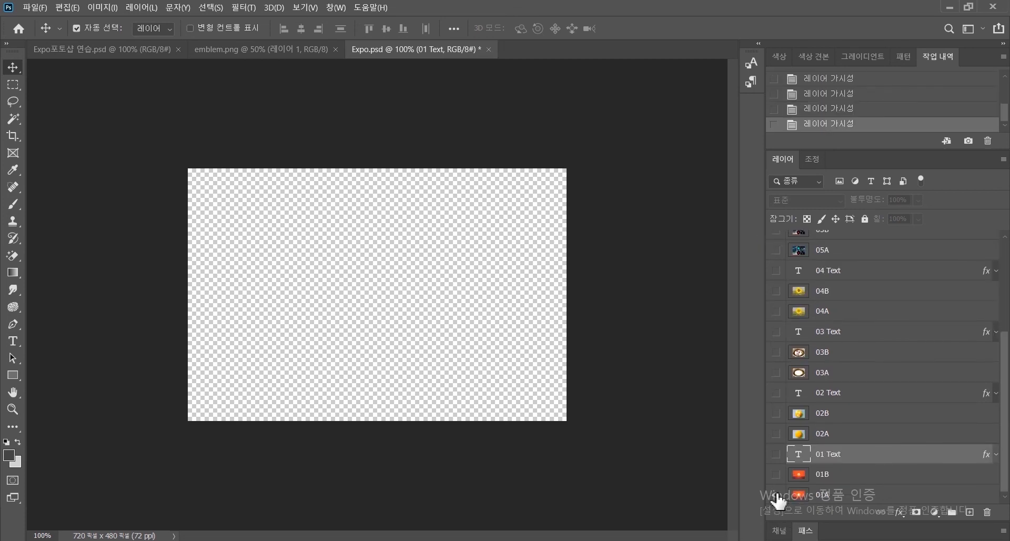
# Step: Show layers 01A, 01B, 01 Text, 02A, 02B and 02 Text one after another in Expo.psd
pyautogui.click(778, 494)
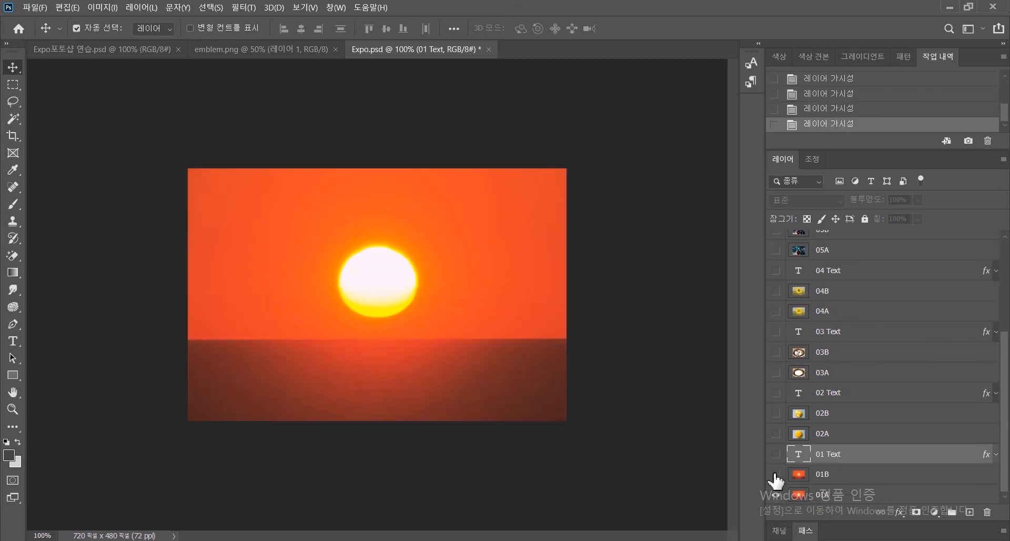
pyautogui.click(777, 475)
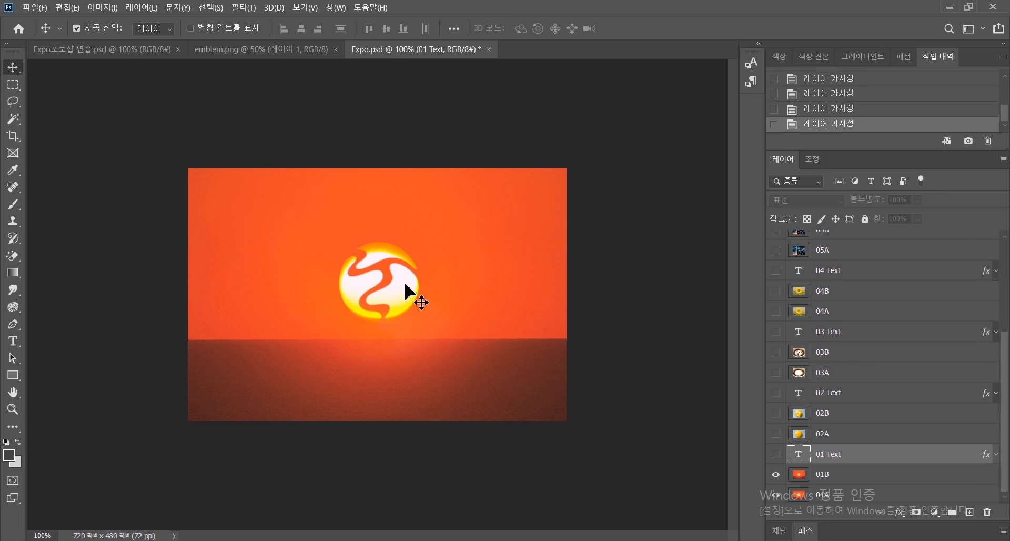
pyautogui.click(778, 455)
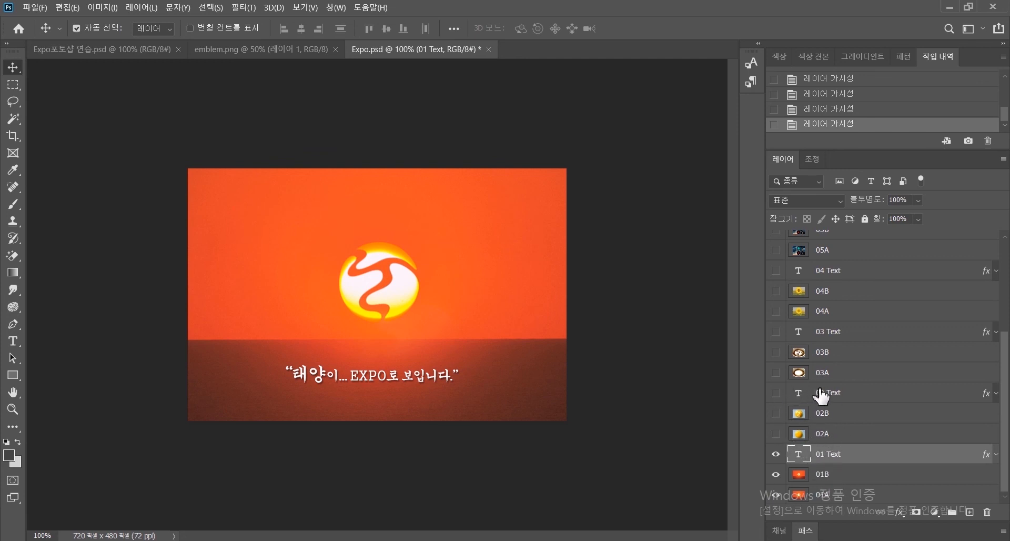
pyautogui.click(777, 435)
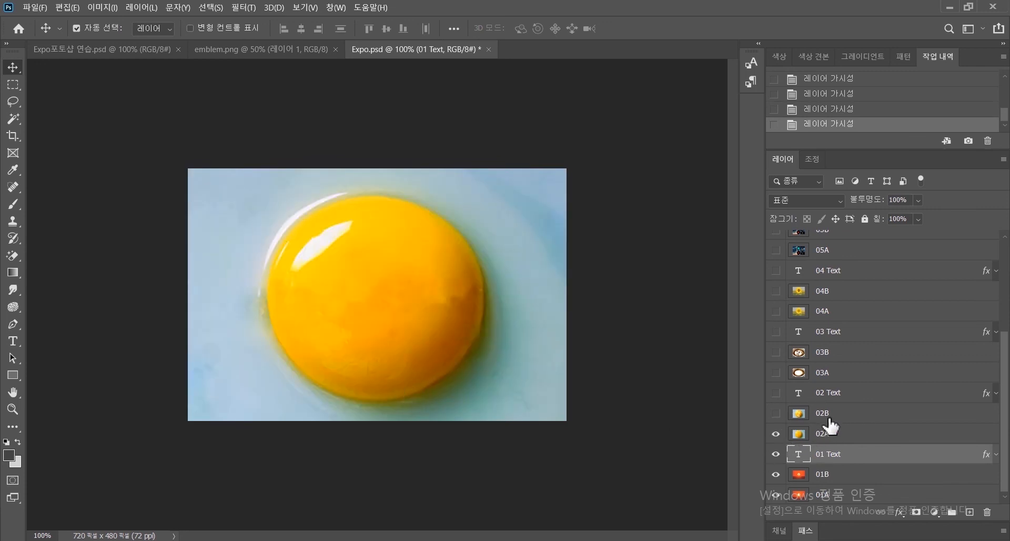
pyautogui.click(777, 413)
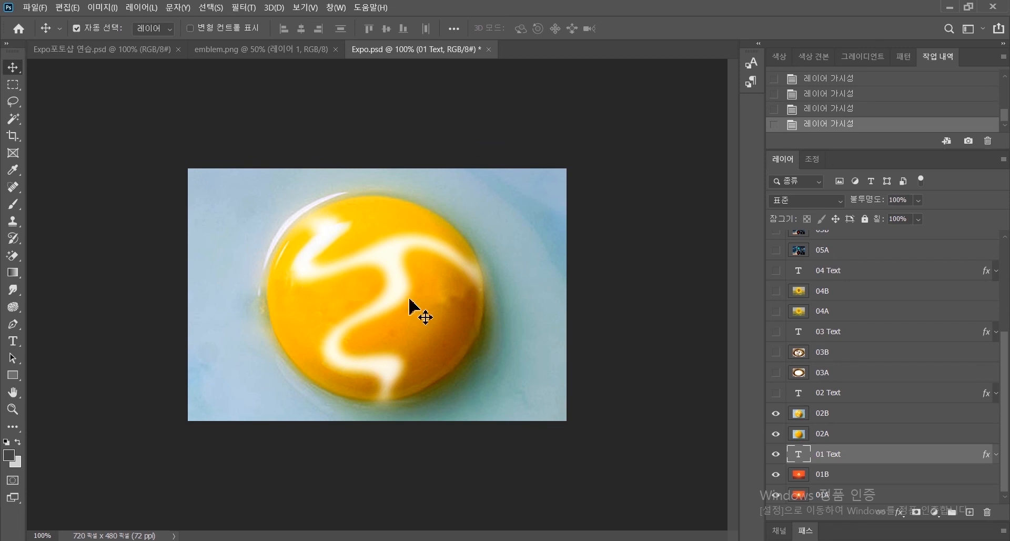
pyautogui.click(777, 393)
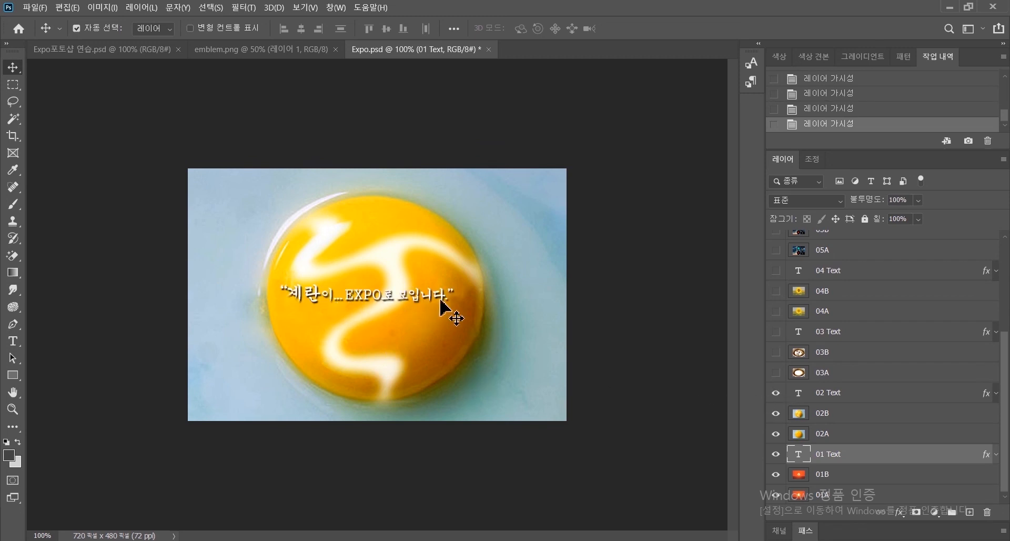
# Step: Show layers 03A, 03B, 03 Text, 04A, 04B and 04 Text one after another
pyautogui.click(776, 372)
pyautogui.click(776, 352)
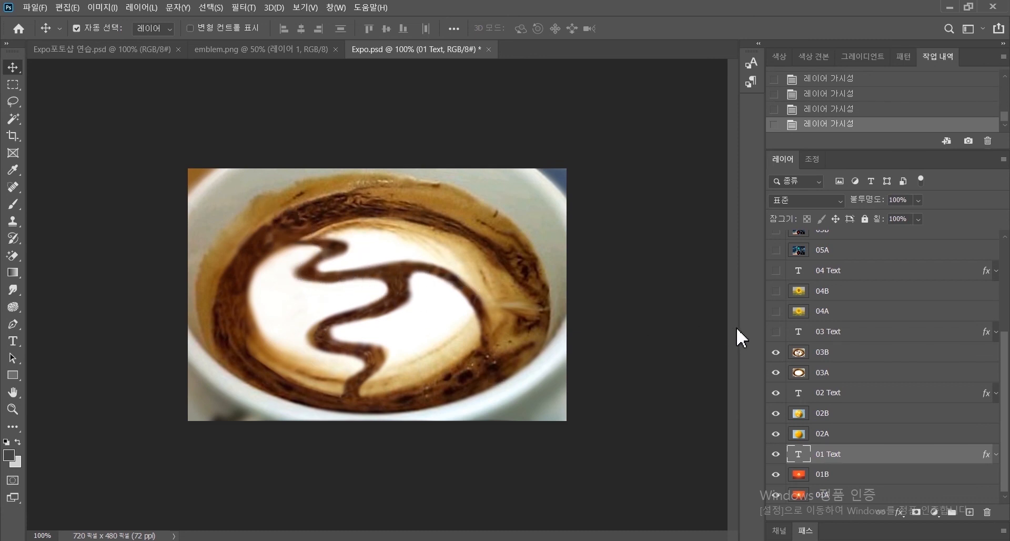
pyautogui.click(776, 332)
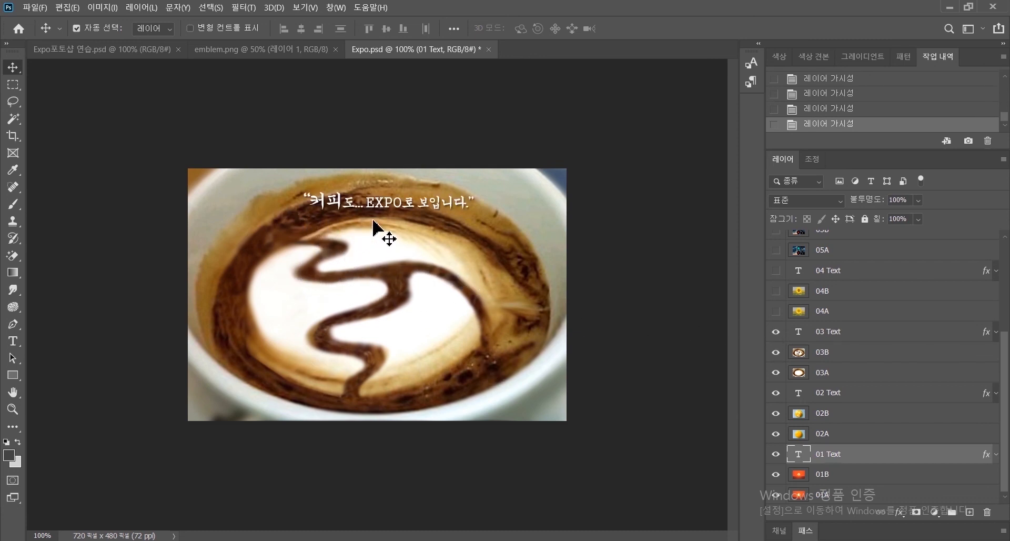
pyautogui.click(777, 311)
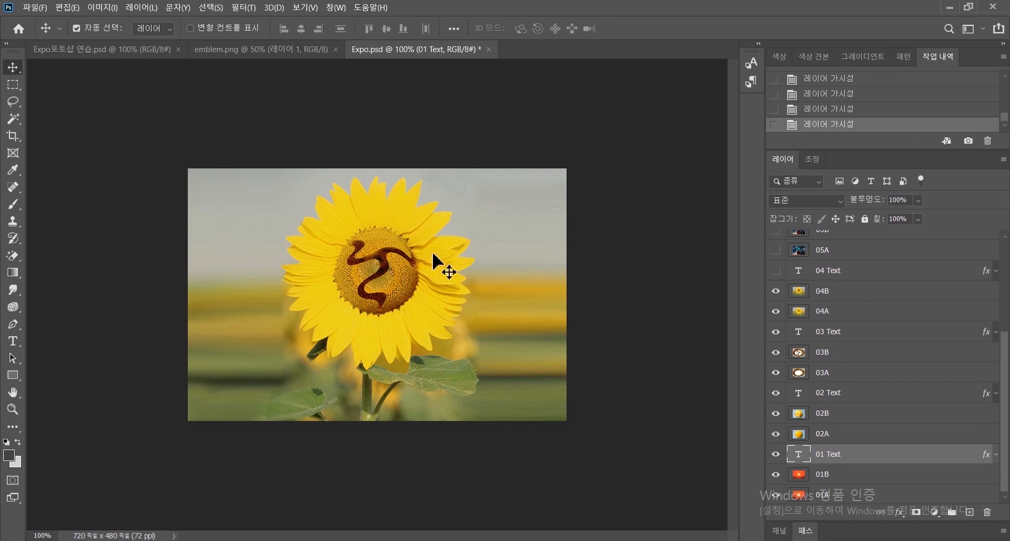
pyautogui.click(777, 271)
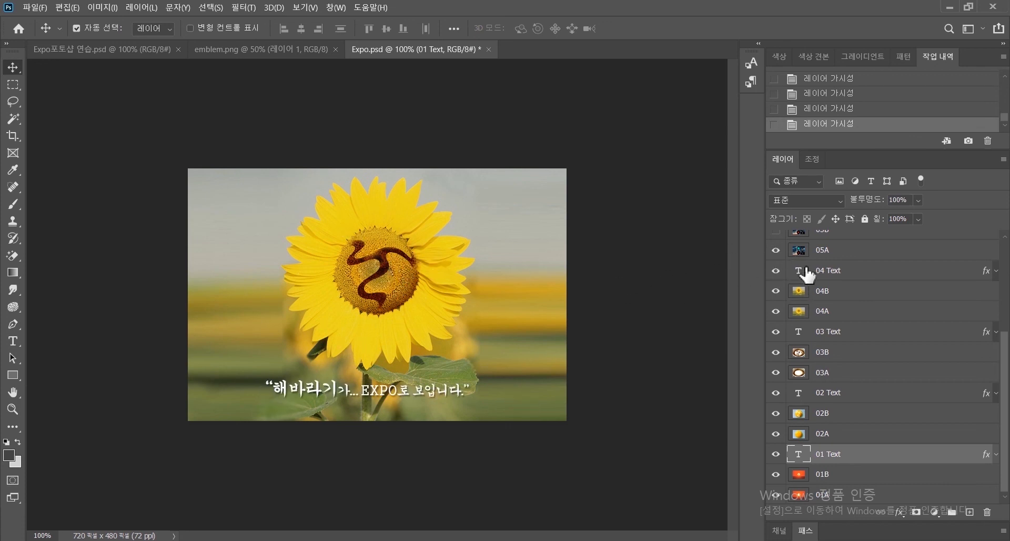
# Step: Make the traffic light layers 05A and 05B and their caption layer 05 Text visible
pyautogui.click(777, 250)
pyautogui.moveTo(1007, 368); pyautogui.dragTo(1007, 320)
pyautogui.click(776, 310)
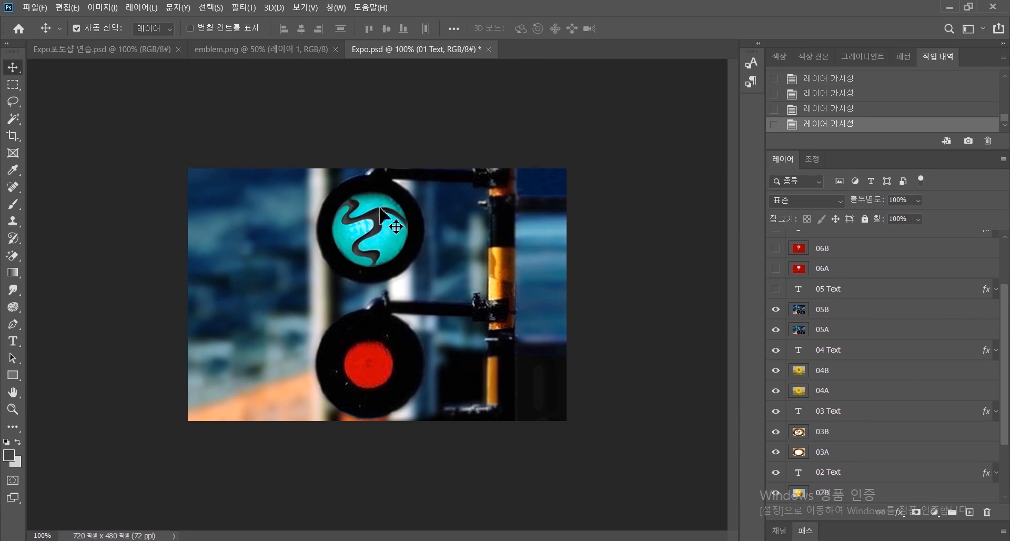
pyautogui.click(776, 289)
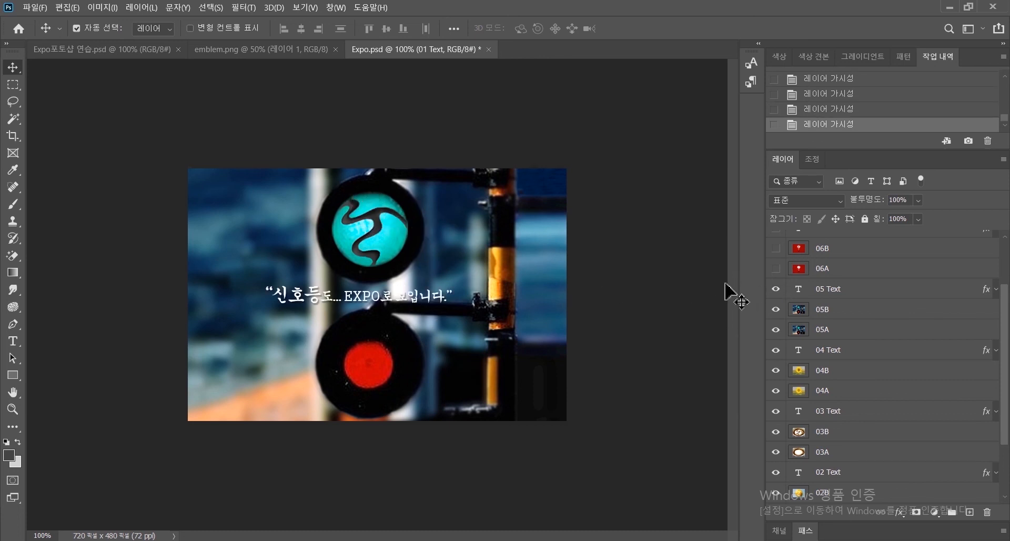
# Step: Make the light bulb layers 06A and 06B and their caption layer 06 Text visible
pyautogui.click(776, 269)
pyautogui.scroll(3, 986, 310)
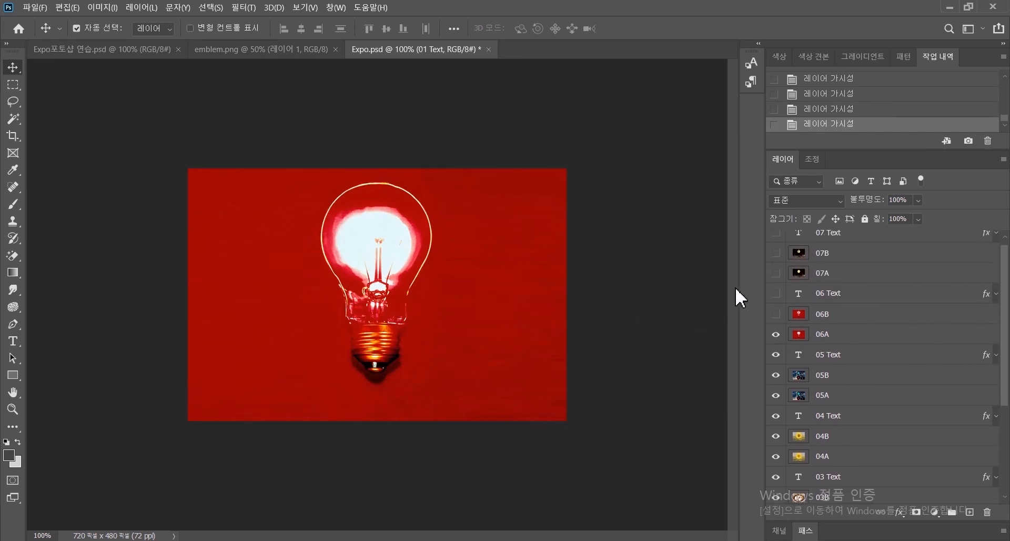
pyautogui.click(777, 315)
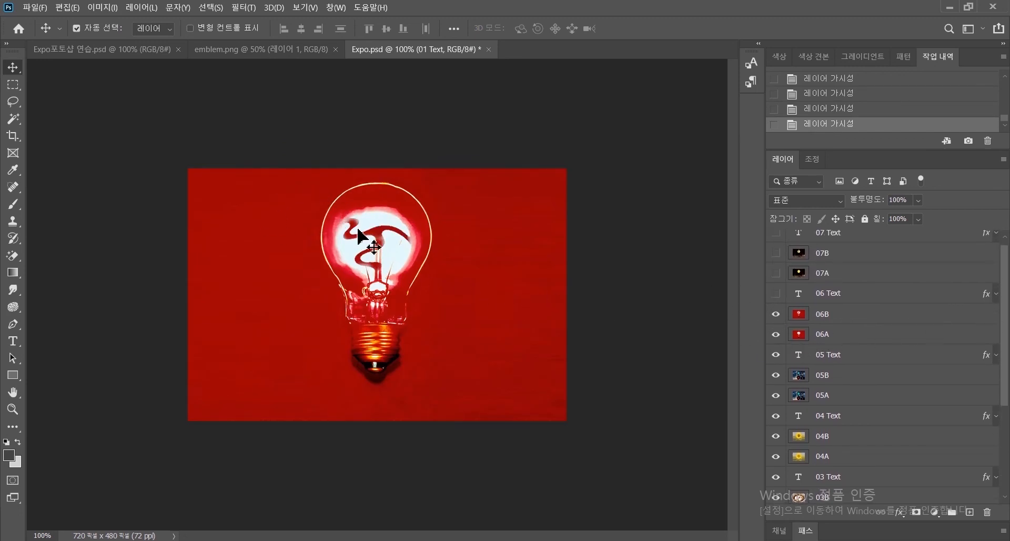
pyautogui.click(776, 295)
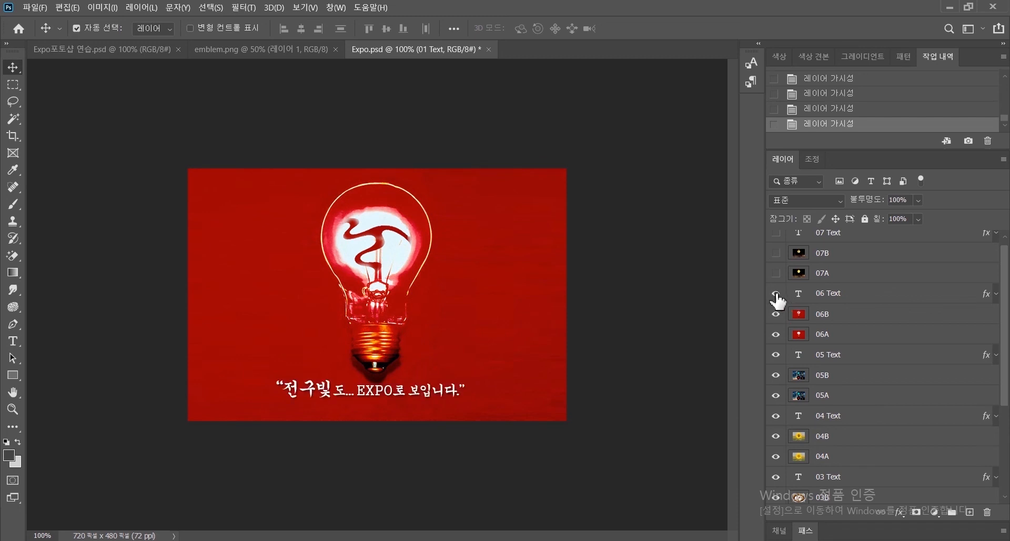
pyautogui.click(777, 297)
pyautogui.click(777, 296)
pyautogui.scroll(1, 1003, 329)
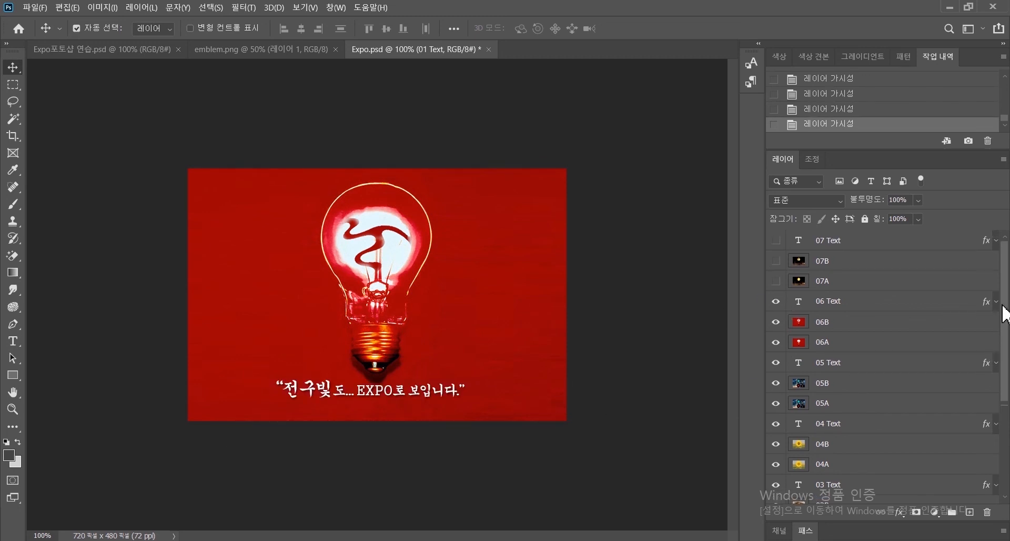
# Step: Make the moon layers 07A and 07B and their caption layer 07 Text visible
pyautogui.click(777, 282)
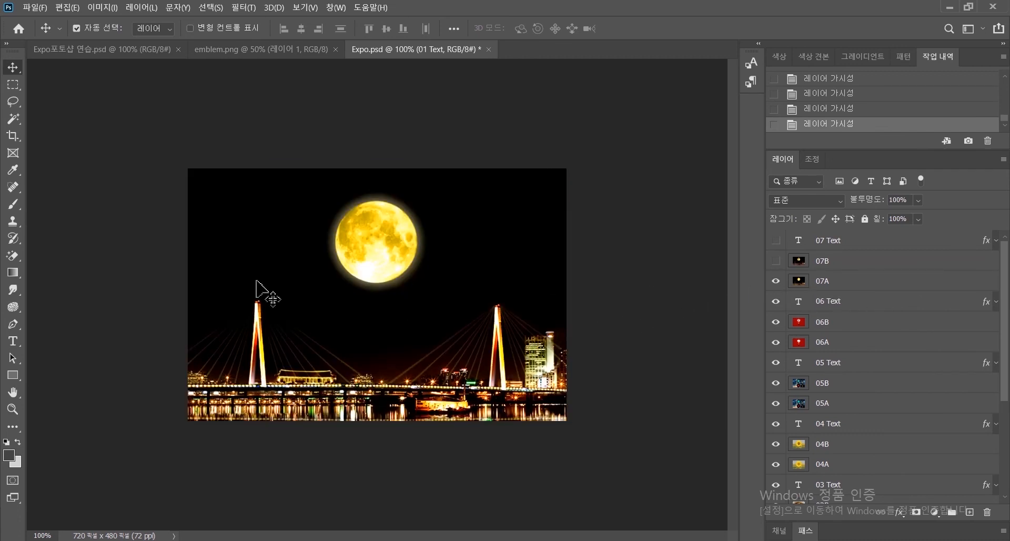
pyautogui.click(777, 261)
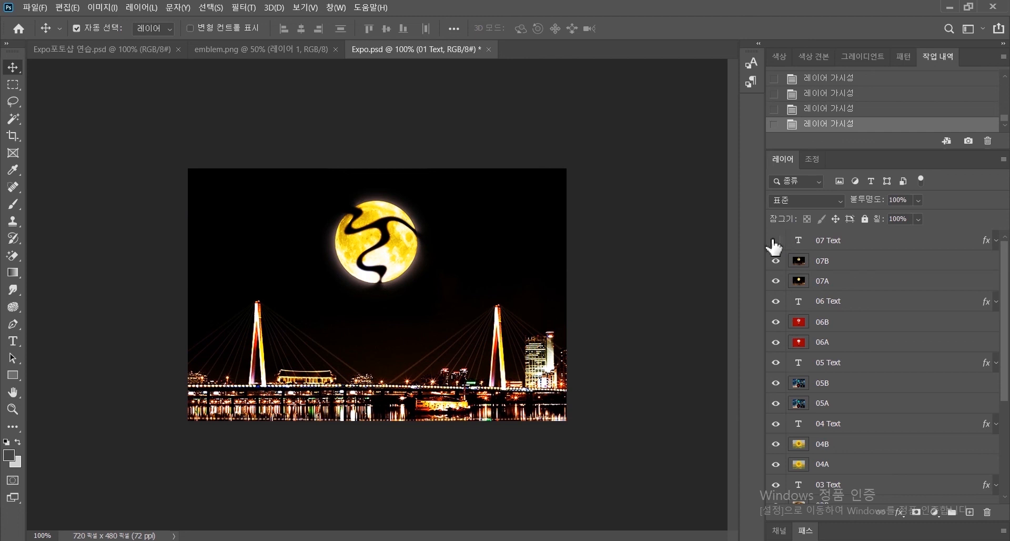
pyautogui.click(776, 242)
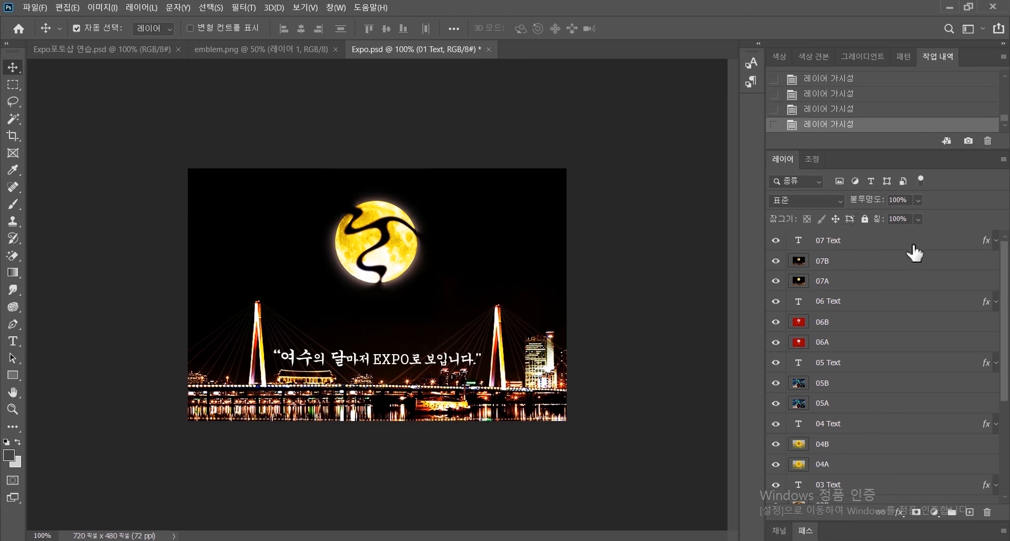
pyautogui.moveTo(1006, 328); pyautogui.dragTo(993, 278)
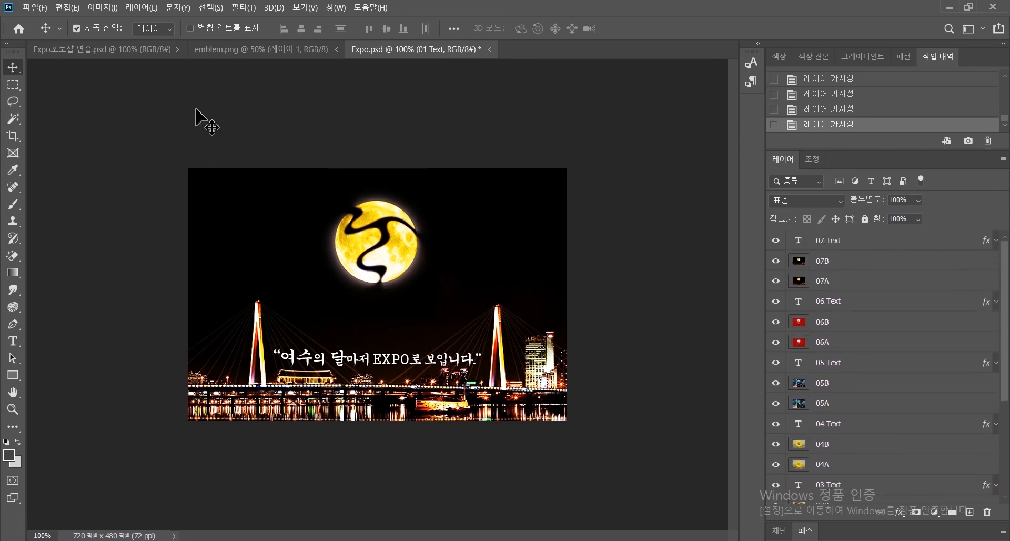
pyautogui.click(30, 8)
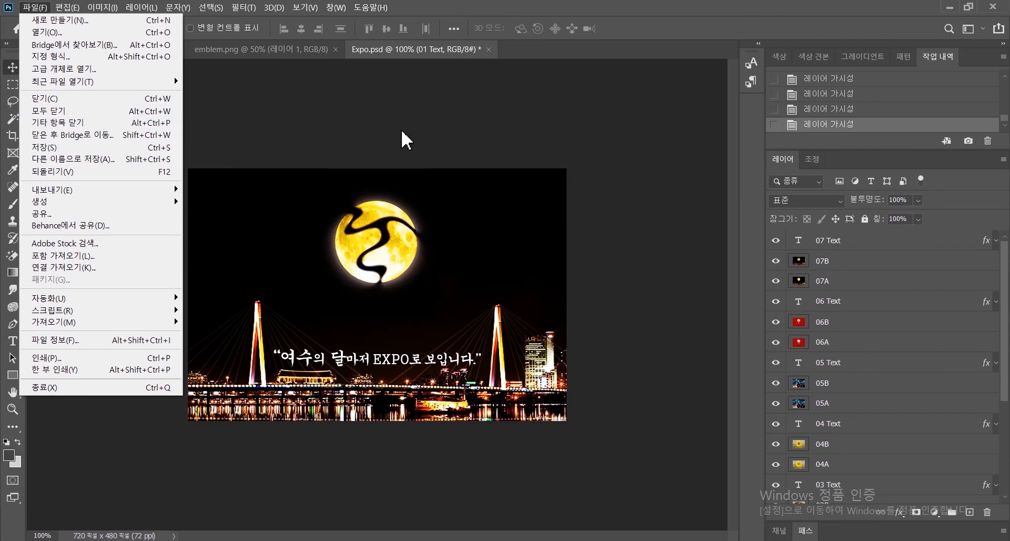
pyautogui.click(614, 144)
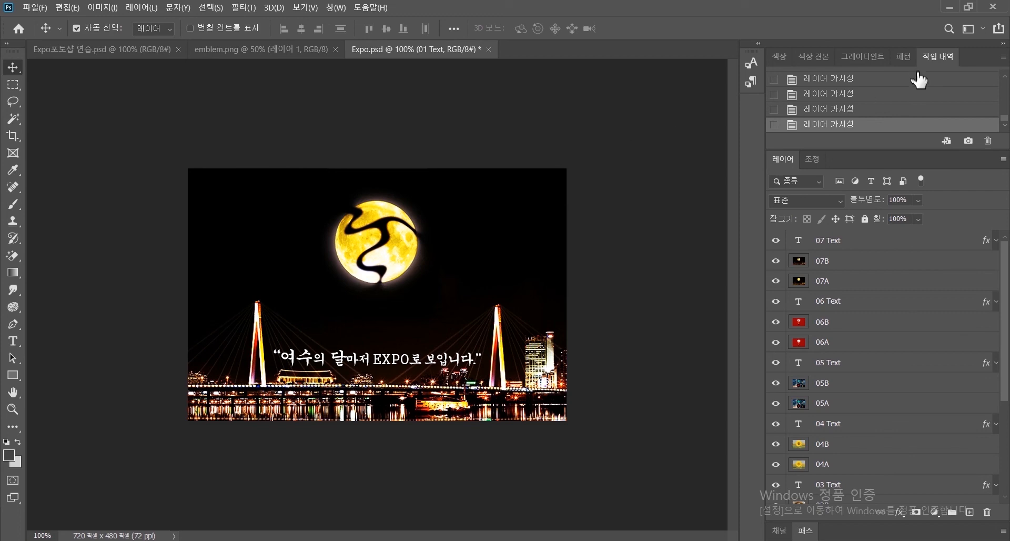
# Step: Switch to Premiere Pro and open the Expo PSD file from the 소스 folder for import into the 무제 project
pyautogui.click(950, 8)
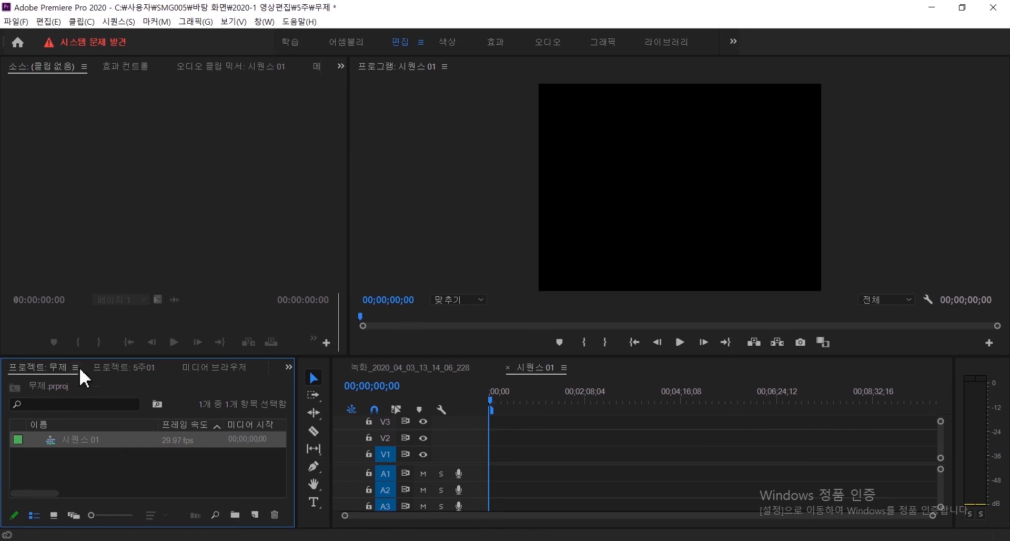
pyautogui.click(92, 480)
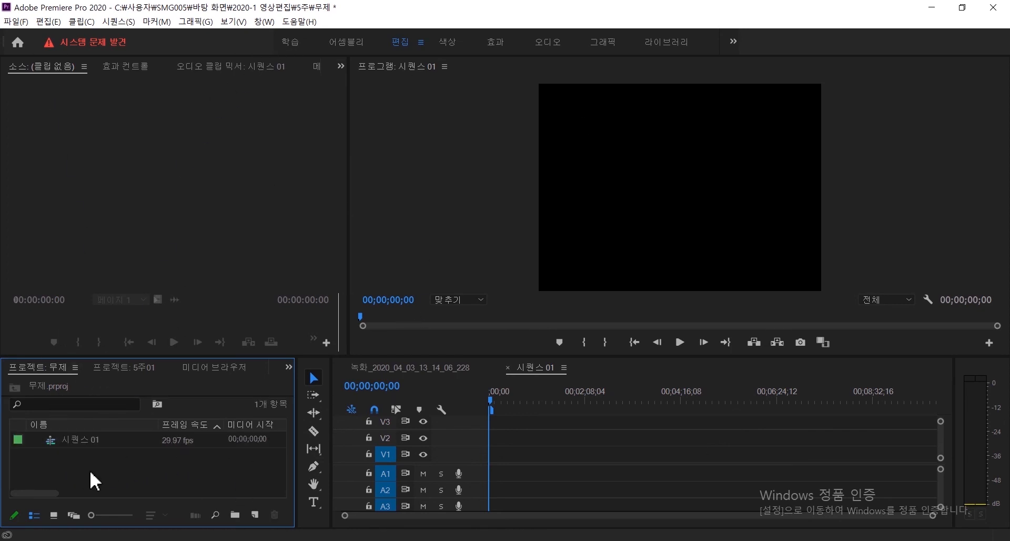
pyautogui.doubleClick(92, 480)
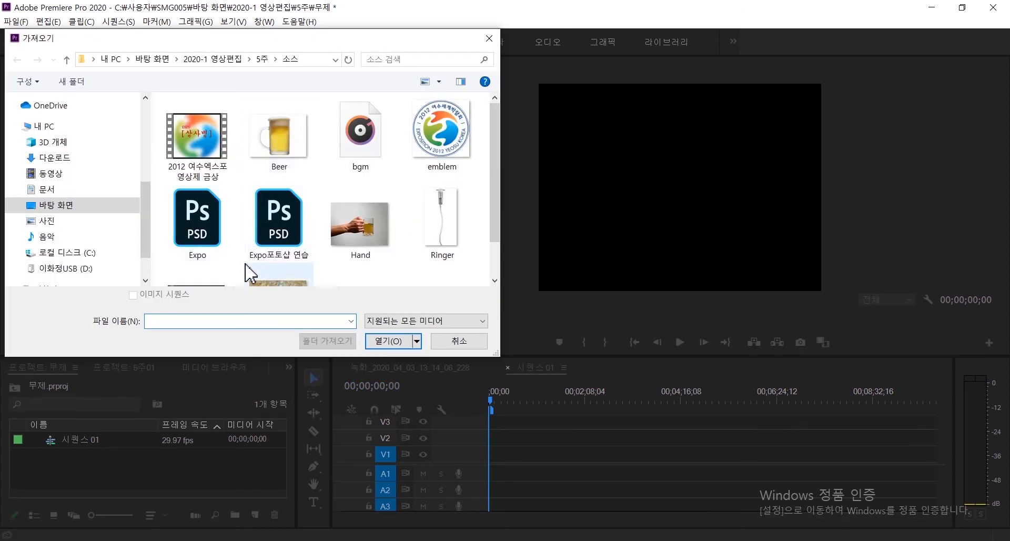
pyautogui.click(192, 236)
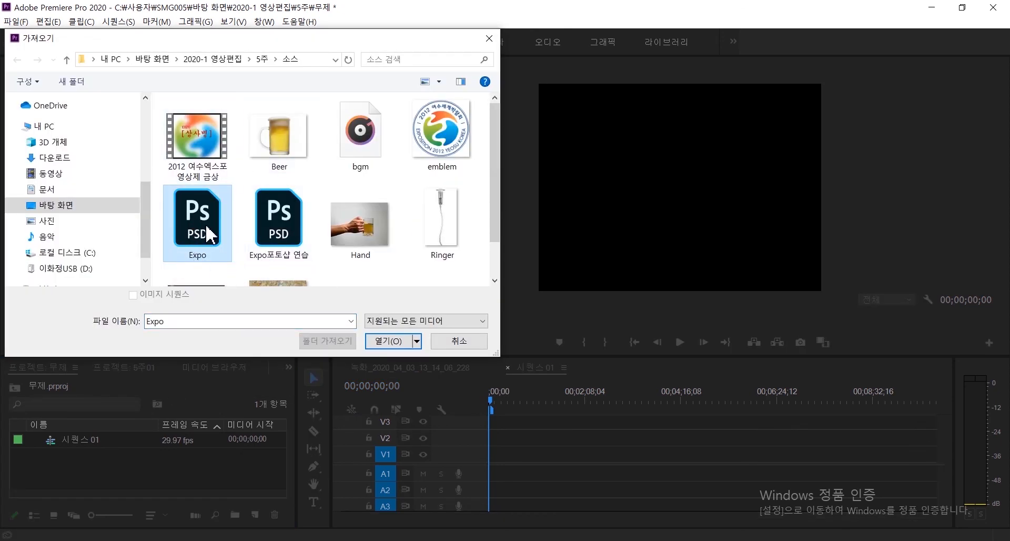
pyautogui.click(392, 342)
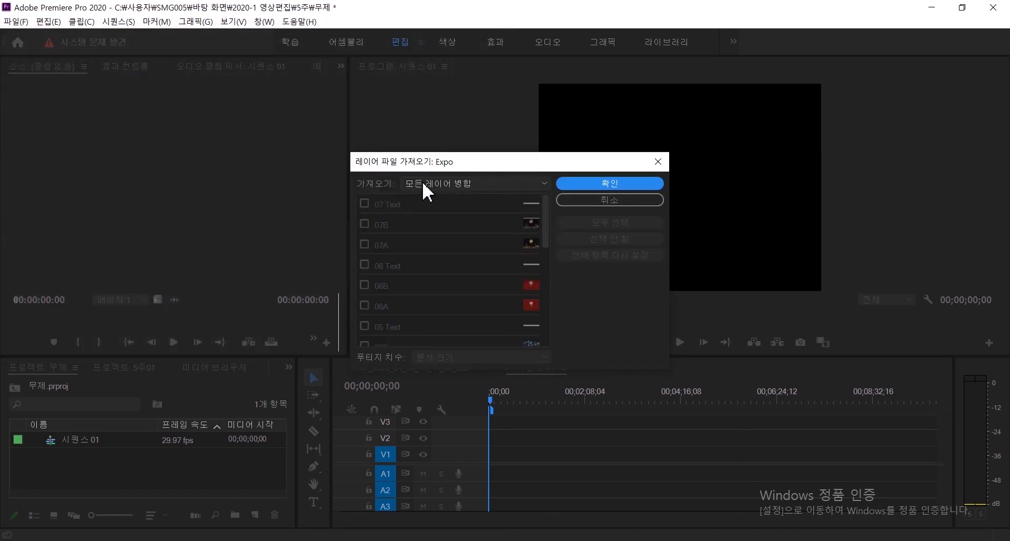
# Step: Import the Expo file as individual layers (개별 레이어) with all layers selected
pyautogui.moveTo(548, 225)
pyautogui.mouseDown()
pyautogui.moveTo(551, 325)
pyautogui.moveTo(550, 205)
pyautogui.moveTo(564, 316)
pyautogui.moveTo(573, 266)
pyautogui.moveTo(542, 215)
pyautogui.mouseUp()
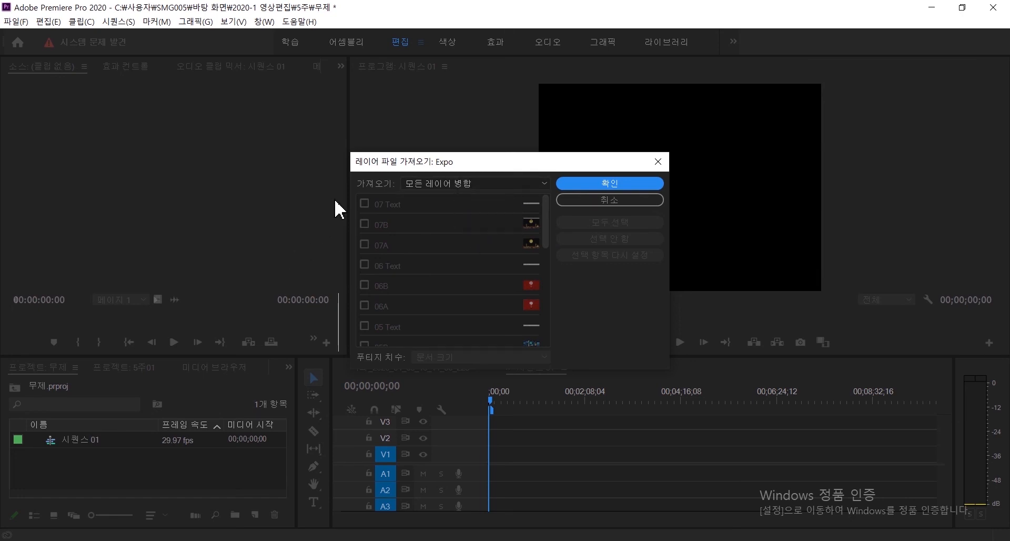
pyautogui.click(544, 186)
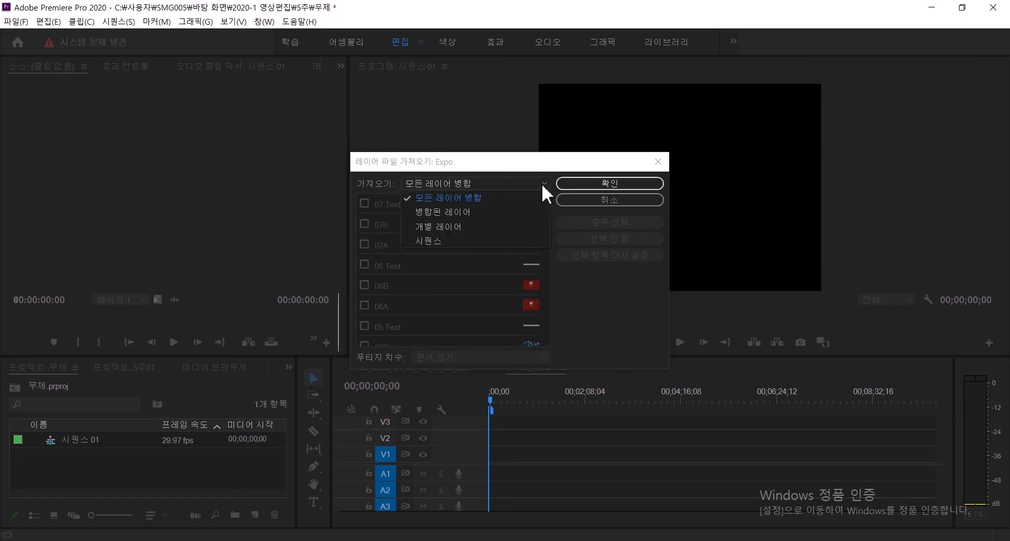
pyautogui.click(494, 226)
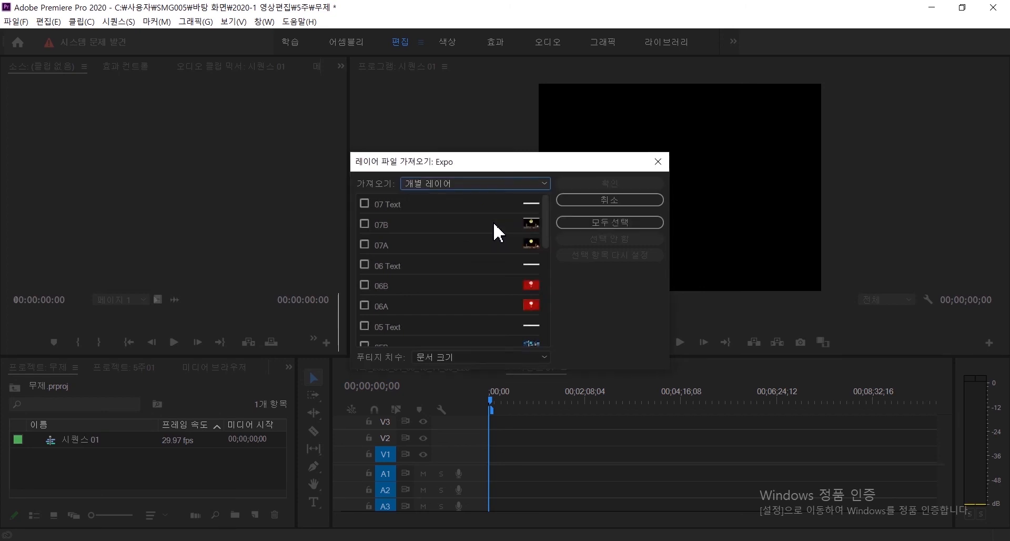
pyautogui.click(578, 222)
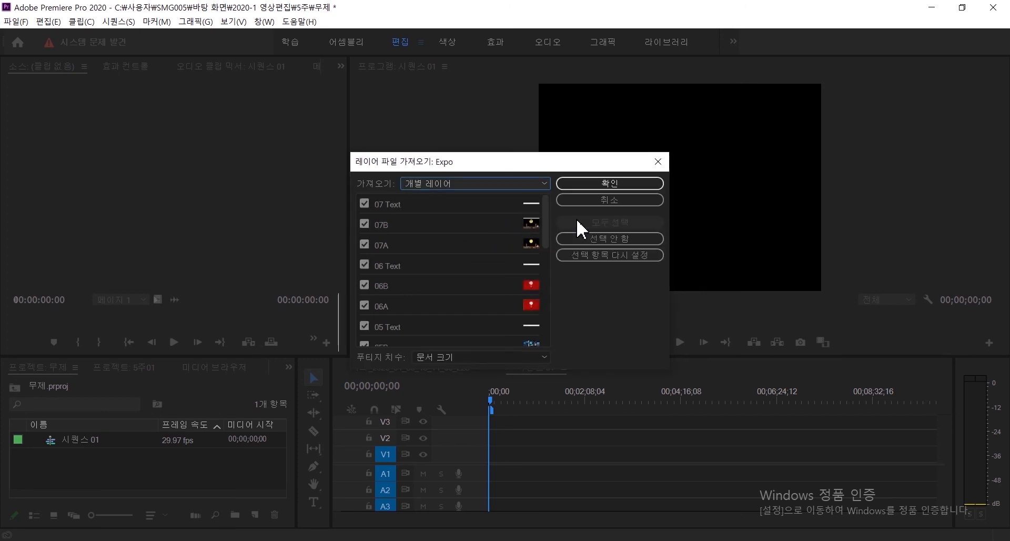
pyautogui.moveTo(543, 225)
pyautogui.mouseDown()
pyautogui.moveTo(558, 334)
pyautogui.moveTo(555, 227)
pyautogui.mouseUp()
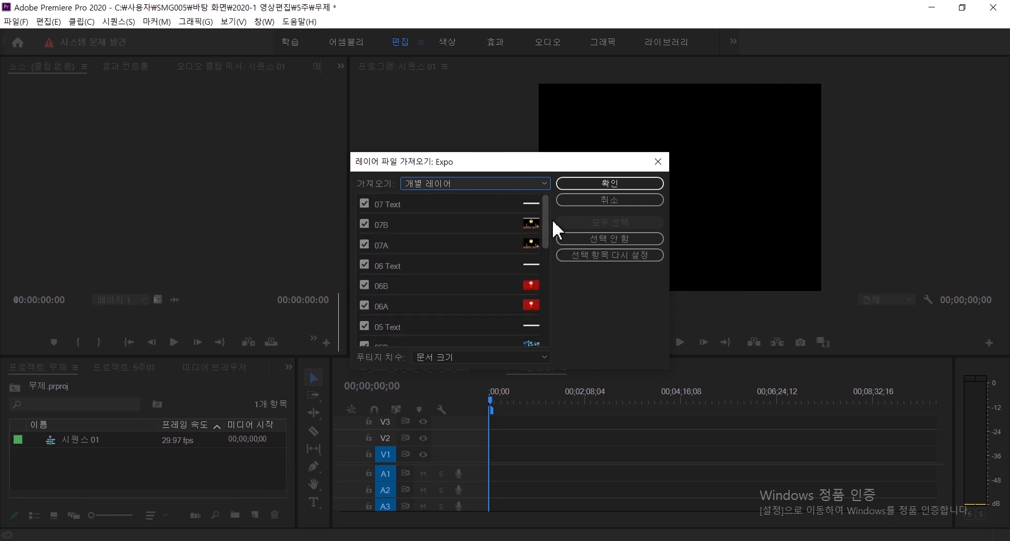
pyautogui.click(591, 184)
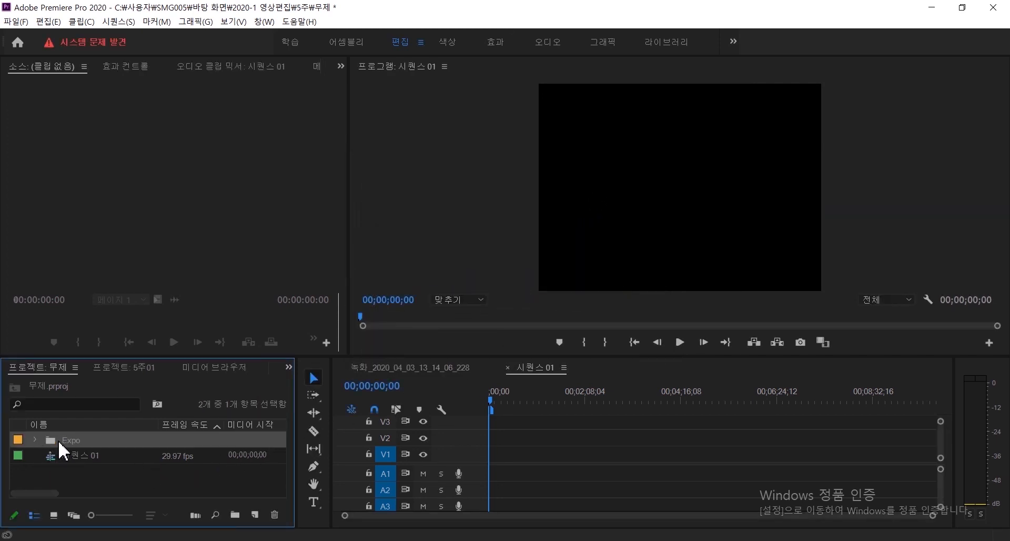
# Step: Expand the Expo bin and place 01A/Expo.psd on video track V1 at the start of 시퀀스 01
pyautogui.click(36, 440)
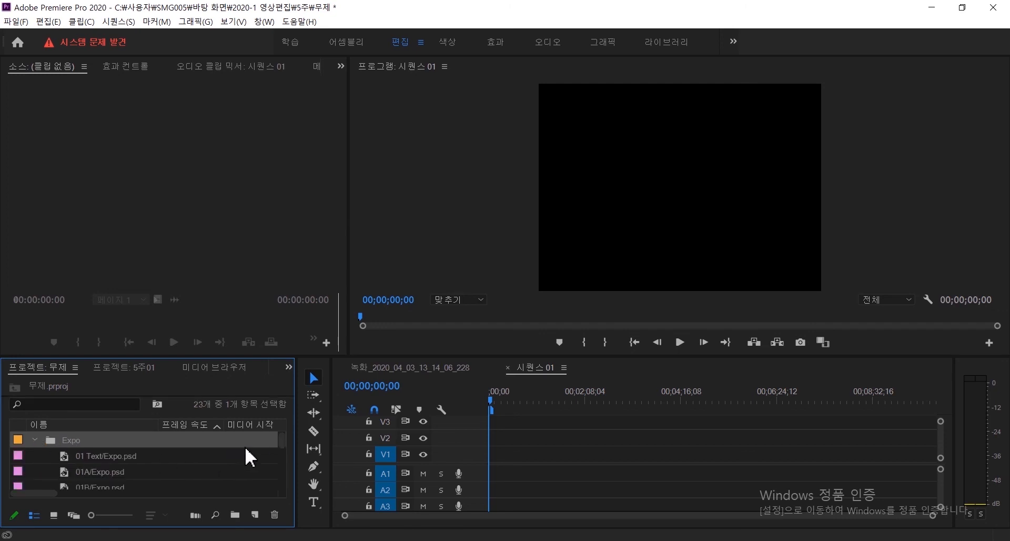
pyautogui.moveTo(285, 450)
pyautogui.mouseDown()
pyautogui.moveTo(300, 500)
pyautogui.moveTo(300, 446)
pyautogui.mouseUp()
pyautogui.moveTo(75, 473); pyautogui.dragTo(492, 455)
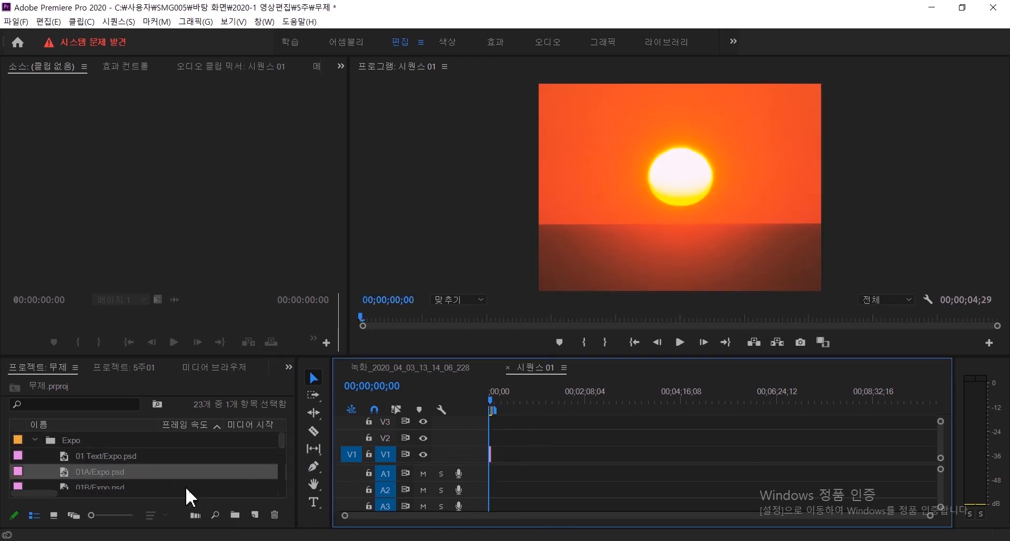
# Step: Place 01B/Expo.psd after 01A on V1, preview it, and lay 01 Text/Expo.psd on V2 above 01A
pyautogui.moveTo(83, 489); pyautogui.dragTo(492, 466)
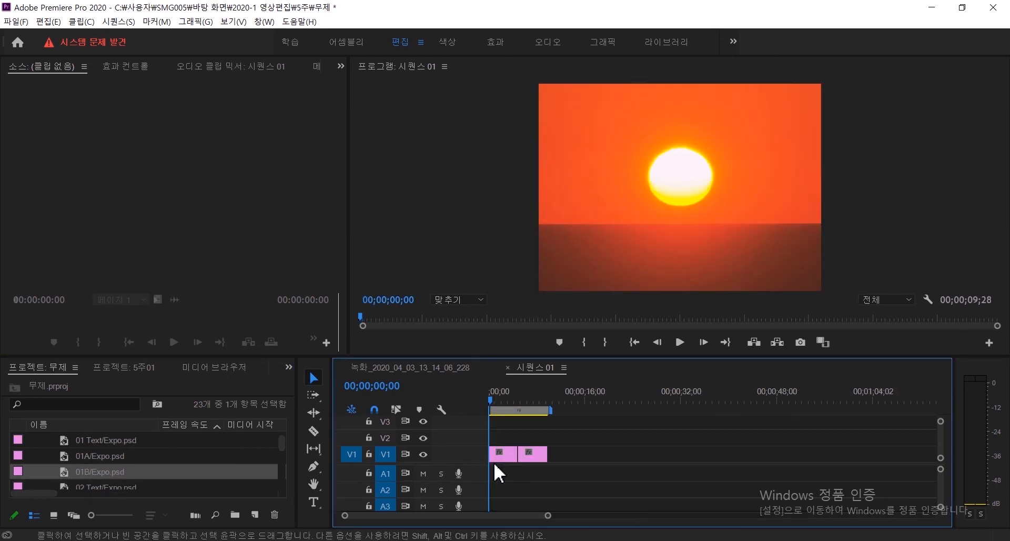
pyautogui.moveTo(515, 415); pyautogui.dragTo(535, 411)
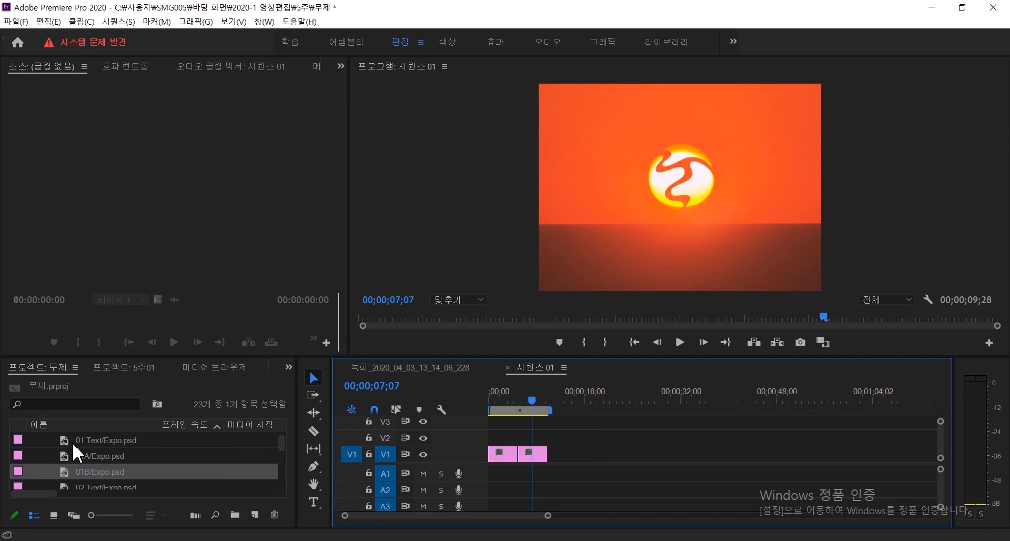
pyautogui.moveTo(74, 445); pyautogui.dragTo(450, 421)
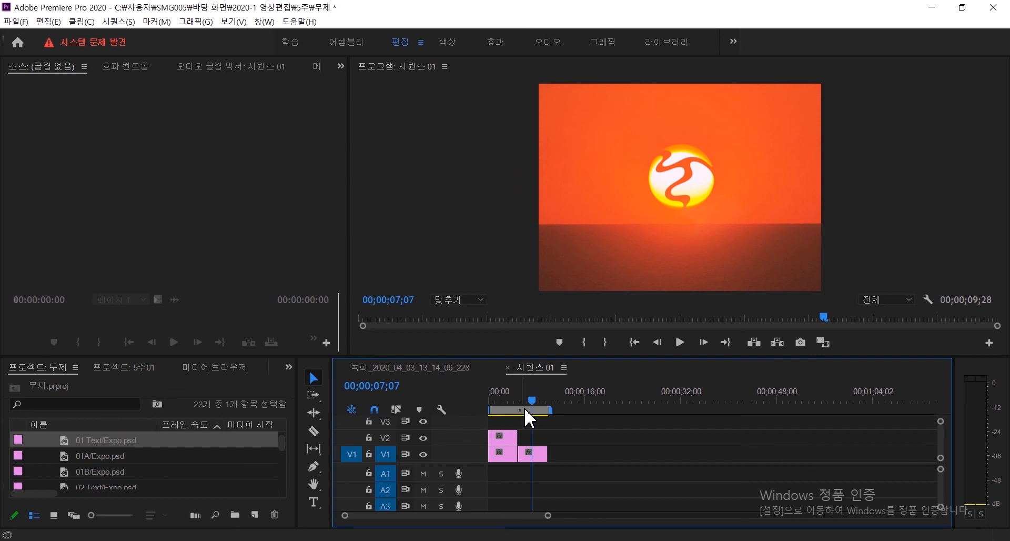
# Step: Append 02A/Expo.psd and 02B/Expo.psd on V1 and place 02 Text/Expo.psd on V2 above the 02A clip
pyautogui.scroll(-2, 196, 468)
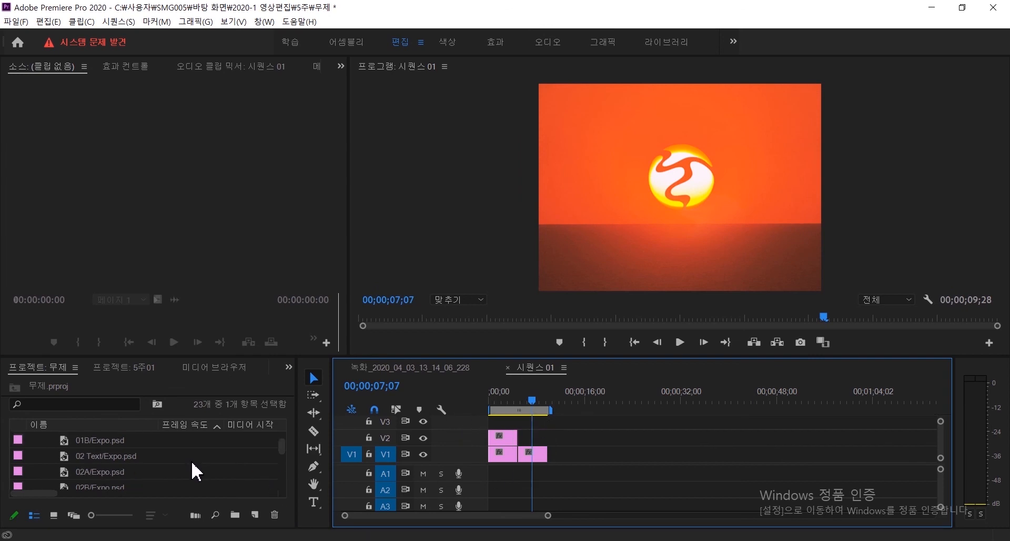
pyautogui.moveTo(66, 474); pyautogui.dragTo(560, 456)
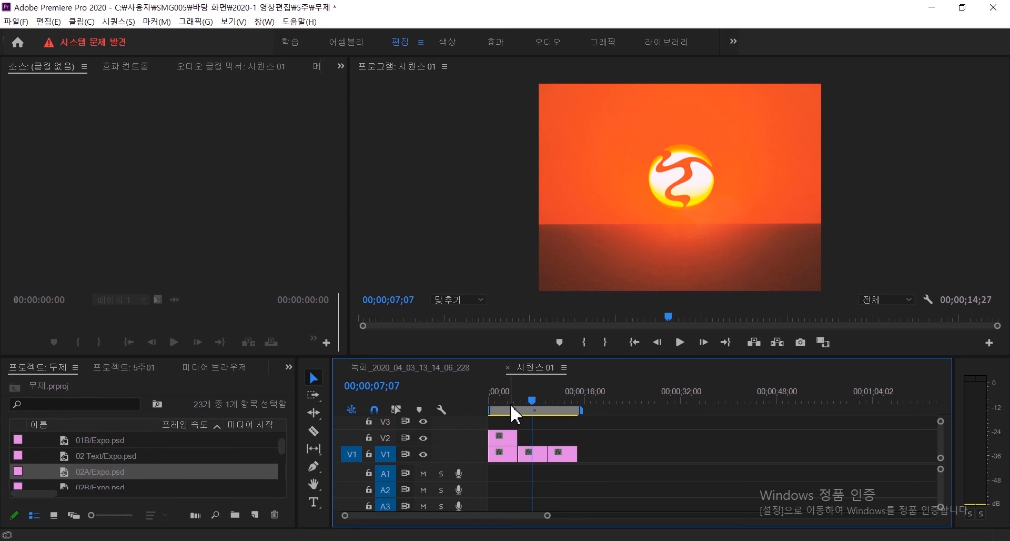
pyautogui.click(562, 411)
pyautogui.scroll(-1, 102, 486)
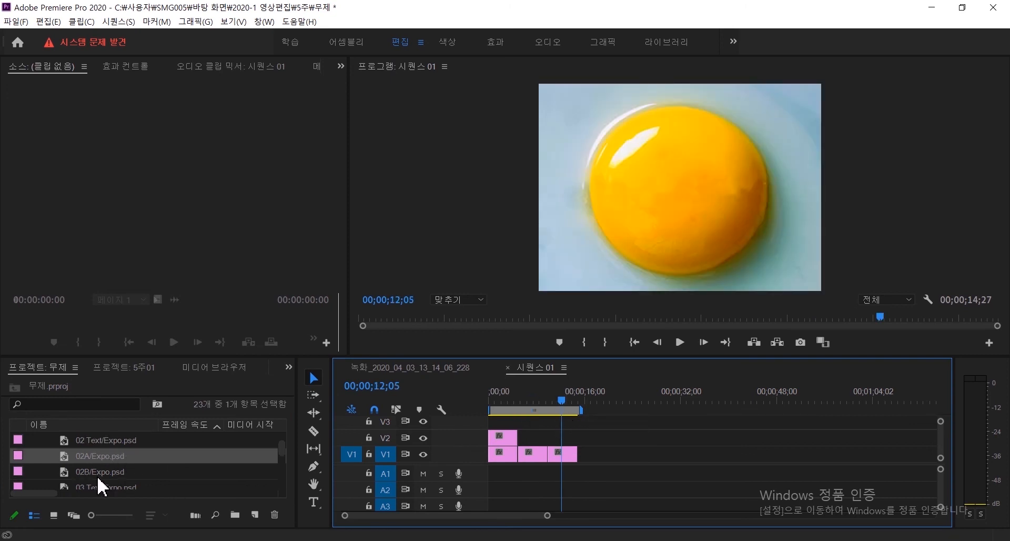
pyautogui.moveTo(69, 475); pyautogui.dragTo(593, 451)
pyautogui.click(603, 410)
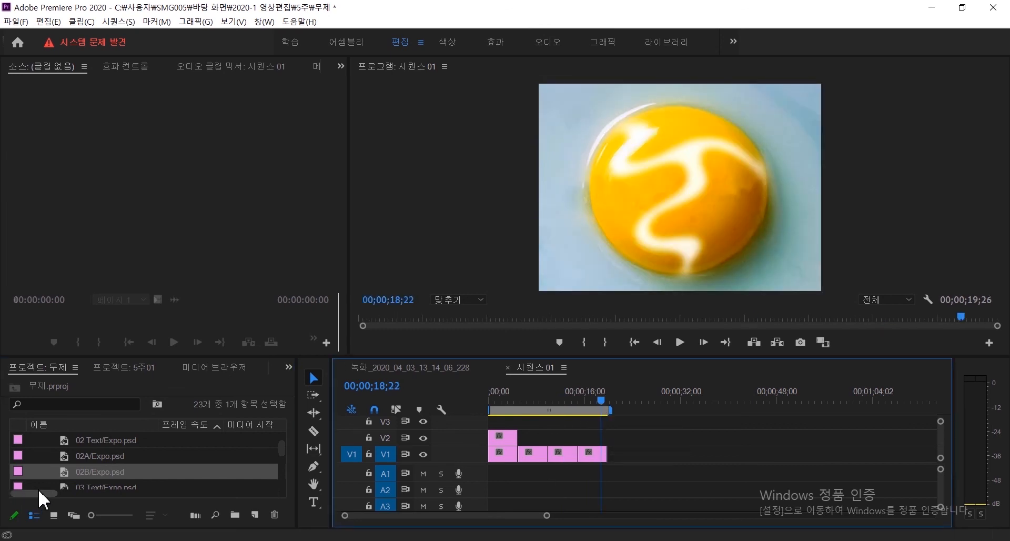
pyautogui.moveTo(74, 445); pyautogui.dragTo(550, 443)
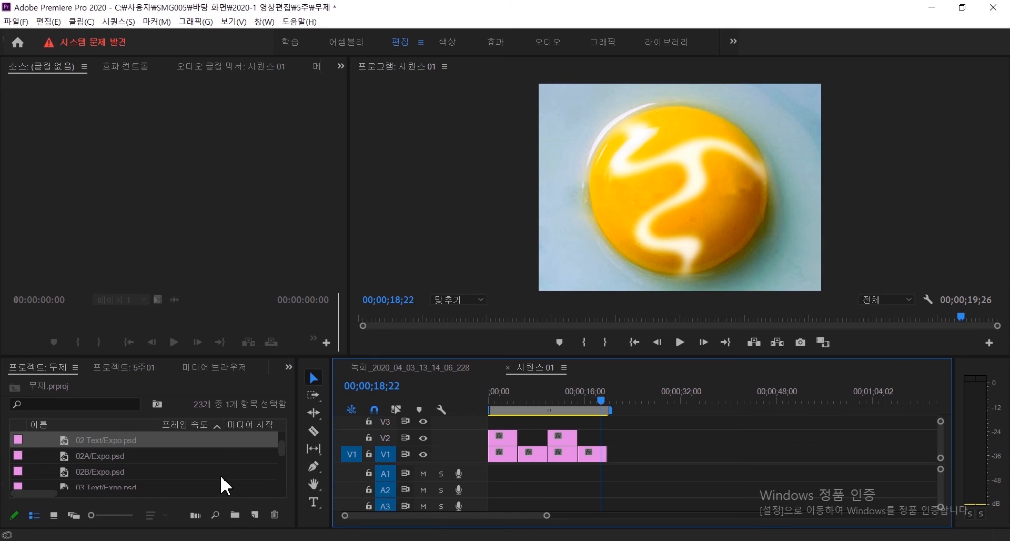
# Step: Append 03A/Expo.psd and 03B/Expo.psd on V1 and place 03 Text/Expo.psd on V2 above the 03A clip
pyautogui.scroll(-1, 220, 480)
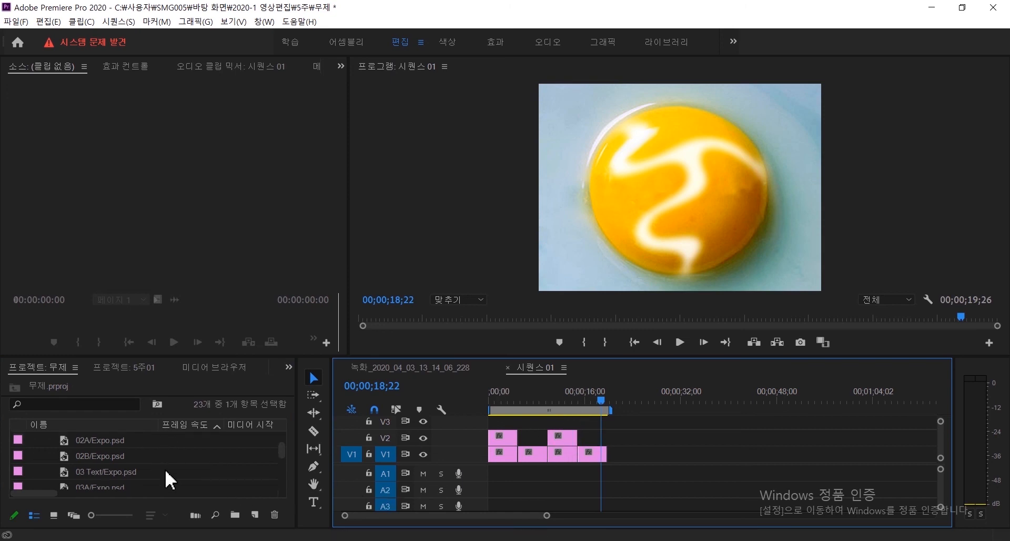
pyautogui.scroll(-1, 164, 480)
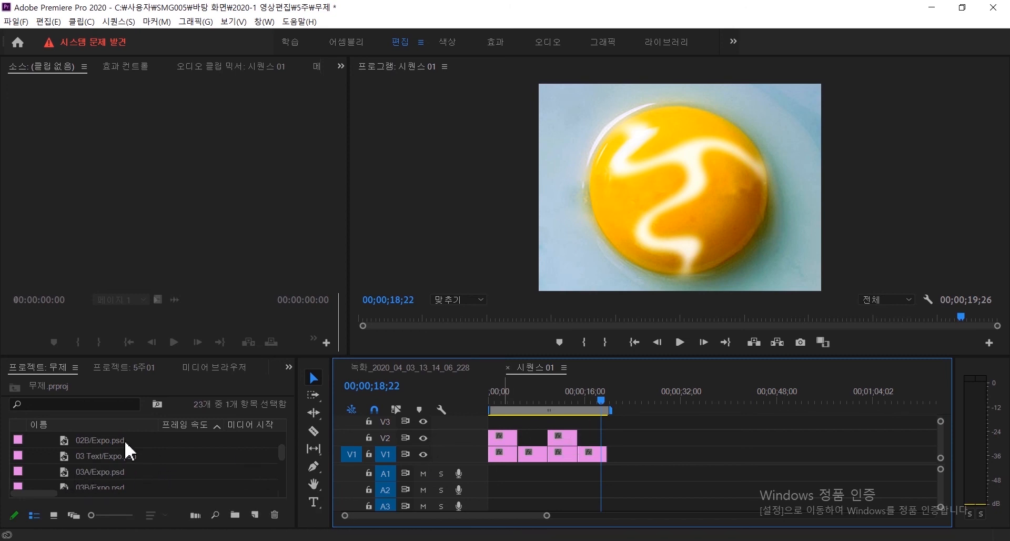
pyautogui.moveTo(65, 473); pyautogui.dragTo(621, 456)
pyautogui.scroll(-1, 150, 480)
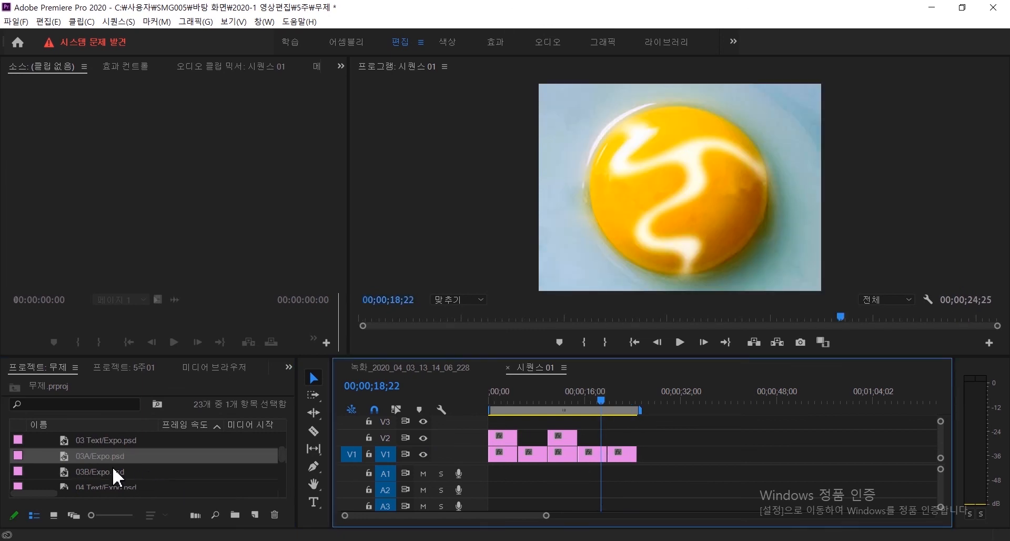
pyautogui.moveTo(78, 482); pyautogui.dragTo(651, 456)
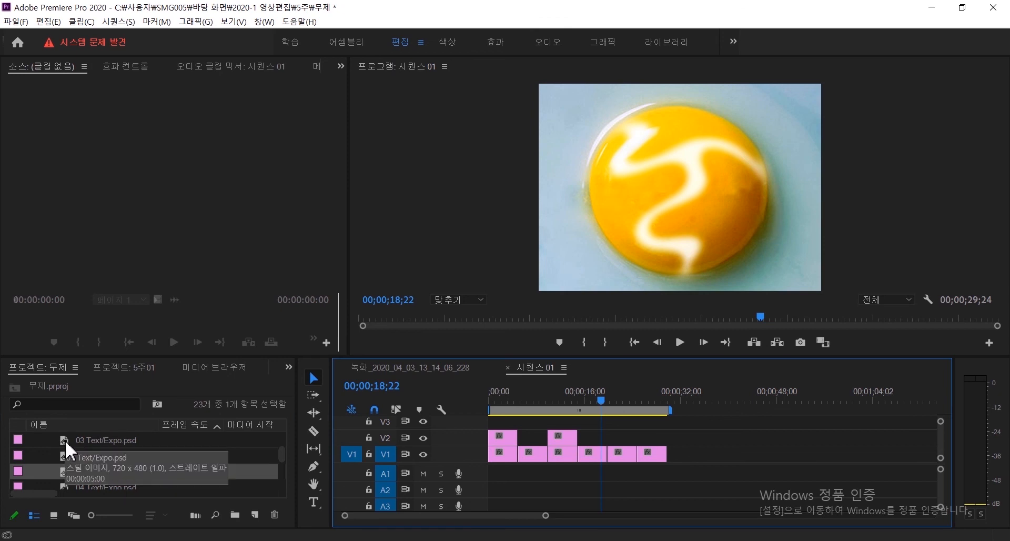
pyautogui.scroll(1, 68, 452)
pyautogui.moveTo(68, 455); pyautogui.dragTo(610, 438)
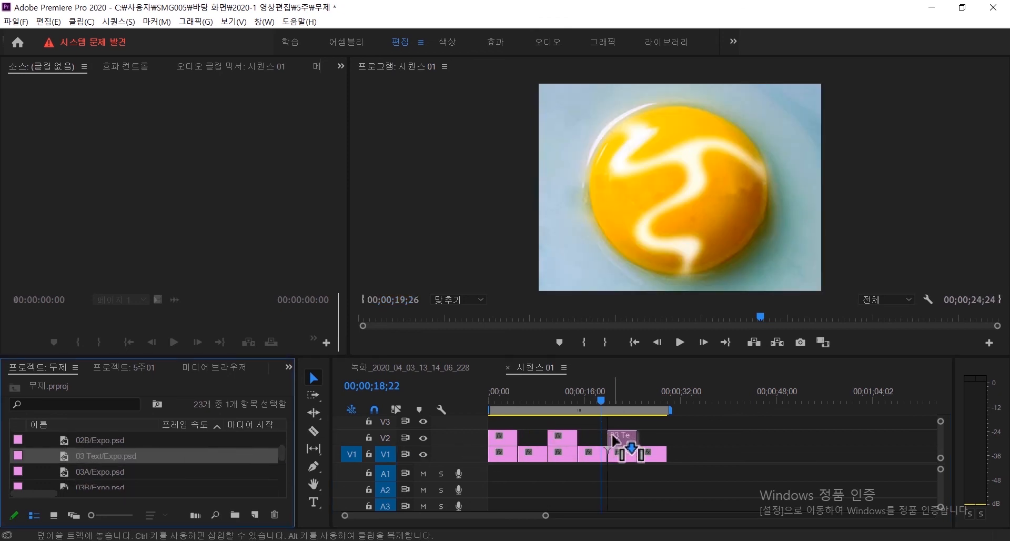
# Step: Append 04A/Expo.psd and 04B/Expo.psd on V1 and place 04 Text/Expo.psd on V2 above the 04A clip
pyautogui.scroll(-2, 163, 479)
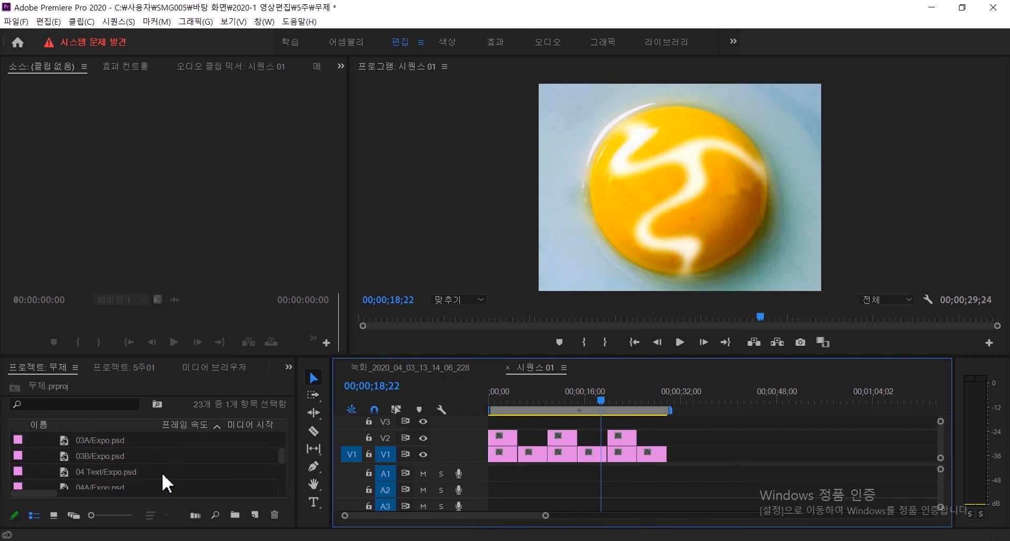
pyautogui.scroll(-1, 167, 482)
pyautogui.scroll(-1, 166, 483)
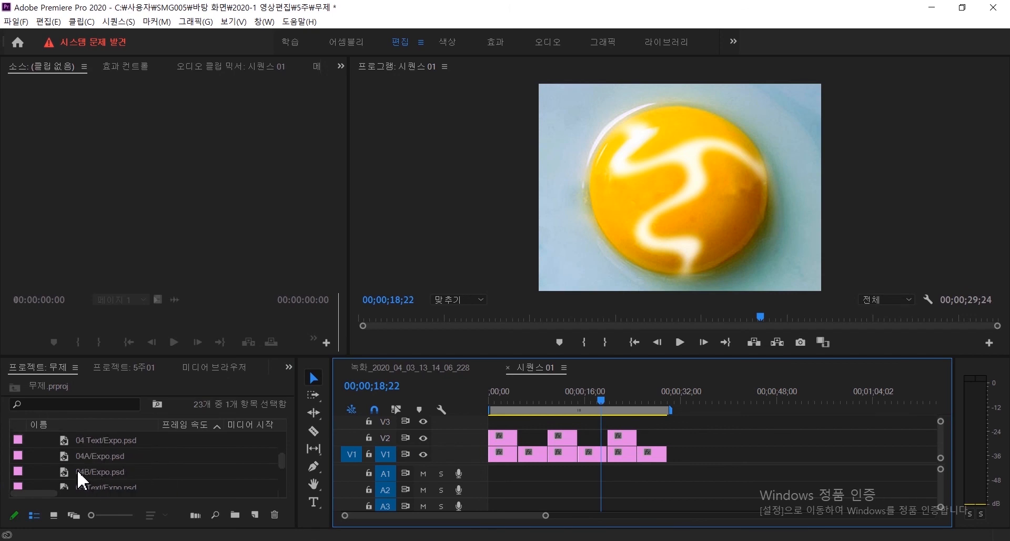
pyautogui.moveTo(66, 462); pyautogui.dragTo(683, 456)
pyautogui.moveTo(66, 473); pyautogui.dragTo(711, 455)
pyautogui.click(685, 416)
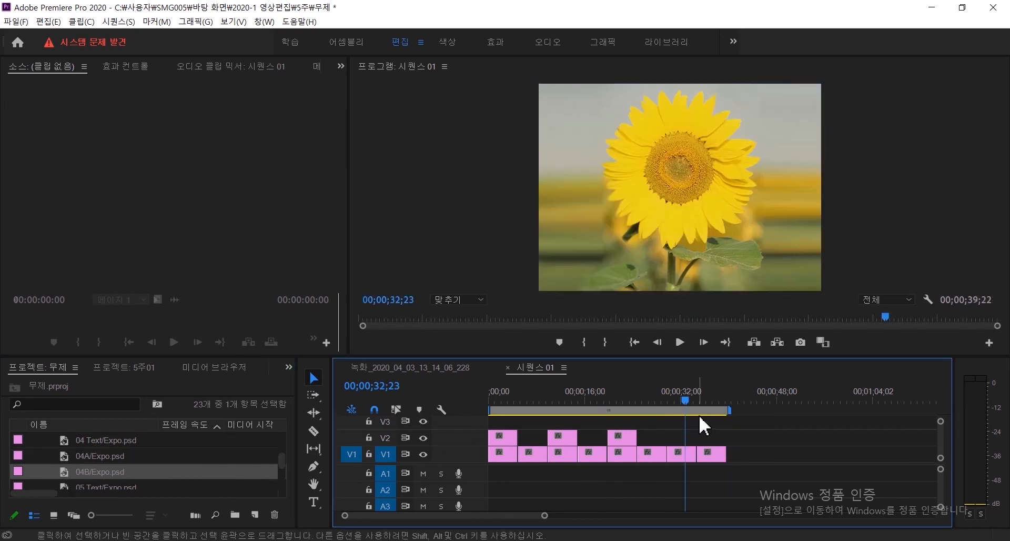
pyautogui.moveTo(64, 445); pyautogui.dragTo(669, 438)
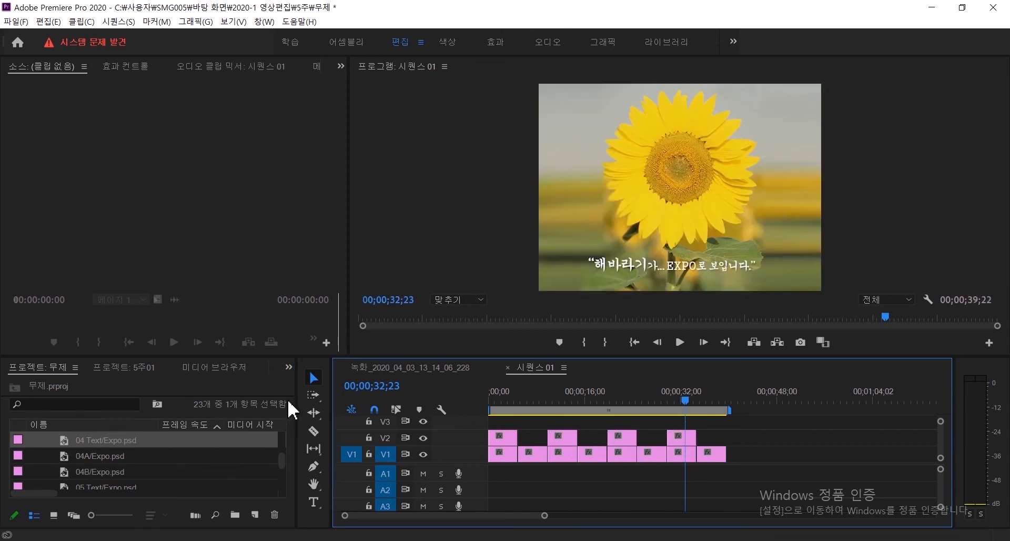
# Step: Apply the Cross Dissolve (교차 디졸브) video transition to every cut between the V1 clips and preview the sequence from its start
pyautogui.click(289, 367)
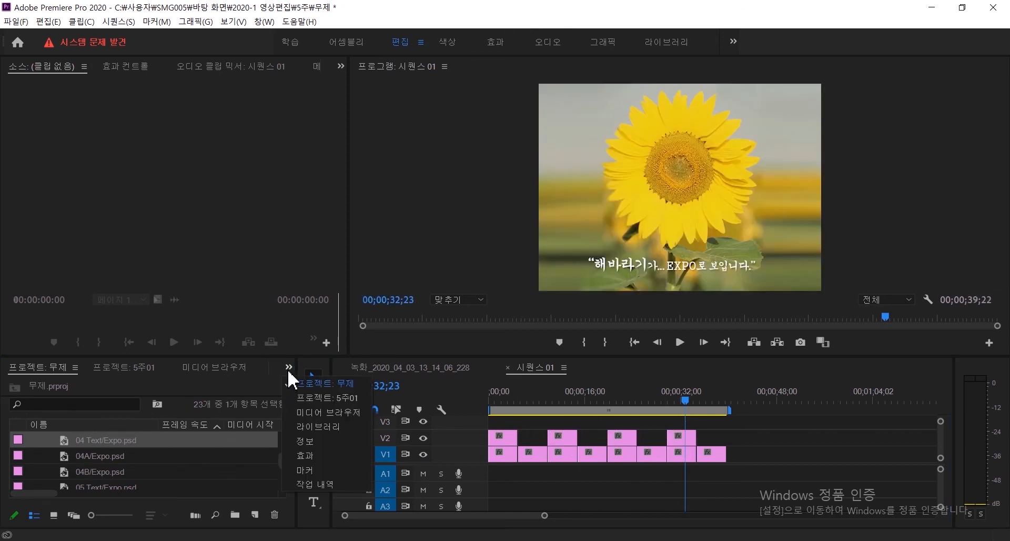
pyautogui.click(315, 455)
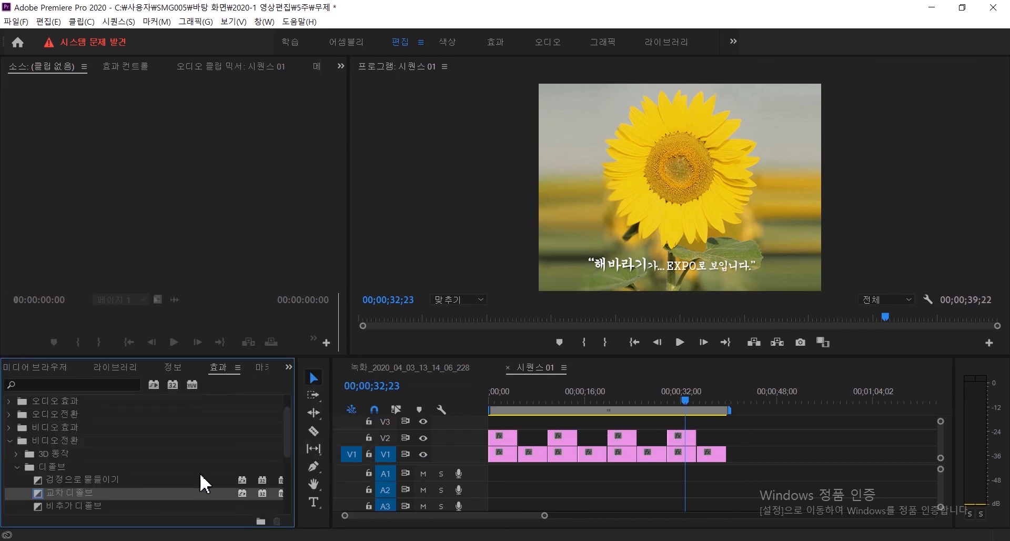
pyautogui.moveTo(39, 500); pyautogui.dragTo(519, 457)
pyautogui.moveTo(48, 501); pyautogui.dragTo(548, 456)
pyautogui.moveTo(41, 503); pyautogui.dragTo(579, 457)
pyautogui.moveTo(38, 500); pyautogui.dragTo(668, 456)
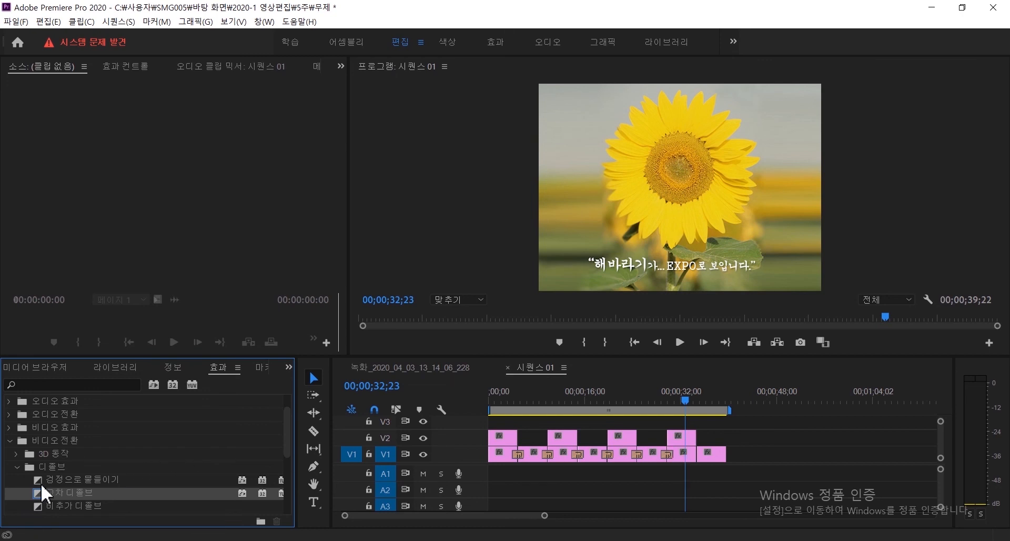
pyautogui.moveTo(45, 495); pyautogui.dragTo(698, 456)
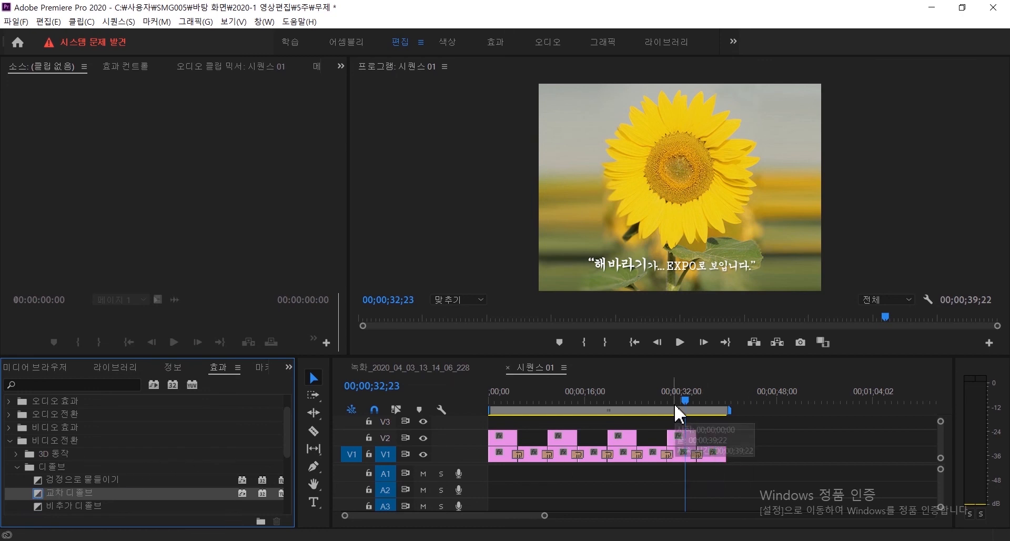
pyautogui.moveTo(678, 405); pyautogui.dragTo(487, 423)
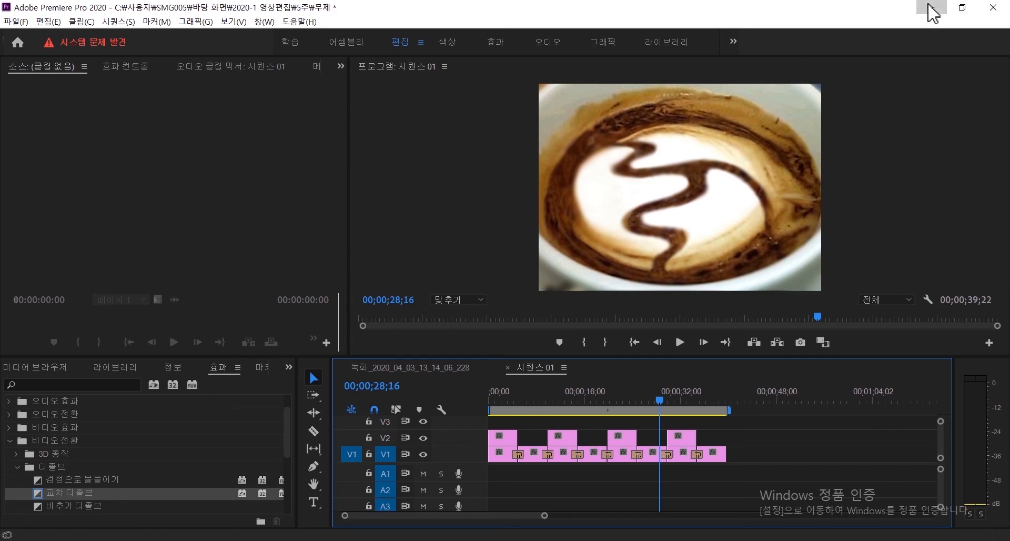
# Step: Switch to Photoshop, reveal layers 01A to 07A in Expo포토샵 연습.psd, and hide all of them except 01A
pyautogui.click(932, 8)
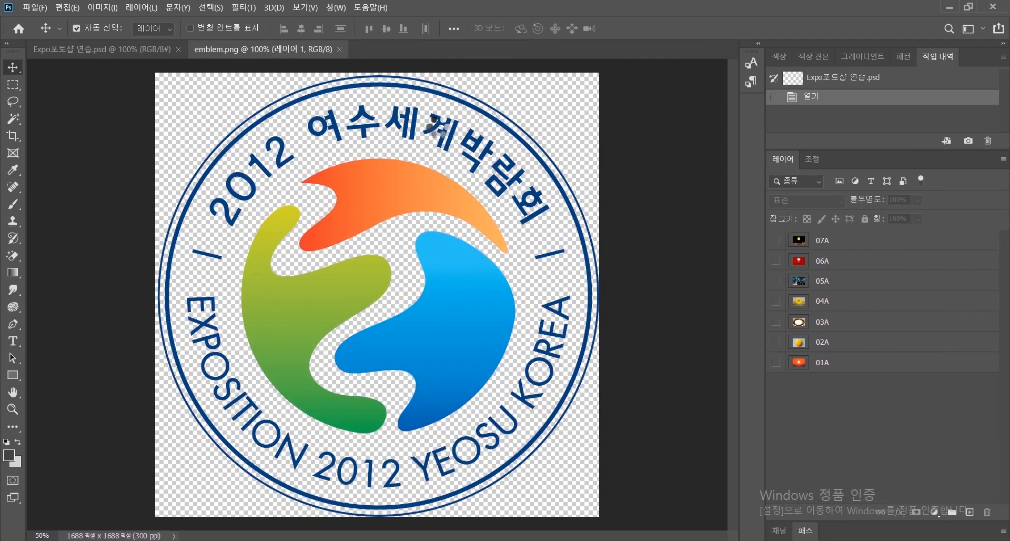
pyautogui.click(50, 48)
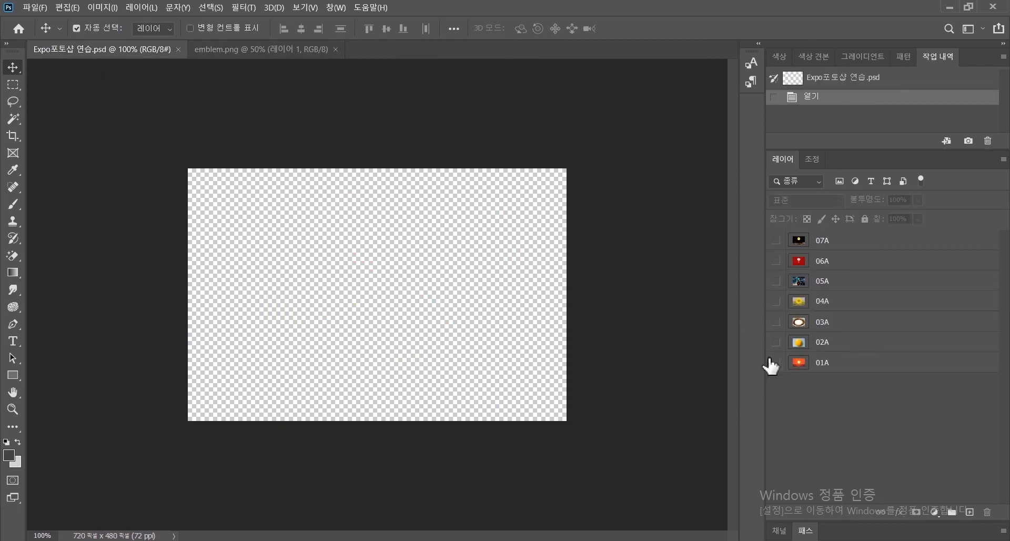
pyautogui.click(777, 362)
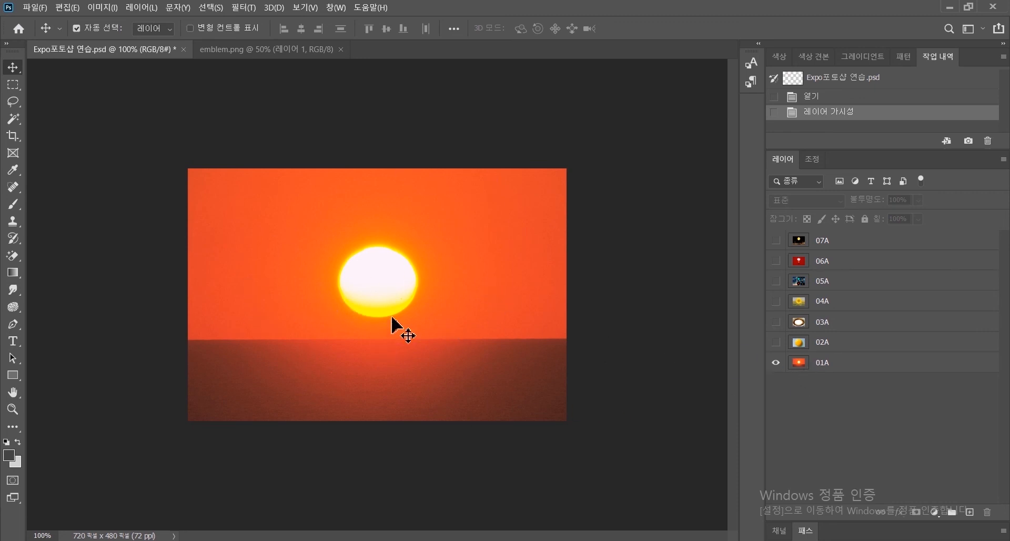
pyautogui.click(776, 343)
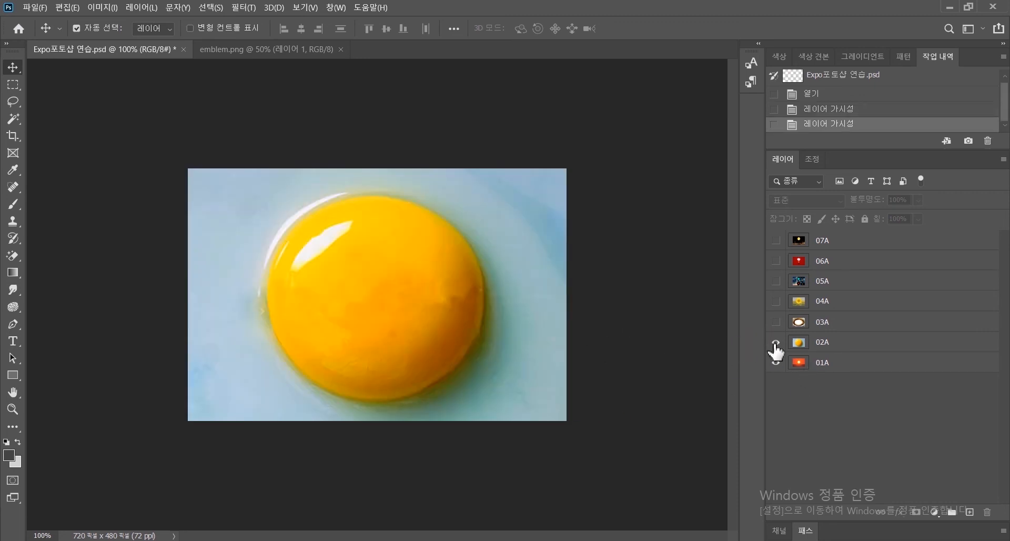
pyautogui.click(777, 322)
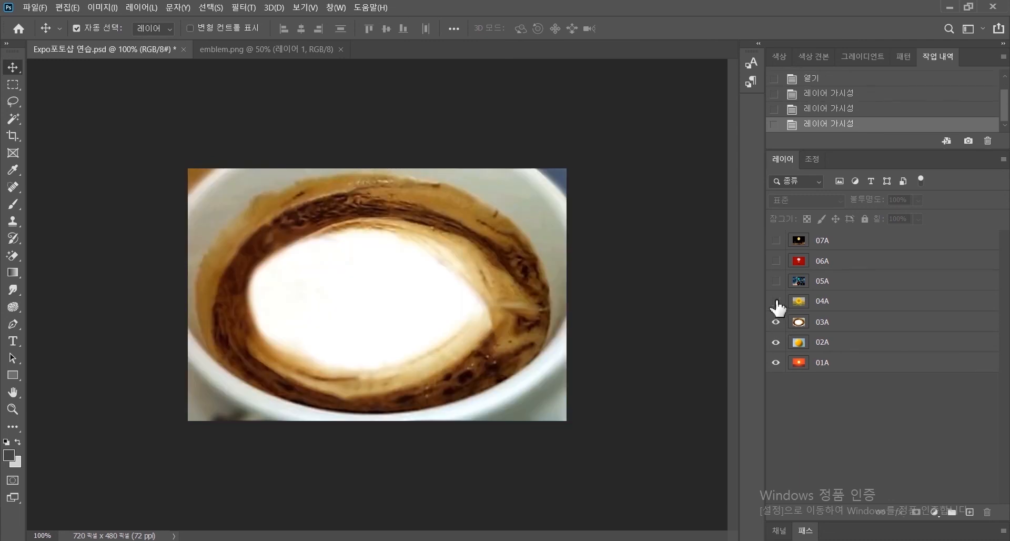
pyautogui.click(776, 301)
pyautogui.click(777, 282)
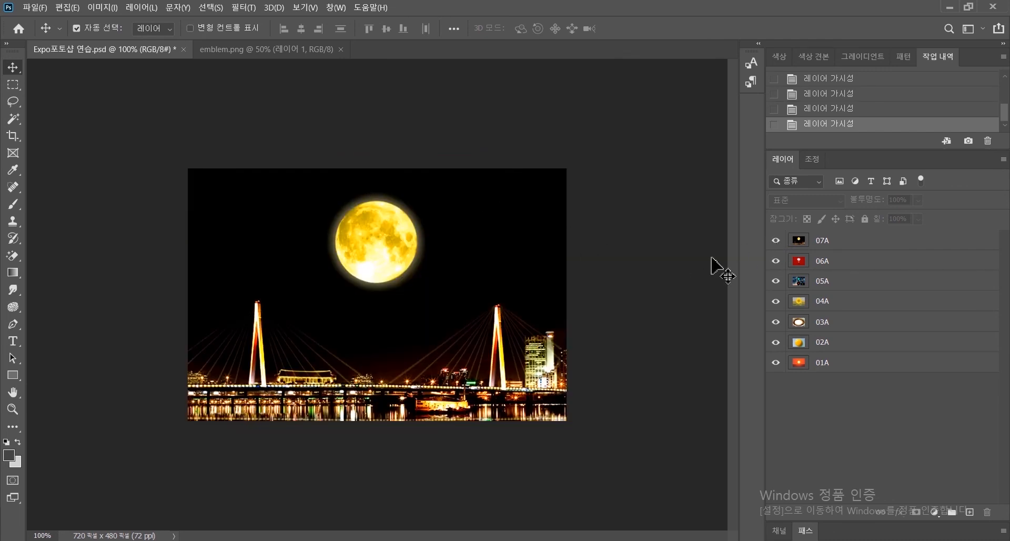
pyautogui.moveTo(777, 241); pyautogui.dragTo(776, 349)
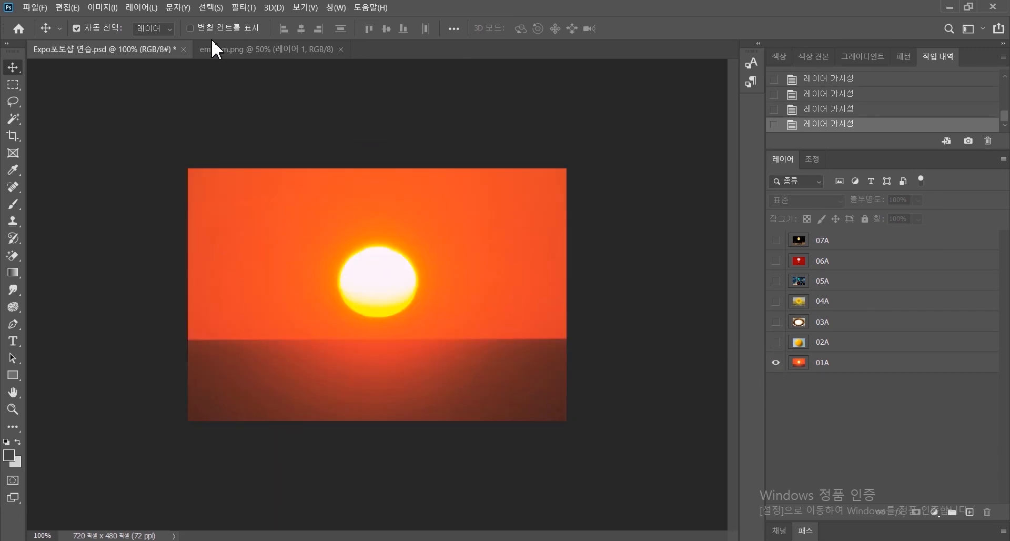
# Step: Compare the emblem in emblem.png with the sunset image in Expo포토샵 연습.psd and return to emblem.png
pyautogui.click(232, 48)
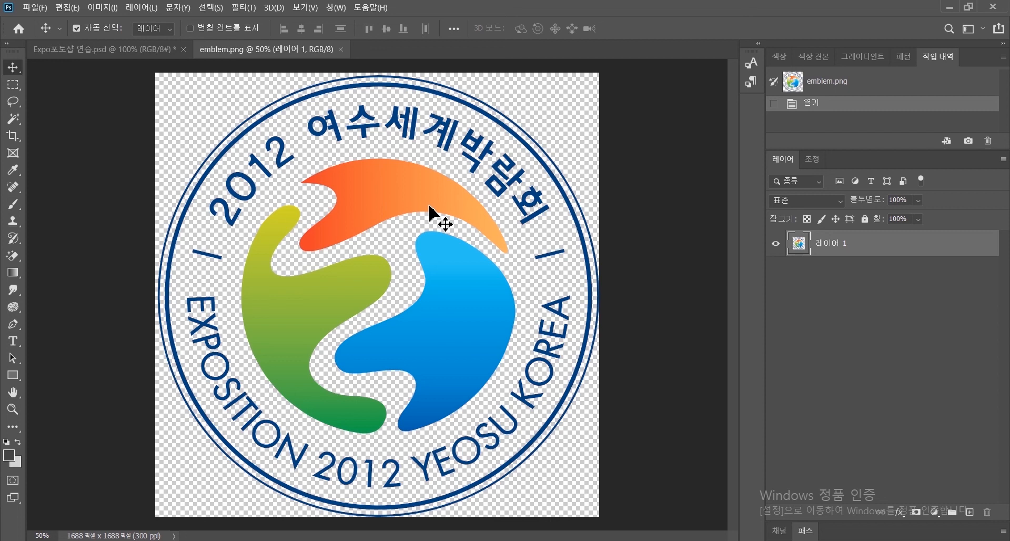
pyautogui.click(101, 50)
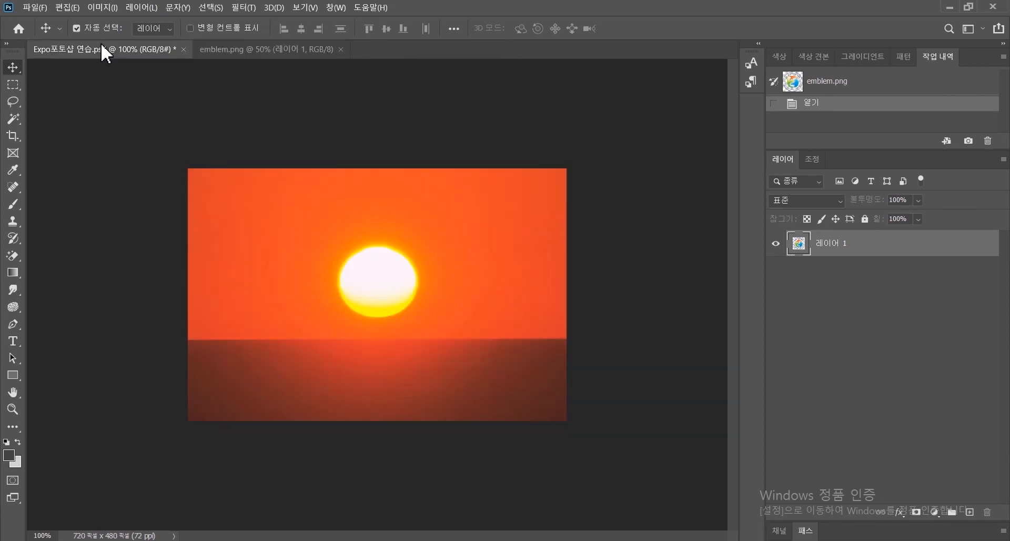
pyautogui.click(256, 52)
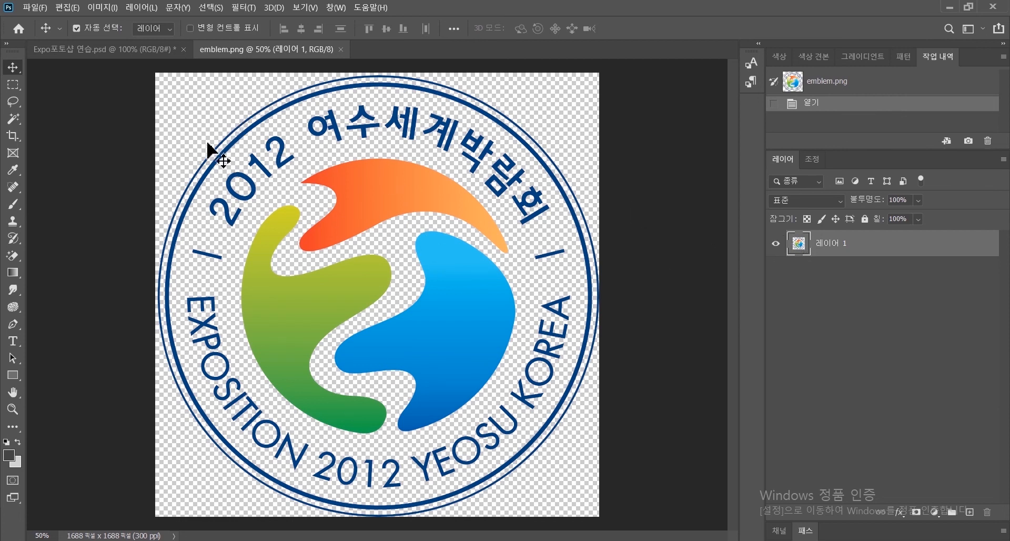
# Step: Try a small rectangular marquee selection near the emblem image's upper-left corner and deselect it
pyautogui.click(135, 90)
pyautogui.click(13, 84)
pyautogui.moveTo(230, 107); pyautogui.dragTo(196, 86)
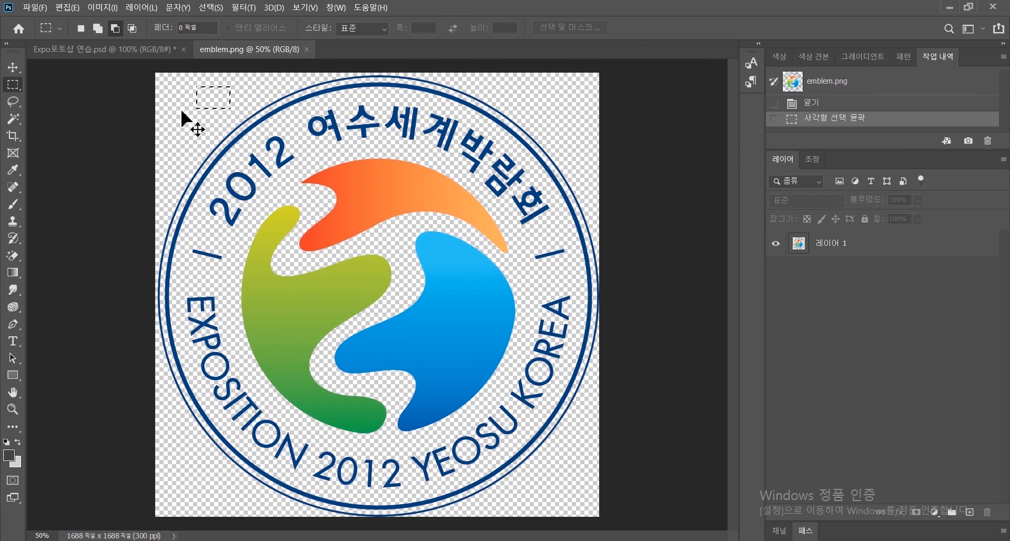
pyautogui.hotkey('ctrl', 'd')
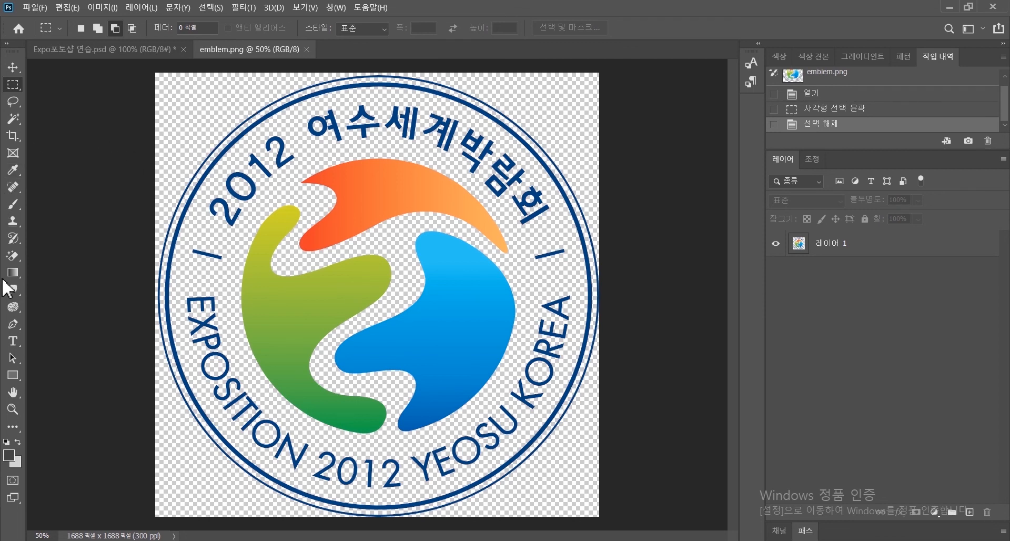
# Step: Try an elliptical marquee selection, fit a circle around the emblem's inner three-colour mark, and deselect it
pyautogui.click(12, 325)
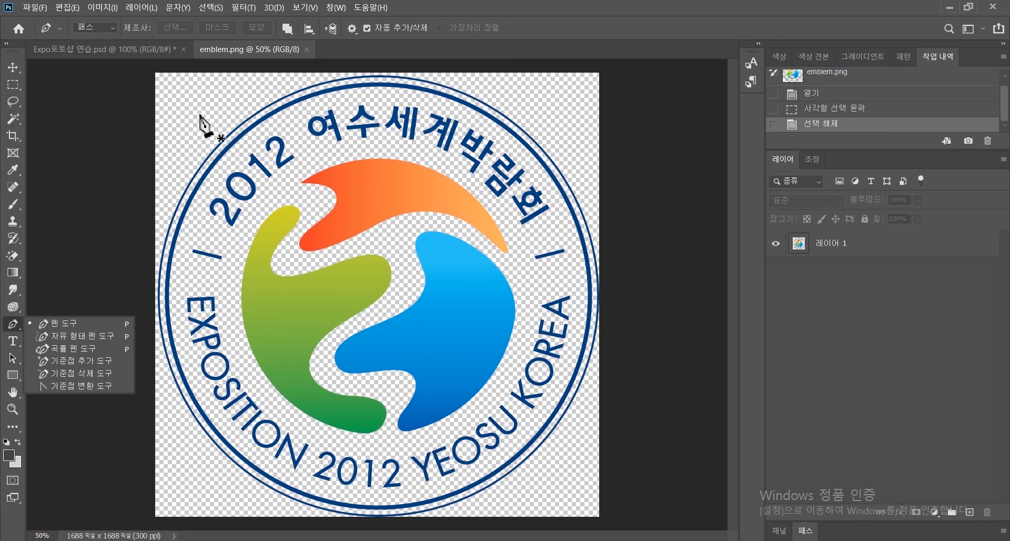
pyautogui.click(16, 88)
pyautogui.click(15, 87)
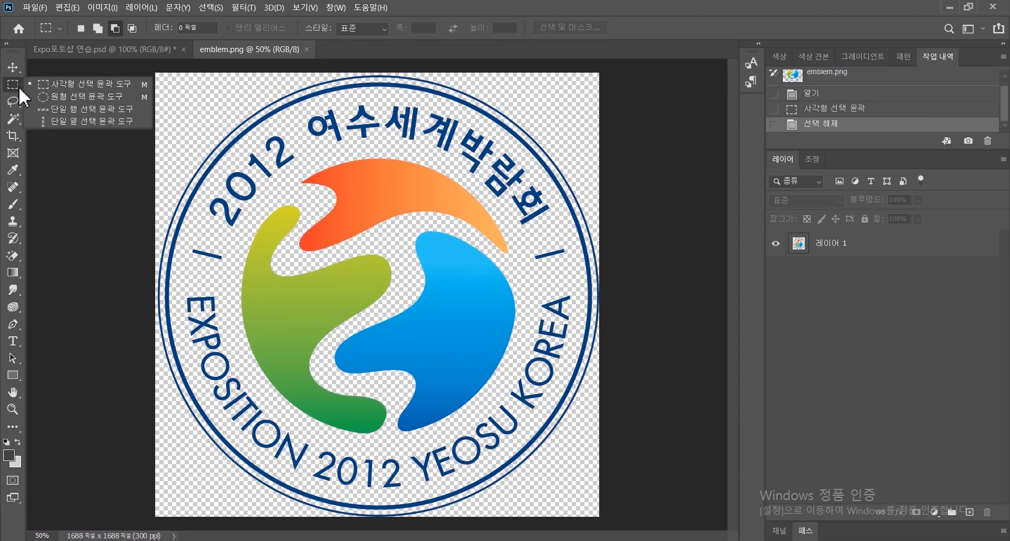
pyautogui.click(44, 97)
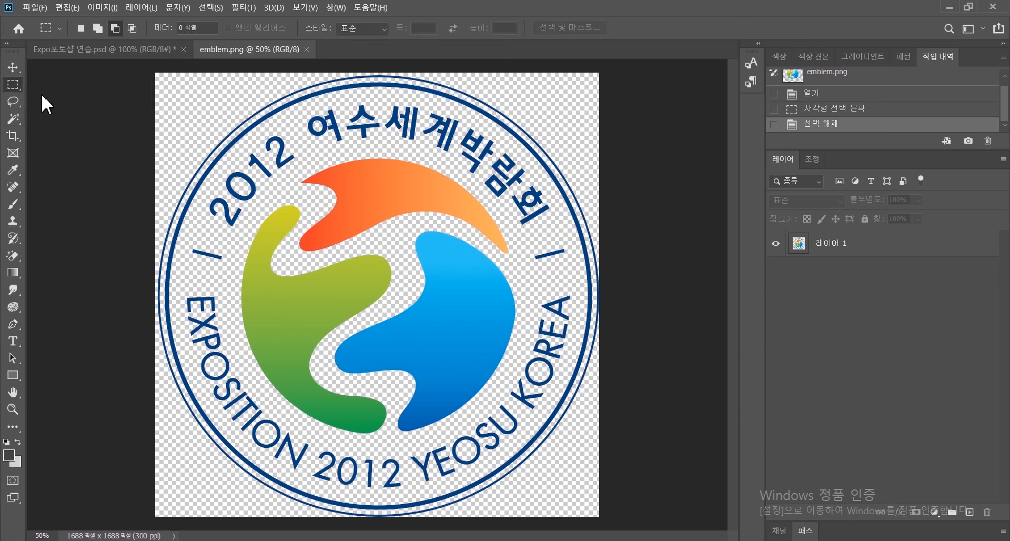
pyautogui.moveTo(373, 304); pyautogui.dragTo(403, 258)
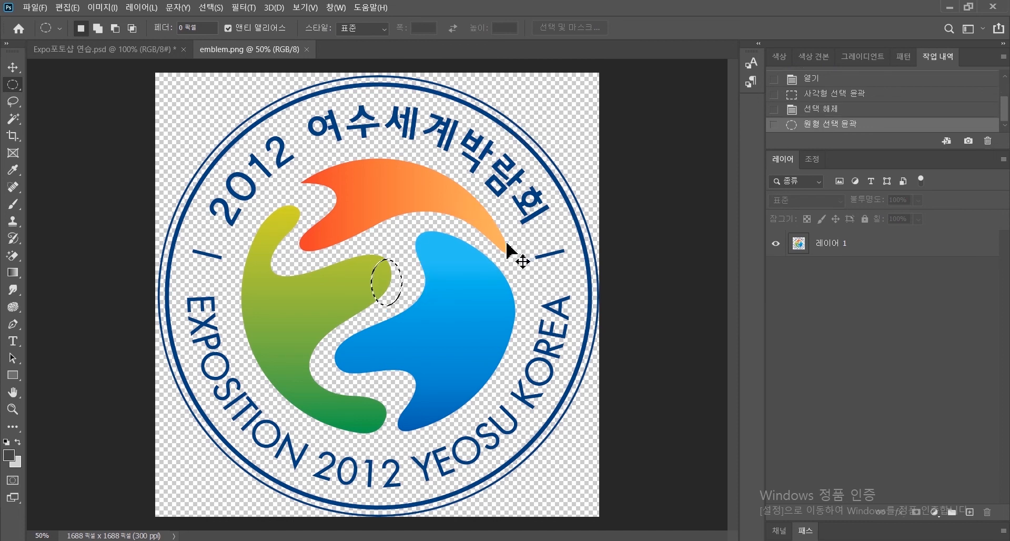
pyautogui.moveTo(288, 198); pyautogui.dragTo(568, 475)
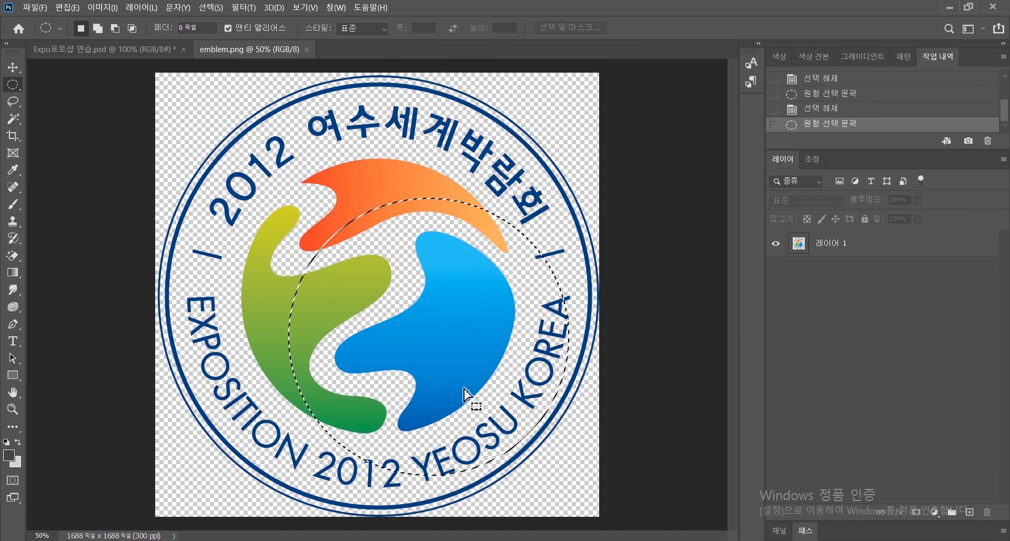
pyautogui.moveTo(467, 401); pyautogui.dragTo(413, 356)
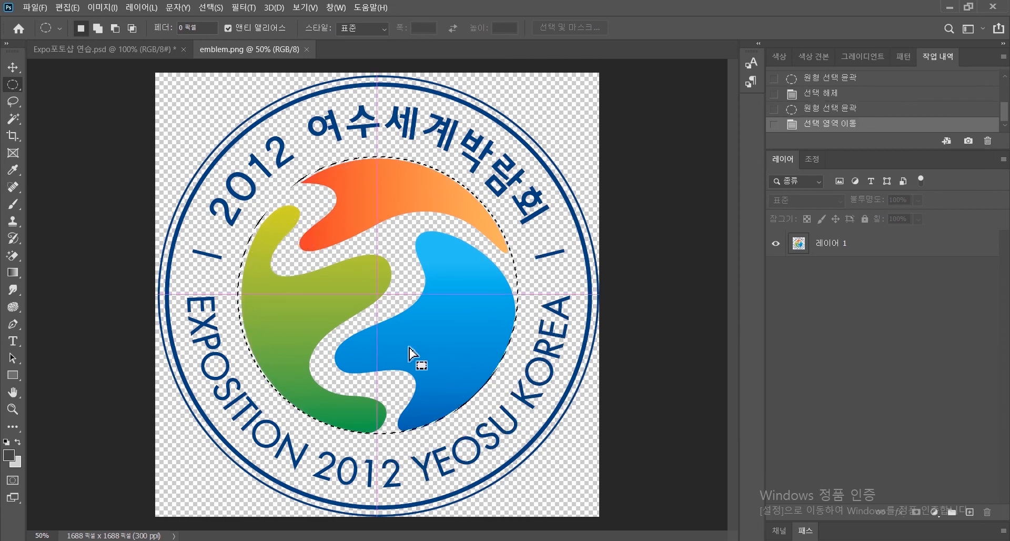
pyautogui.hotkey('ctrl', 'd')
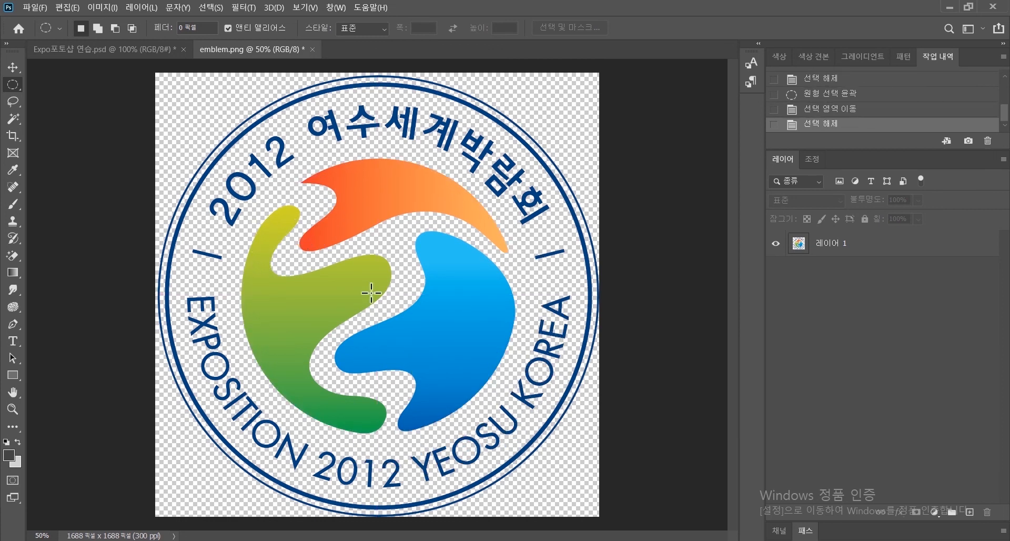
# Step: Draw a circular marquee selection on the emblem and move the outline over its inner three-colour mark
pyautogui.moveTo(371, 293); pyautogui.dragTo(556, 462)
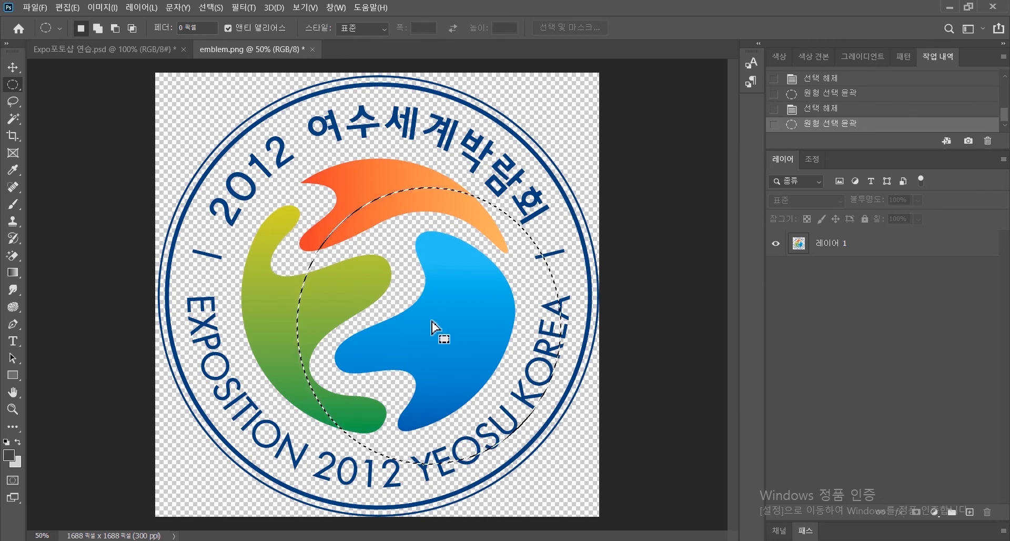
pyautogui.moveTo(433, 328); pyautogui.dragTo(377, 298)
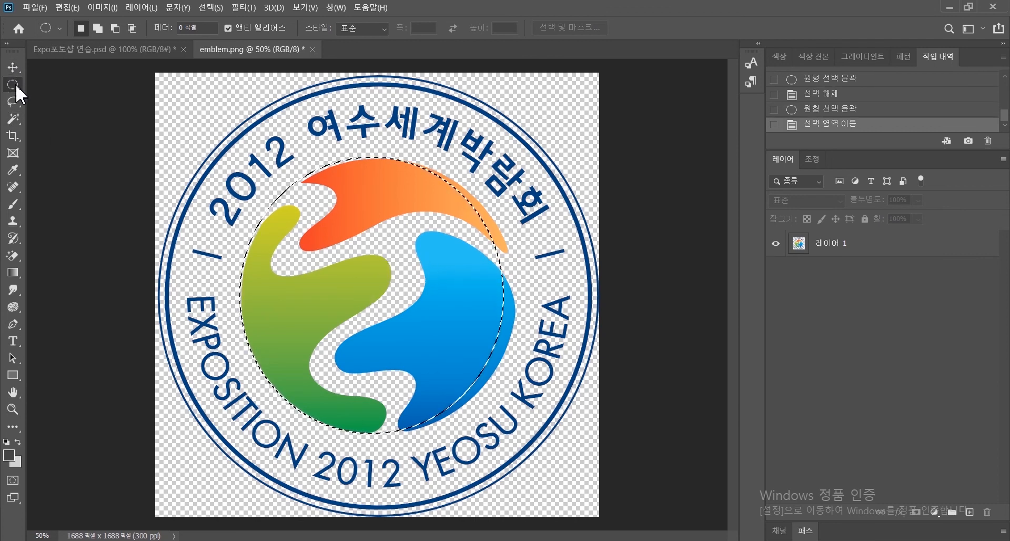
pyautogui.moveTo(347, 252)
pyautogui.mouseDown()
pyautogui.moveTo(332, 254)
pyautogui.moveTo(365, 250)
pyautogui.moveTo(335, 250)
pyautogui.mouseUp()
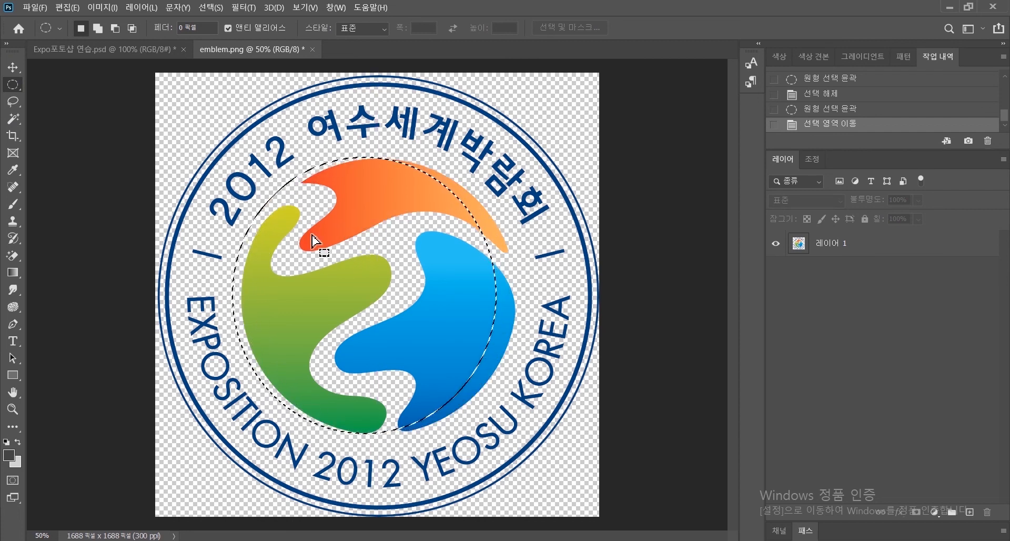
# Step: Try to shift the selected emblem pixels with the Move tool and undo the move
pyautogui.click(14, 71)
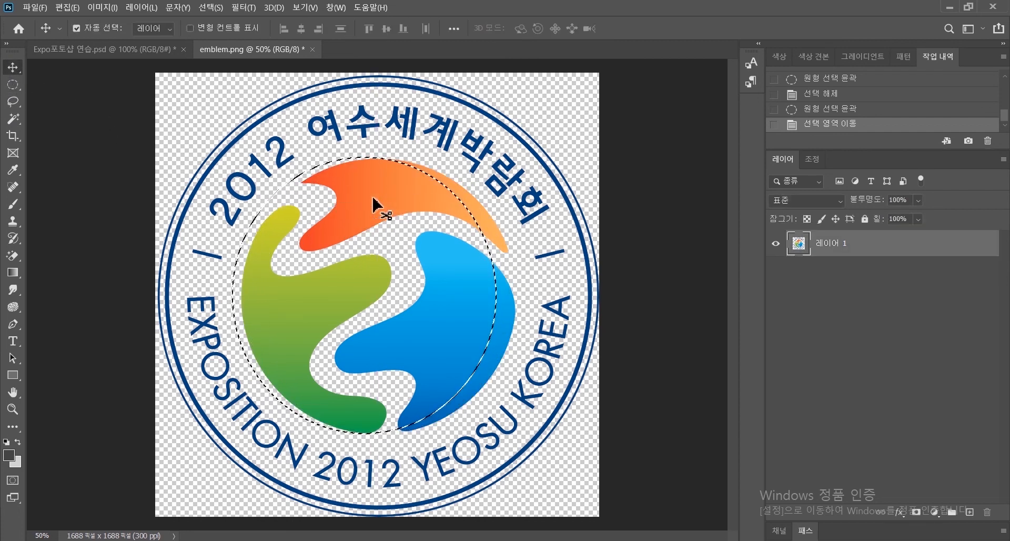
pyautogui.moveTo(257, 201); pyautogui.dragTo(270, 232)
pyautogui.hotkey('ctrl', 'z')
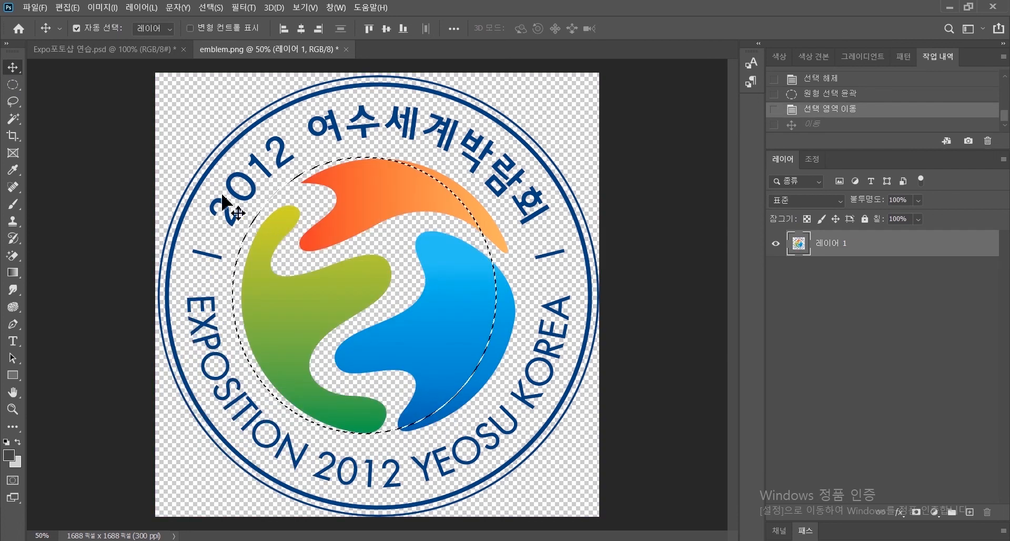
# Step: Reposition only the selection outline over the emblem's inner mark using the Elliptical Marquee tool, and deselect it
pyautogui.click(13, 85)
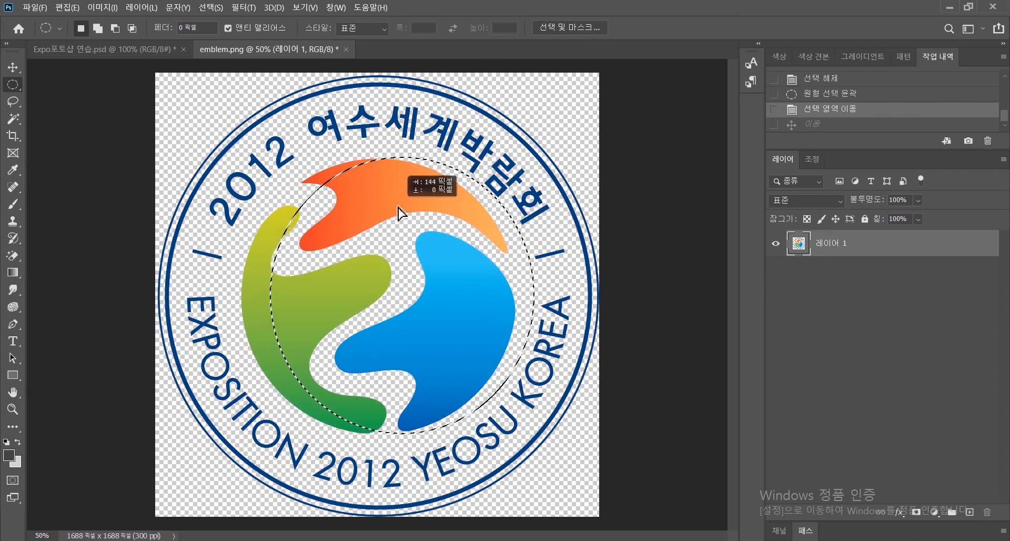
pyautogui.moveTo(399, 218); pyautogui.dragTo(368, 226)
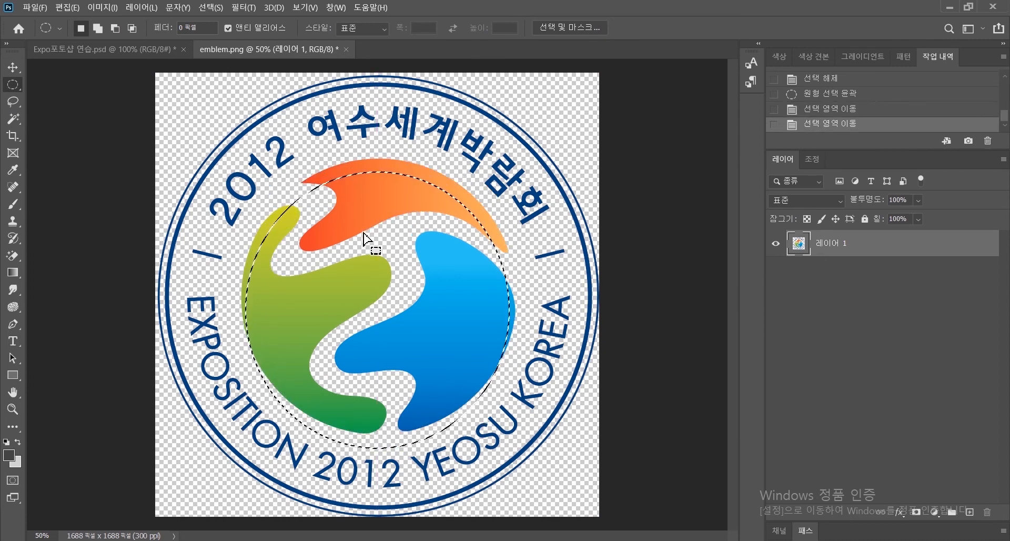
pyautogui.click(363, 238)
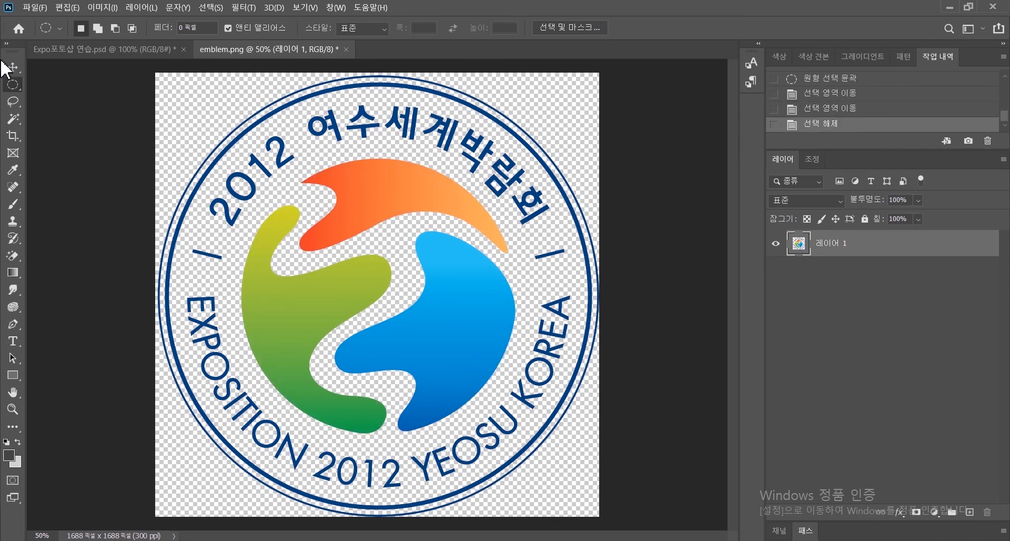
# Step: Draw a circular marquee selection around the emblem's inner three-colour mark and align the outline with its edge
pyautogui.moveTo(367, 289); pyautogui.dragTo(509, 152)
pyautogui.moveTo(424, 310); pyautogui.dragTo(434, 316)
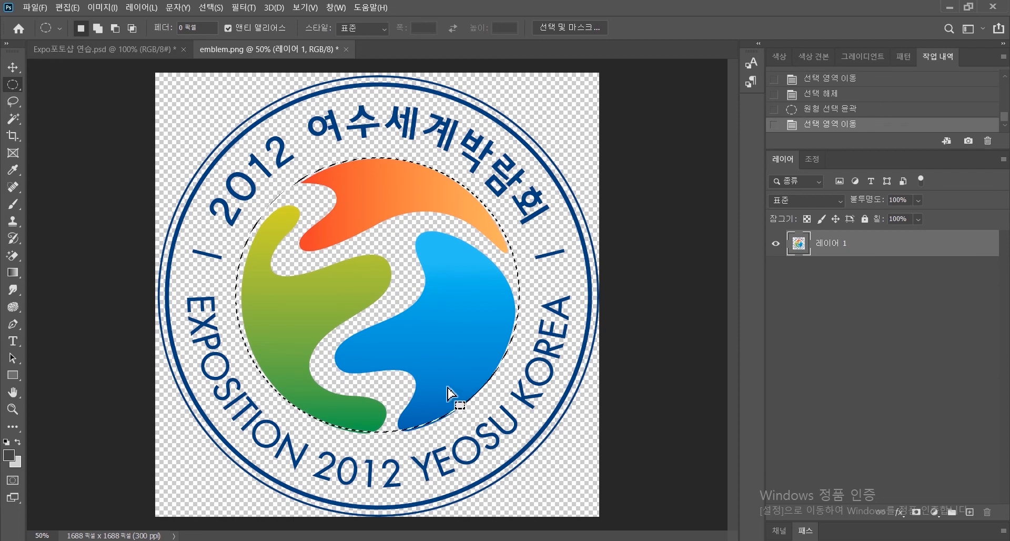
pyautogui.moveTo(447, 386); pyautogui.dragTo(446, 388)
# Step: Expand (확대) the circular selection around the emblem's inner mark twice and fine-tune the outline's position
pyautogui.click(209, 8)
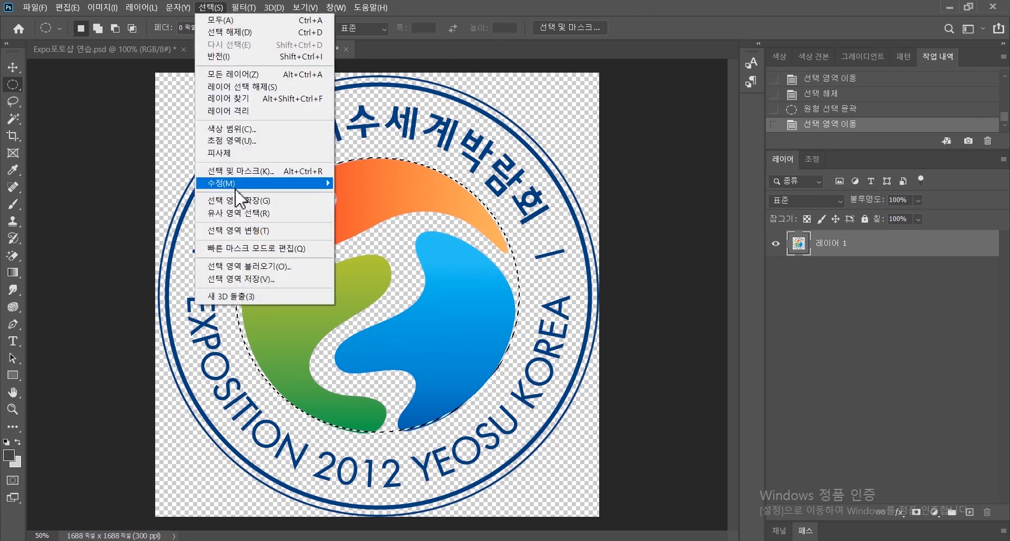
pyautogui.moveTo(263, 184)
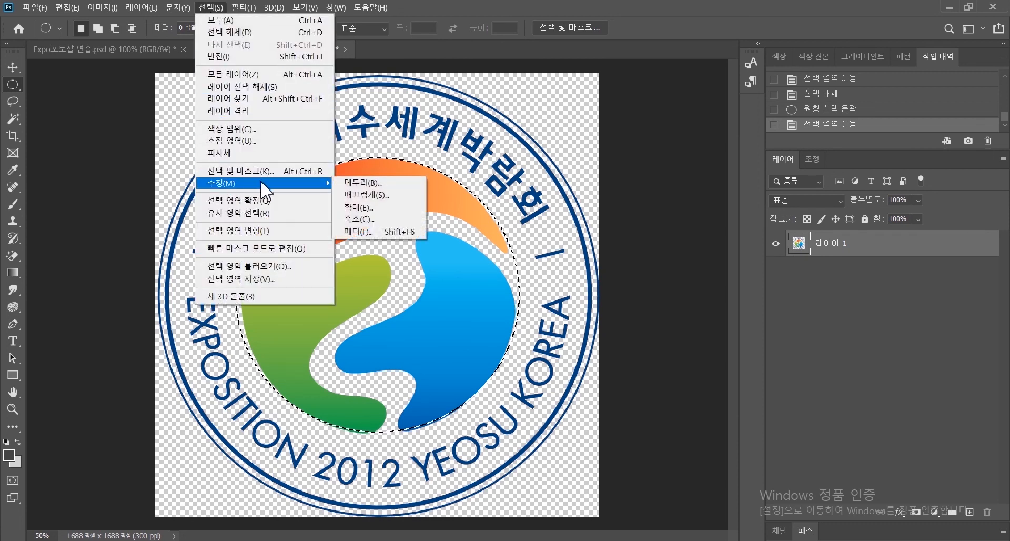
pyautogui.click(368, 208)
pyautogui.press('Return')
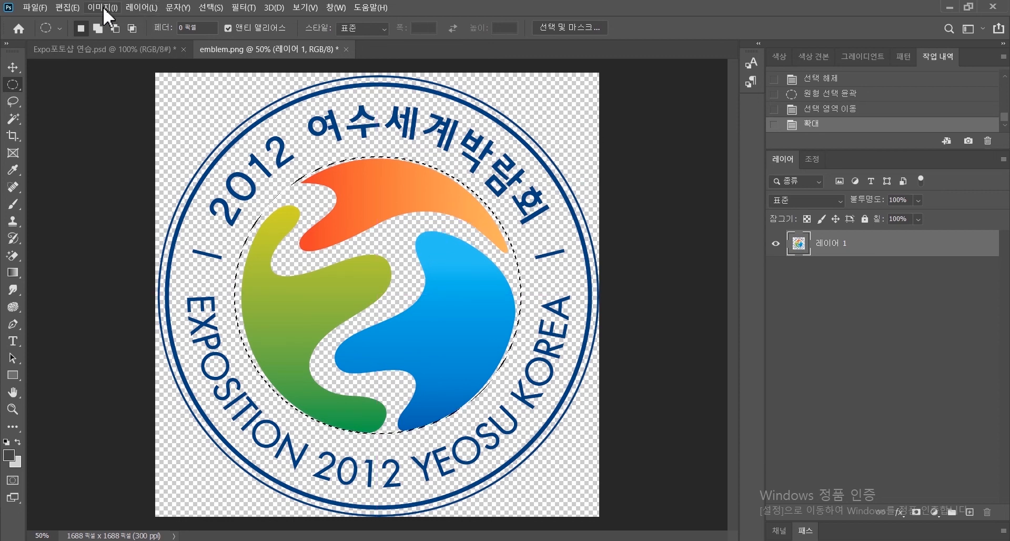
pyautogui.click(217, 8)
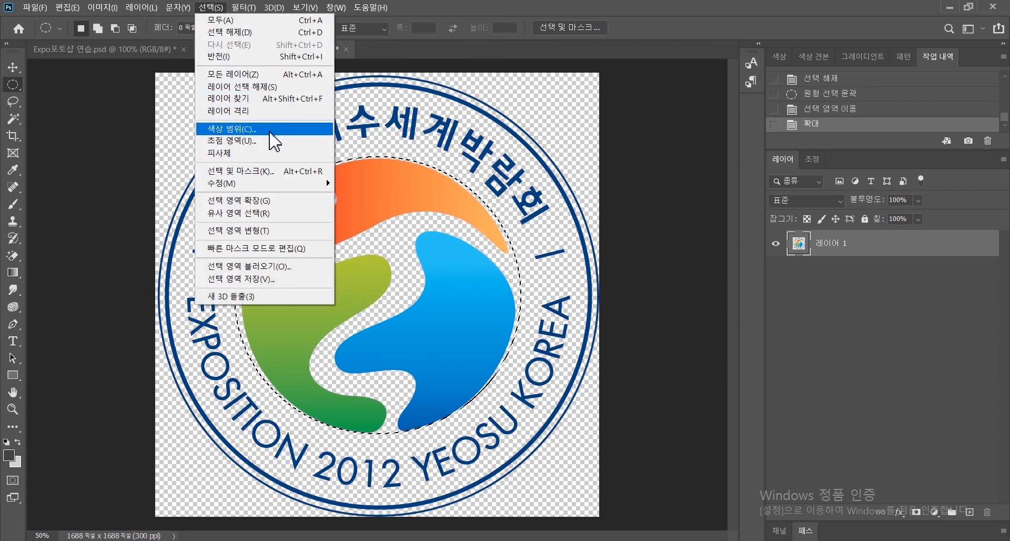
pyautogui.moveTo(277, 185)
pyautogui.click(360, 208)
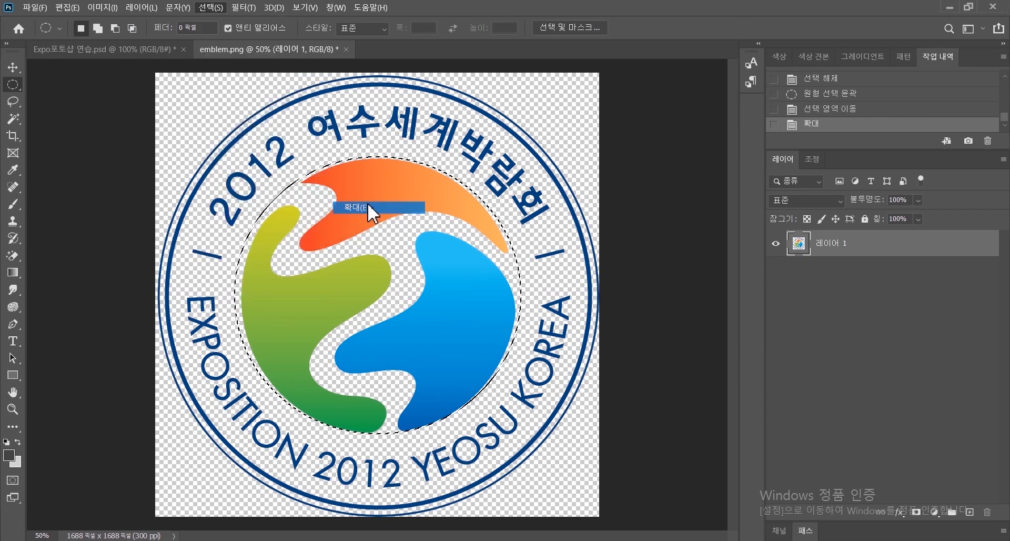
pyautogui.click(573, 168)
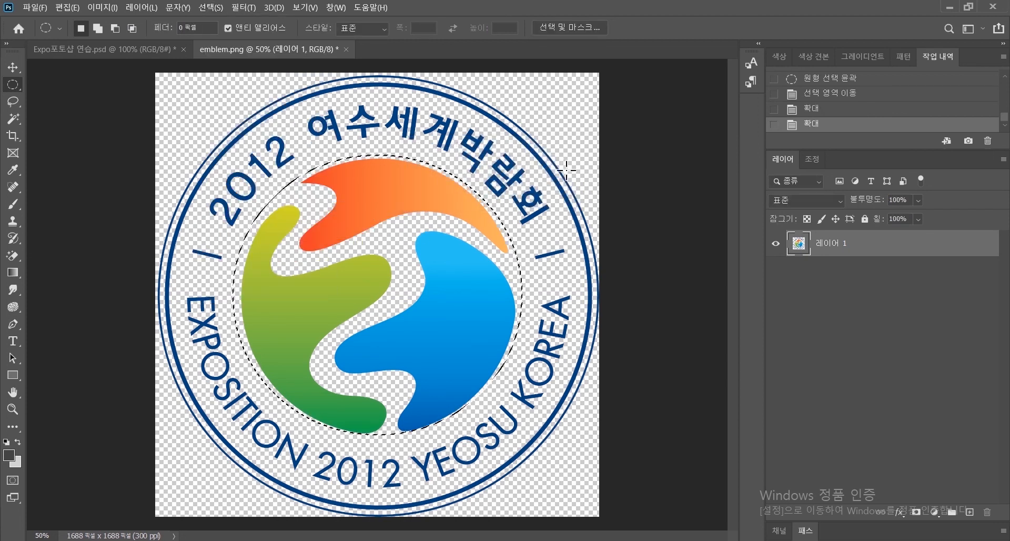
pyautogui.moveTo(408, 295); pyautogui.dragTo(413, 297)
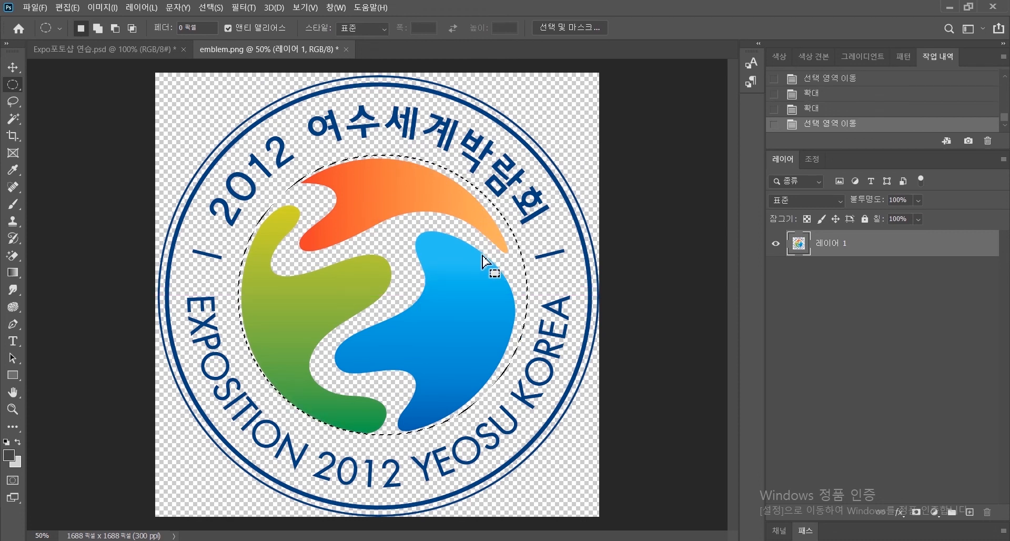
# Step: Copy the selected emblem mark into Expo포토샵 연습.psd as a new layer above 07A and shift it slightly downward
pyautogui.click(62, 51)
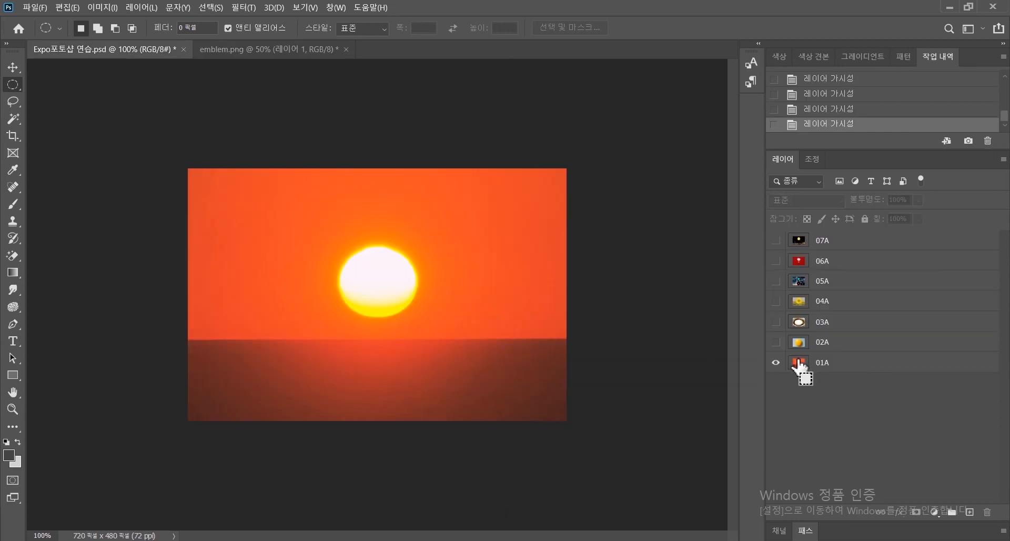
pyautogui.moveTo(800, 363); pyautogui.dragTo(798, 369)
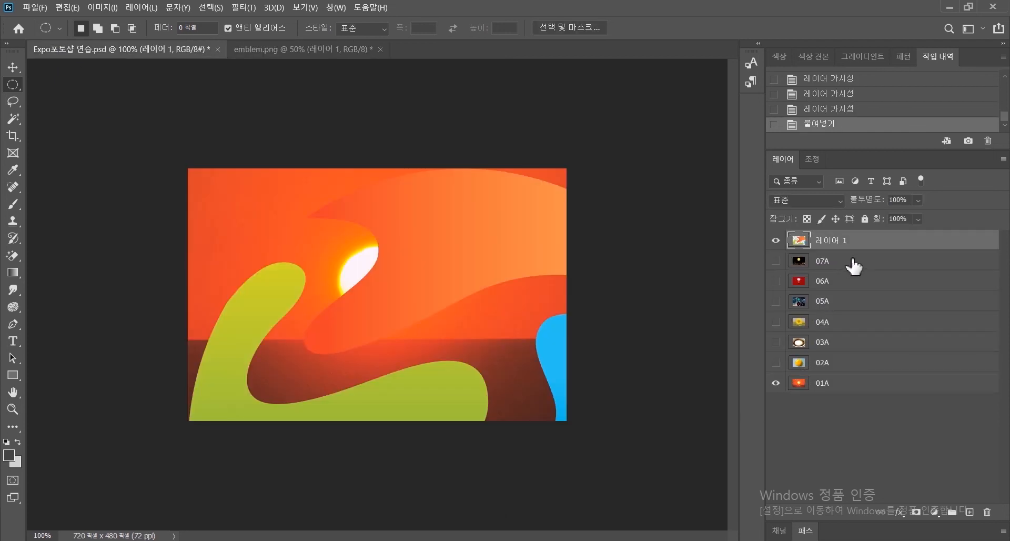
pyautogui.click(13, 68)
pyautogui.moveTo(503, 272); pyautogui.dragTo(481, 284)
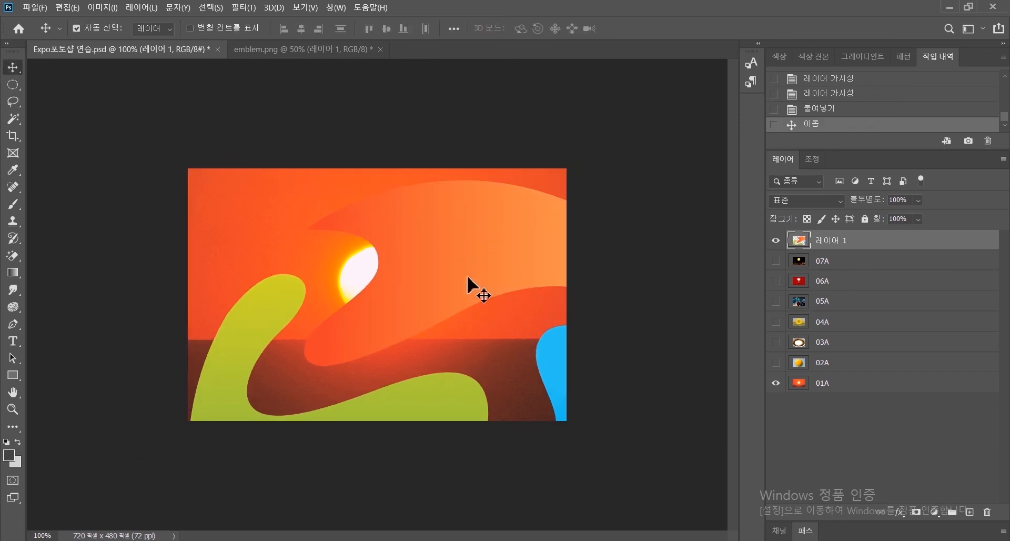
# Step: Scale the pasted emblem down proportionally to about 18.35% with Free Transform and centre it horizontally over the sun
pyautogui.hotkey('ctrl', 't')
pyautogui.moveTo(185, 179); pyautogui.dragTo(487, 379)
pyautogui.moveTo(589, 462); pyautogui.dragTo(363, 213)
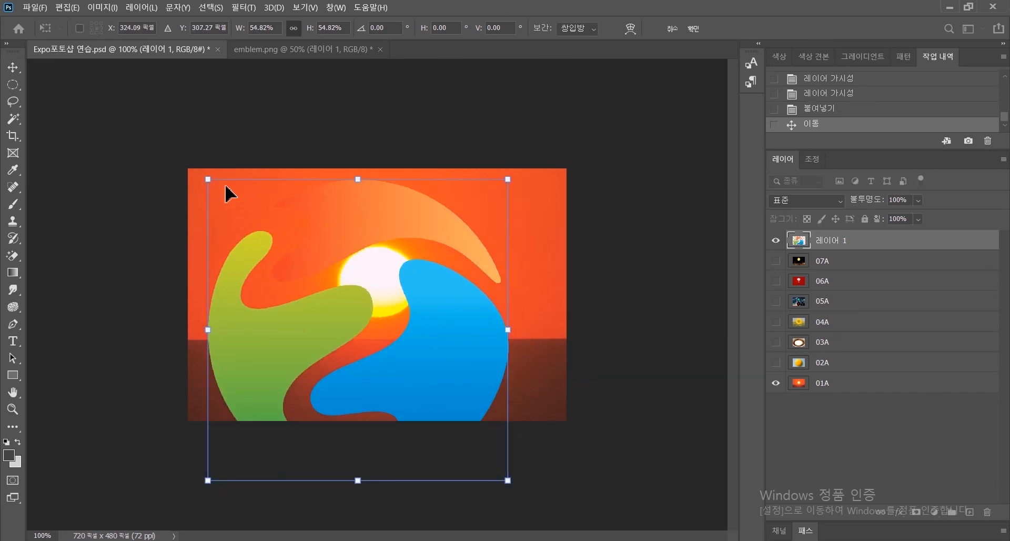
pyautogui.moveTo(210, 181); pyautogui.dragTo(394, 305)
pyautogui.moveTo(451, 389); pyautogui.dragTo(395, 266)
pyautogui.moveTo(313, 218); pyautogui.dragTo(349, 256)
pyautogui.moveTo(428, 312); pyautogui.dragTo(405, 294)
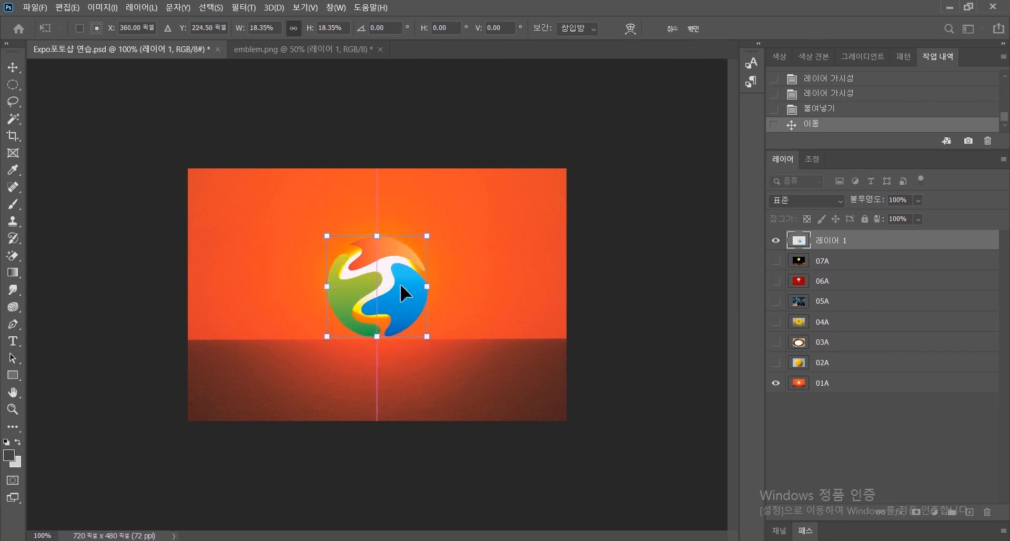
# Step: Reduce the emblem to about 15.62% so it covers the sun, fine-tune its position, and apply the transform
pyautogui.moveTo(325, 237); pyautogui.dragTo(338, 250)
pyautogui.moveTo(402, 310); pyautogui.dragTo(396, 297)
pyautogui.moveTo(332, 237); pyautogui.dragTo(334, 236)
pyautogui.moveTo(395, 277); pyautogui.dragTo(390, 284)
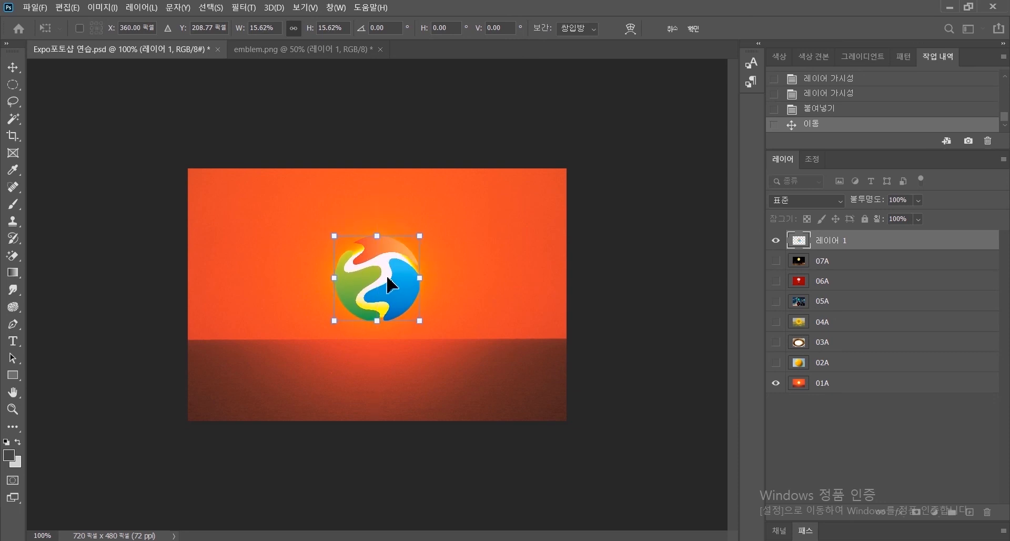
pyautogui.press('Return')
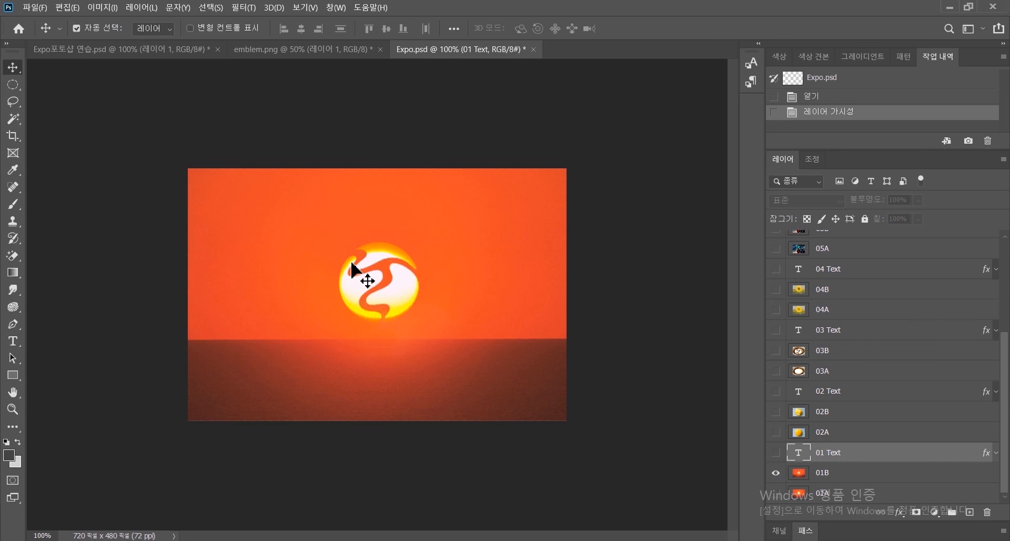
# Step: Compare the placed emblem with emblem.png and the 01B image in Expo.psd, and hide 레이어 1 in Expo포토샵 연습.psd
pyautogui.click(249, 48)
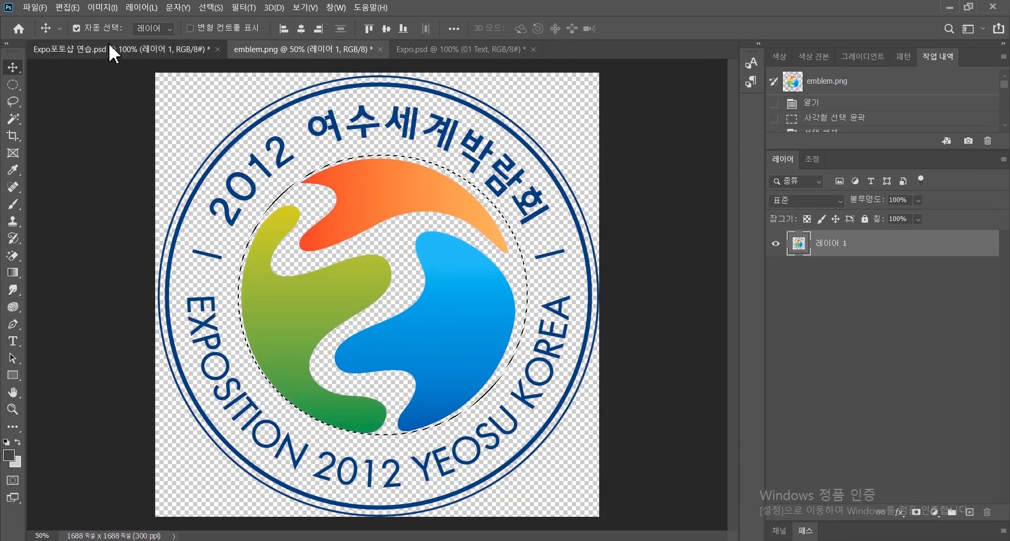
pyautogui.click(112, 49)
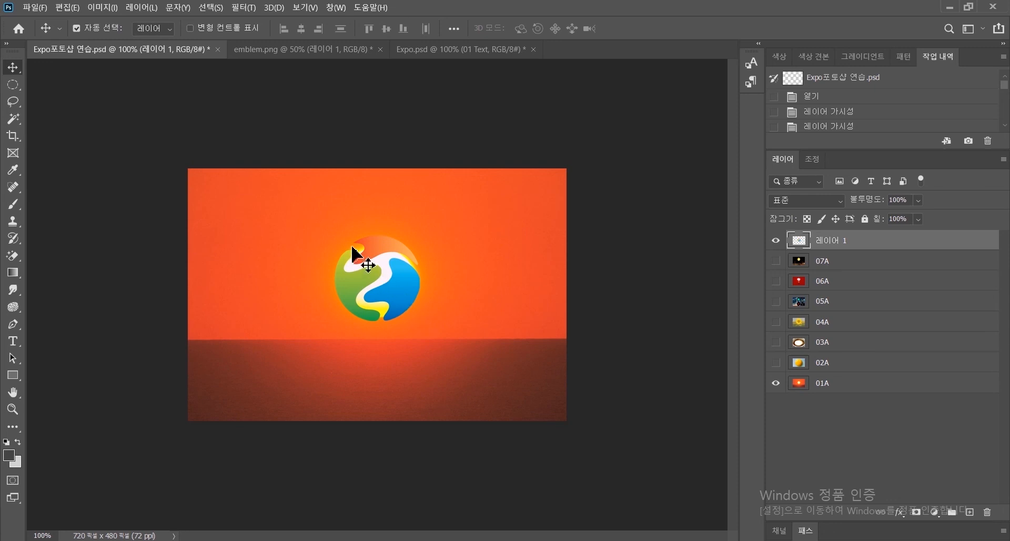
pyautogui.click(479, 50)
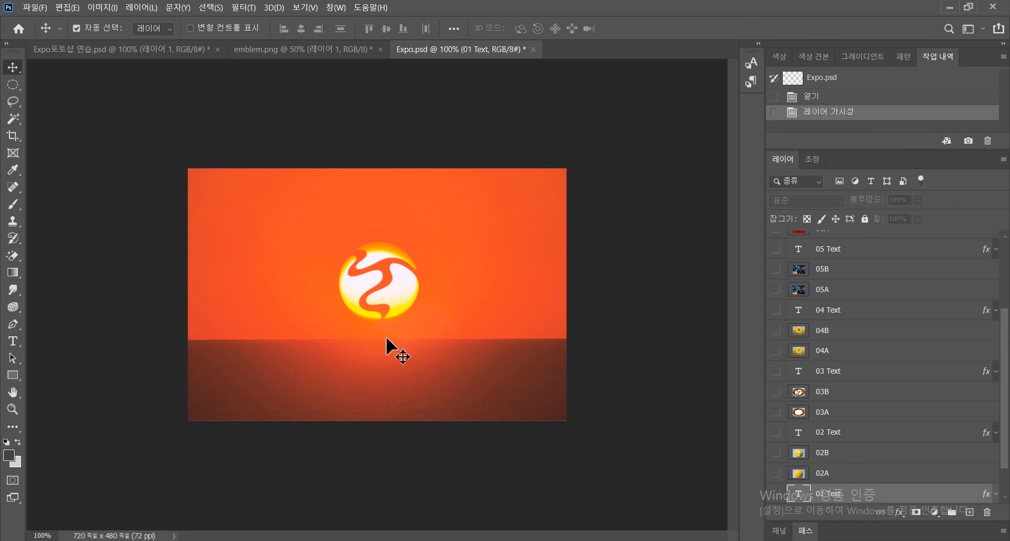
pyautogui.hotkey('ctrl', 'Tab')
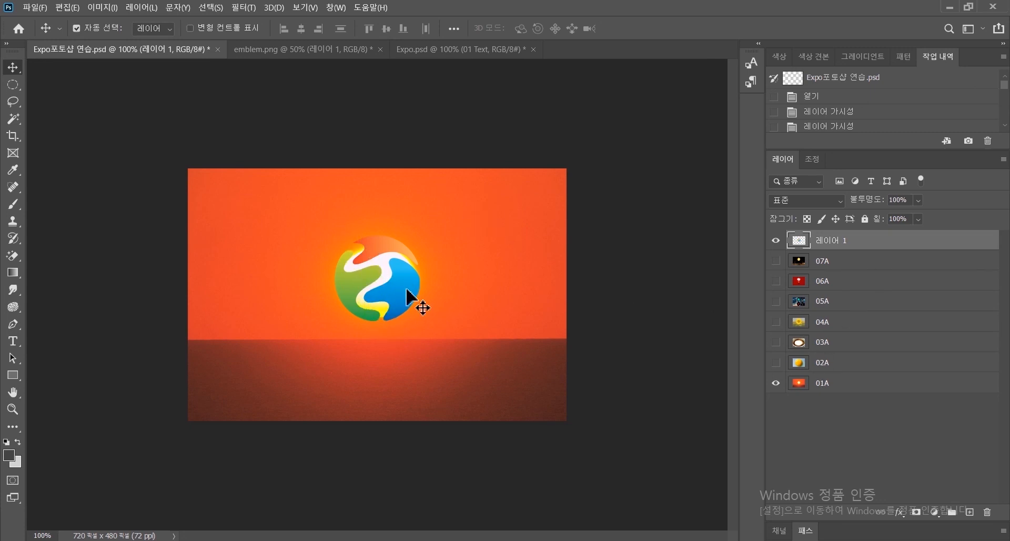
pyautogui.click(776, 241)
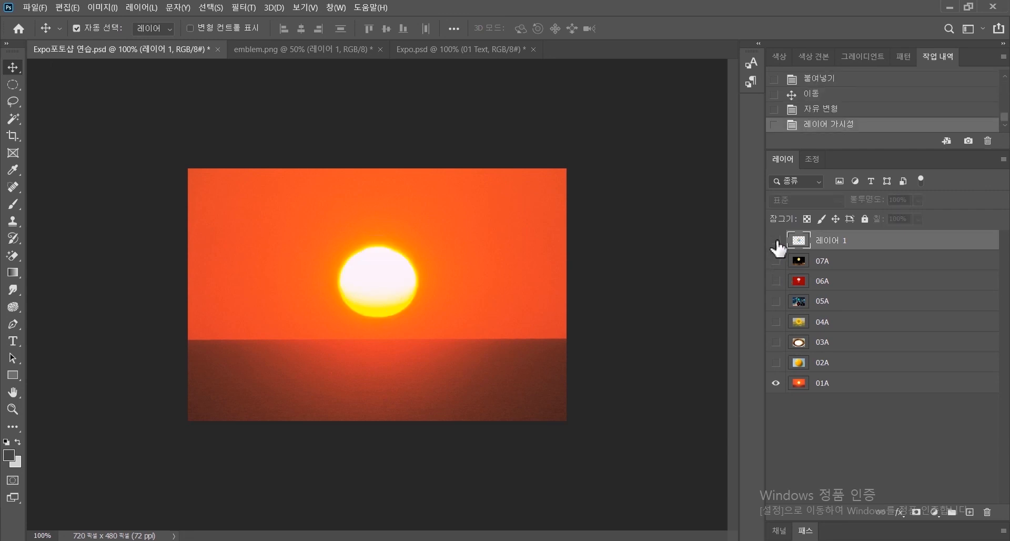
# Step: Select layer 01A and fit an elliptical marquee selection around the sun
pyautogui.click(829, 384)
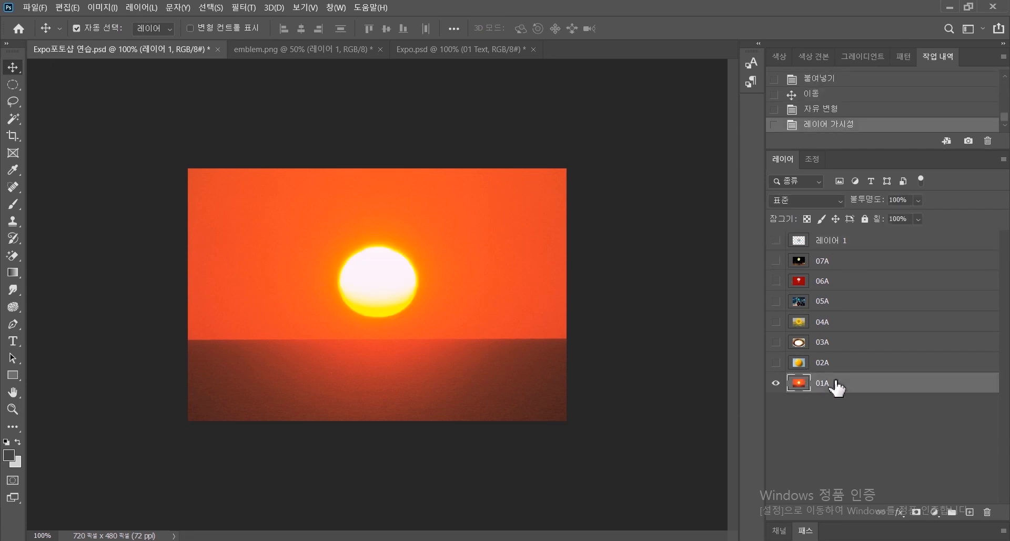
pyautogui.press('m')
pyautogui.moveTo(372, 276); pyautogui.dragTo(412, 250)
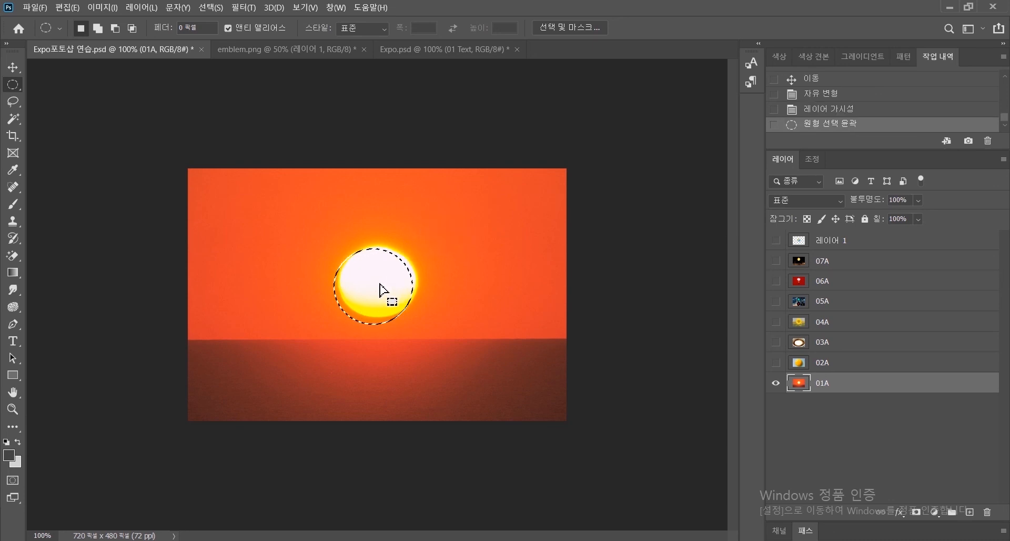
pyautogui.moveTo(381, 289); pyautogui.dragTo(388, 287)
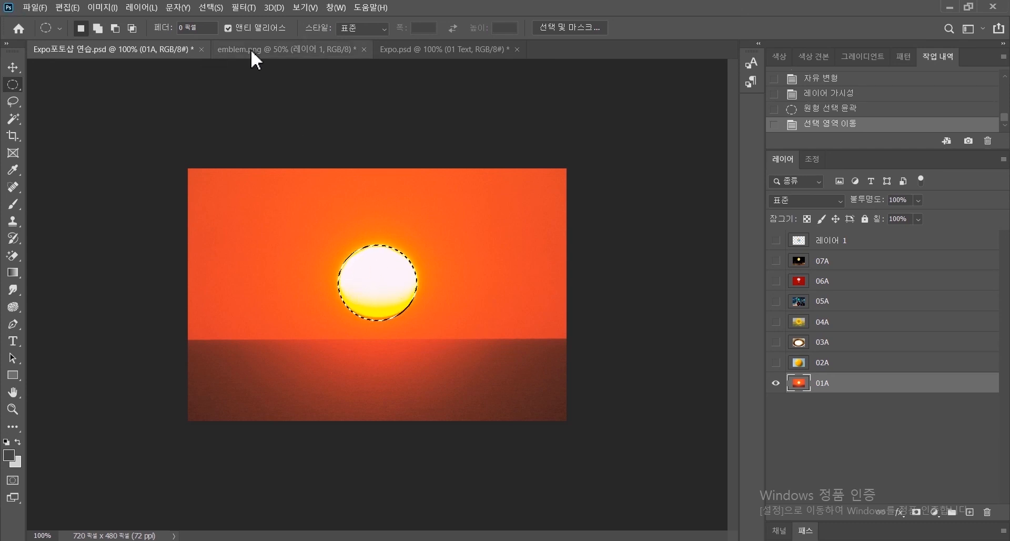
# Step: Feather the elliptical sun selection by 10 pixels
pyautogui.click(211, 8)
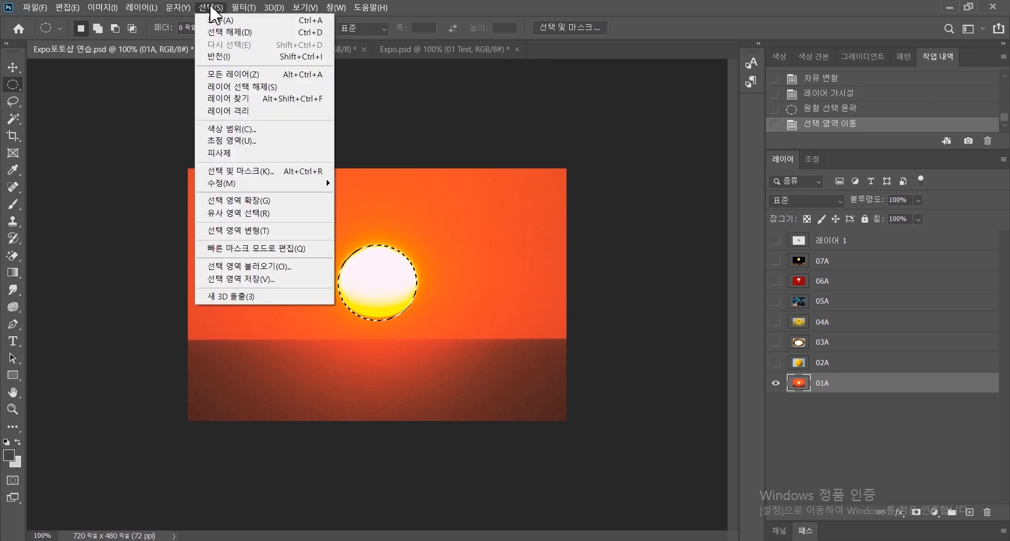
pyautogui.moveTo(296, 184)
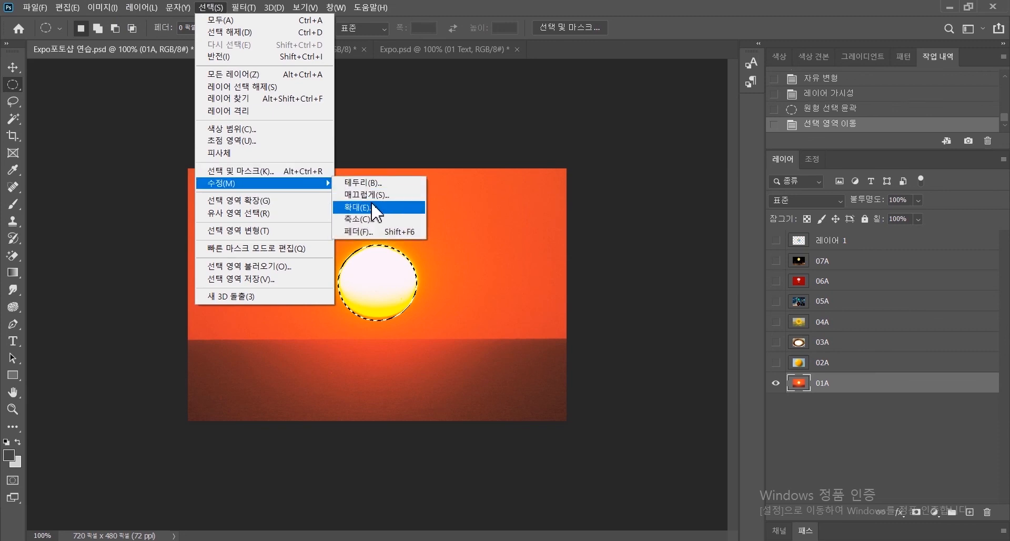
pyautogui.click(375, 230)
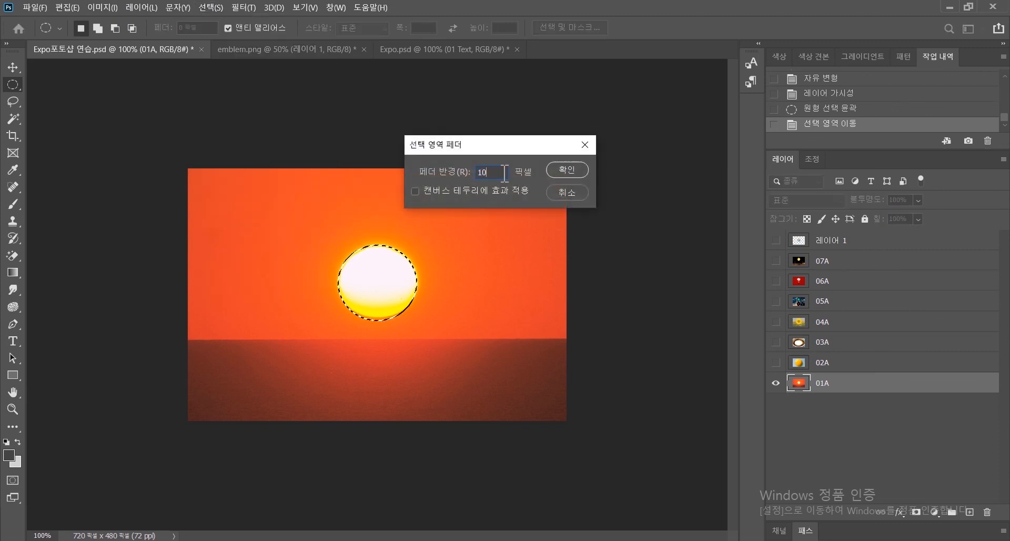
pyautogui.write('5')
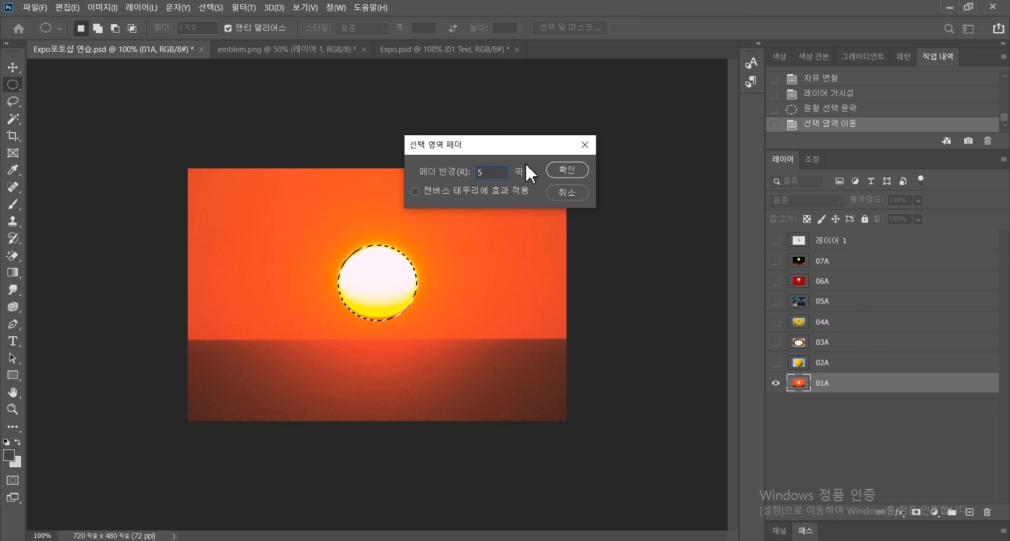
pyautogui.press('BackSpace')
pyautogui.write('10')
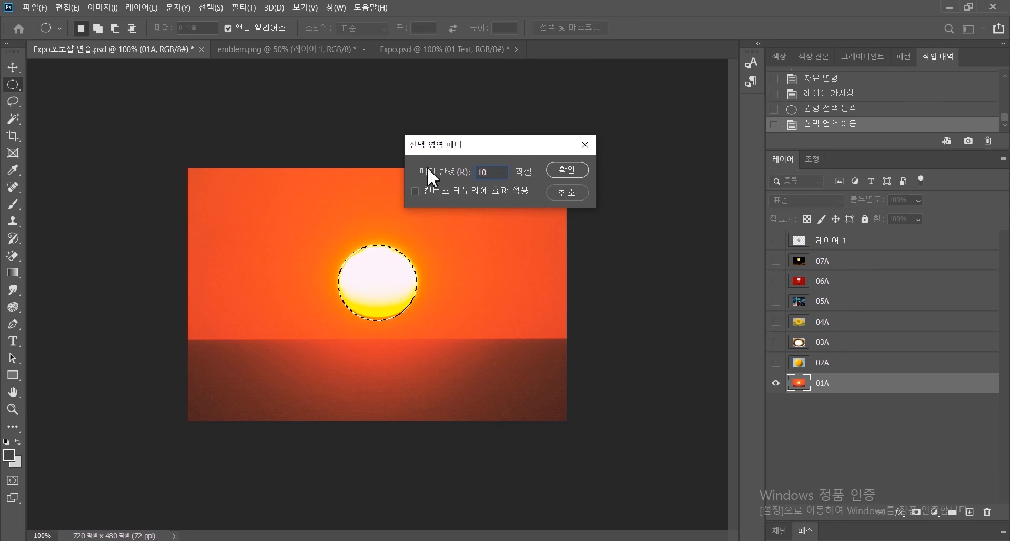
pyautogui.click(579, 164)
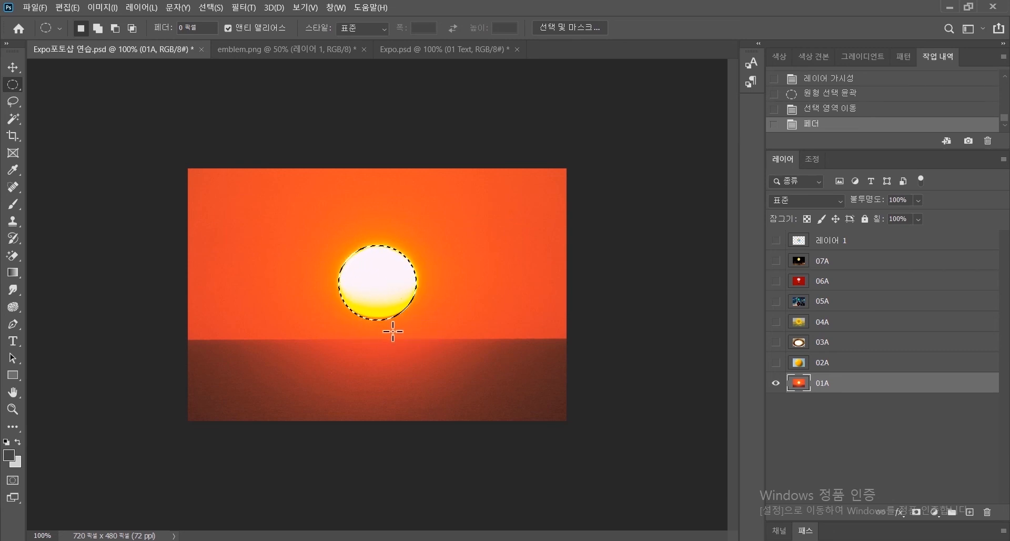
# Step: Copy the feathered sun to its own layer, check its soft edge with 01A hidden, and delete the copied layer
pyautogui.rightClick(380, 289)
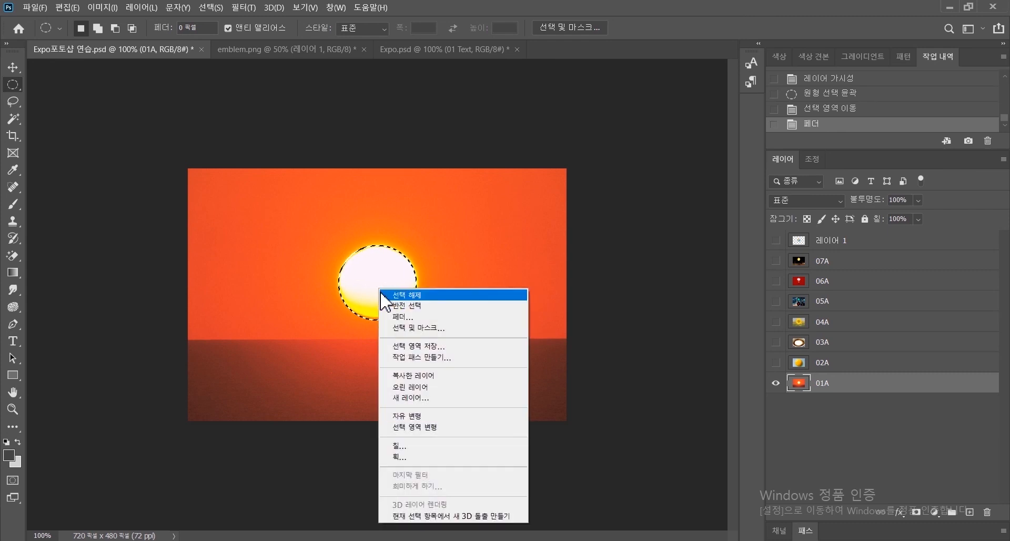
pyautogui.click(415, 374)
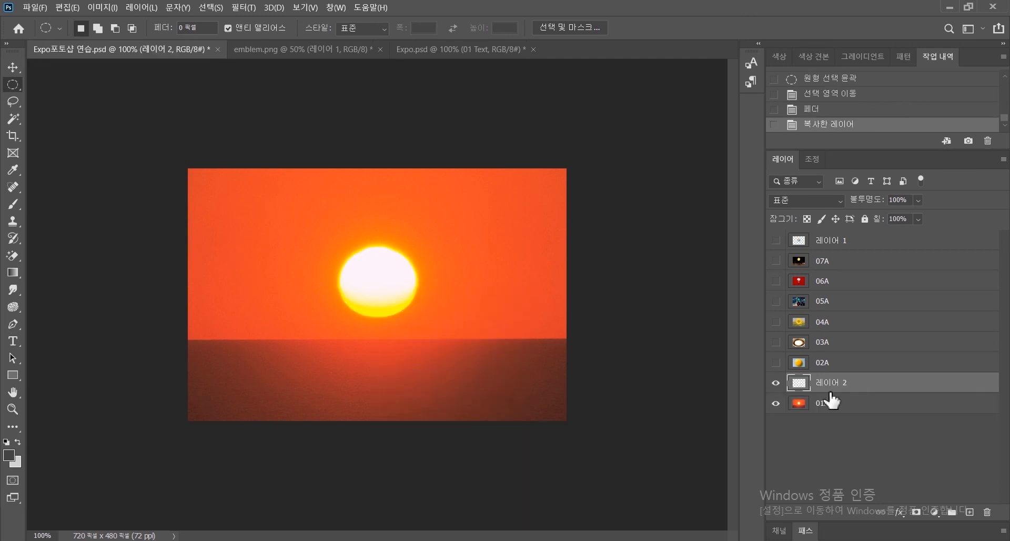
pyautogui.click(777, 404)
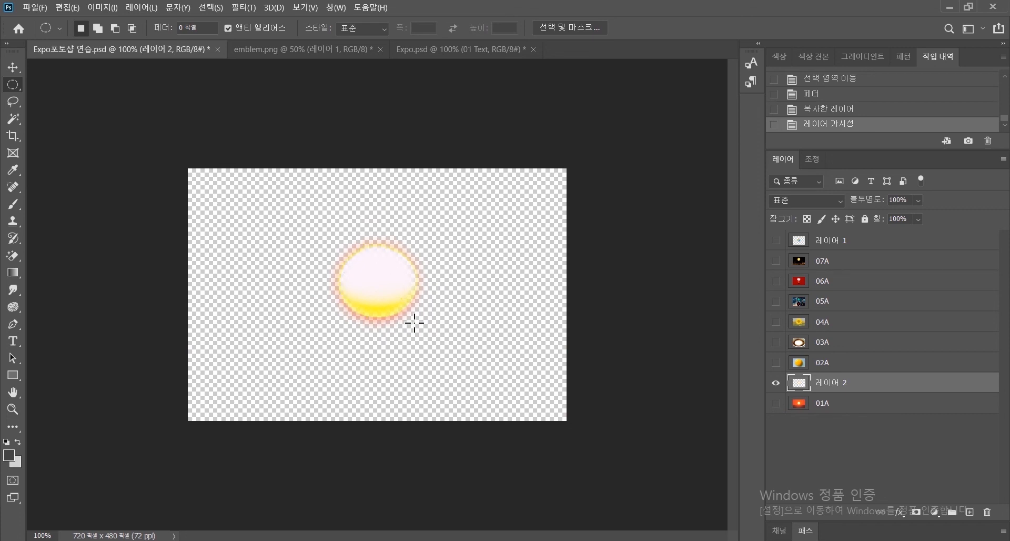
pyautogui.click(776, 403)
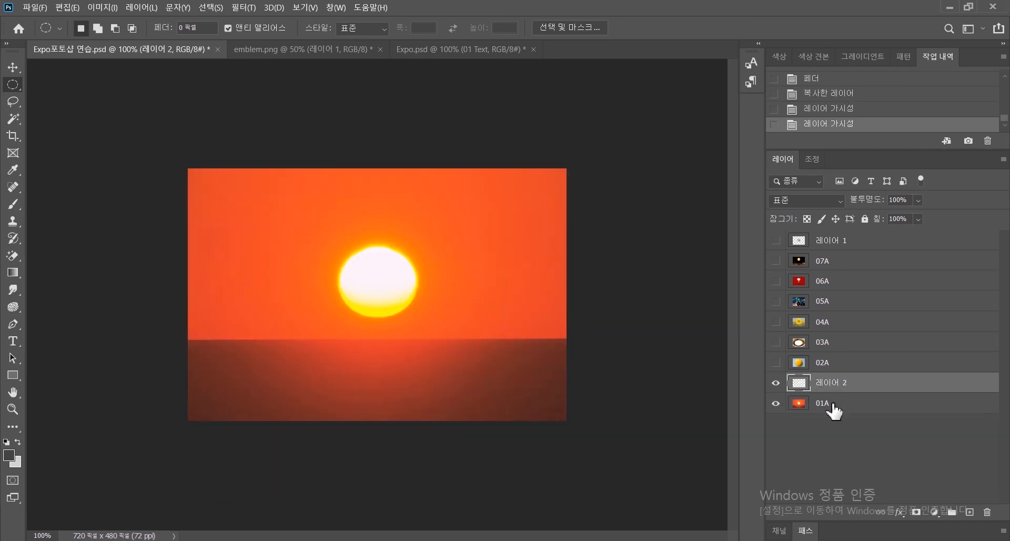
pyautogui.click(988, 511)
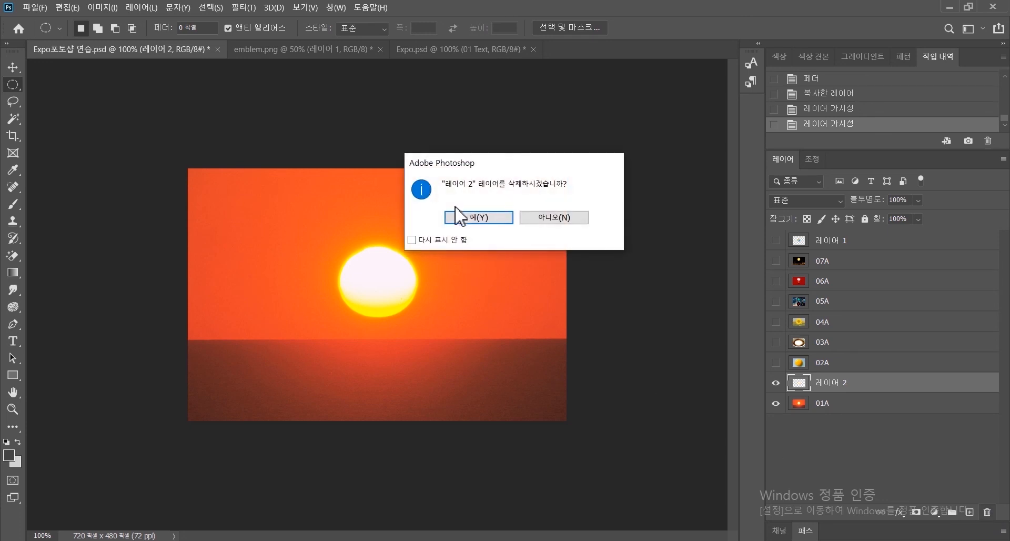
pyautogui.click(464, 218)
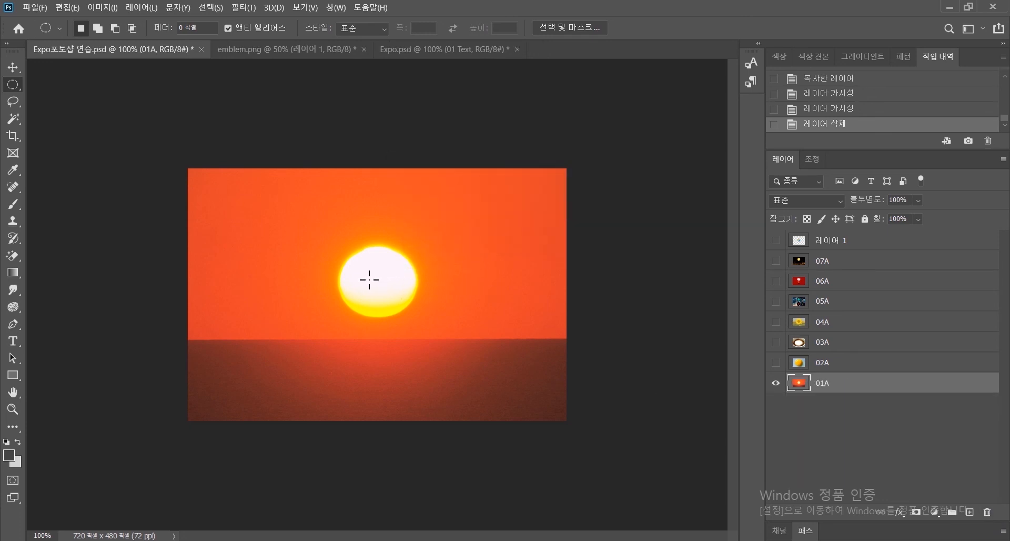
# Step: Select the sun on 01A again with a repositioned elliptical marquee and feather the selection by 5 pixels
pyautogui.moveTo(383, 281)
pyautogui.mouseDown()
pyautogui.moveTo(422, 244)
pyautogui.moveTo(389, 287)
pyautogui.mouseUp()
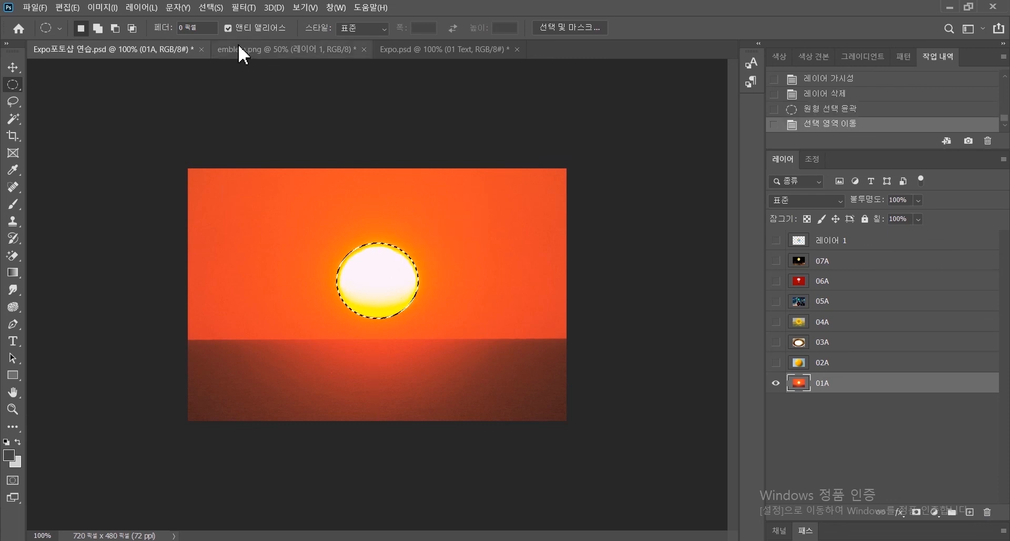
pyautogui.click(209, 9)
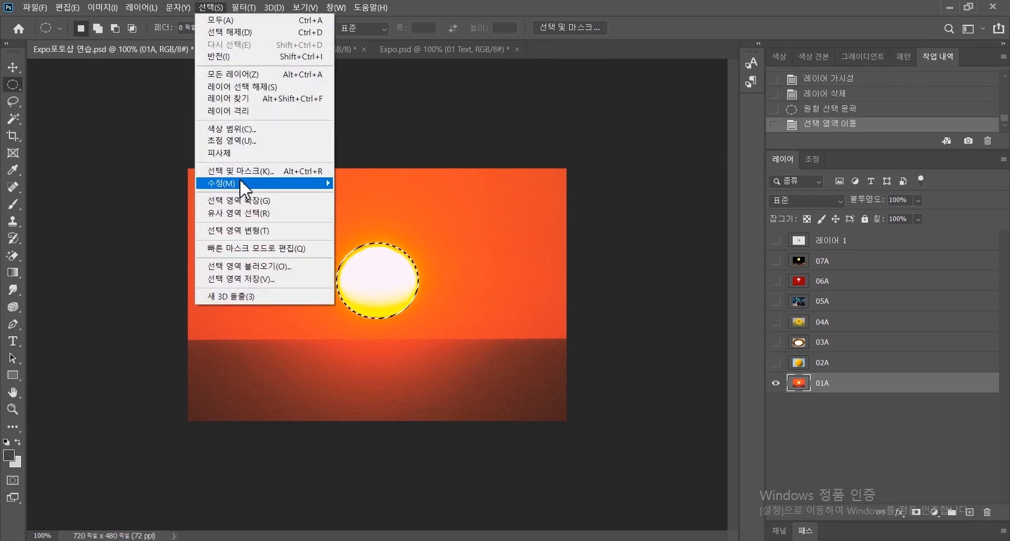
pyautogui.moveTo(322, 185)
pyautogui.click(363, 232)
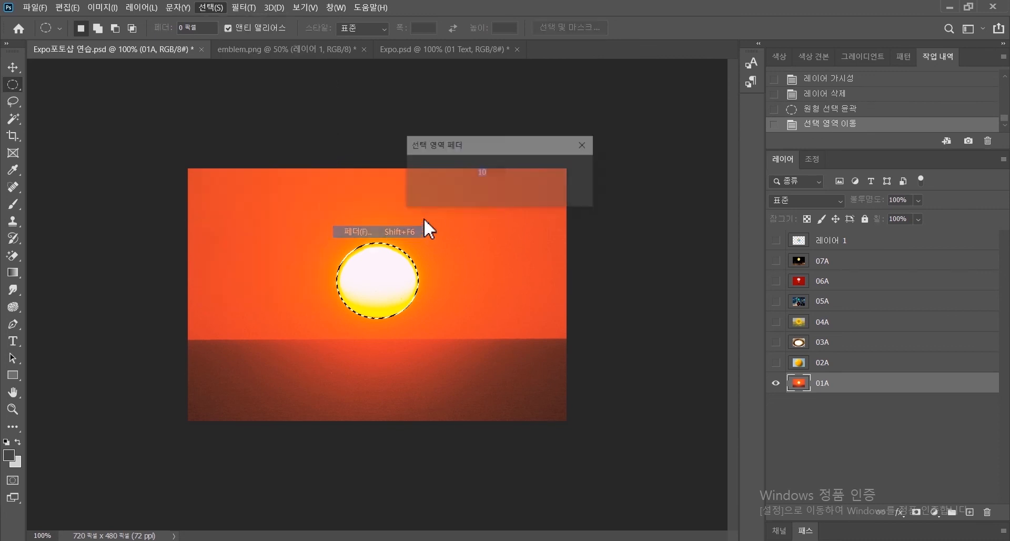
pyautogui.write('5')
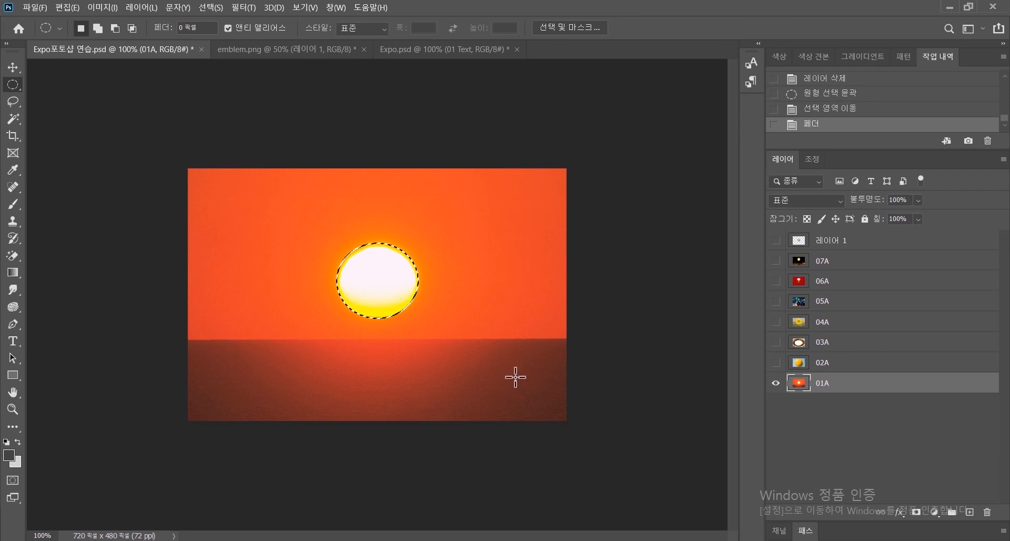
# Step: Copy and paste the feathered sun onto a new layer above 01A, and hide 01A to isolate it
pyautogui.click(971, 512)
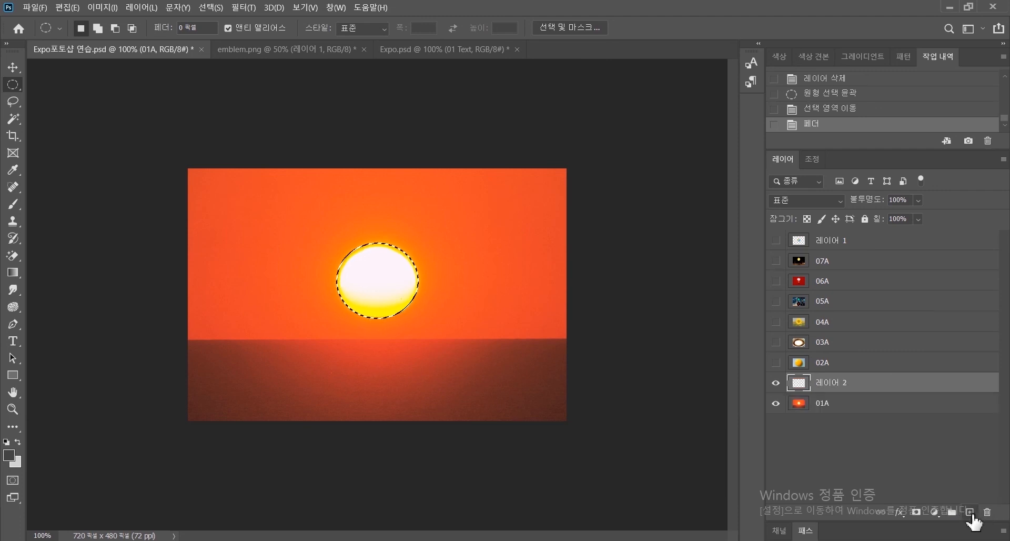
pyautogui.hotkey('ctrl', 'v')
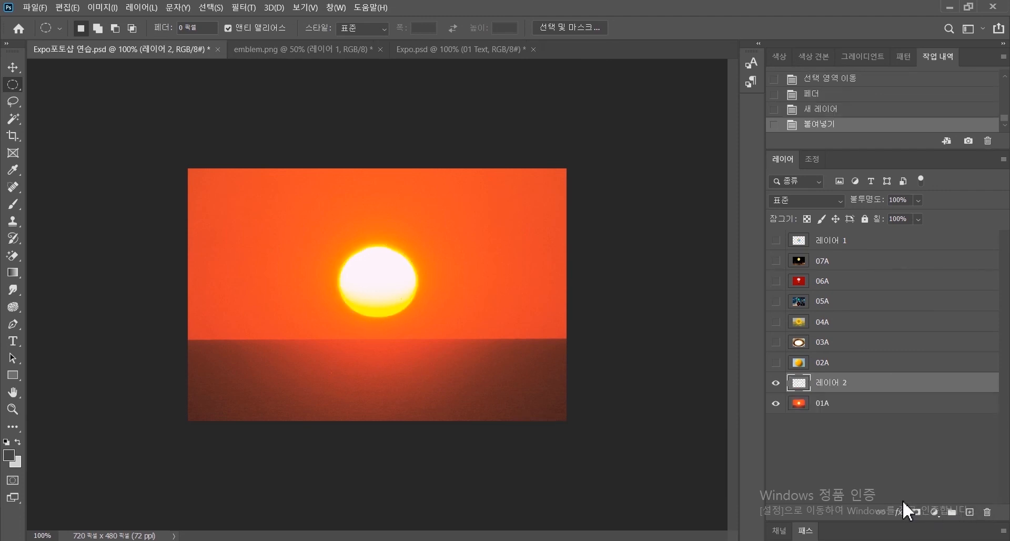
pyautogui.click(776, 404)
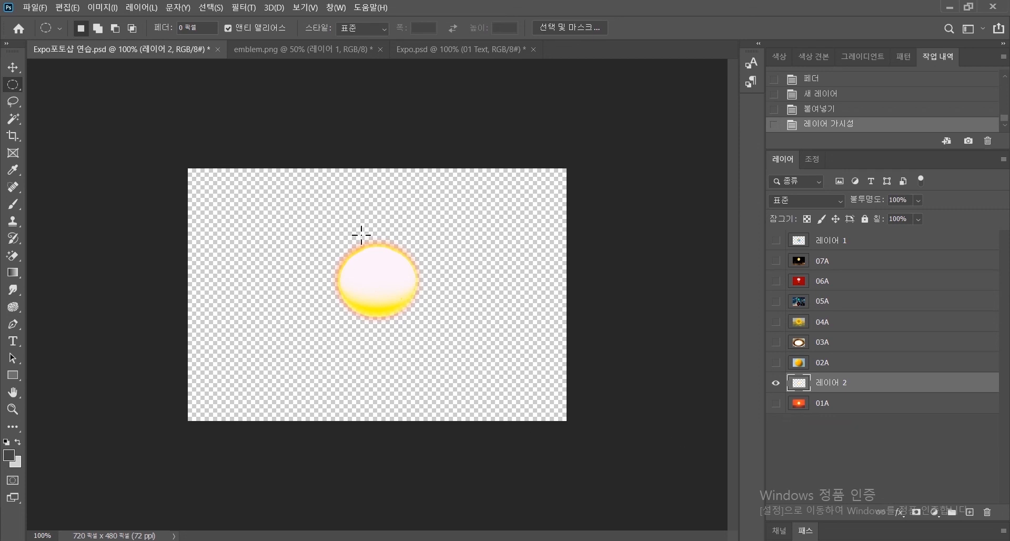
pyautogui.click(776, 403)
pyautogui.click(776, 403)
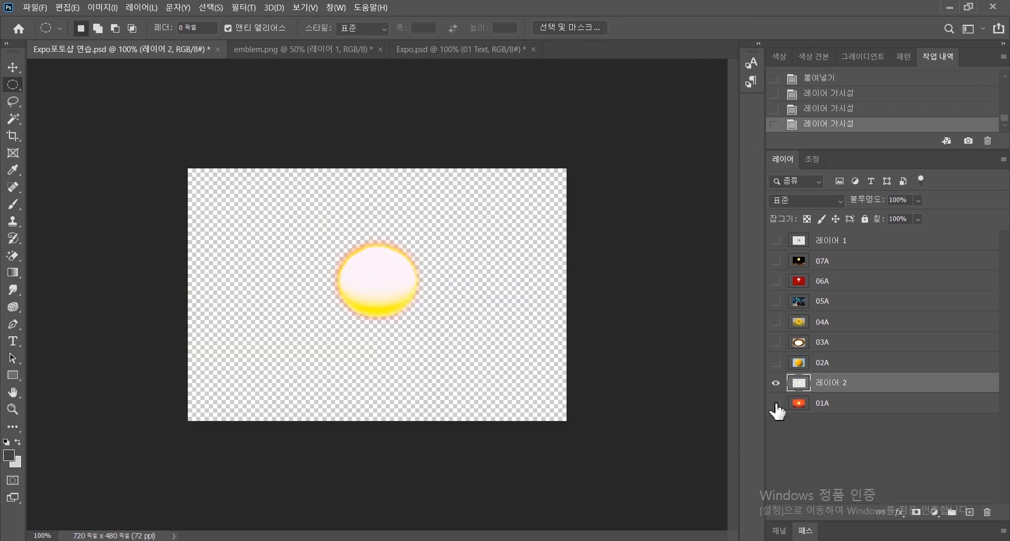
# Step: Show the emblem layer 레이어 1 and move it directly above the sun layer 레이어 2
pyautogui.click(776, 240)
pyautogui.moveTo(839, 241); pyautogui.dragTo(840, 371)
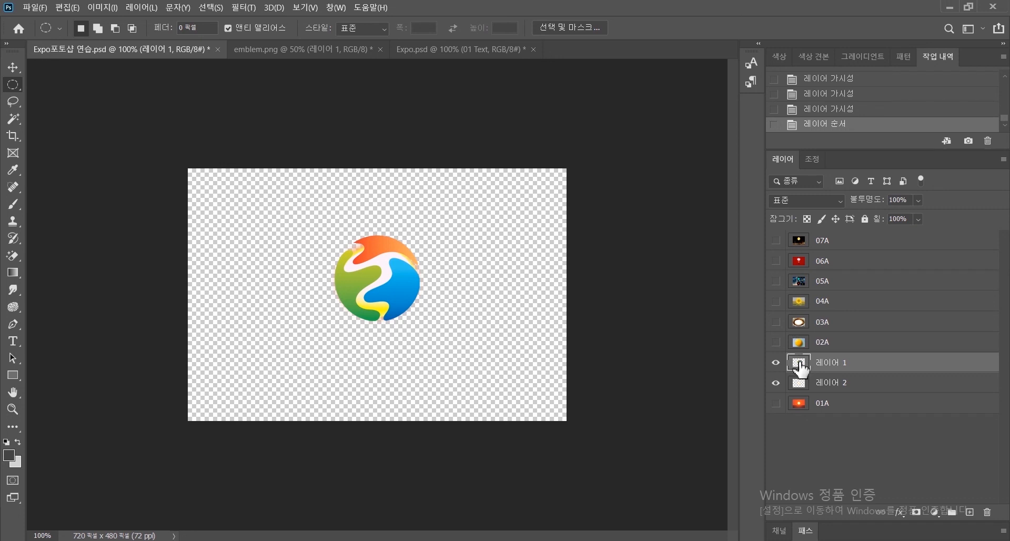
pyautogui.moveTo(801, 364); pyautogui.dragTo(801, 363)
# Step: Load the emblem's outline from 레이어 1 as a selection
pyautogui.keyDown('ctrl'); pyautogui.click(801, 362); pyautogui.keyUp('ctrl')
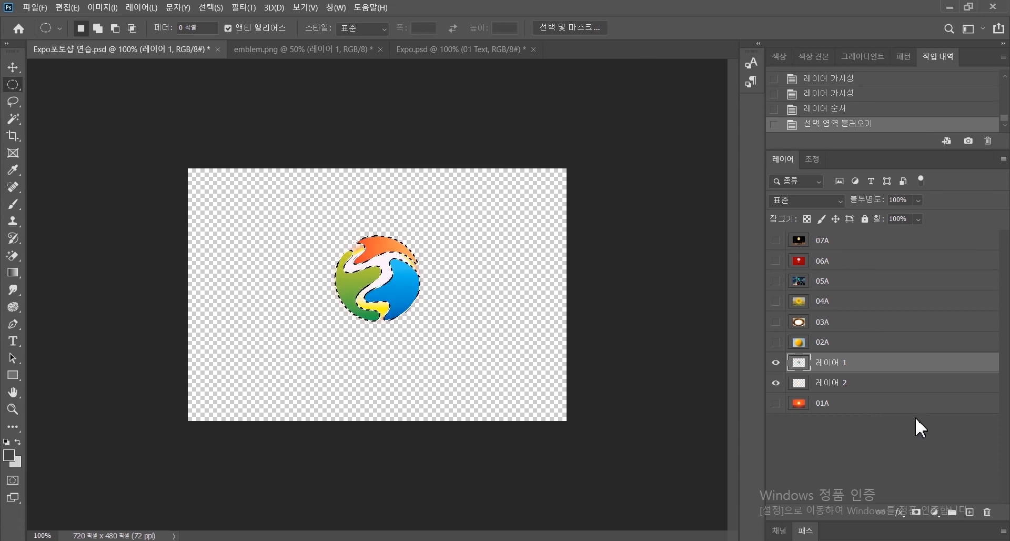
pyautogui.hotkey('ctrl', 'd')
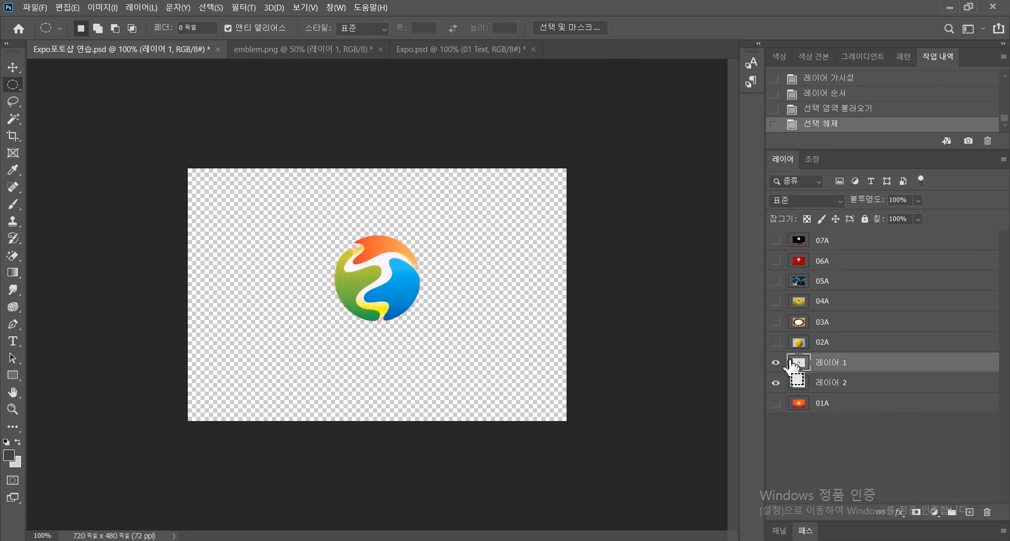
pyautogui.moveTo(813, 369)
pyautogui.mouseDown()
pyautogui.moveTo(801, 371)
pyautogui.moveTo(855, 378)
pyautogui.moveTo(800, 366)
pyautogui.mouseUp()
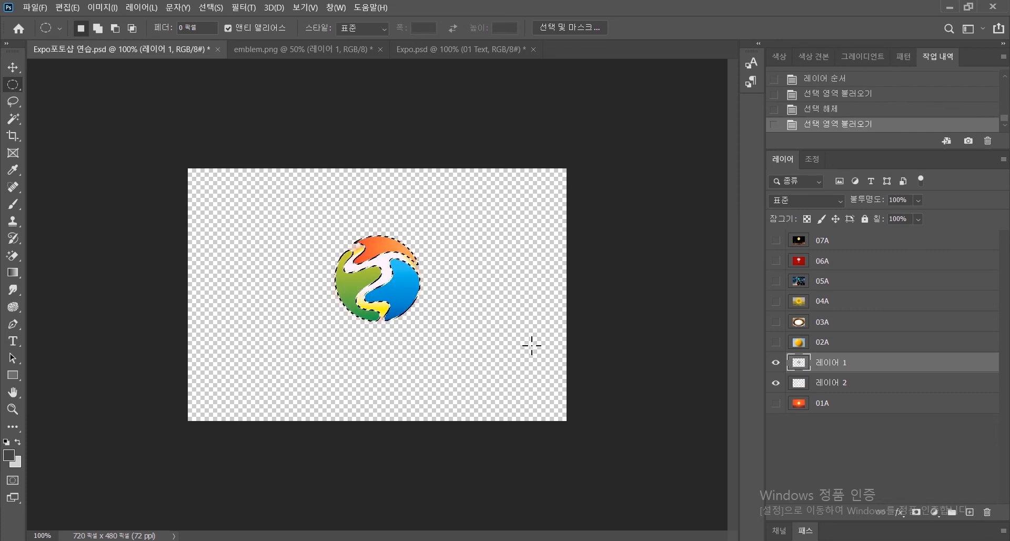
# Step: Hide 레이어 1, delete the emblem-shaped area from the sun on 레이어 2, and clear the selection
pyautogui.click(775, 363)
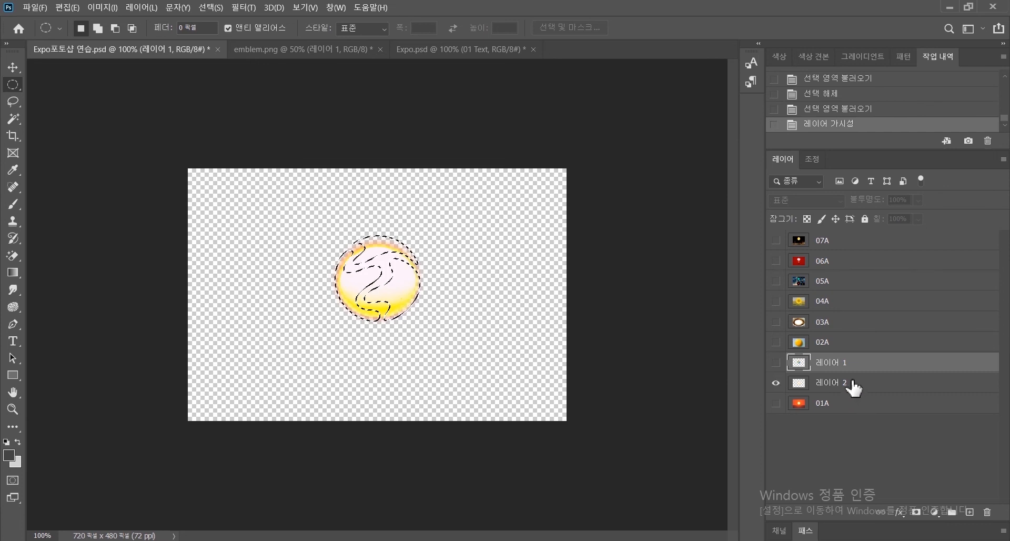
pyautogui.click(854, 391)
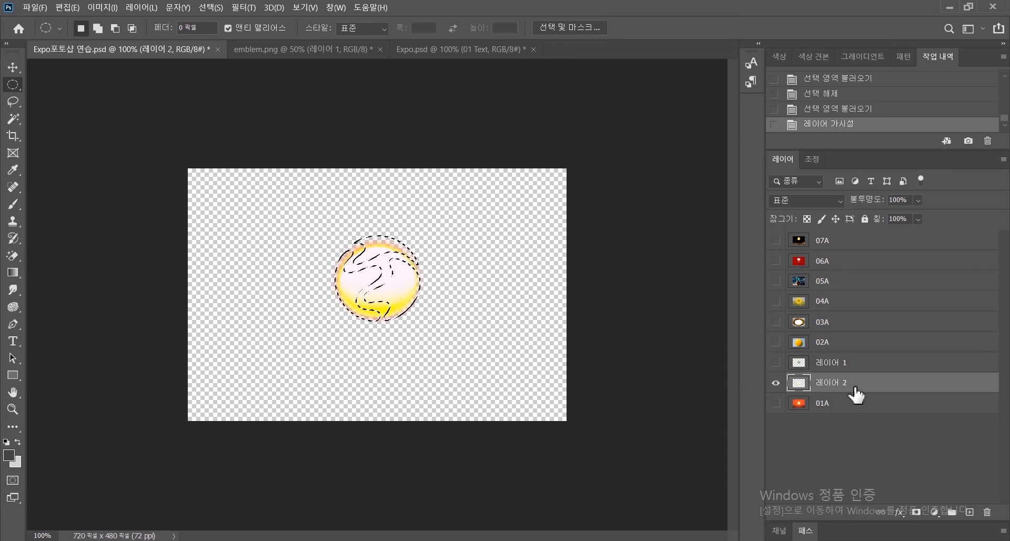
pyautogui.press('Delete')
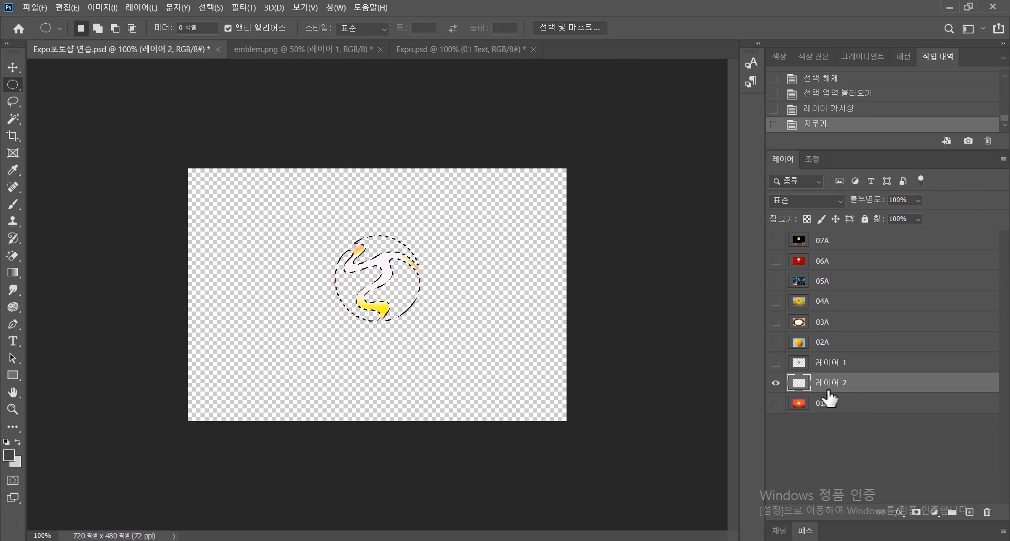
pyautogui.hotkey('ctrl', 'd')
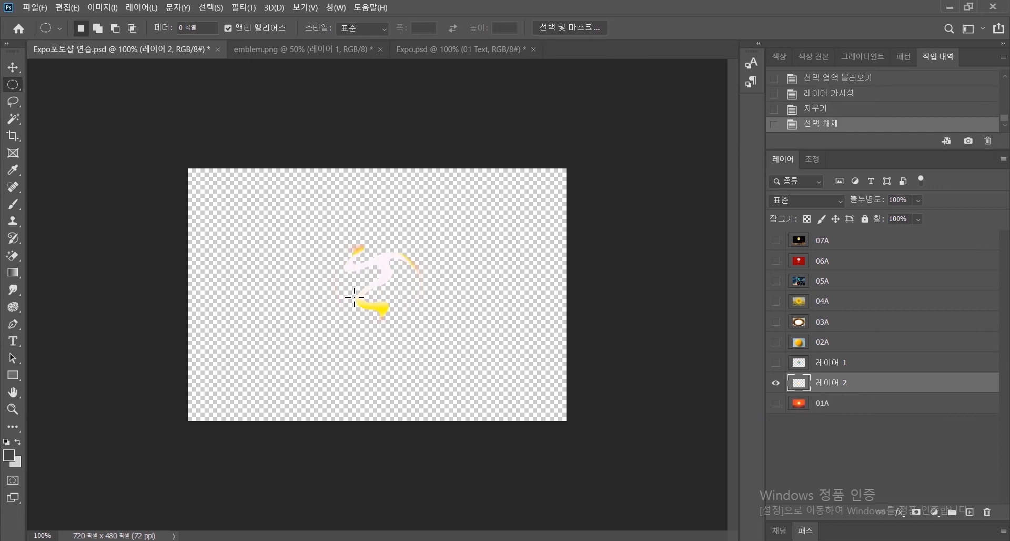
# Step: Load the remaining mark on 레이어 2 as a selection and set the foreground colour to orange, RGB 255, 108, 0
pyautogui.keyDown('ctrl'); pyautogui.click(795, 384); pyautogui.keyUp('ctrl')
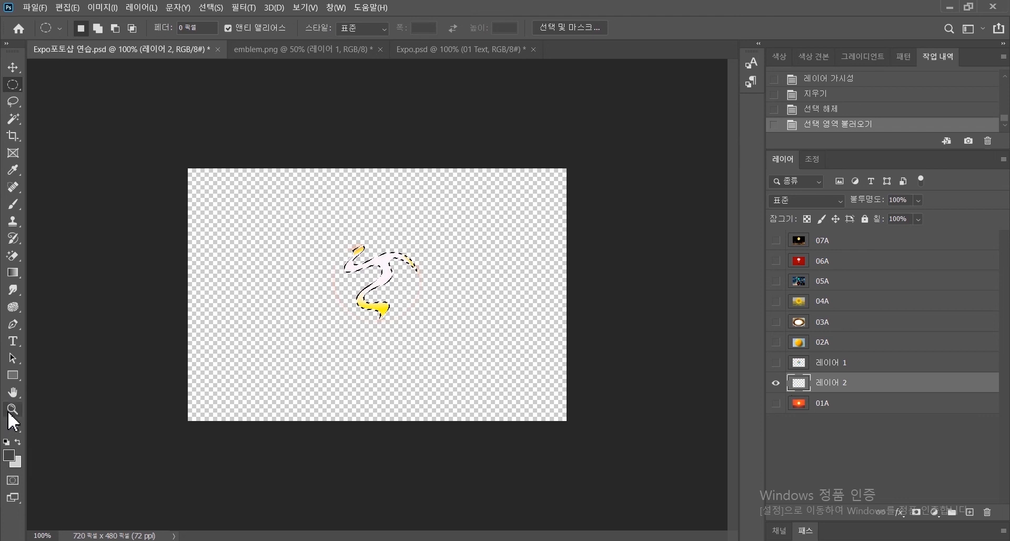
pyautogui.click(8, 456)
pyautogui.moveTo(513, 226); pyautogui.dragTo(521, 276)
pyautogui.moveTo(476, 149); pyautogui.dragTo(528, 77)
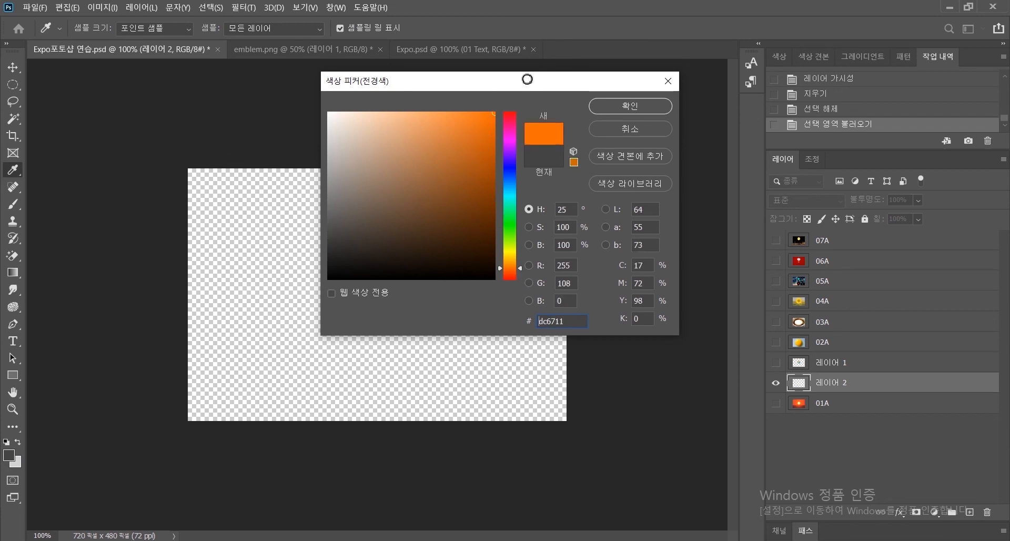
pyautogui.click(617, 102)
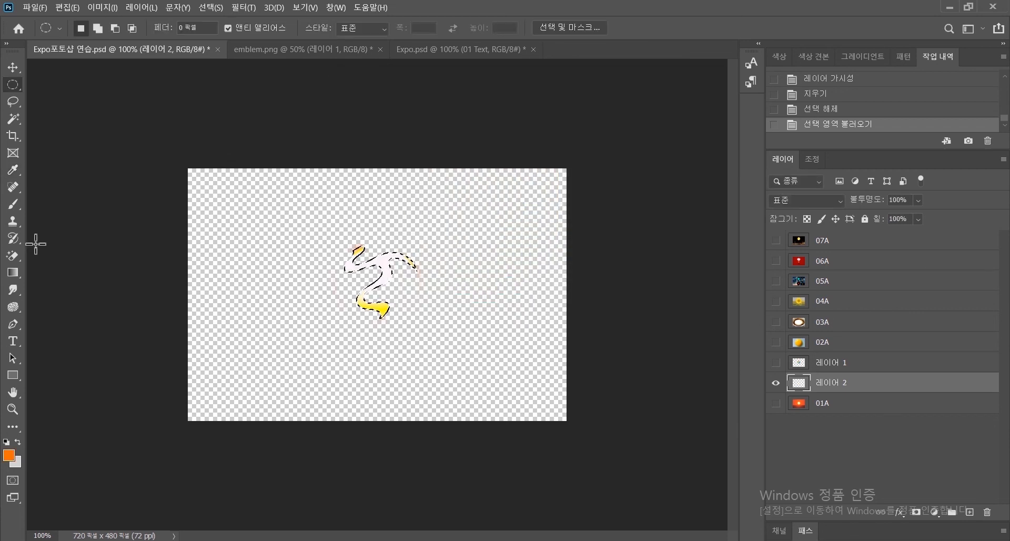
# Step: Paint the selected inner mark on 레이어 2 orange with the Brush tool and show 01A behind it
pyautogui.click(14, 204)
pyautogui.moveTo(338, 266)
pyautogui.mouseDown()
pyautogui.moveTo(375, 282)
pyautogui.moveTo(385, 261)
pyautogui.moveTo(389, 302)
pyautogui.mouseUp()
pyautogui.click(776, 403)
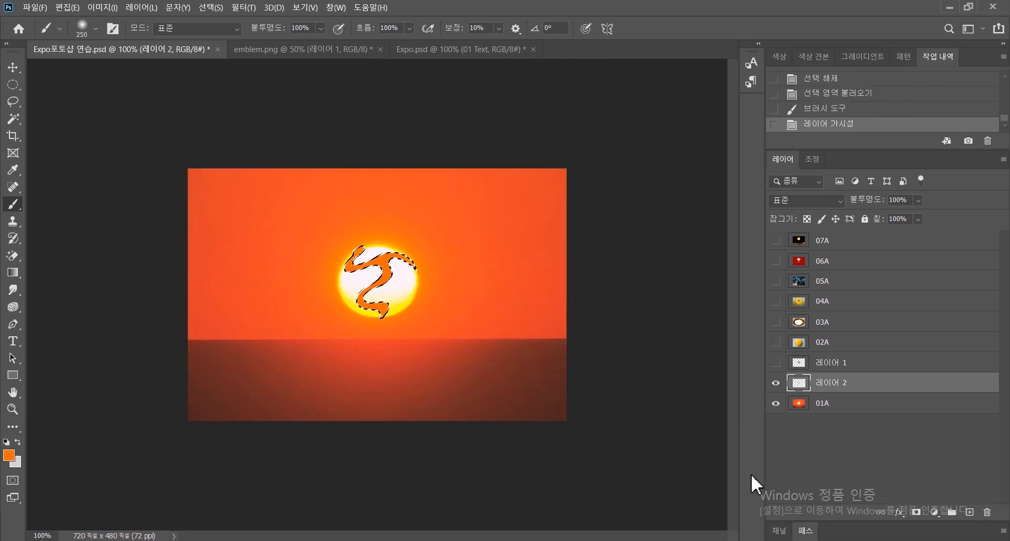
# Step: Undo the orange brush stroke on 레이어 2 and clear the selection
pyautogui.hotkey('ctrl', 'd')
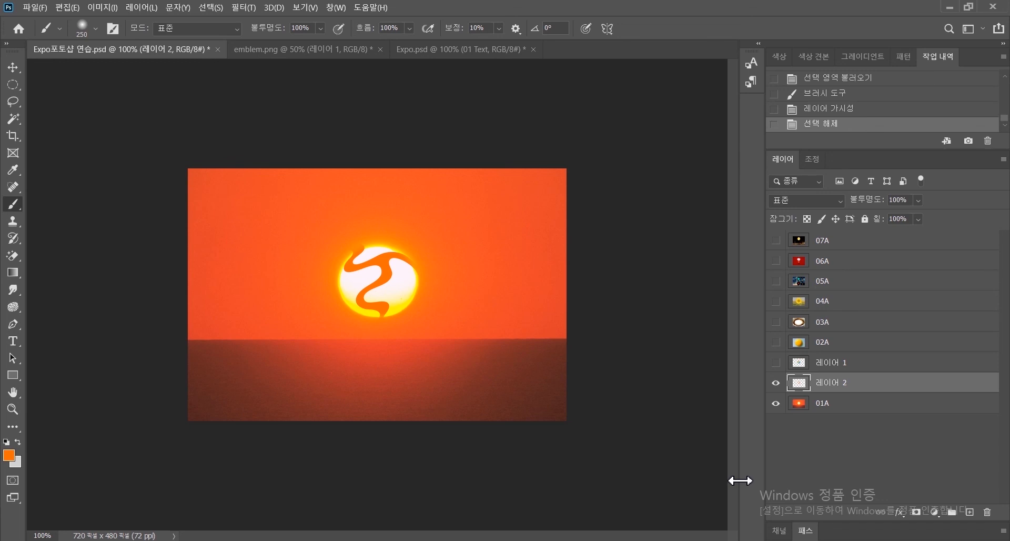
pyautogui.hotkey('ctrl', 'z')
pyautogui.hotkey('ctrl', 'z')
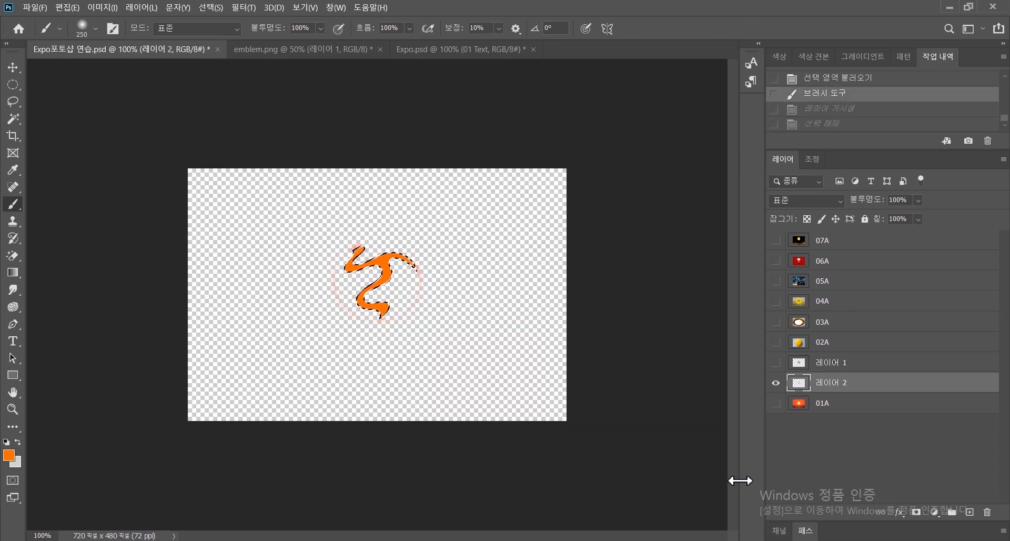
pyautogui.hotkey('ctrl', 'z')
pyautogui.hotkey('ctrl', 'd')
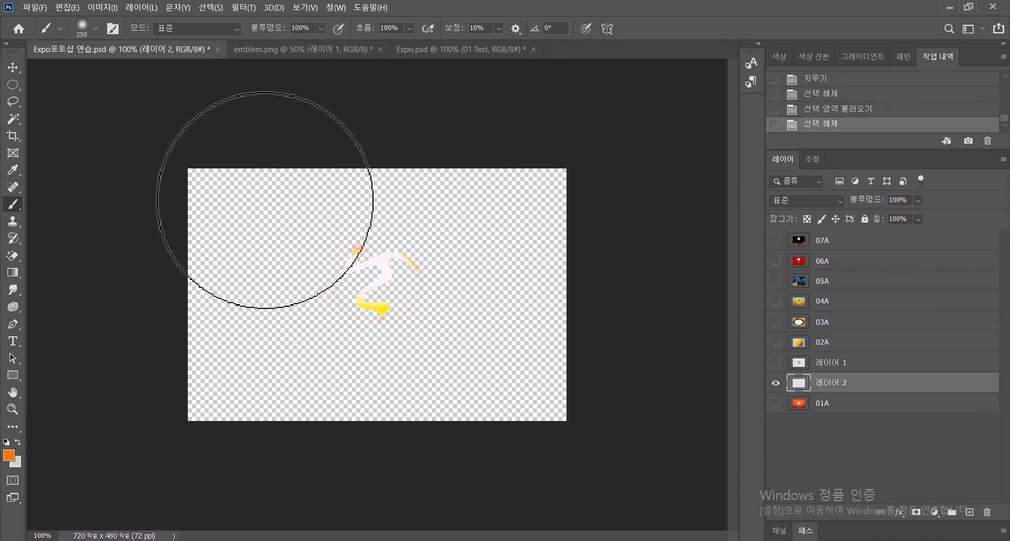
# Step: Lock the transparent pixels of 레이어 2 and paint its mark orange with the Brush tool
pyautogui.click(13, 67)
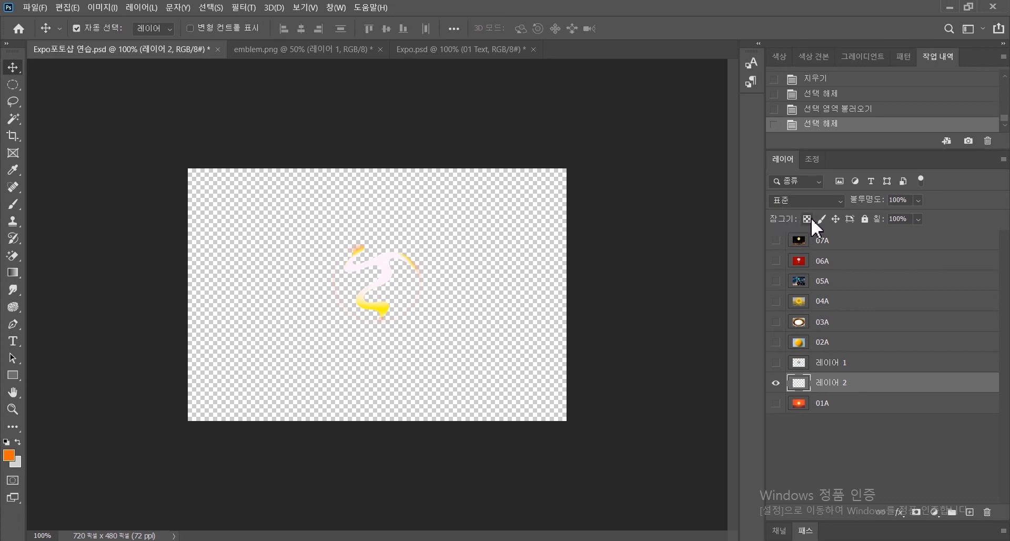
pyautogui.click(866, 220)
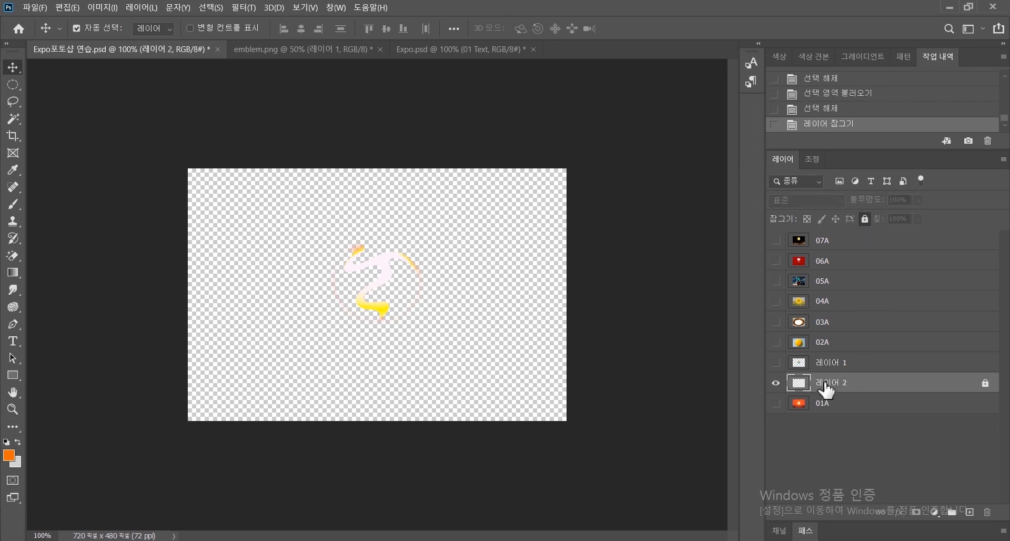
pyautogui.click(866, 220)
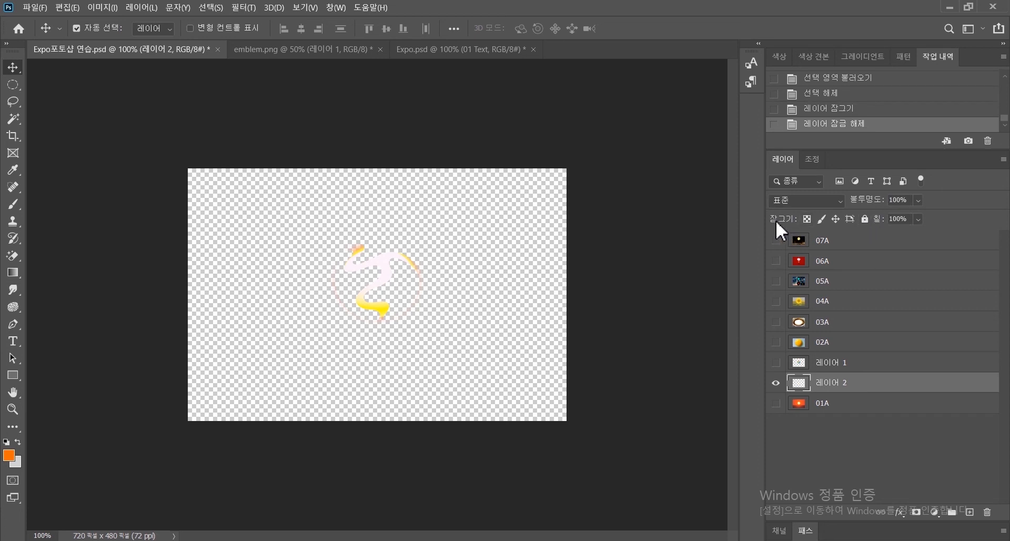
pyautogui.click(807, 219)
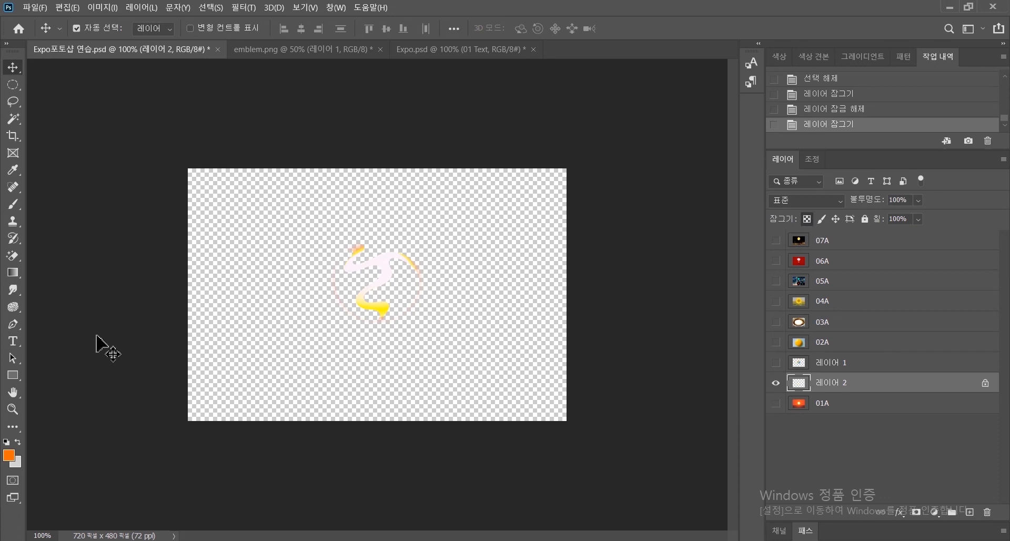
pyautogui.click(13, 204)
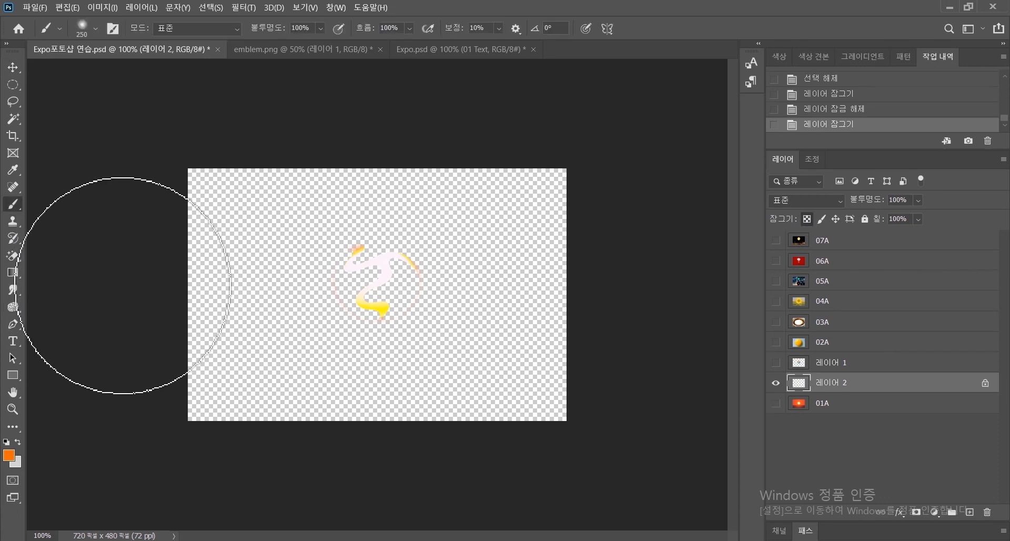
pyautogui.moveTo(400, 253)
pyautogui.mouseDown()
pyautogui.moveTo(647, 175)
pyautogui.moveTo(56, 386)
pyautogui.moveTo(347, 260)
pyautogui.moveTo(313, 259)
pyautogui.moveTo(347, 266)
pyautogui.mouseUp()
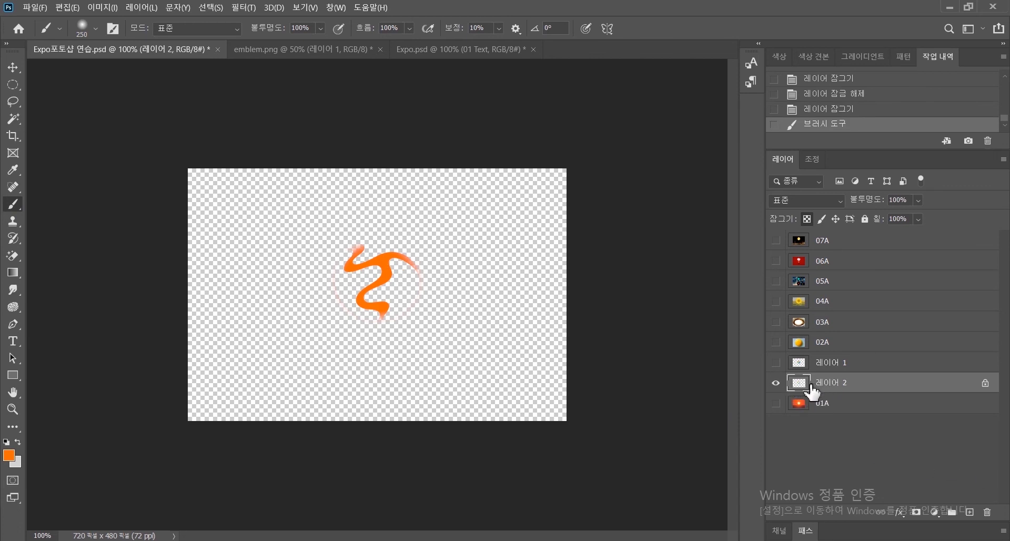
# Step: Show 레이어 1, hide 레이어 2, and lock the transparent pixels of 레이어 1
pyautogui.click(822, 343)
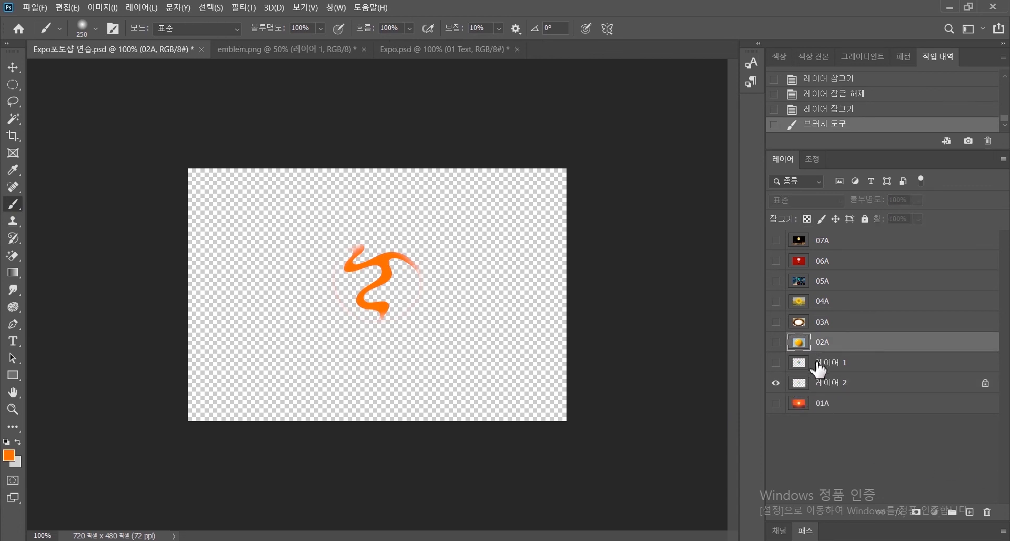
pyautogui.click(820, 368)
pyautogui.click(777, 363)
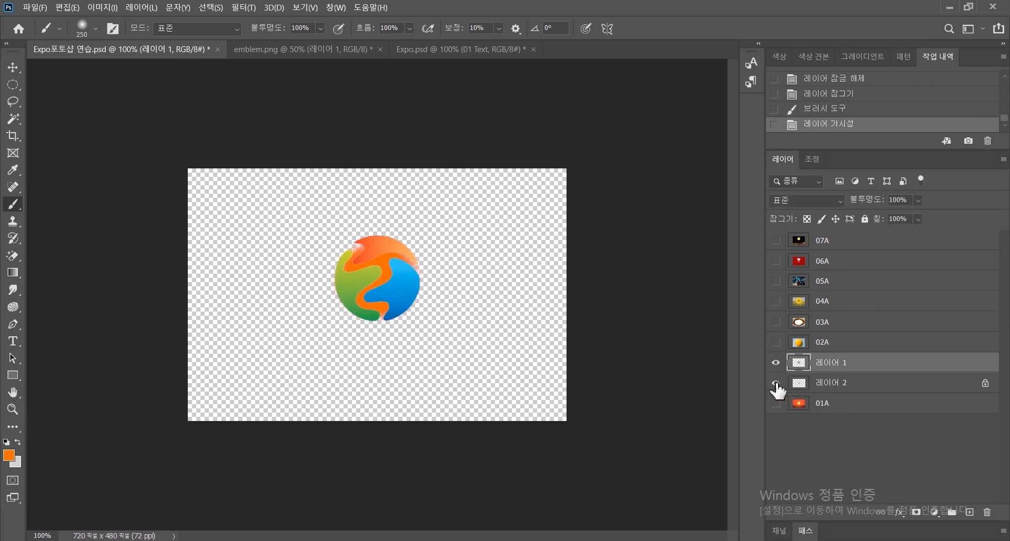
pyautogui.click(777, 383)
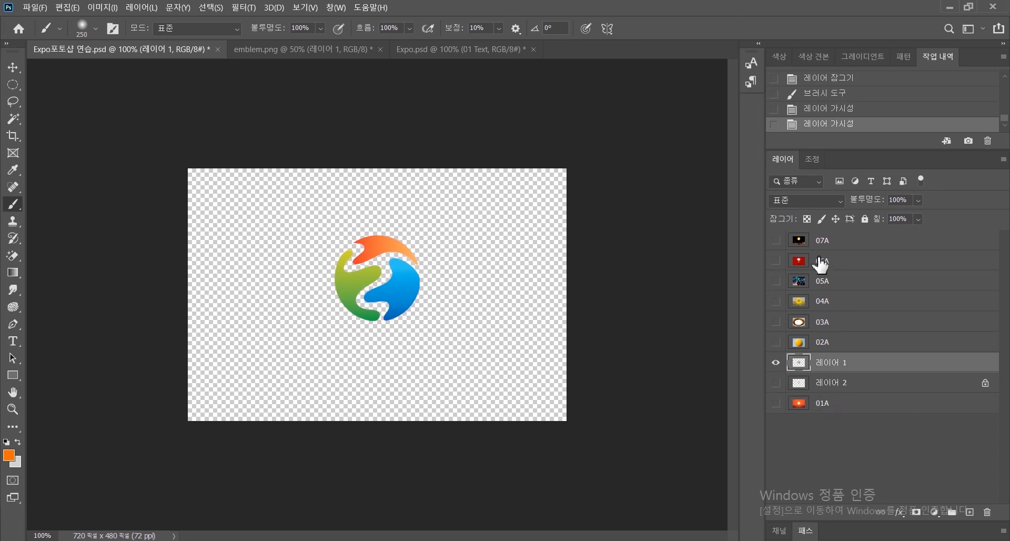
pyautogui.click(808, 219)
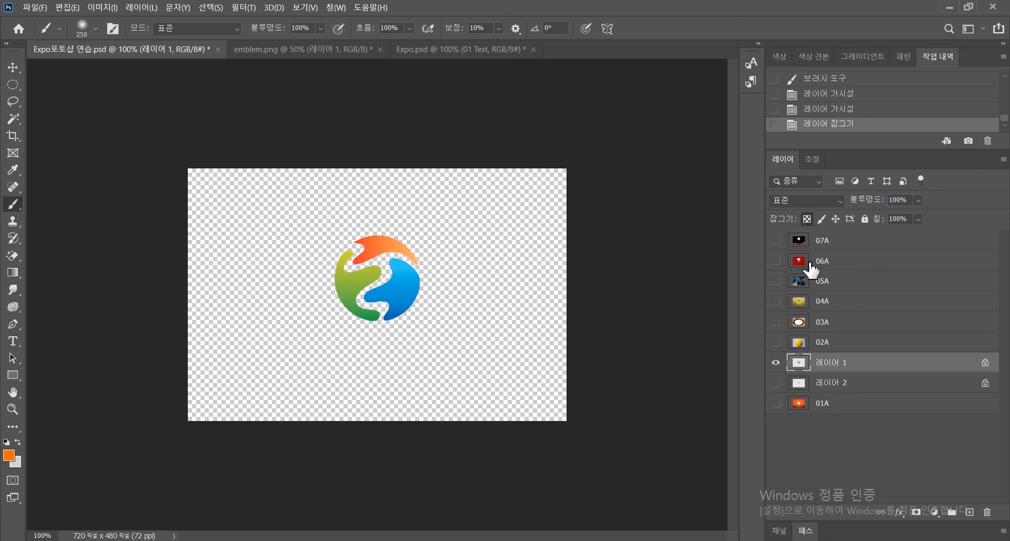
# Step: Reset the foreground and background colours to default, try painting the emblem on 레이어 1 black, and undo the stroke
pyautogui.click(6, 442)
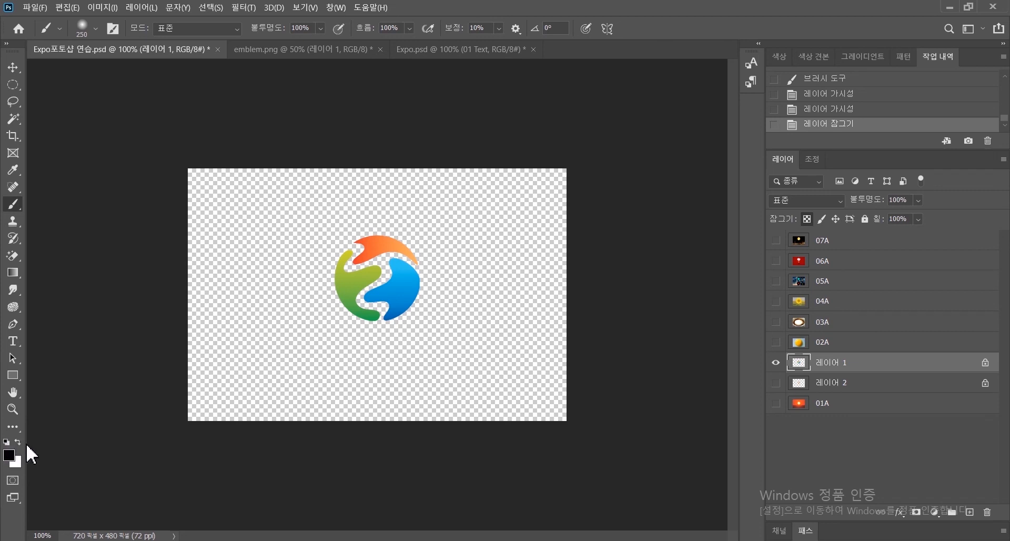
pyautogui.click(389, 282)
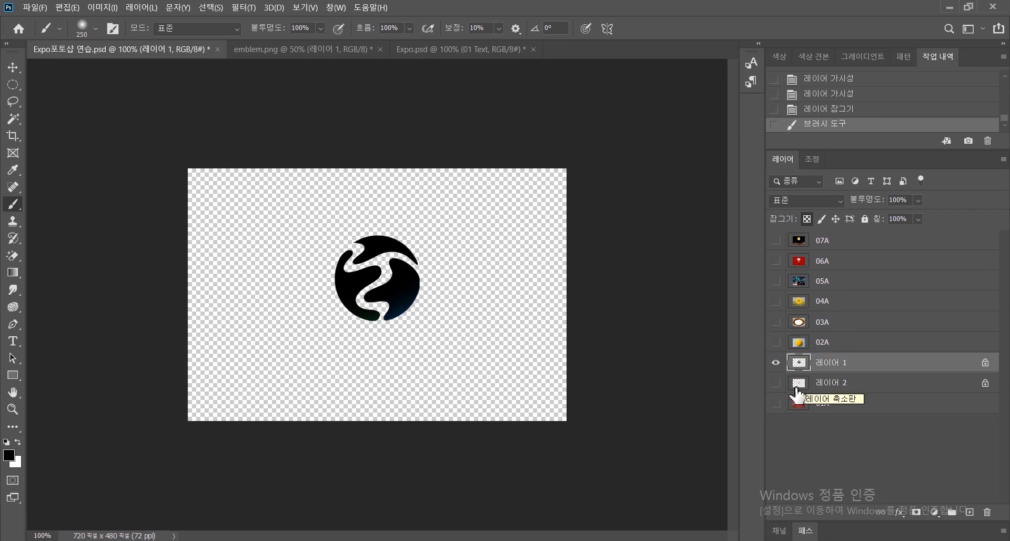
pyautogui.hotkey('ctrl', 'z')
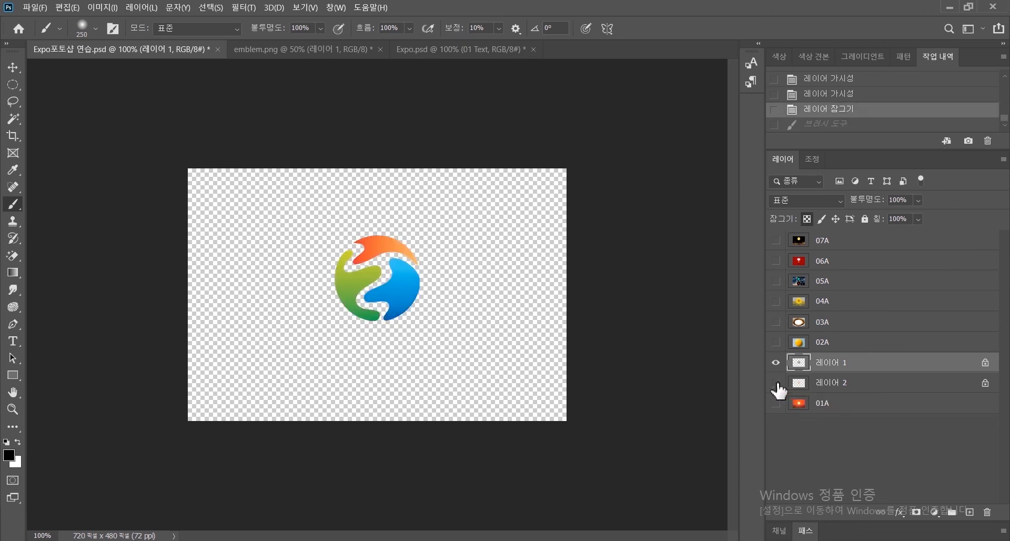
# Step: Hide 레이어 1 and show the orange mark on 레이어 2 over the sunset on 01A
pyautogui.click(776, 383)
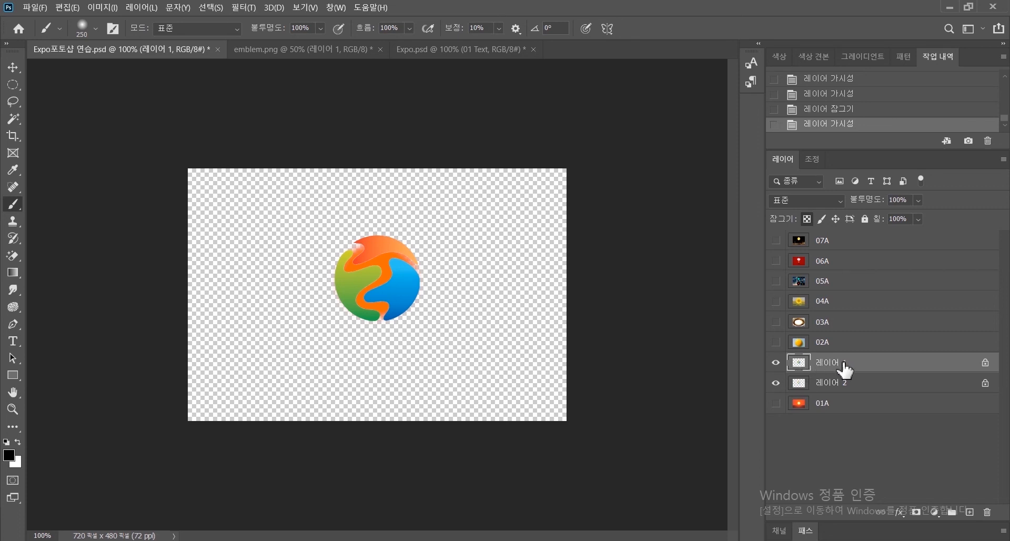
pyautogui.click(776, 363)
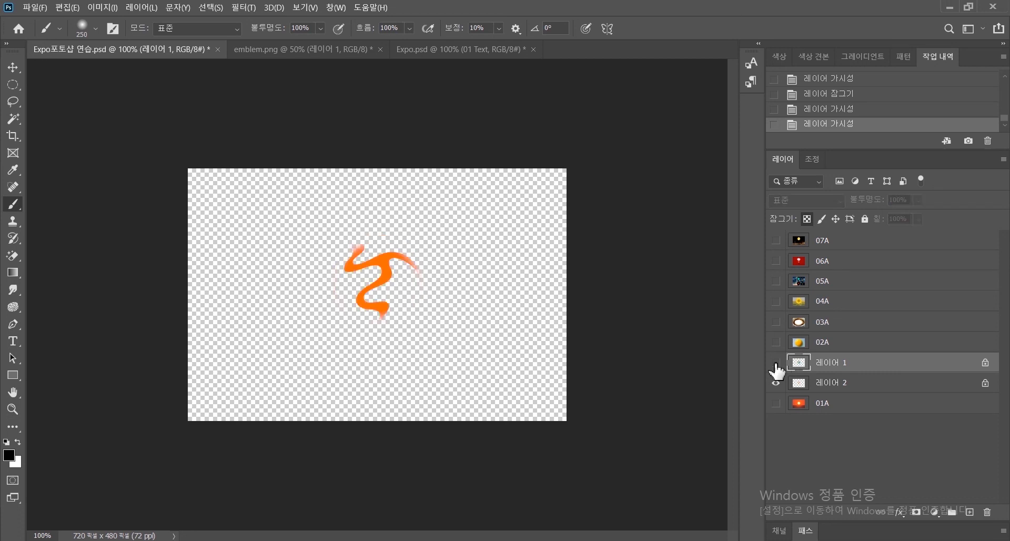
pyautogui.click(815, 384)
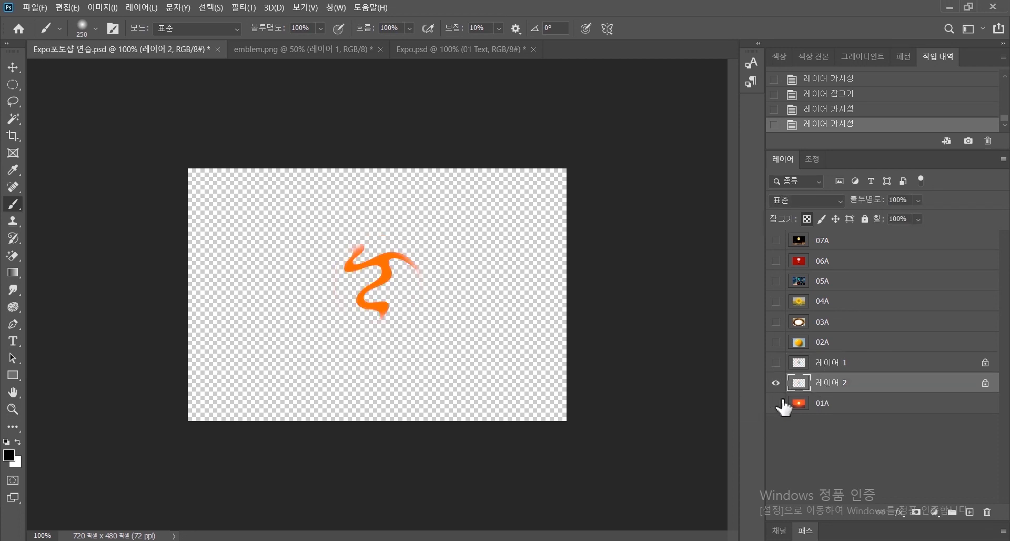
pyautogui.click(822, 408)
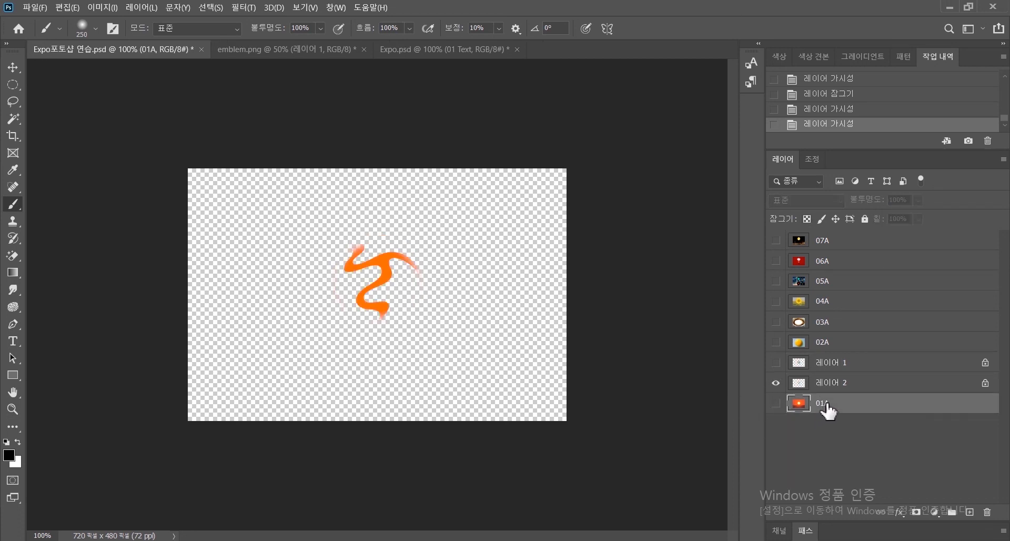
pyautogui.click(776, 404)
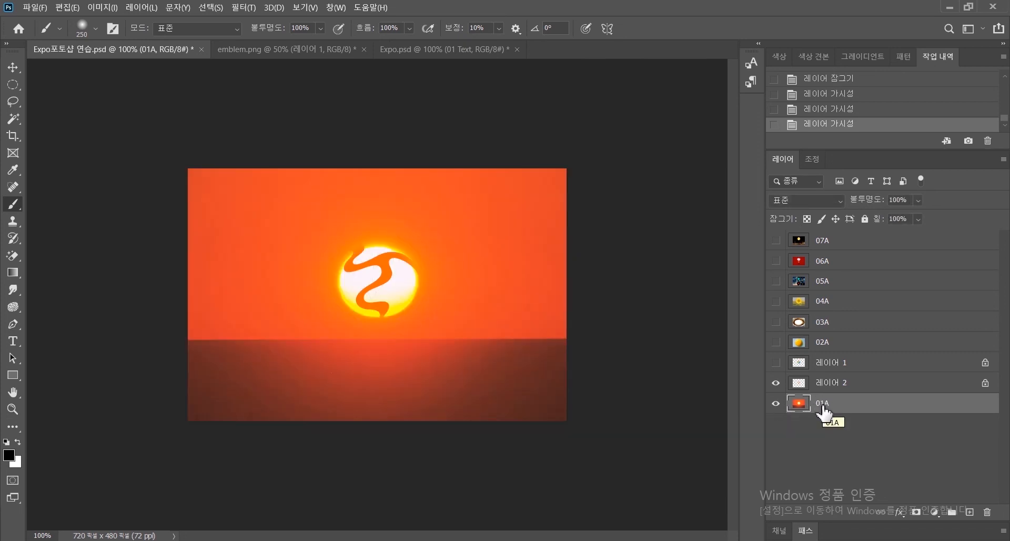
# Step: Duplicate layer 01A and rename the copy 01B
pyautogui.moveTo(825, 413); pyautogui.dragTo(970, 511)
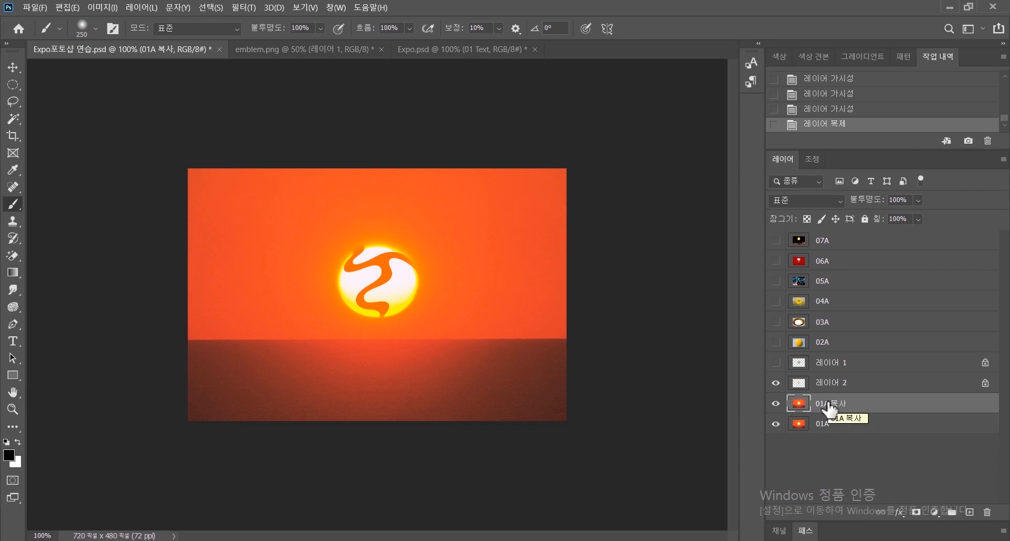
pyautogui.doubleClick(837, 404)
pyautogui.doubleClick(834, 402)
pyautogui.press('Return')
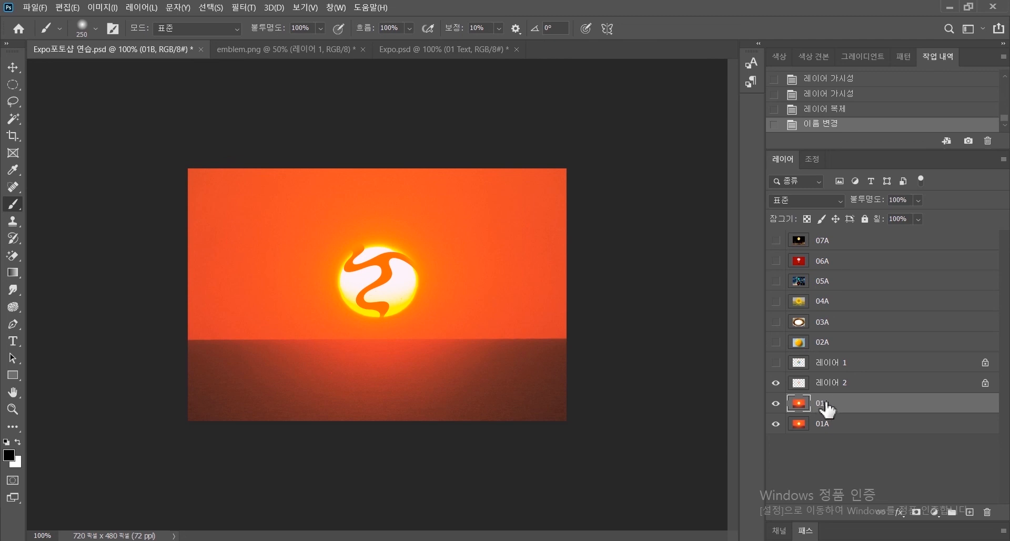
# Step: Select 레이어 2 and hide 01A, keeping 01B shown beneath the mark
pyautogui.click(833, 384)
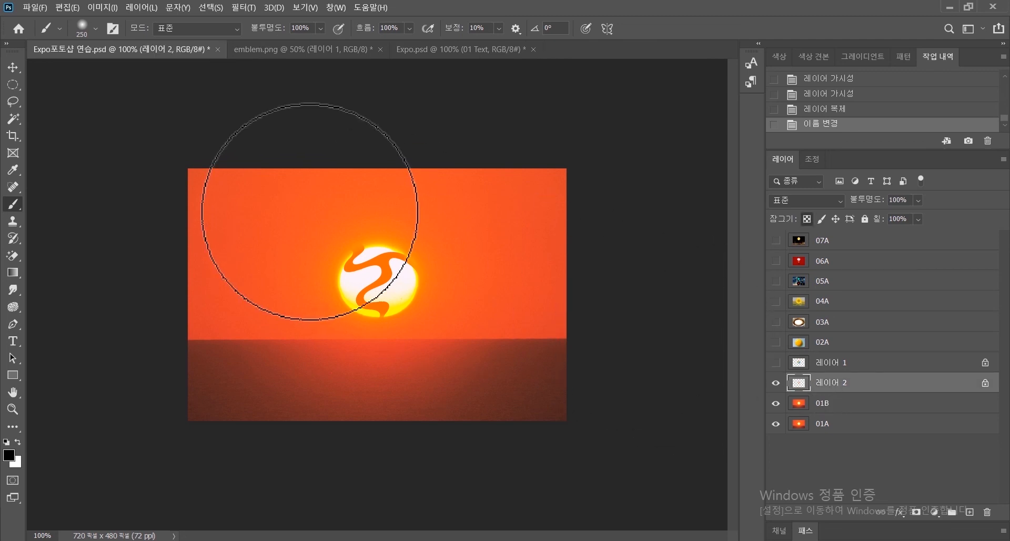
pyautogui.click(776, 403)
pyautogui.click(776, 423)
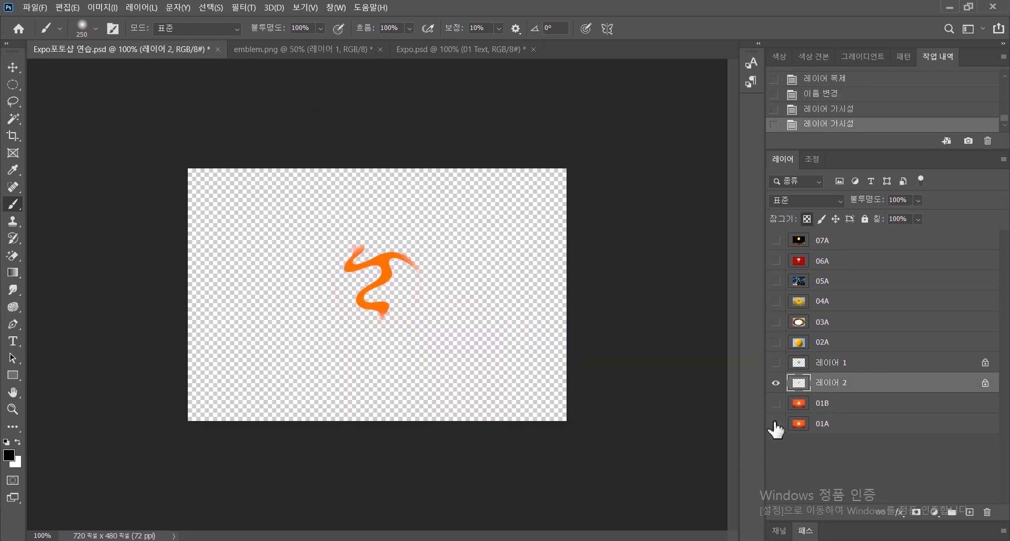
pyautogui.click(776, 403)
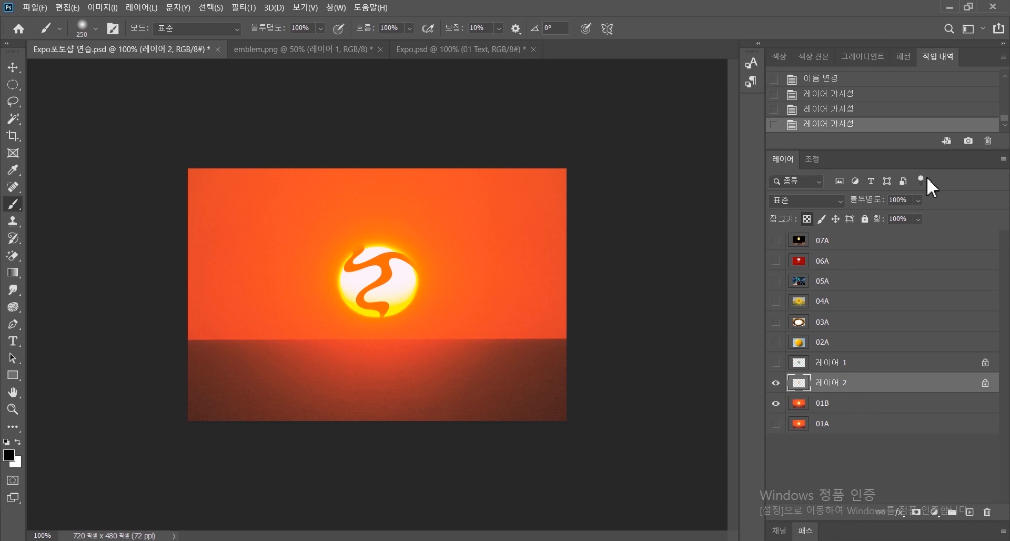
# Step: Merge 레이어 2 down into 01B
pyautogui.click(1004, 160)
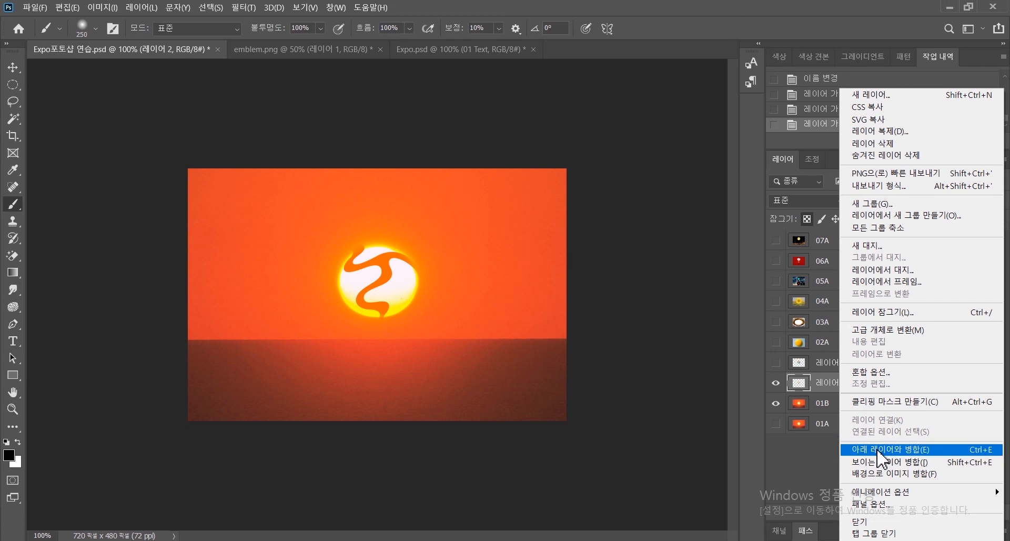
pyautogui.click(825, 385)
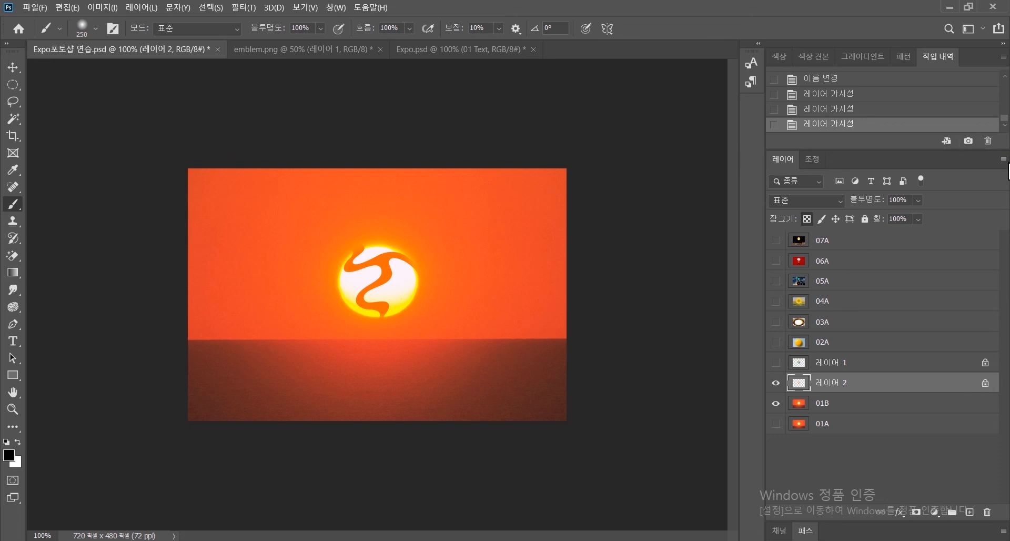
pyautogui.click(1004, 159)
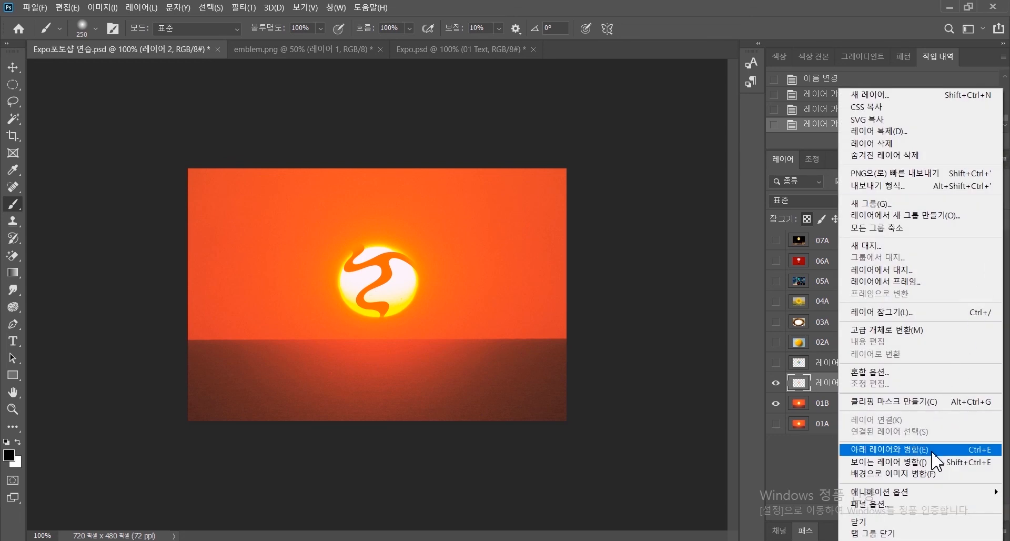
pyautogui.click(933, 452)
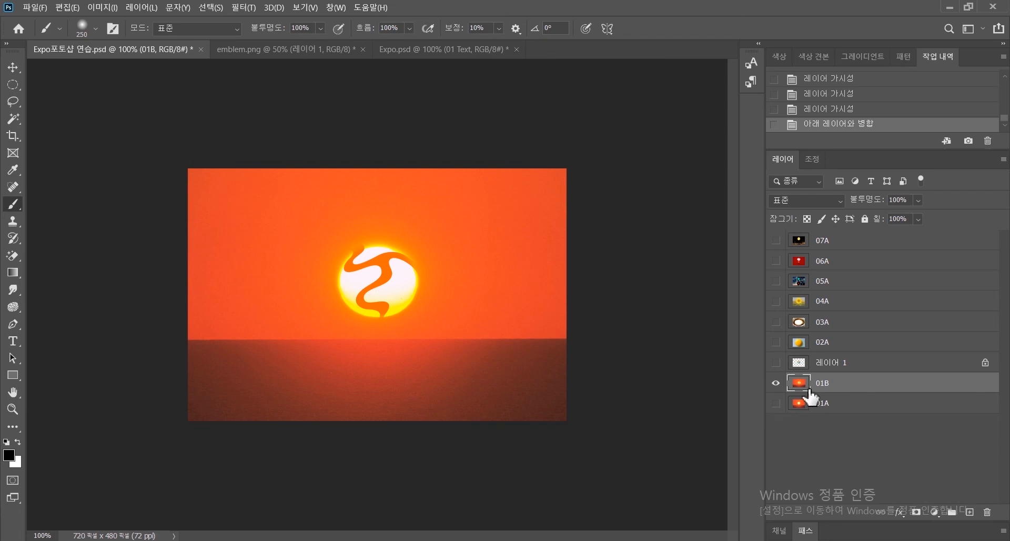
# Step: Check the merged sun image by switching 01B's visibility off and on
pyautogui.click(776, 384)
pyautogui.click(776, 384)
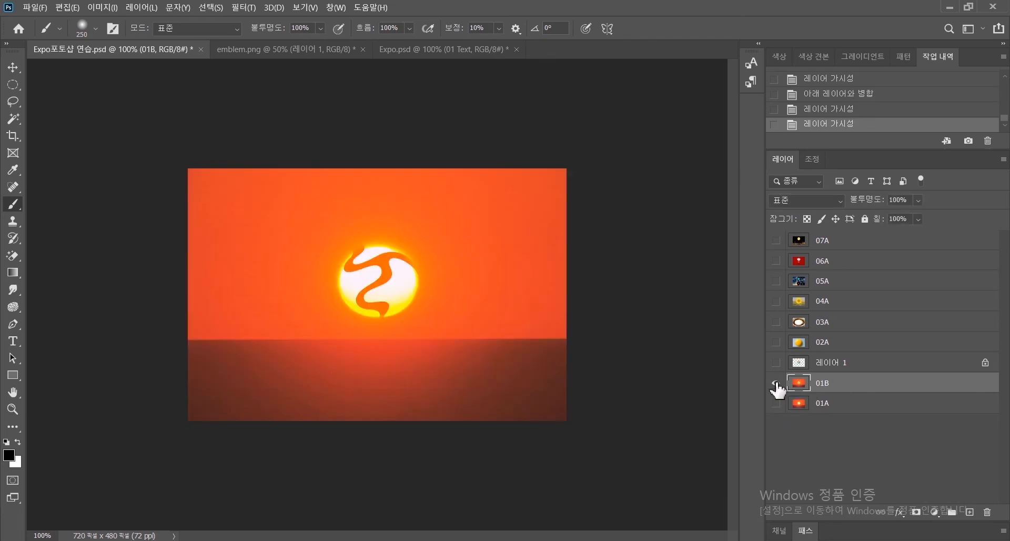
pyautogui.click(776, 384)
pyautogui.click(776, 384)
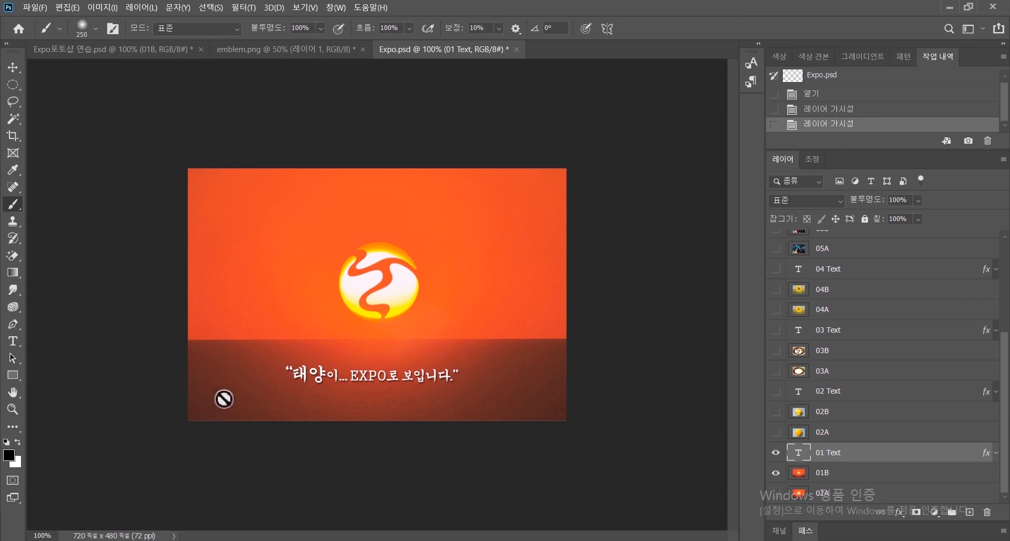
# Step: Switch to Expo포토샵 연습.psd and set the text colour to white (ffffff)
pyautogui.click(93, 61)
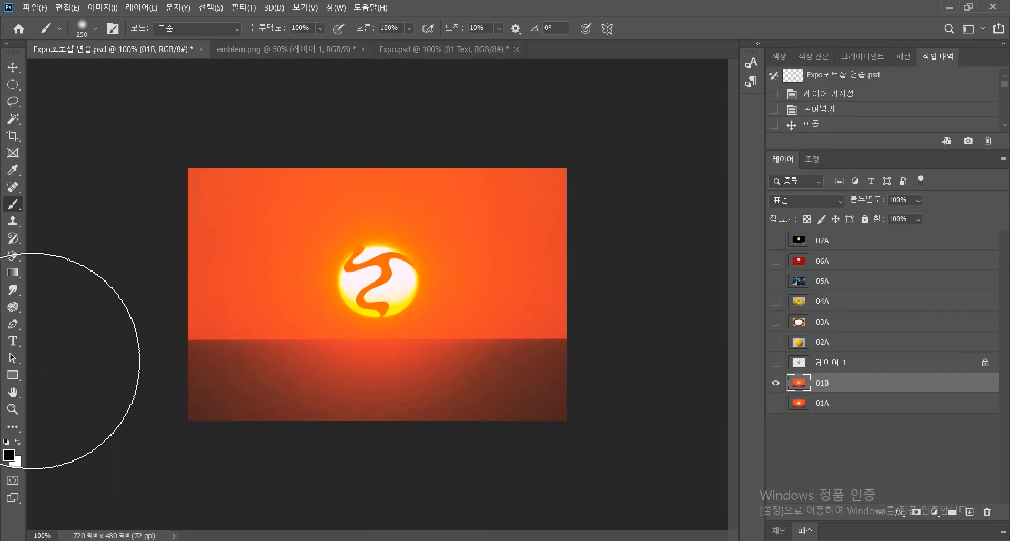
pyautogui.click(13, 341)
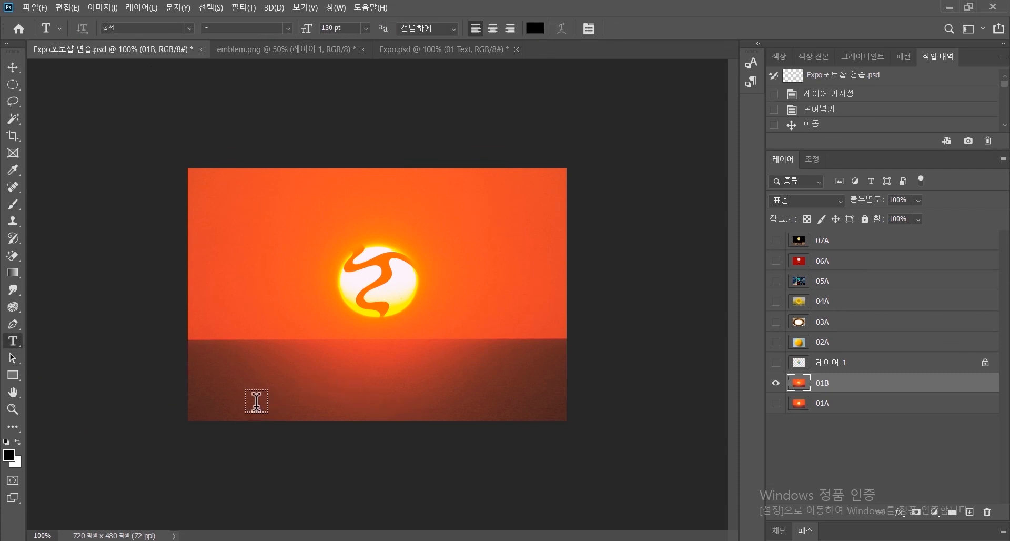
pyautogui.click(535, 27)
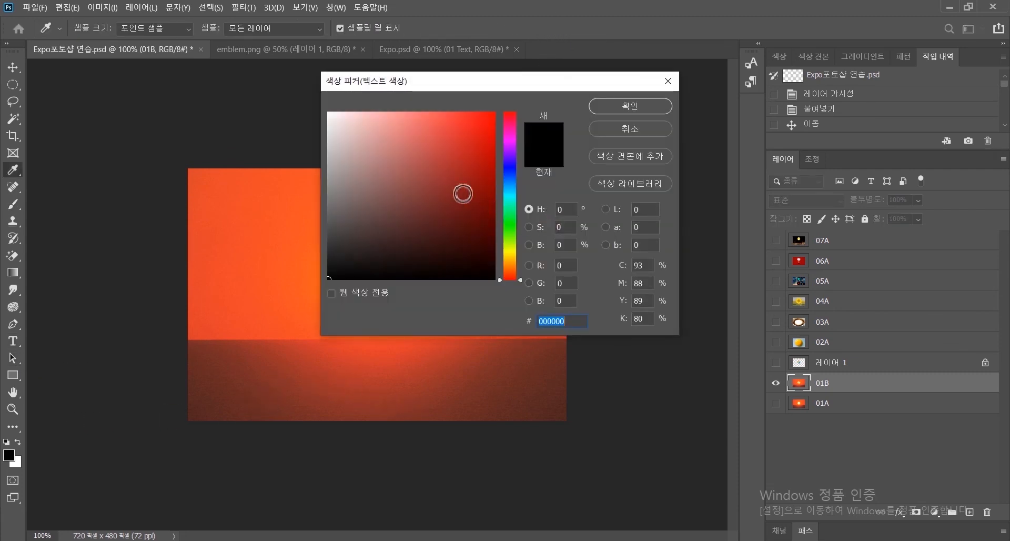
pyautogui.write('ffffff')
pyautogui.click(656, 105)
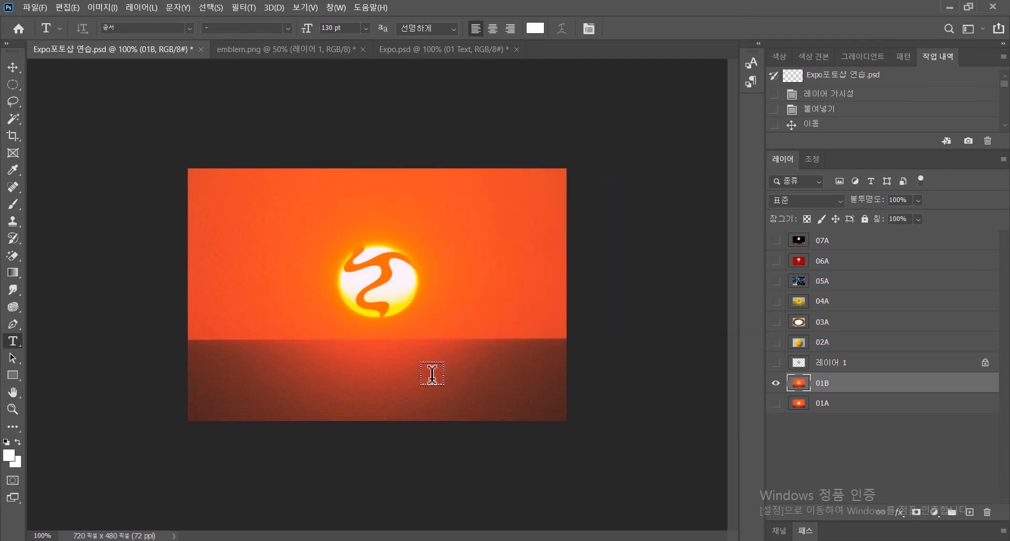
# Step: Add a 48 pt text line reading 태양이 EXPO로 보입니다 on the dark area below the sun
pyautogui.click(302, 380)
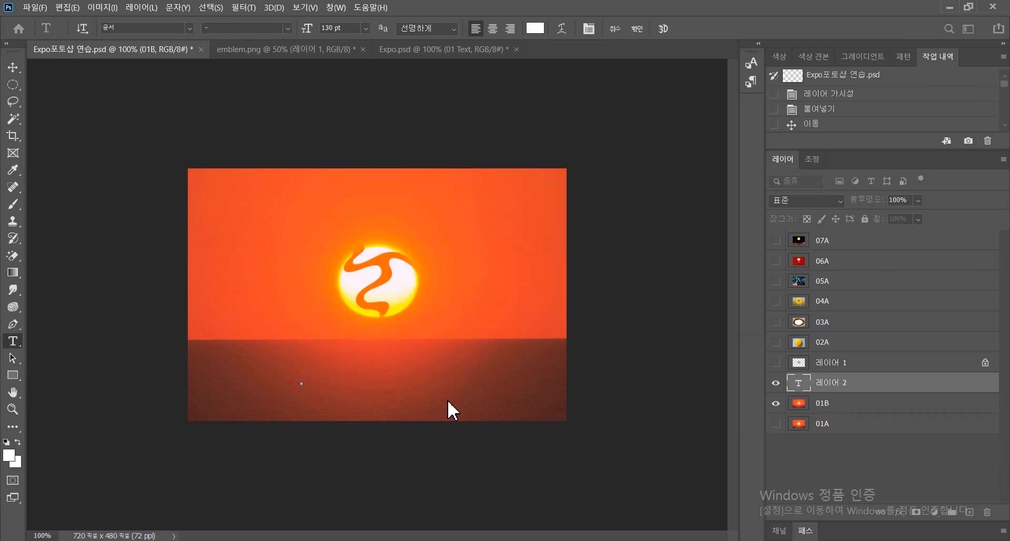
pyautogui.click(365, 28)
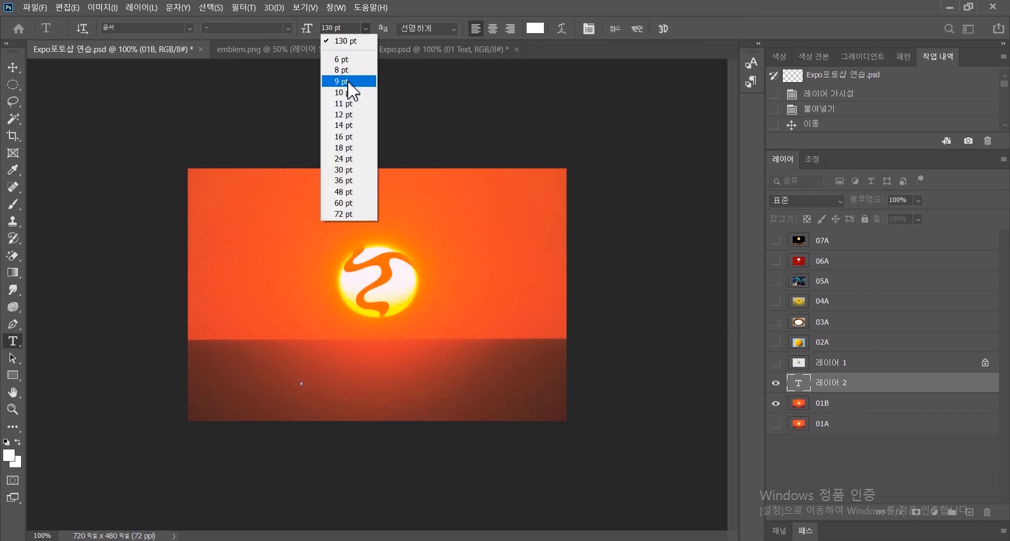
pyautogui.click(344, 191)
pyautogui.write('태')
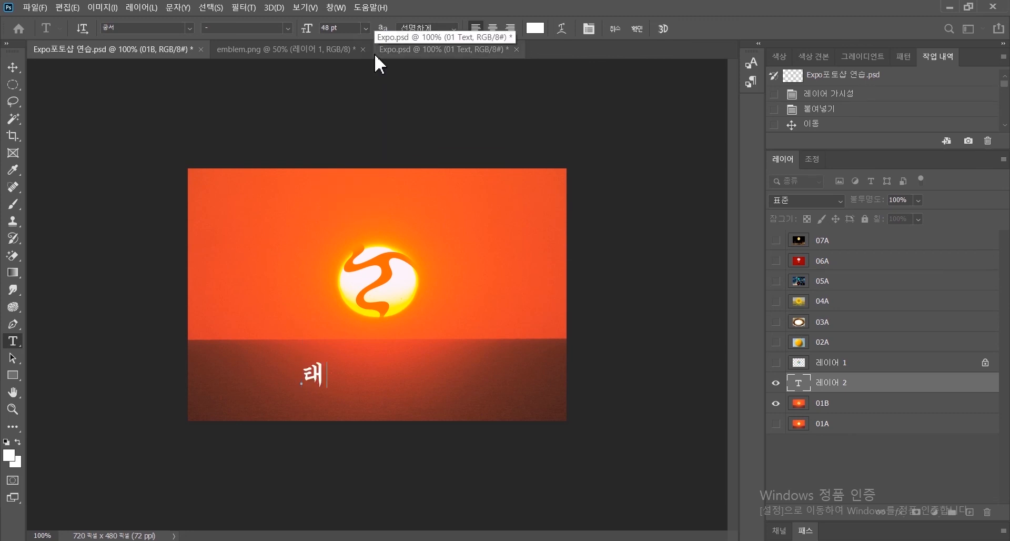
pyautogui.write('ㅇ')
pyautogui.write('ㅑㅇㅇㅣ EX')
pyautogui.write('PO로')
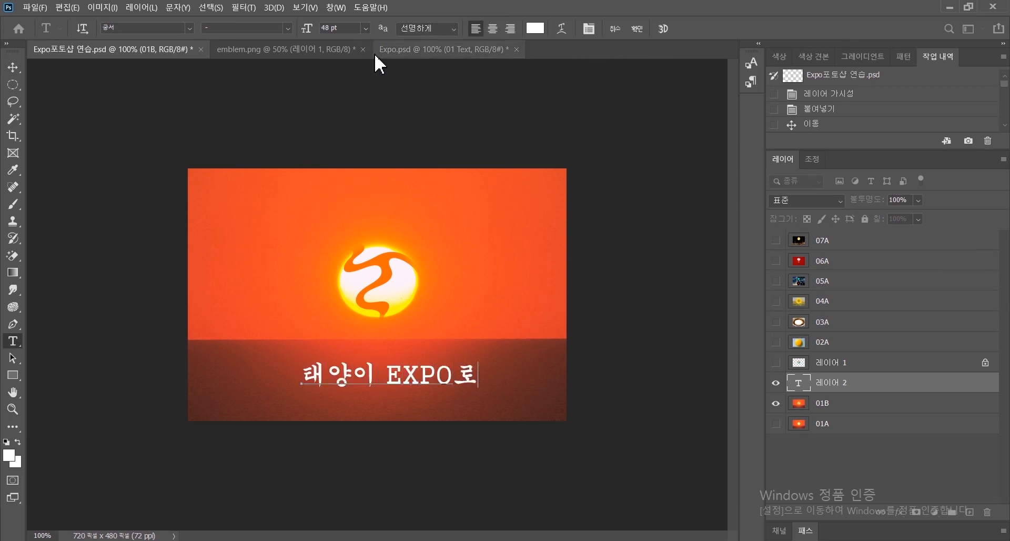
pyautogui.write(' 보입니')
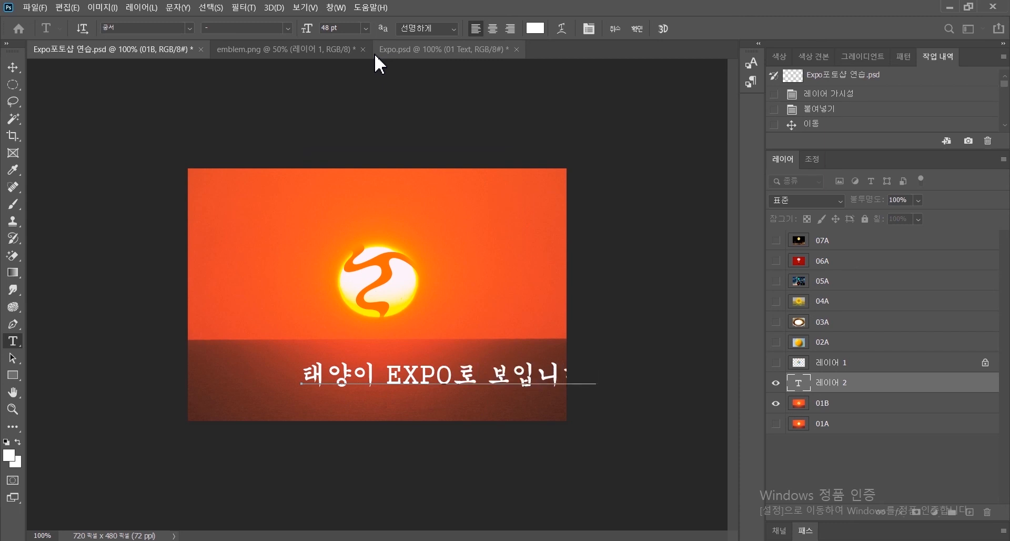
# Step: Complete the caption as “태양이... EXPO로 보입니다.” and set its size to 30 pt
pyautogui.click(300, 371)
pyautogui.write('“태양이')
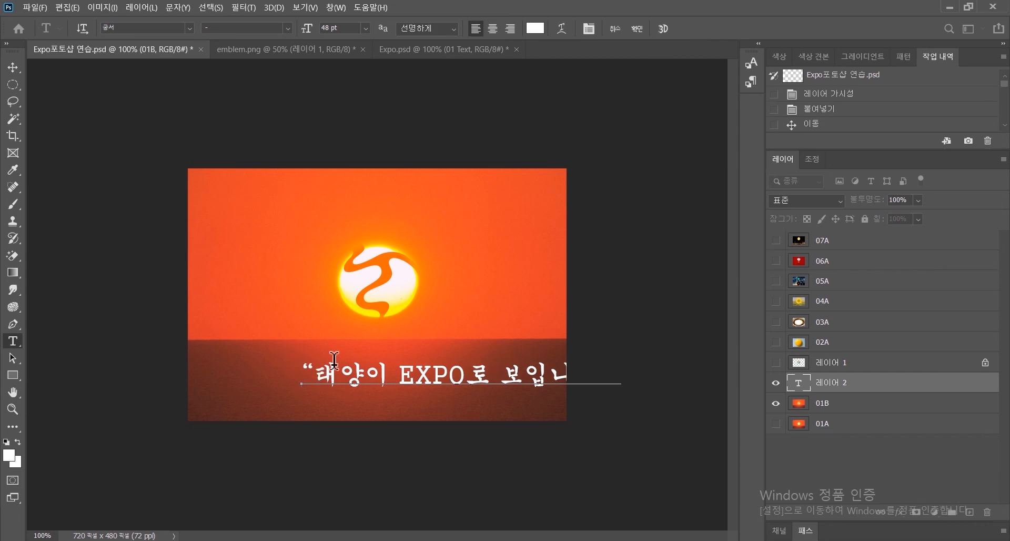
pyautogui.write('...')
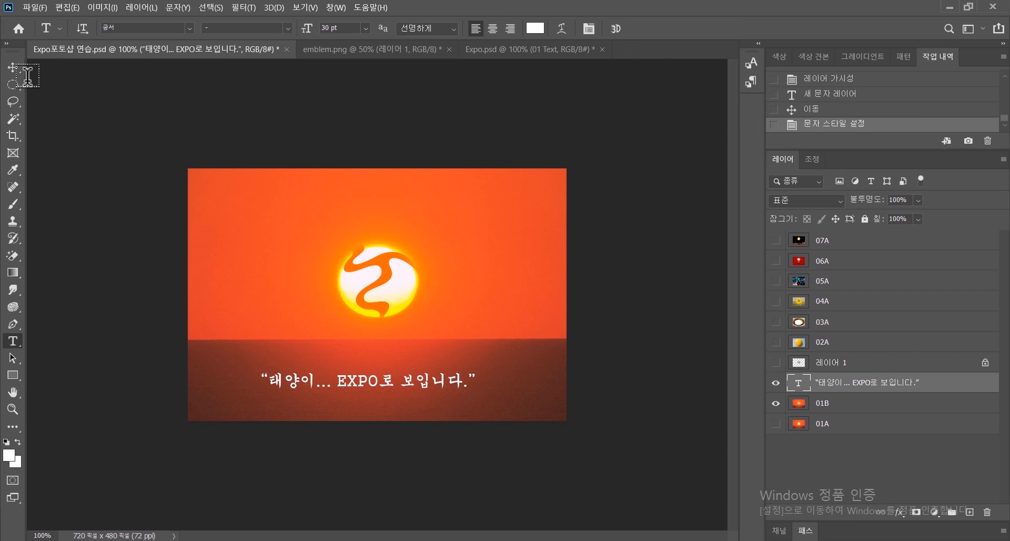
# Step: Move the caption so it sits beneath the sun on the dark foreground, trying it over the sun in between
pyautogui.click(14, 67)
pyautogui.moveTo(375, 385)
pyautogui.mouseDown()
pyautogui.moveTo(393, 400)
pyautogui.moveTo(388, 383)
pyautogui.moveTo(374, 388)
pyautogui.moveTo(385, 386)
pyautogui.mouseUp()
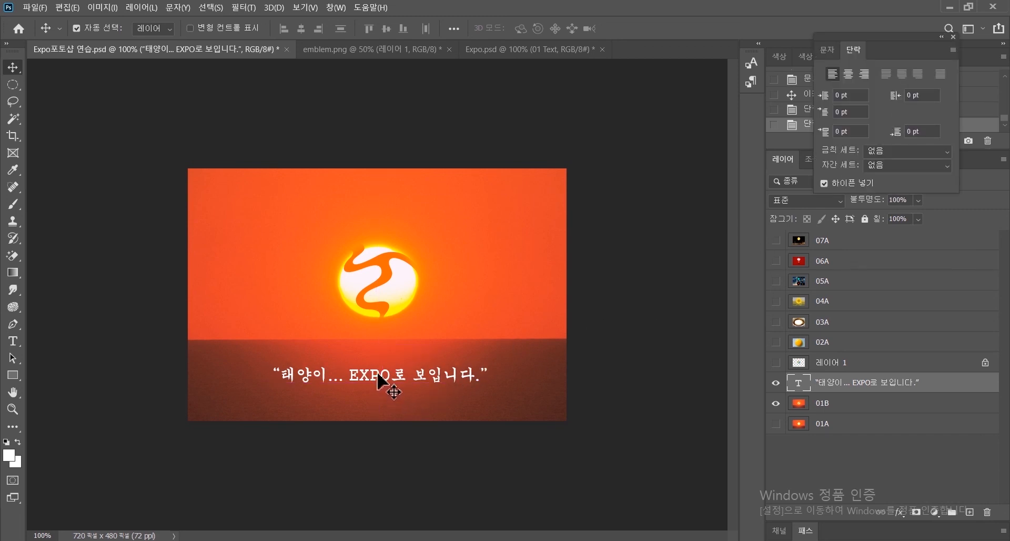
pyautogui.moveTo(376, 387); pyautogui.dragTo(379, 304)
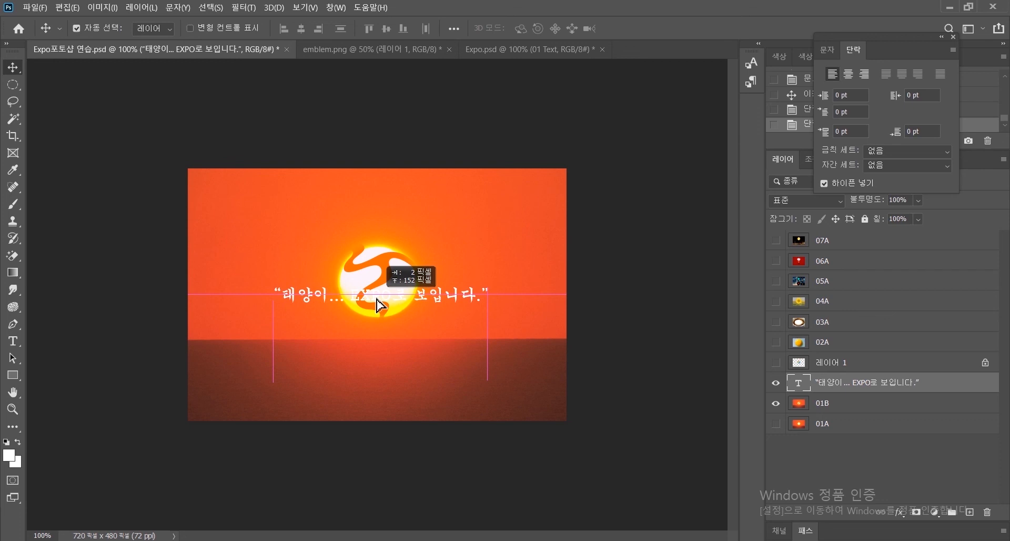
pyautogui.moveTo(379, 304); pyautogui.dragTo(376, 383)
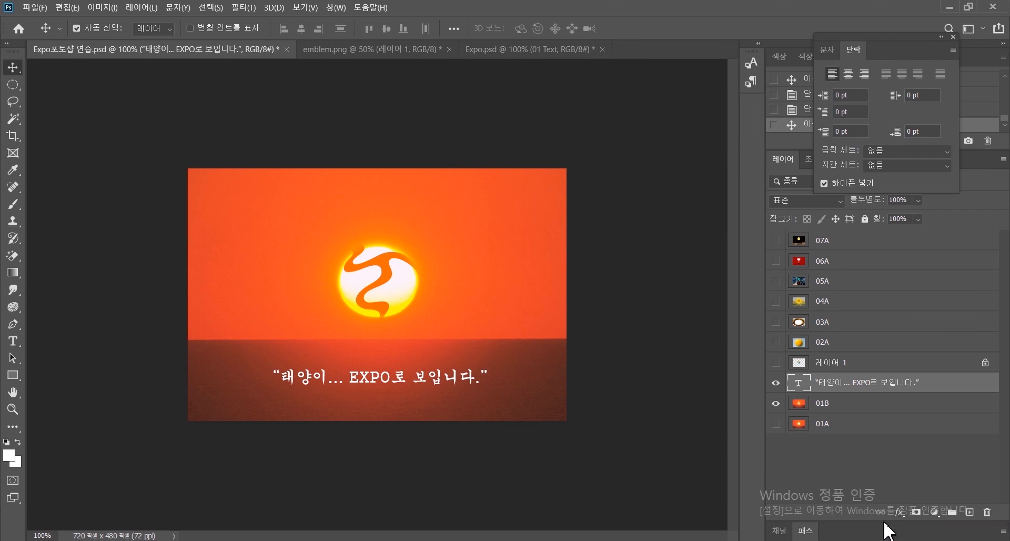
# Step: Add a drop shadow to the caption with a 159° angle, 3 px distance, 31% spread and 5 px size
pyautogui.click(900, 513)
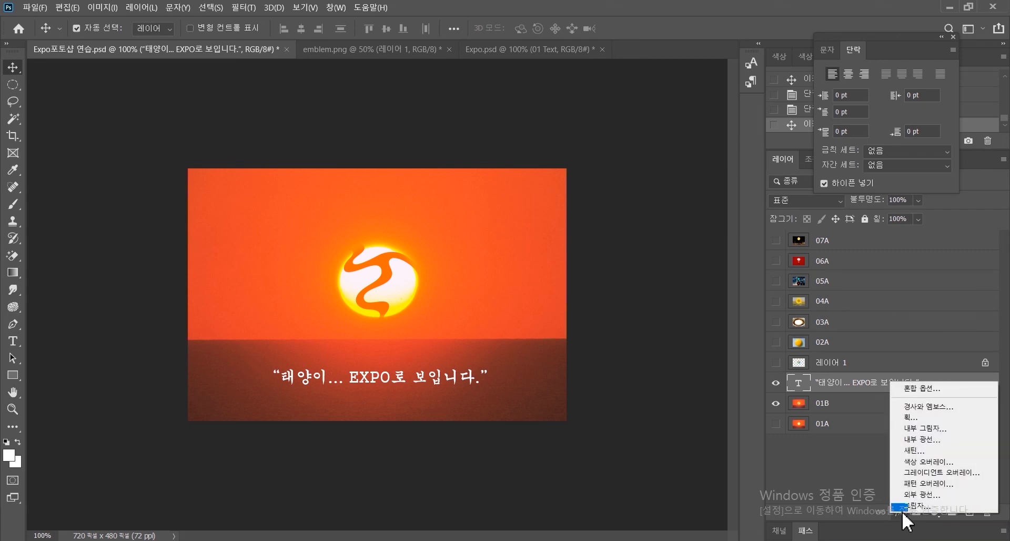
pyautogui.click(911, 506)
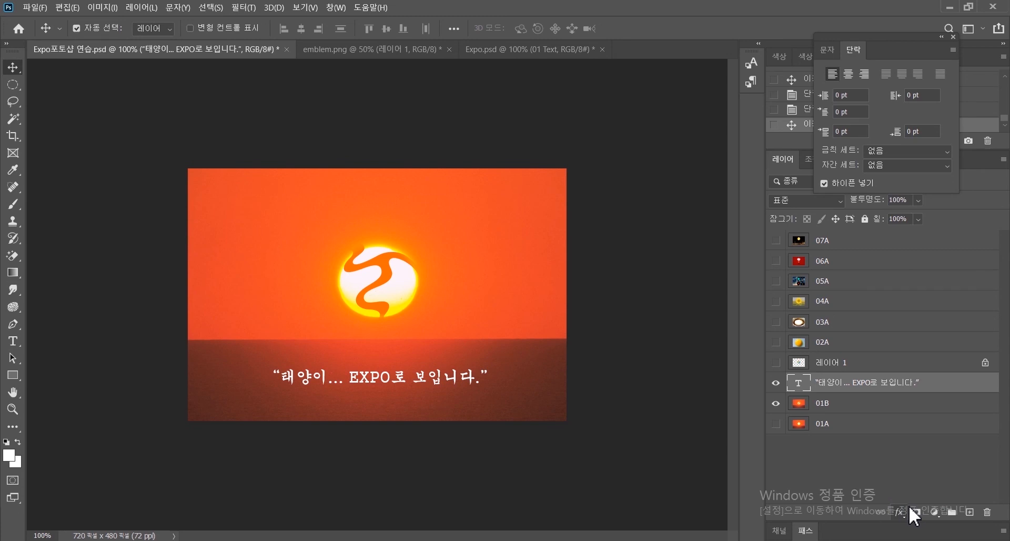
pyautogui.click(889, 481)
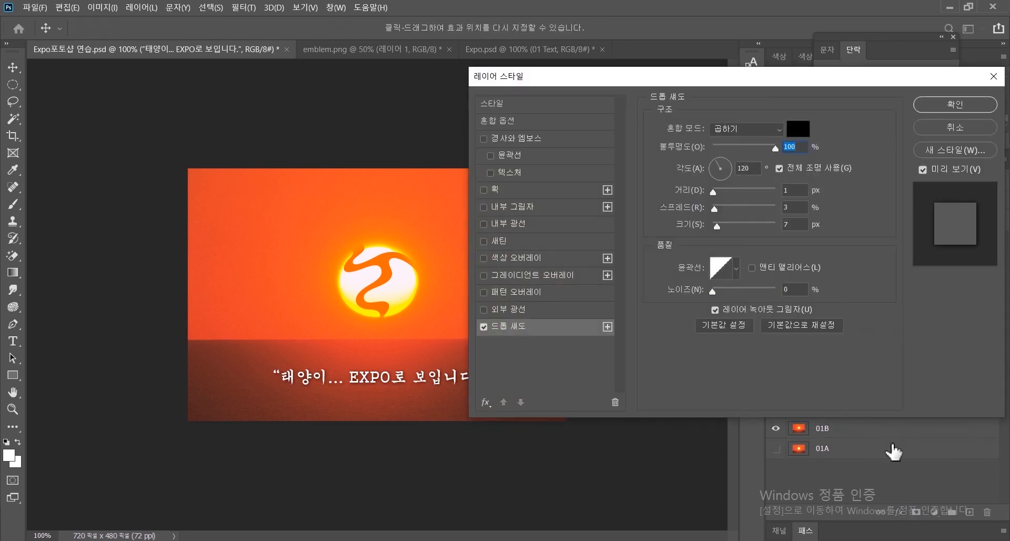
pyautogui.moveTo(736, 83); pyautogui.dragTo(799, 97)
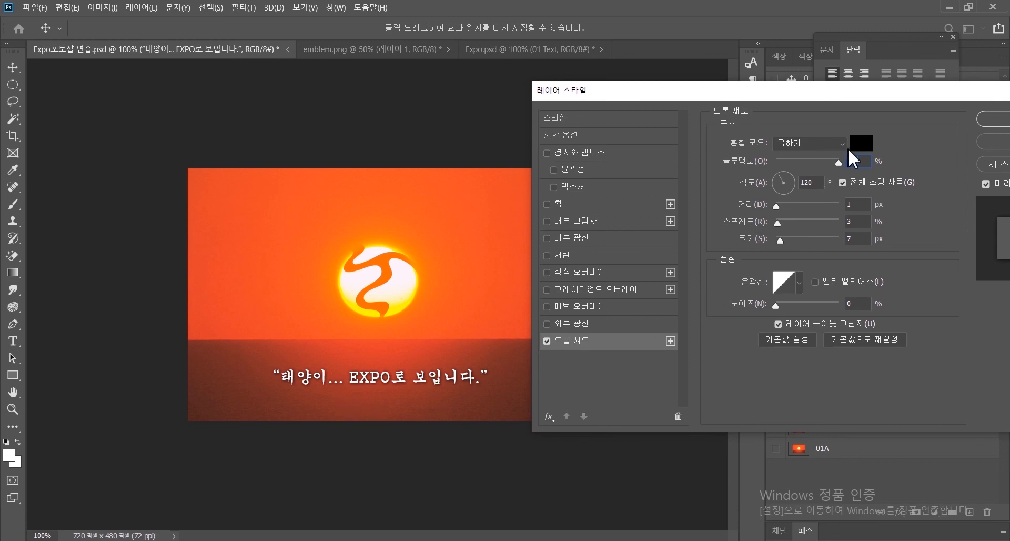
pyautogui.moveTo(781, 241); pyautogui.dragTo(796, 224)
pyautogui.click(780, 182)
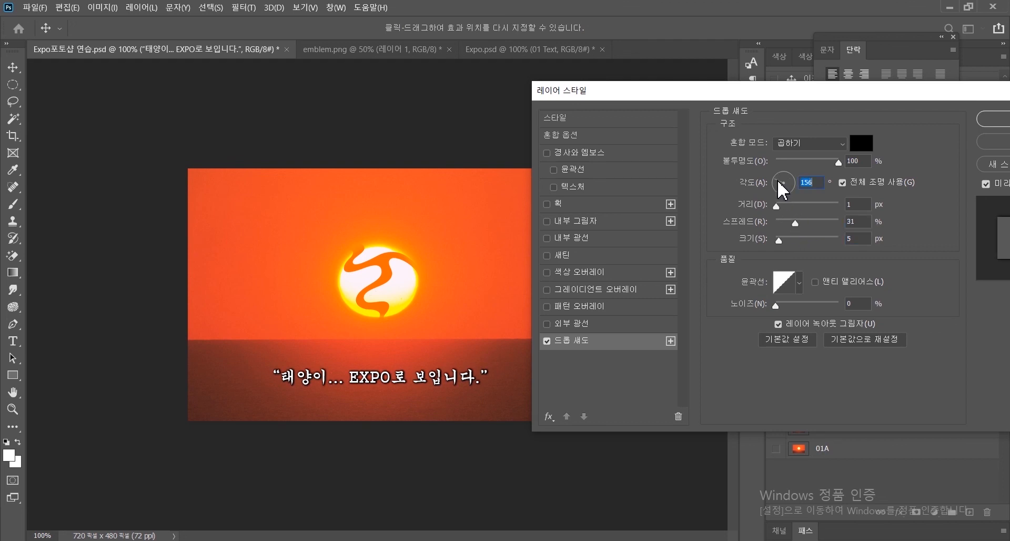
pyautogui.moveTo(782, 174); pyautogui.dragTo(772, 178)
pyautogui.click(778, 209)
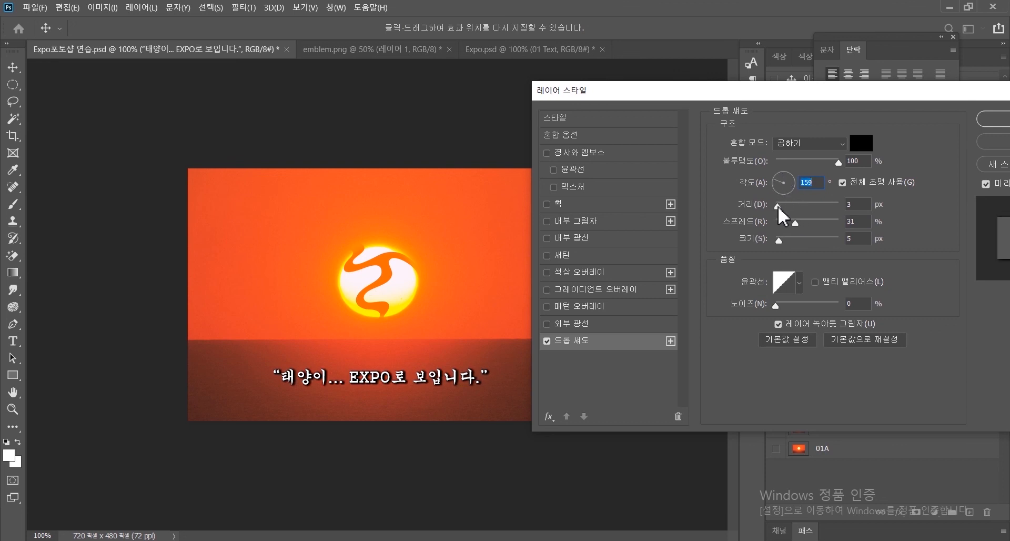
# Step: Refine the caption's drop shadow to 2 px distance, 28% spread and 72% opacity, and apply it
pyautogui.moveTo(778, 206); pyautogui.dragTo(775, 205)
pyautogui.moveTo(795, 224); pyautogui.dragTo(794, 223)
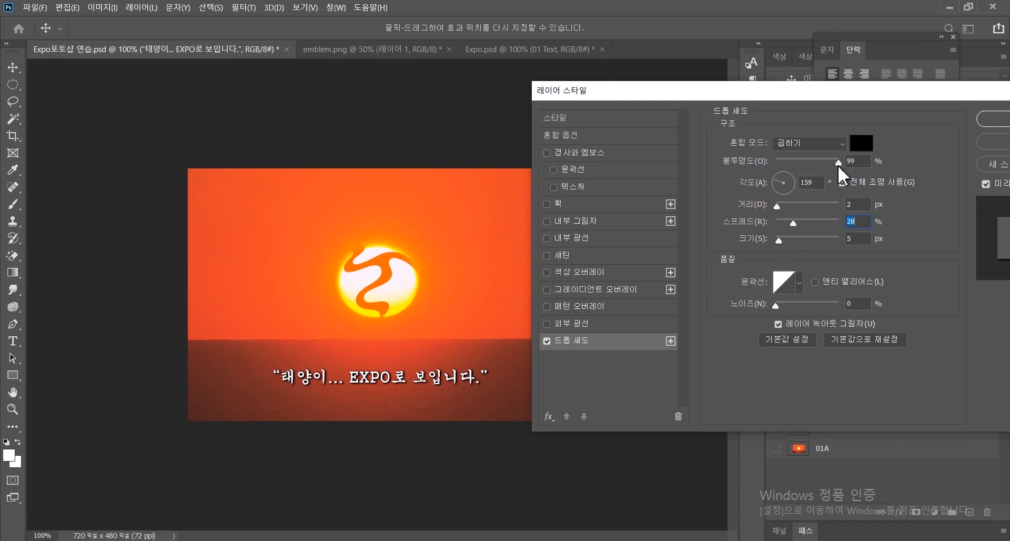
pyautogui.moveTo(829, 165); pyautogui.dragTo(828, 163)
pyautogui.doubleClick(851, 156)
pyautogui.click(821, 162)
pyautogui.moveTo(867, 94); pyautogui.dragTo(744, 138)
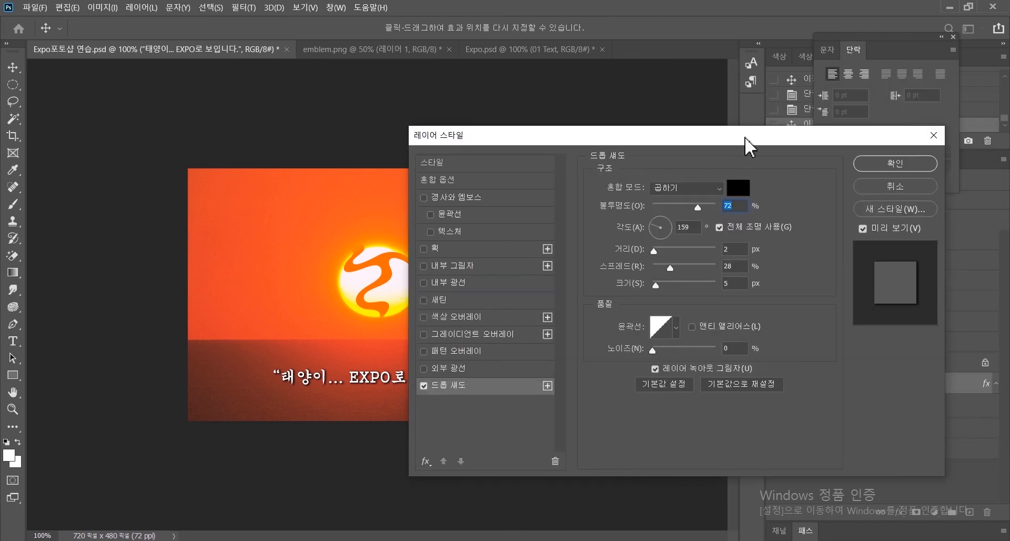
pyautogui.click(875, 162)
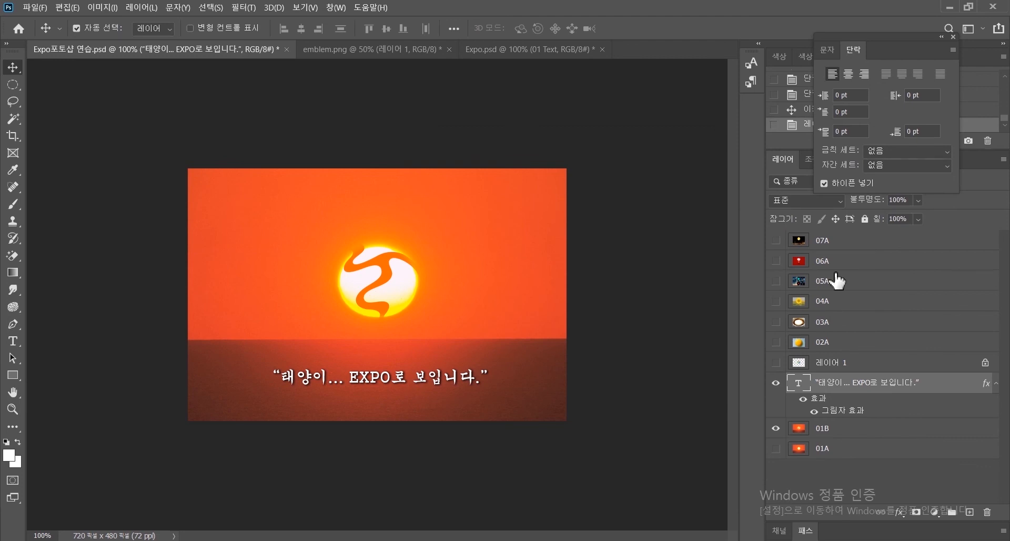
# Step: Rename the caption text layer as 01T
pyautogui.doubleClick(872, 383)
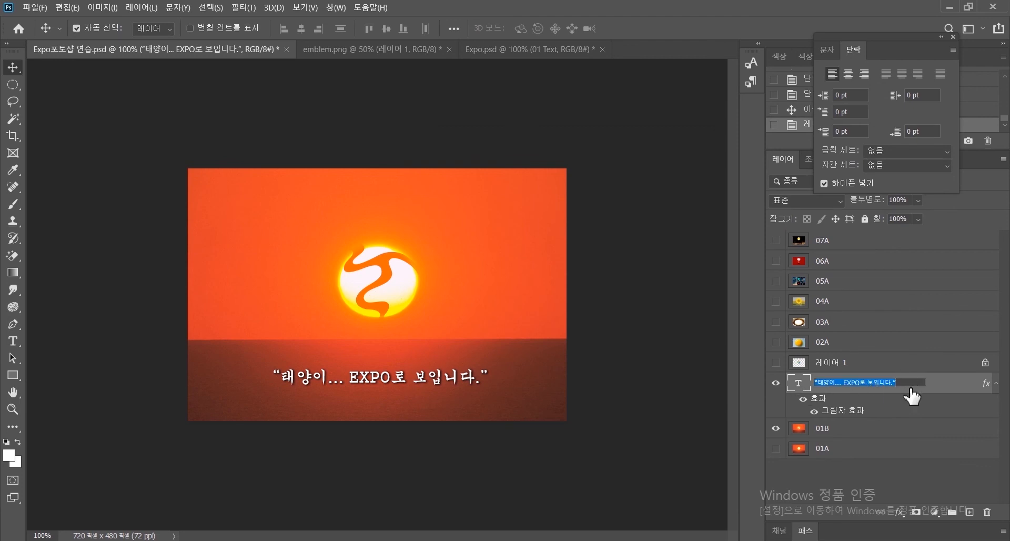
pyautogui.write('0')
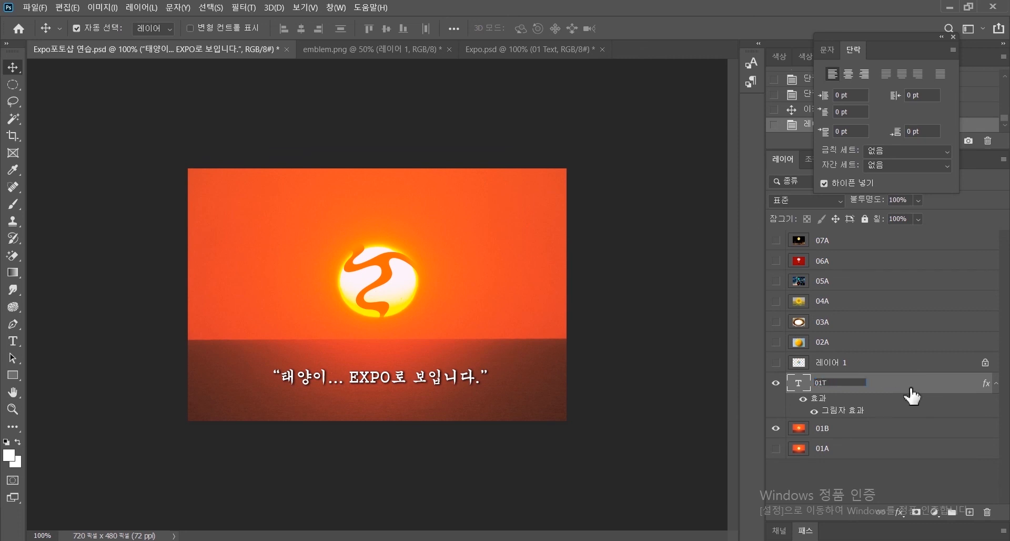
pyautogui.write('1T')
pyautogui.press('Return')
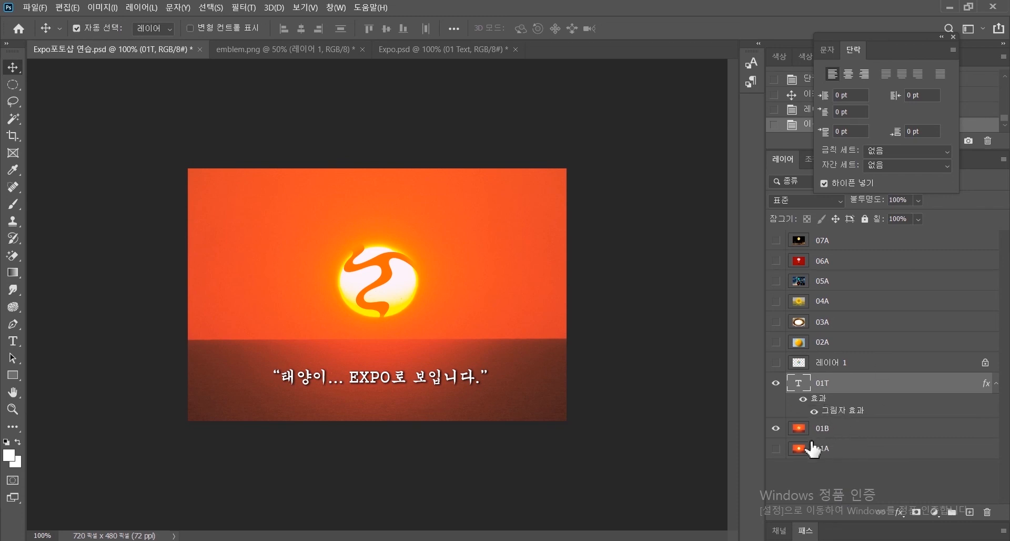
# Step: Show layers 01A and 02A and draw a circular selection around the egg yolk
pyautogui.click(777, 451)
pyautogui.click(776, 342)
pyautogui.click(13, 85)
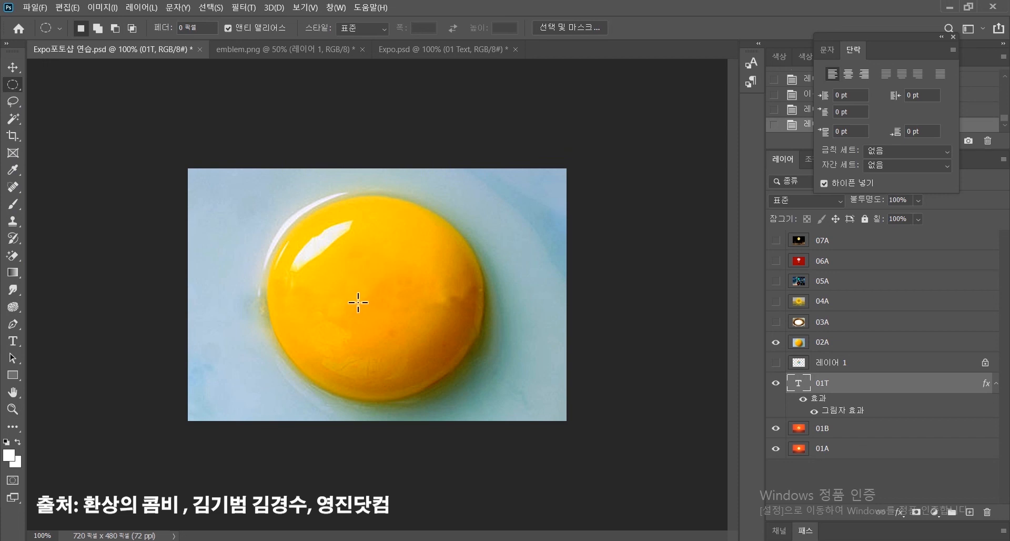
pyautogui.moveTo(358, 302); pyautogui.dragTo(396, 304)
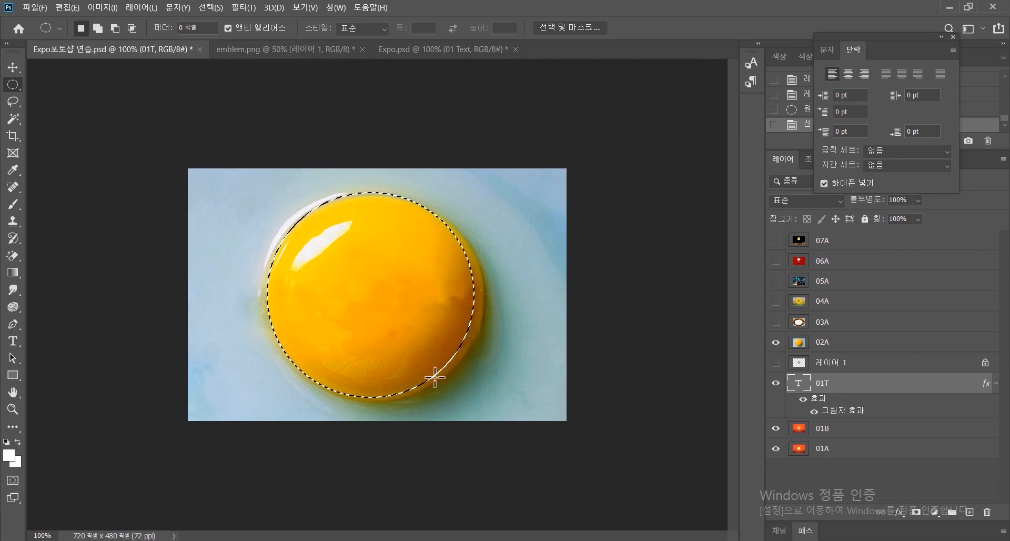
# Step: Expand the circular selection by 10 pixels and shift it to fit the egg yolk
pyautogui.click(212, 9)
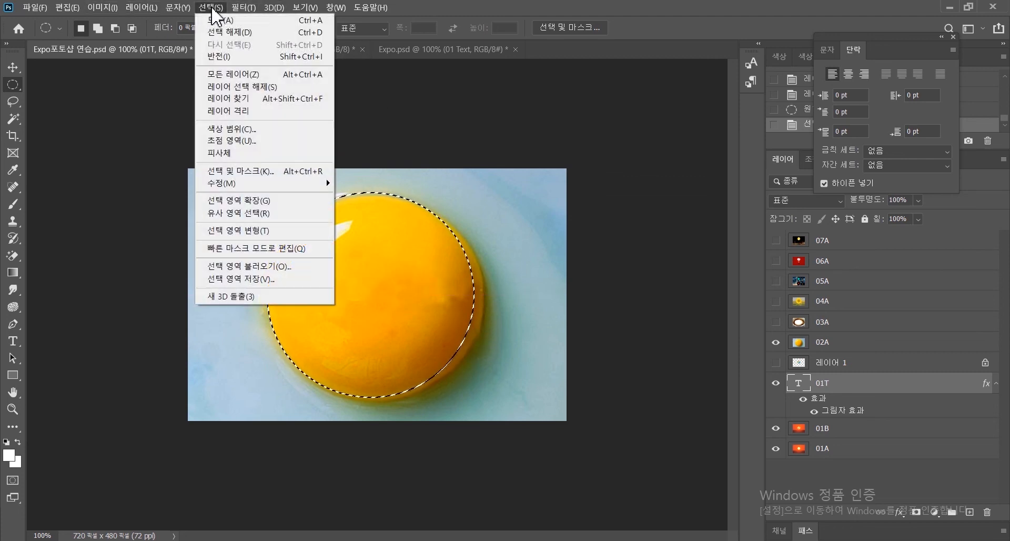
pyautogui.moveTo(309, 183)
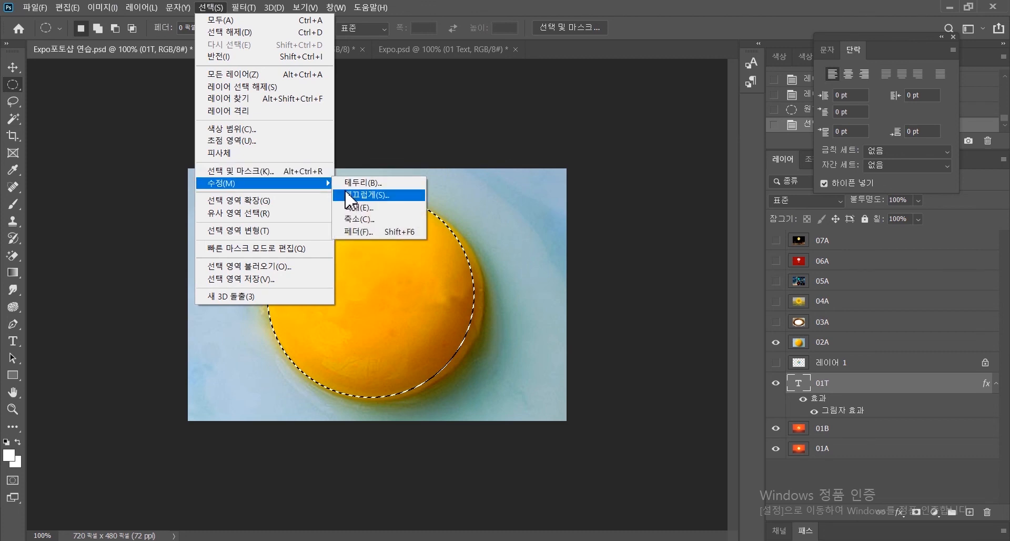
pyautogui.click(360, 207)
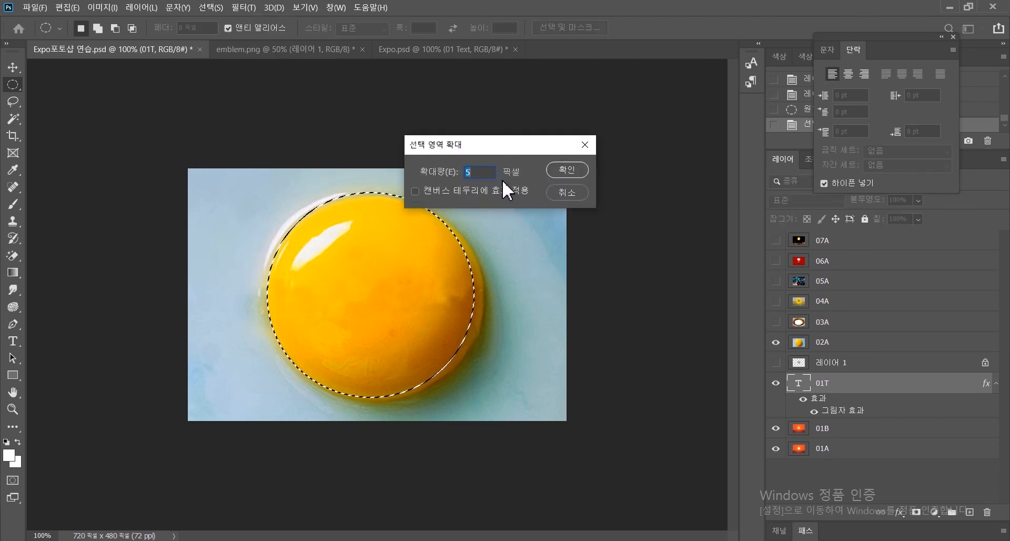
pyautogui.write('10')
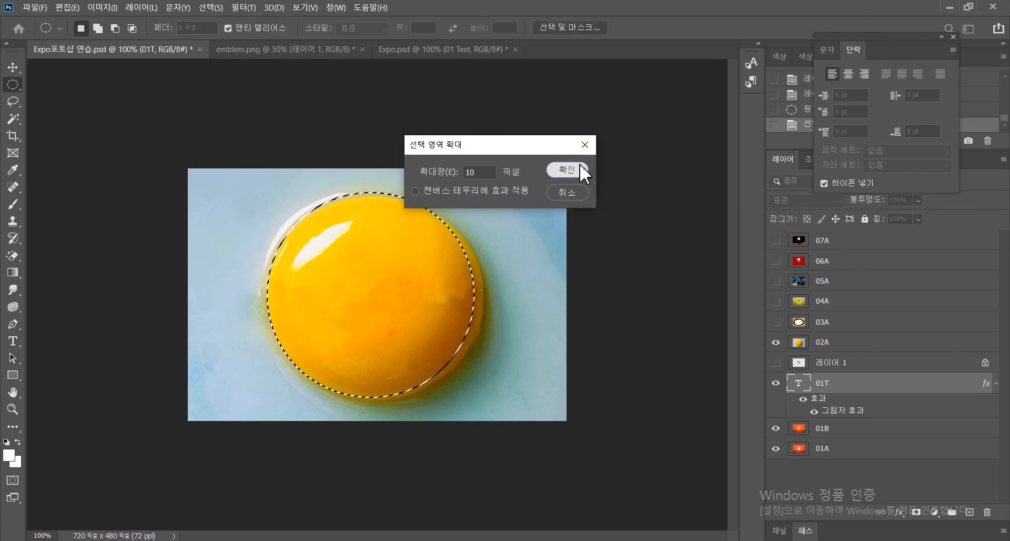
pyautogui.click(580, 169)
pyautogui.moveTo(420, 289); pyautogui.dragTo(411, 280)
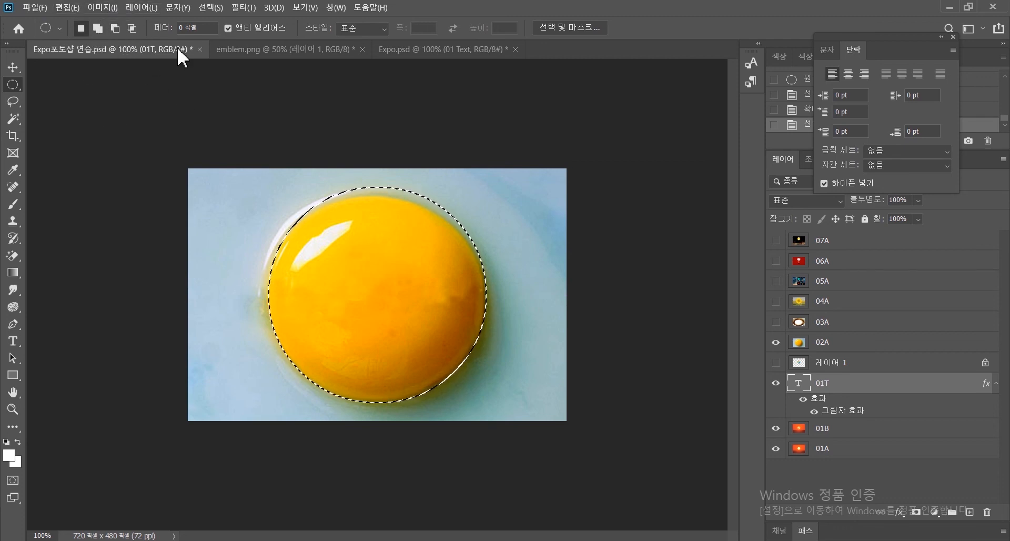
# Step: Feather the circular selection around the egg yolk by 5 pixels
pyautogui.click(203, 8)
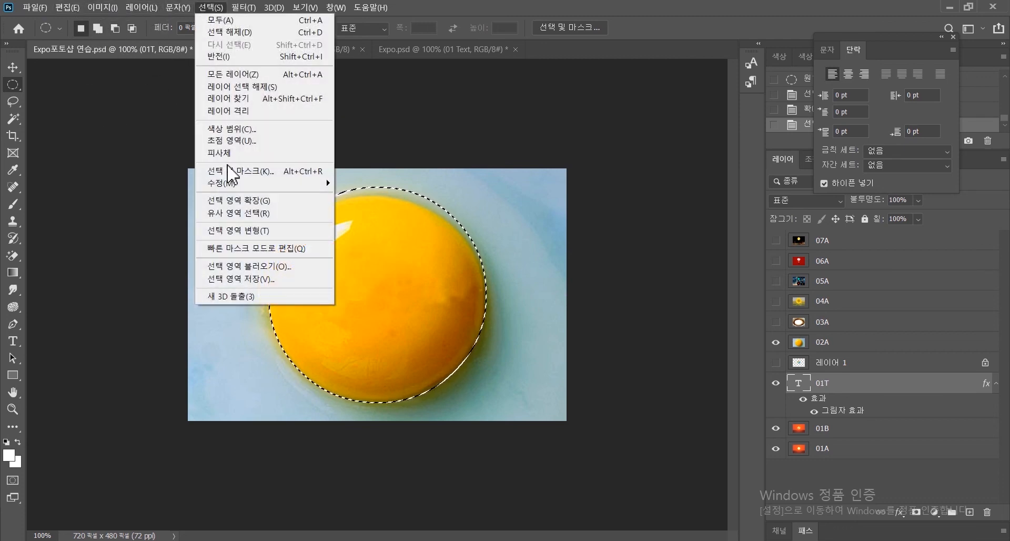
pyautogui.moveTo(229, 183)
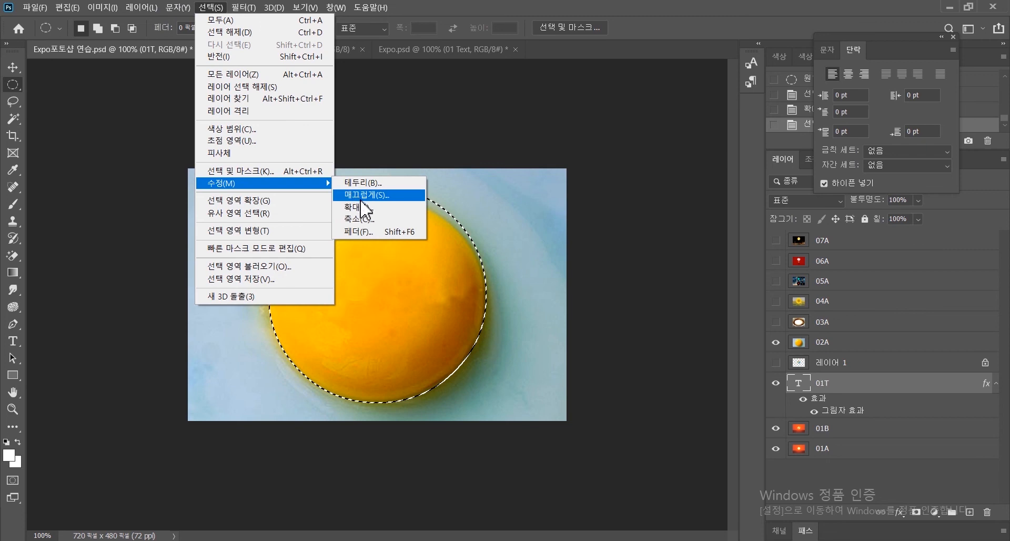
pyautogui.click(363, 228)
pyautogui.click(567, 170)
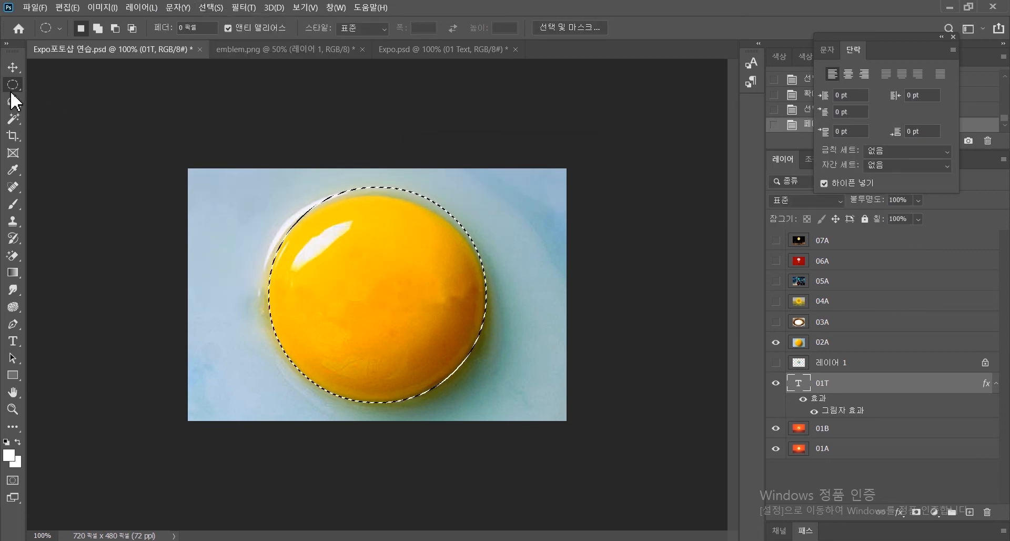
# Step: Try to copy the circular selection to a new layer while text layer 01T is active
pyautogui.rightClick(396, 289)
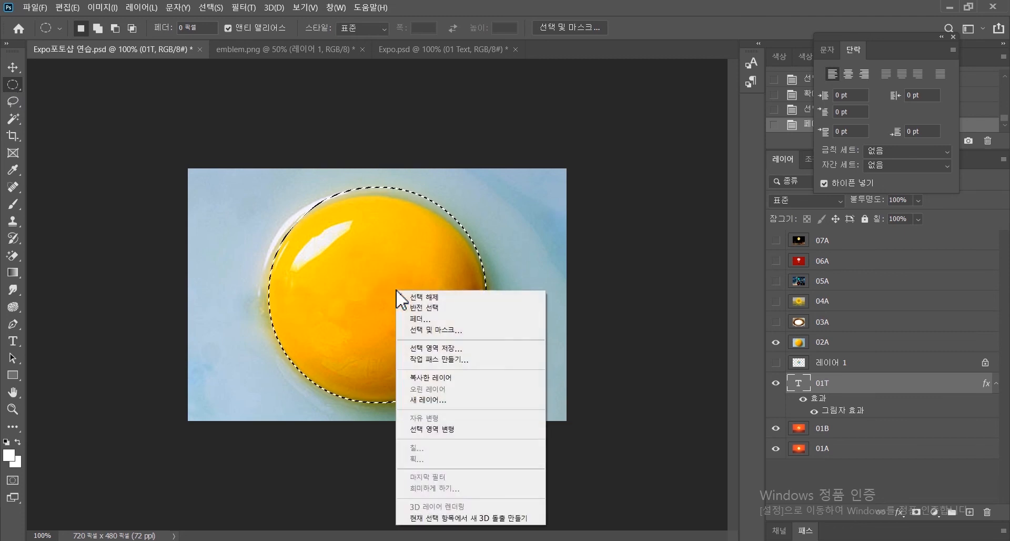
pyautogui.click(429, 377)
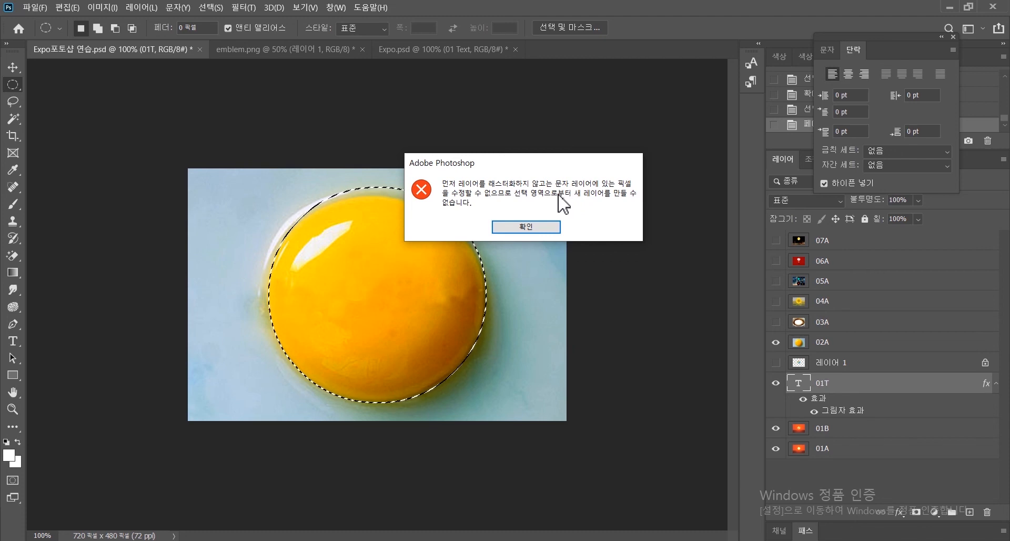
pyautogui.click(528, 226)
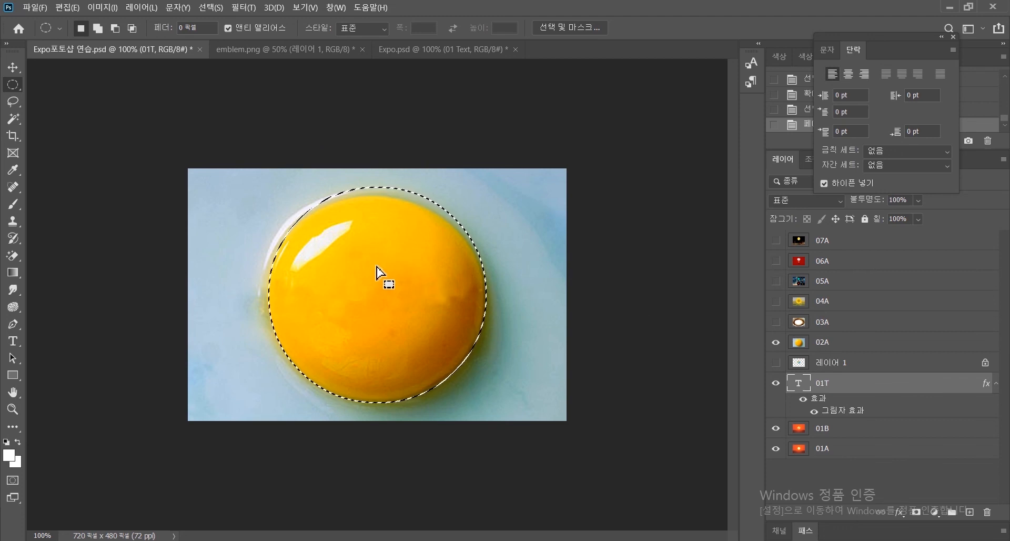
# Step: Copy the selected yolk area of layer 02A to a new layer
pyautogui.click(855, 345)
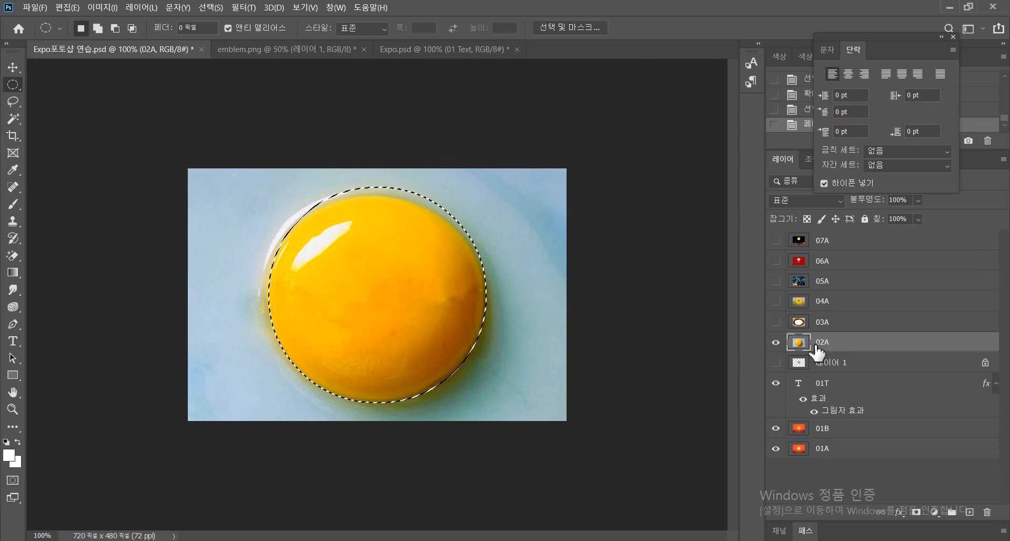
pyautogui.rightClick(377, 293)
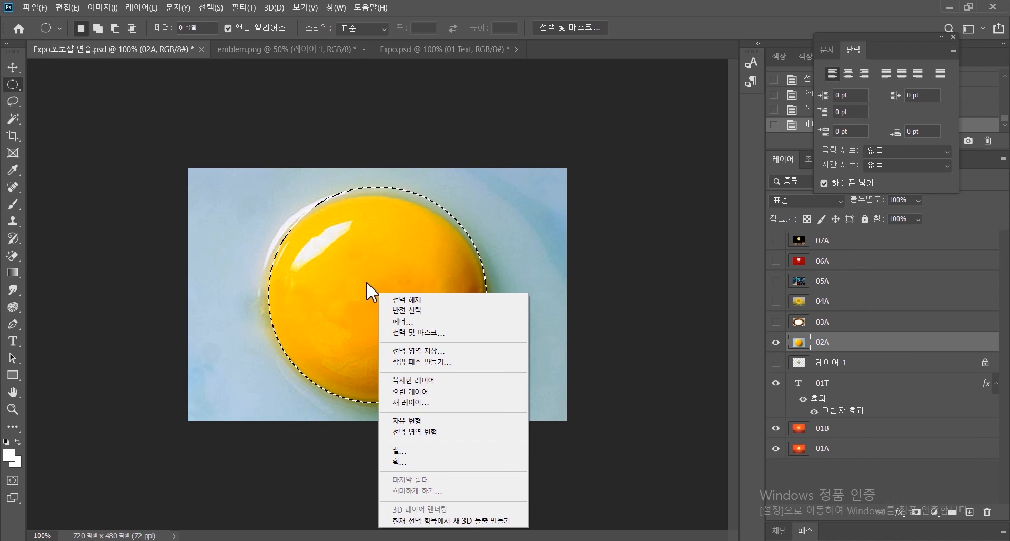
pyautogui.click(416, 380)
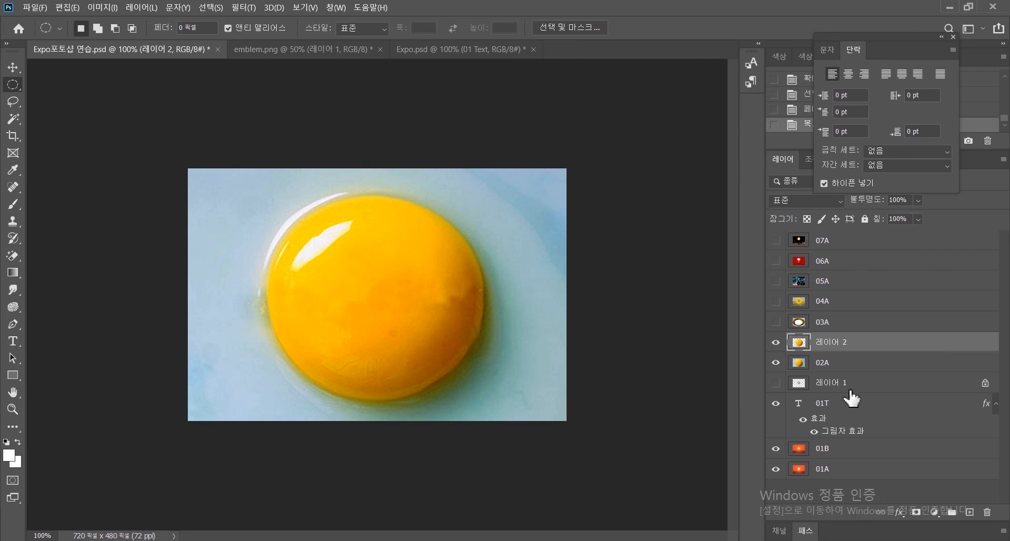
# Step: Move the emblem layer above the yolk copy, enlarge the emblem to about 235% and position it over the yolk
pyautogui.moveTo(831, 389); pyautogui.dragTo(829, 333)
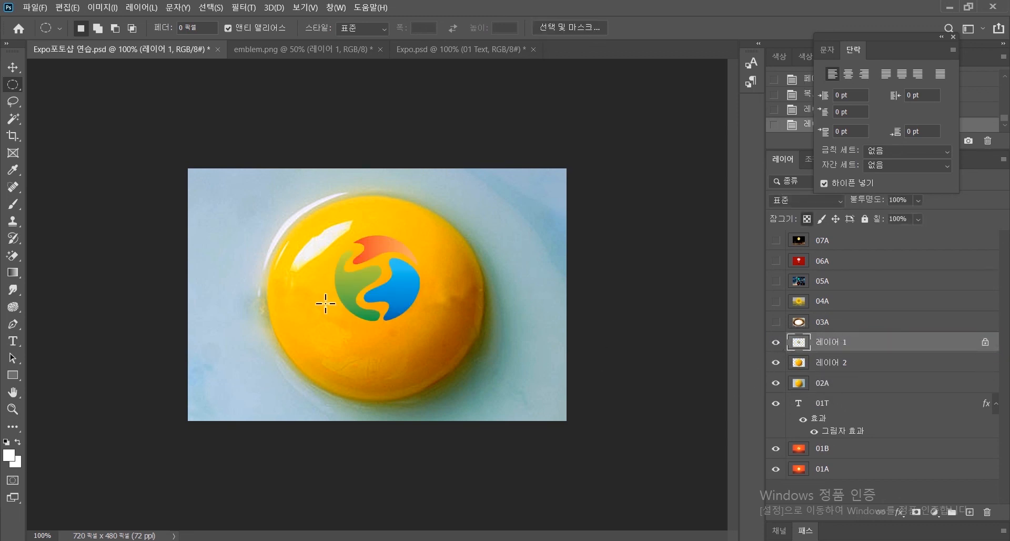
pyautogui.hotkey('ctrl', 't')
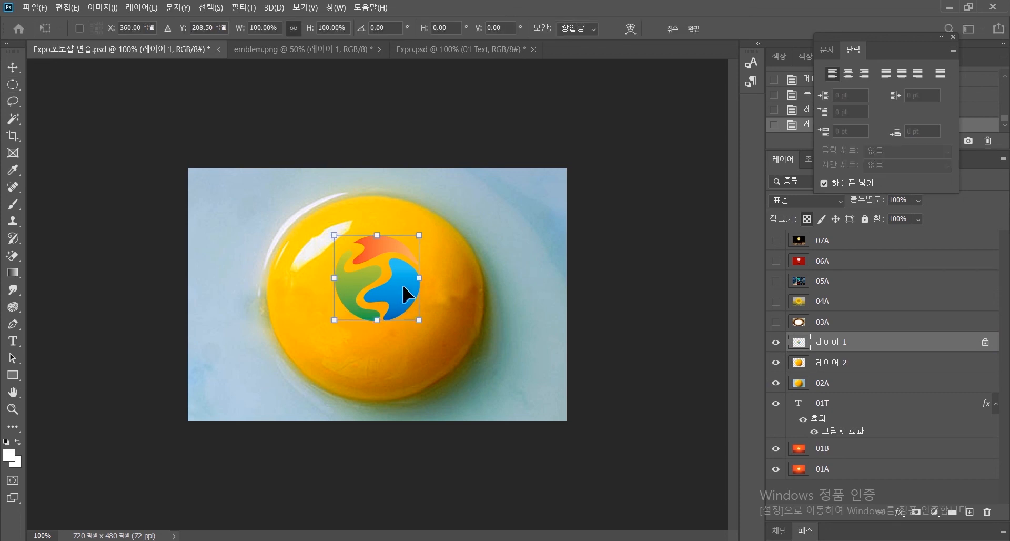
pyautogui.moveTo(413, 317); pyautogui.dragTo(534, 436)
pyautogui.moveTo(454, 363); pyautogui.dragTo(381, 322)
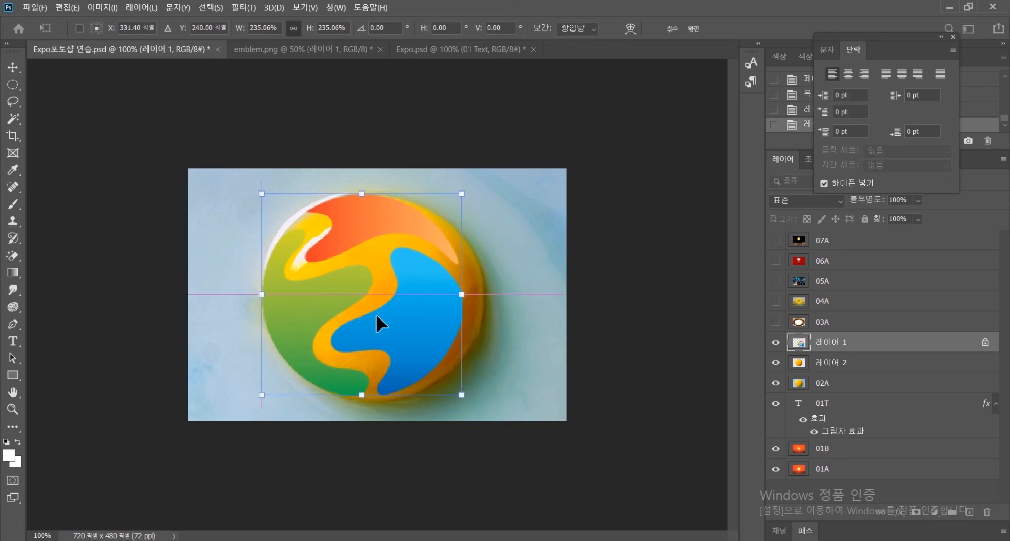
# Step: Stretch the emblem to fit the yolk's outline, about 264% wide and 240% high, and apply the transform
pyautogui.moveTo(461, 396); pyautogui.dragTo(478, 413)
pyautogui.moveTo(374, 415); pyautogui.dragTo(376, 413)
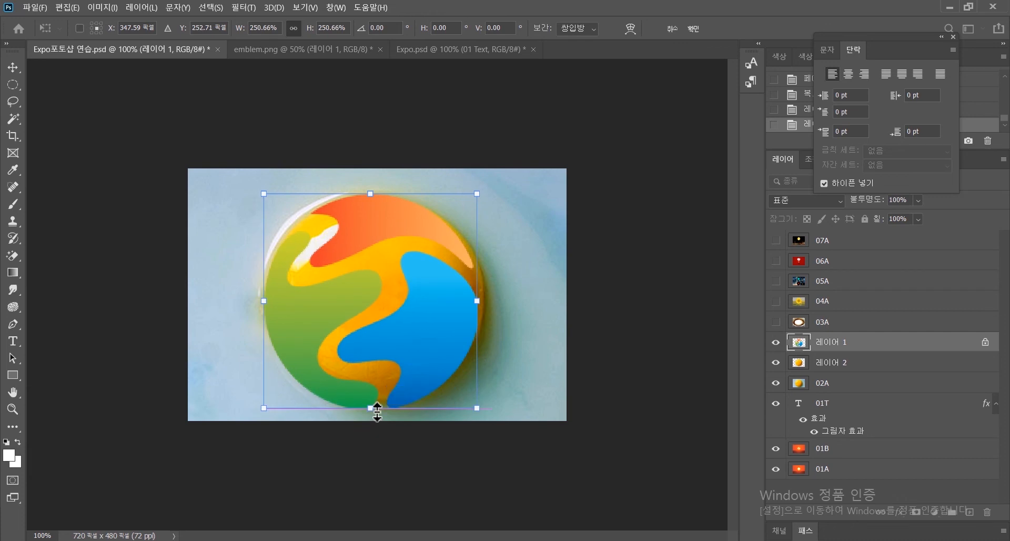
pyautogui.moveTo(410, 334); pyautogui.dragTo(408, 335)
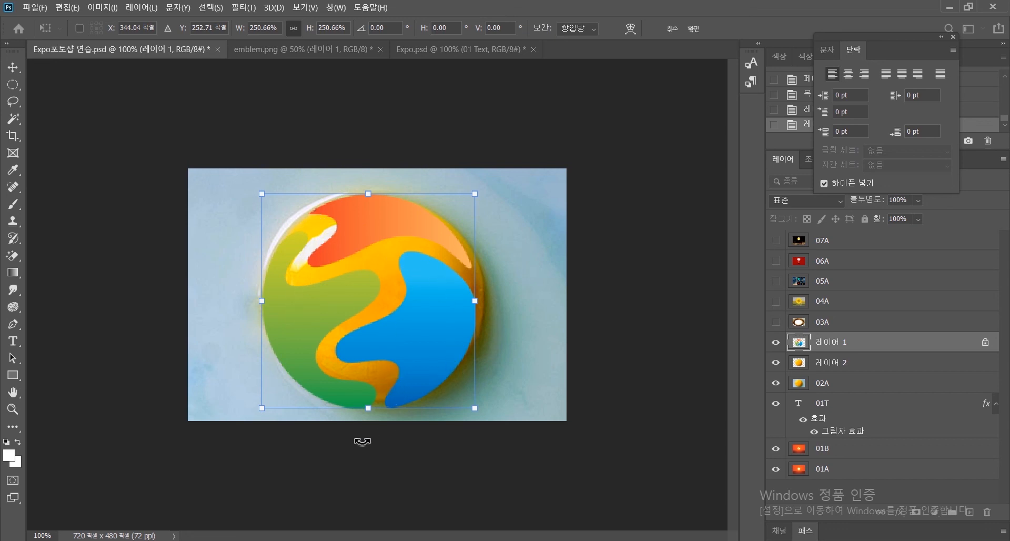
pyautogui.moveTo(476, 405); pyautogui.dragTo(479, 412)
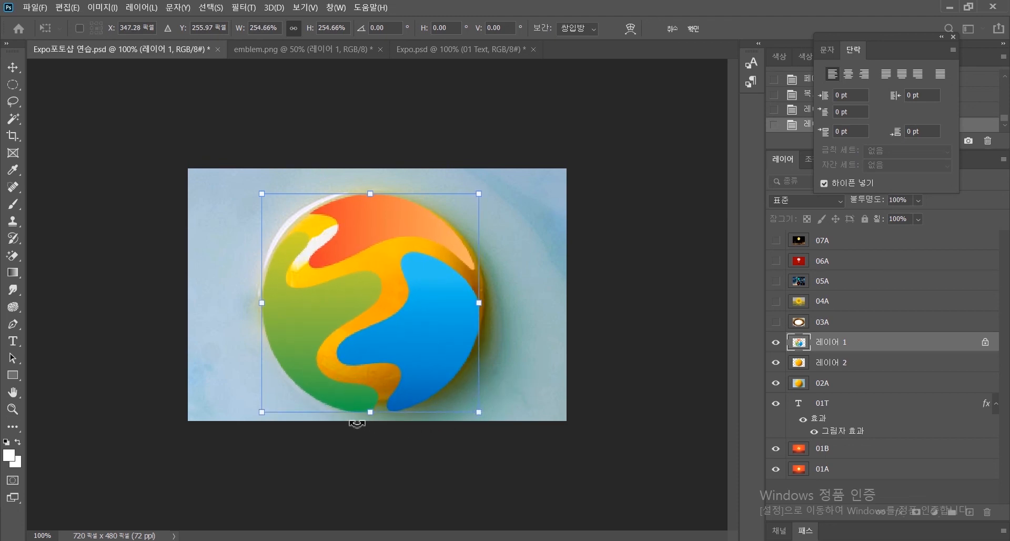
pyautogui.moveTo(373, 416); pyautogui.dragTo(383, 370)
pyautogui.moveTo(383, 395); pyautogui.dragTo(384, 411)
pyautogui.moveTo(480, 296); pyautogui.dragTo(483, 298)
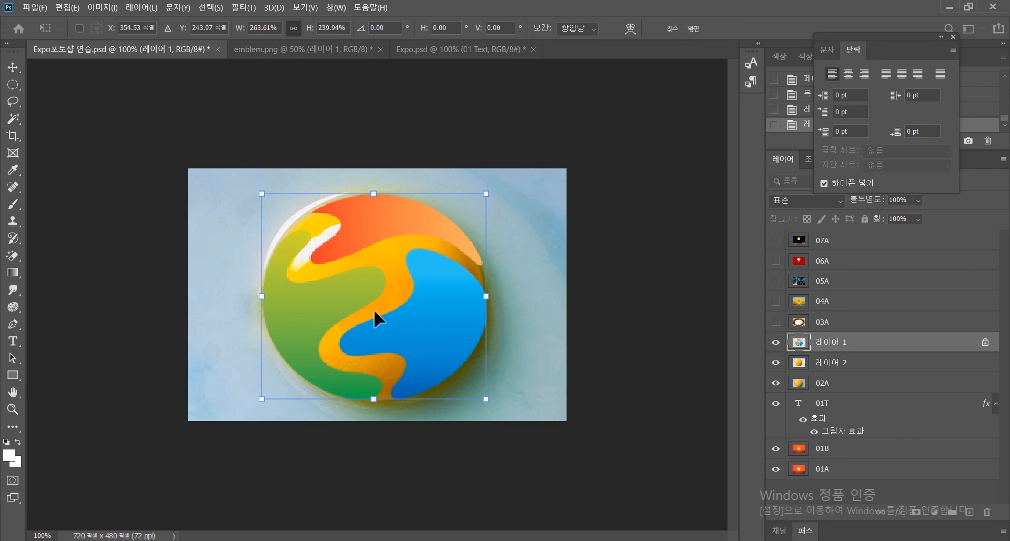
pyautogui.press('Return')
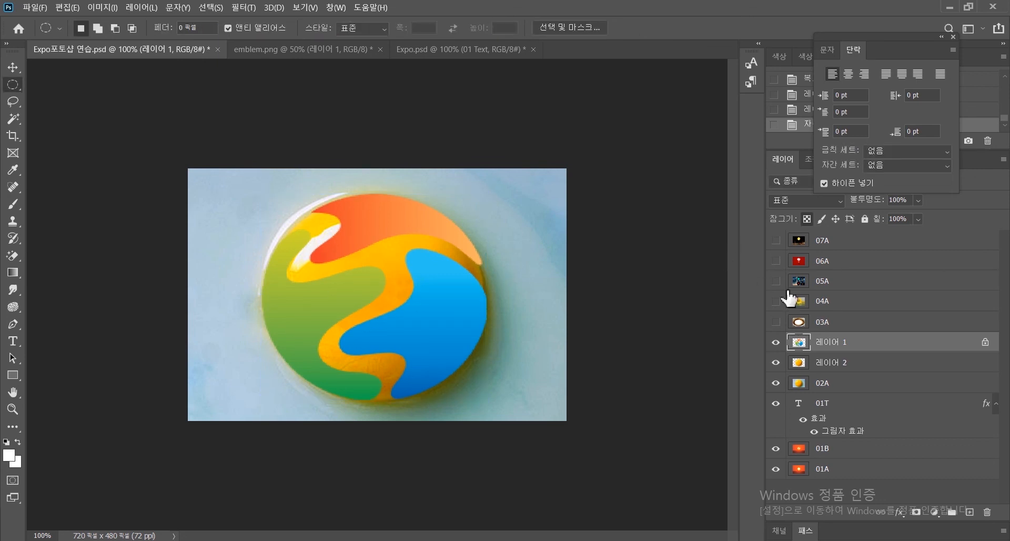
# Step: Load the emblem's shape as a selection on the yolk copy layer and hide all other layers
pyautogui.keyDown('ctrl'); pyautogui.click(798, 345); pyautogui.keyUp('ctrl')
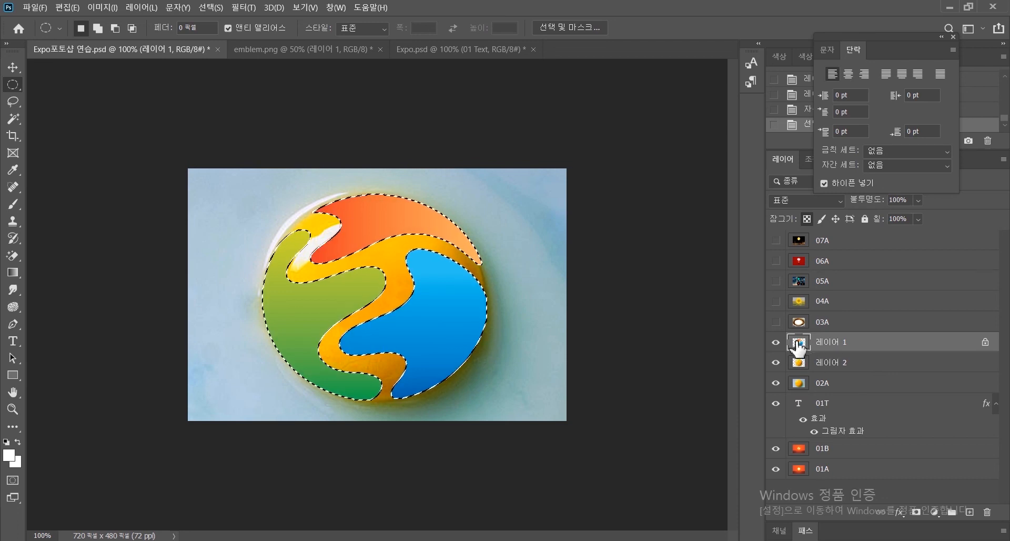
pyautogui.click(826, 364)
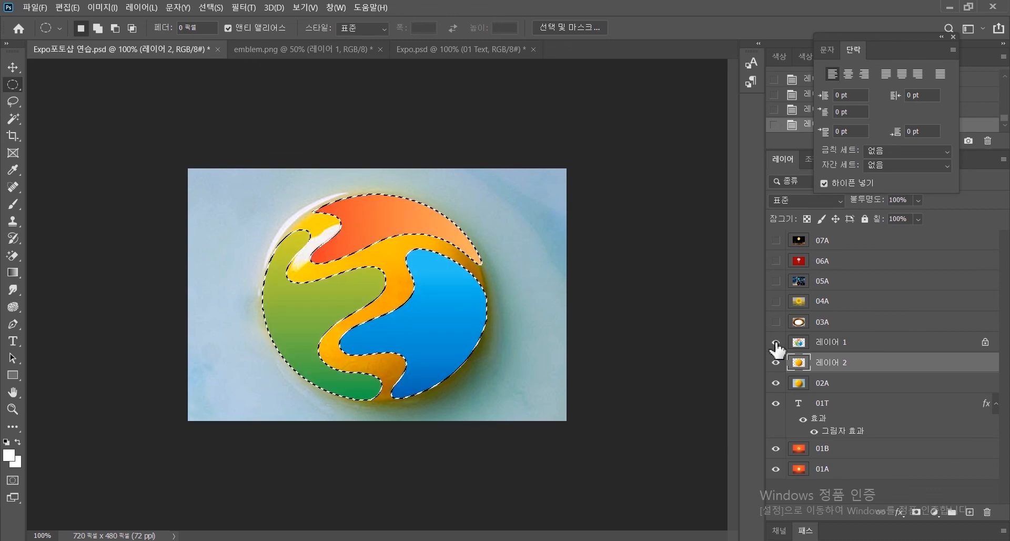
pyautogui.click(776, 384)
pyautogui.click(777, 404)
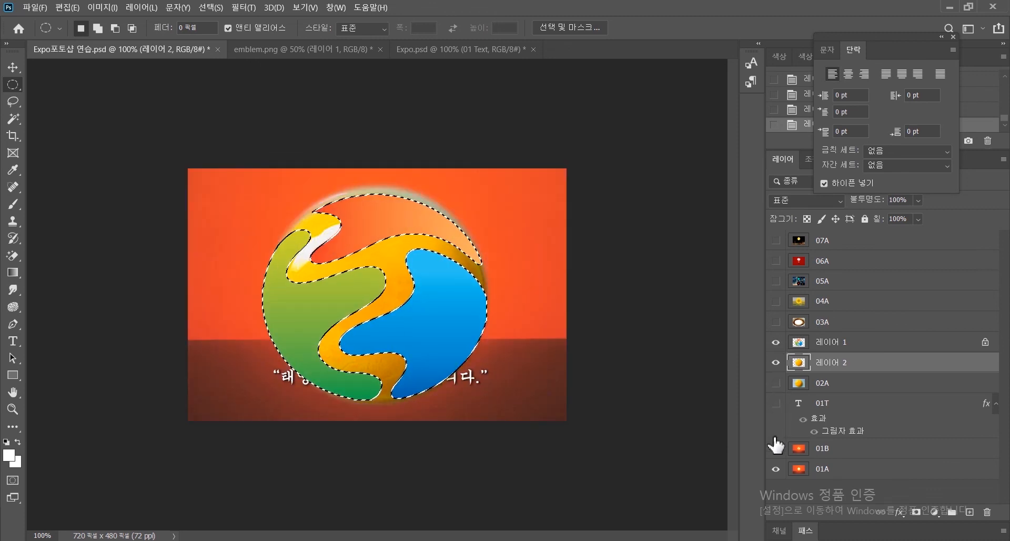
pyautogui.click(776, 449)
pyautogui.click(777, 468)
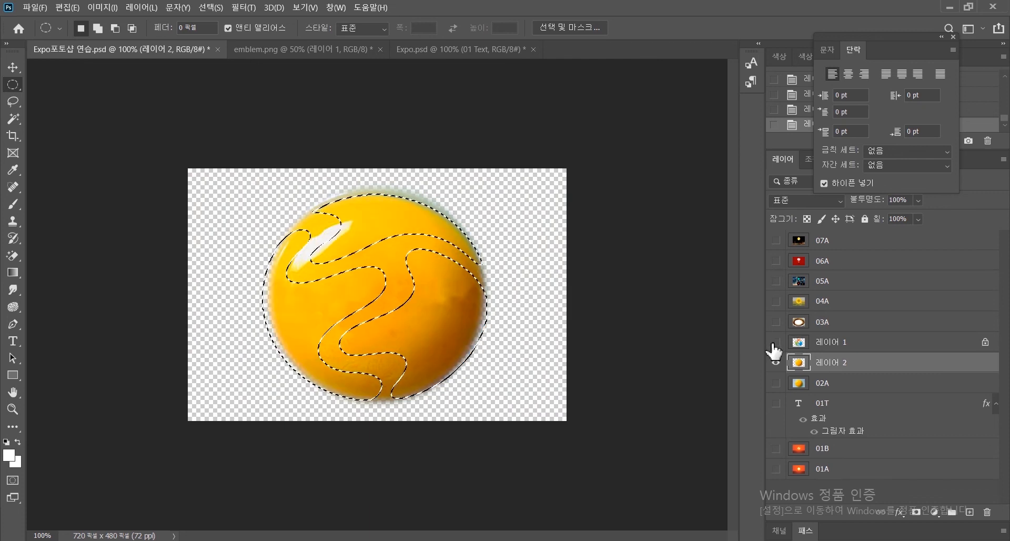
# Step: Try deleting the emblem-shaped areas from the yolk copy and undo the deletion
pyautogui.press('Delete')
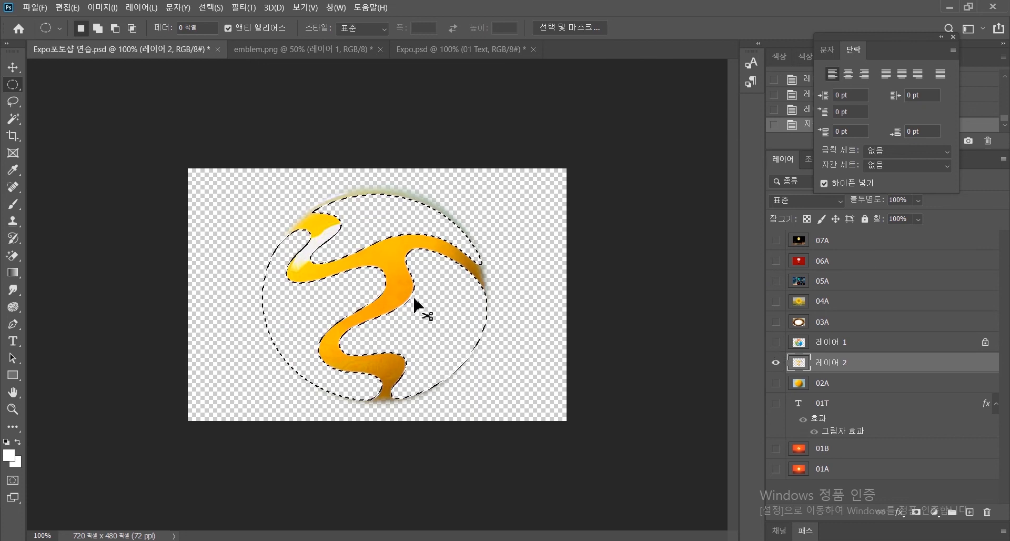
pyautogui.hotkey('ctrl', 'z')
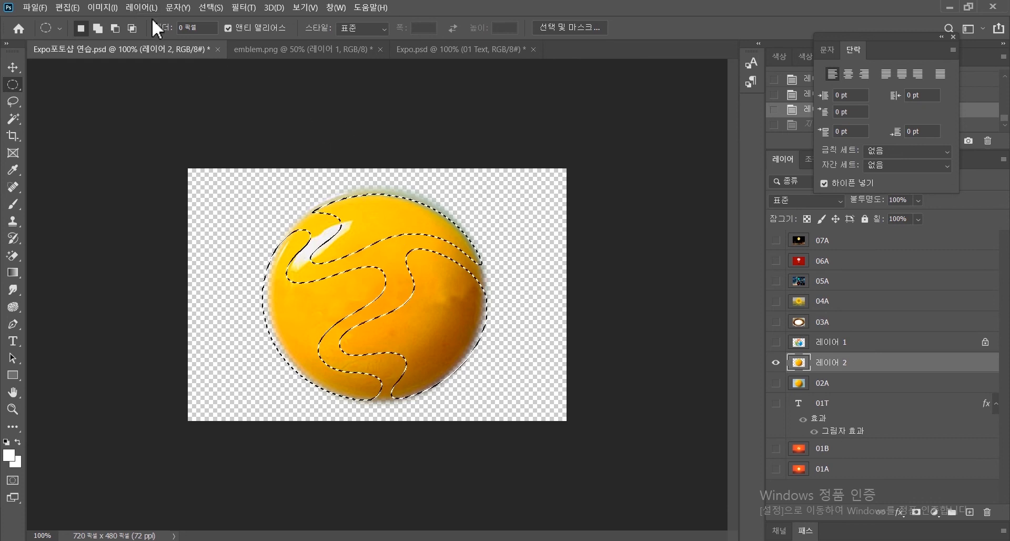
# Step: Examine the finished yolk emblem on layer 02B of Expo.psd and return to the practice PSD
pyautogui.click(471, 50)
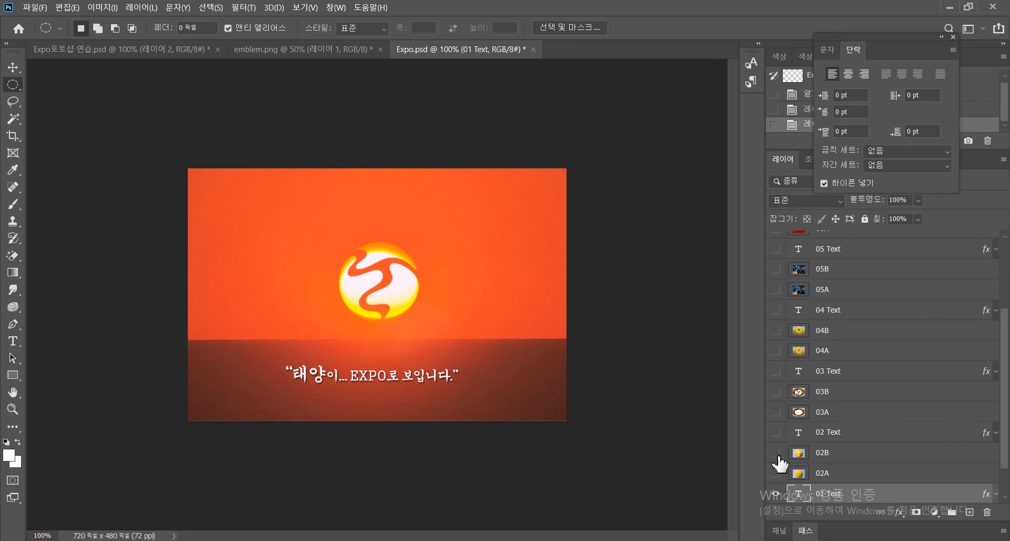
pyautogui.click(777, 454)
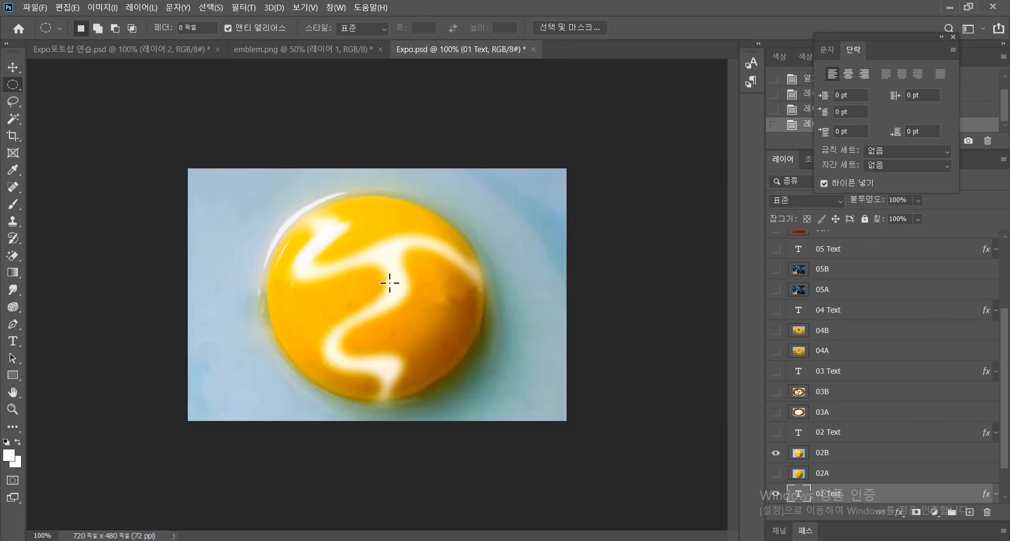
pyautogui.click(105, 50)
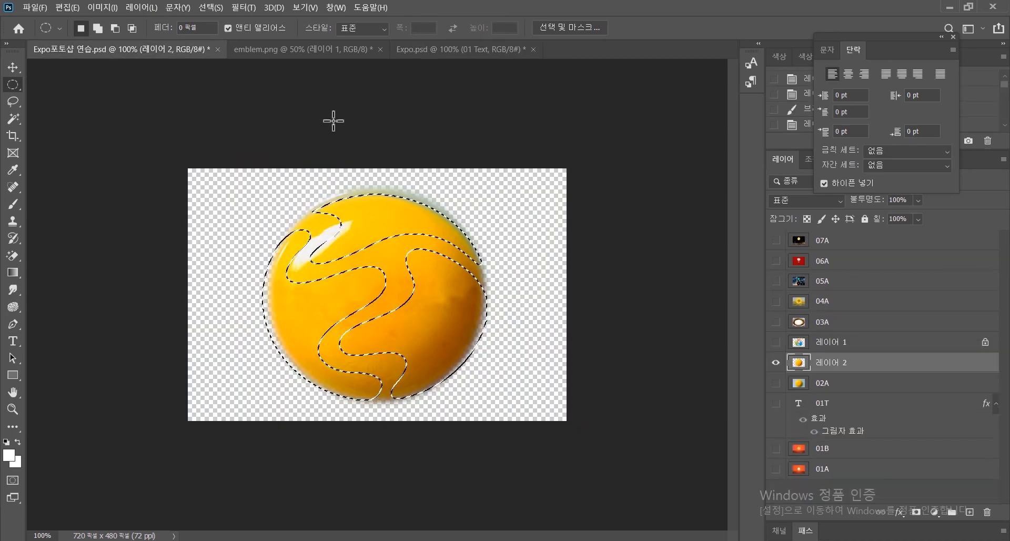
# Step: Expand the emblem-shaped selection by 3 pixels
pyautogui.click(210, 7)
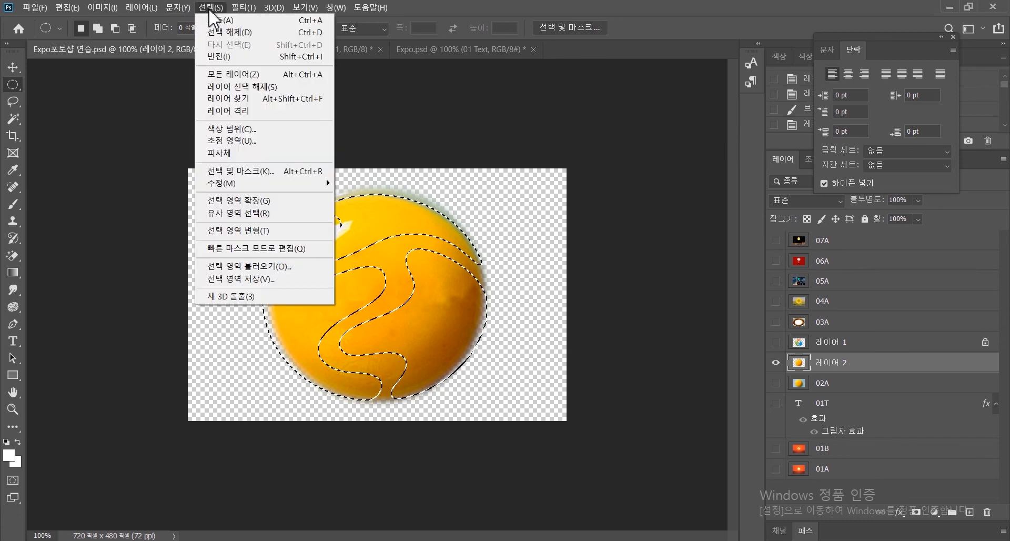
pyautogui.moveTo(232, 186)
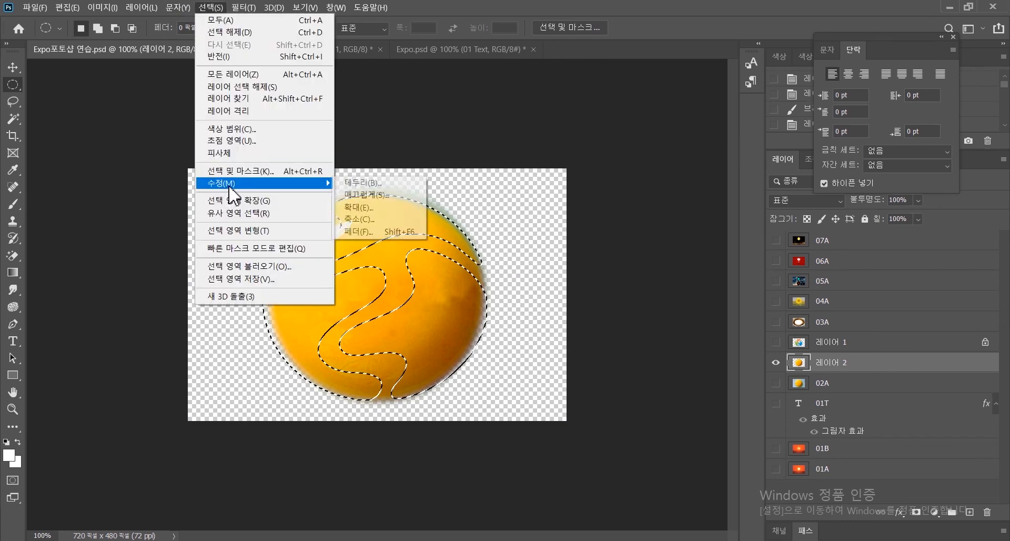
pyautogui.click(362, 206)
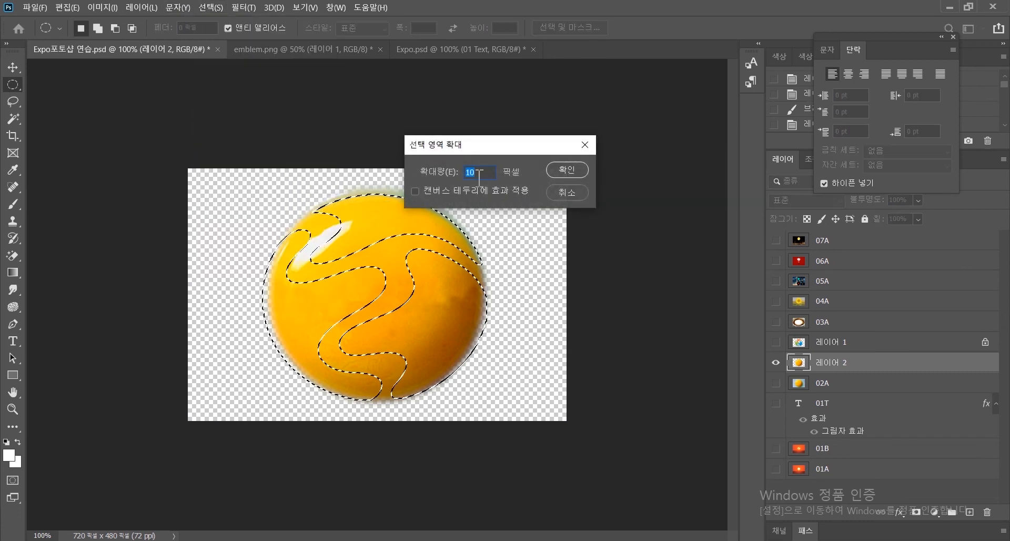
pyautogui.write('3')
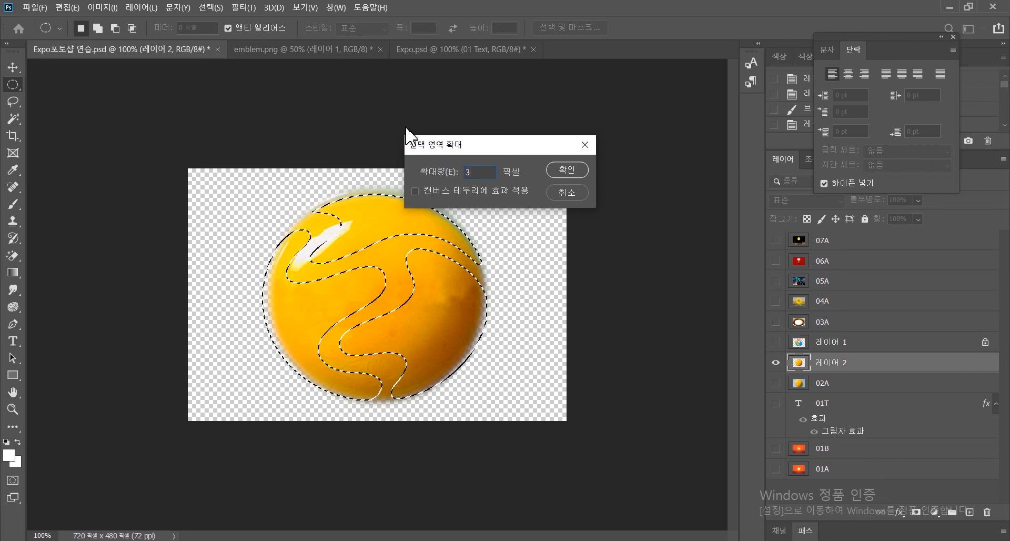
pyautogui.click(569, 170)
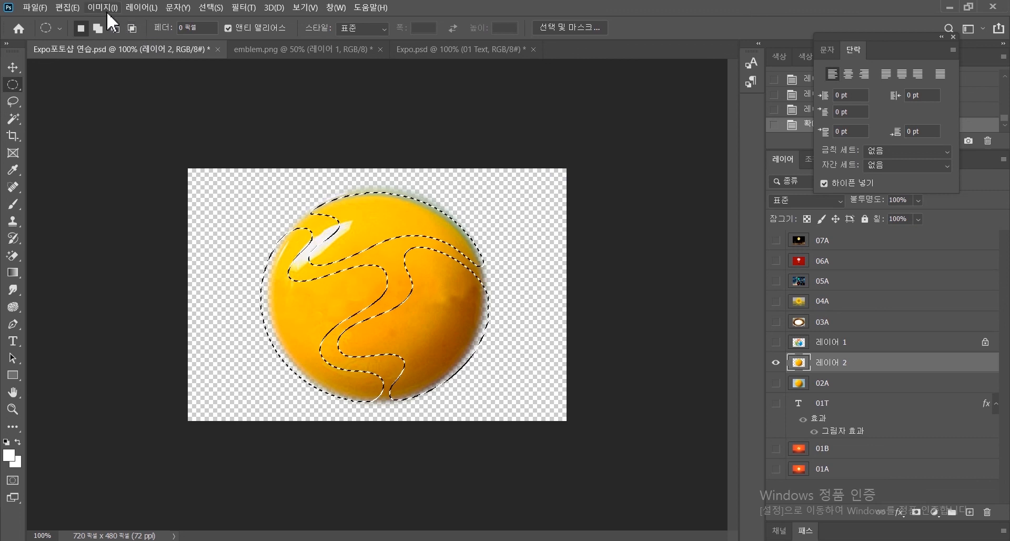
# Step: Feather the expanded emblem selection with a 3-pixel radius
pyautogui.click(209, 8)
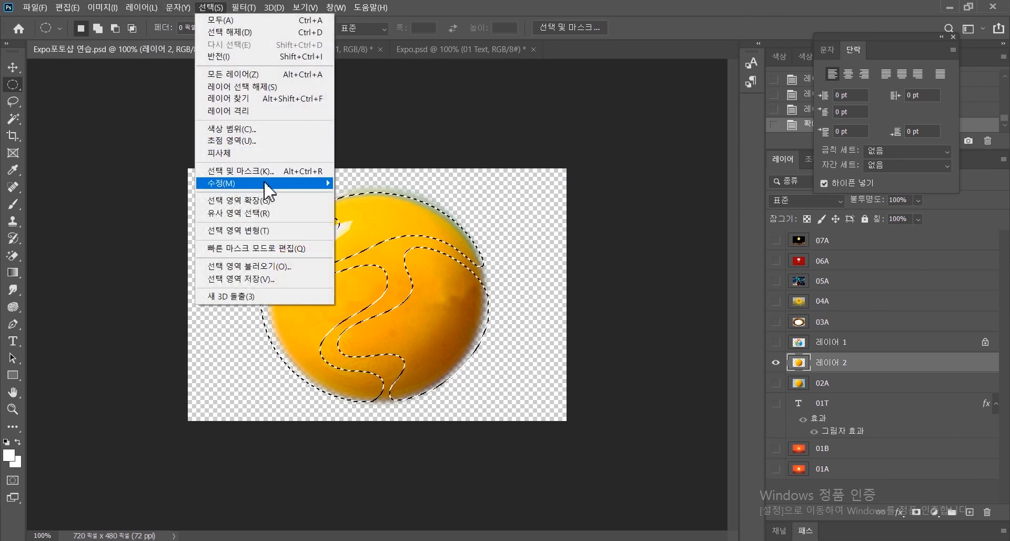
pyautogui.moveTo(332, 190)
pyautogui.click(362, 232)
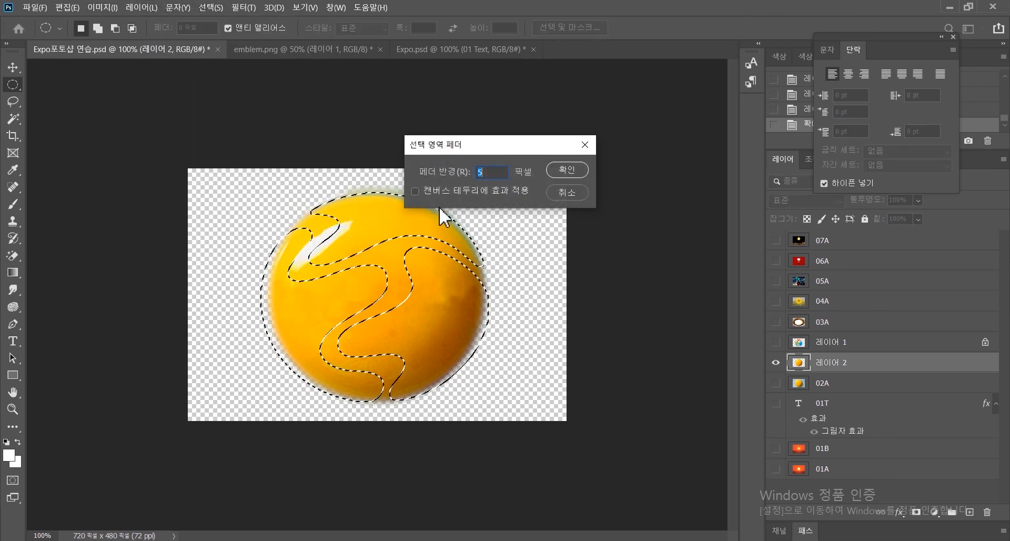
pyautogui.write('3')
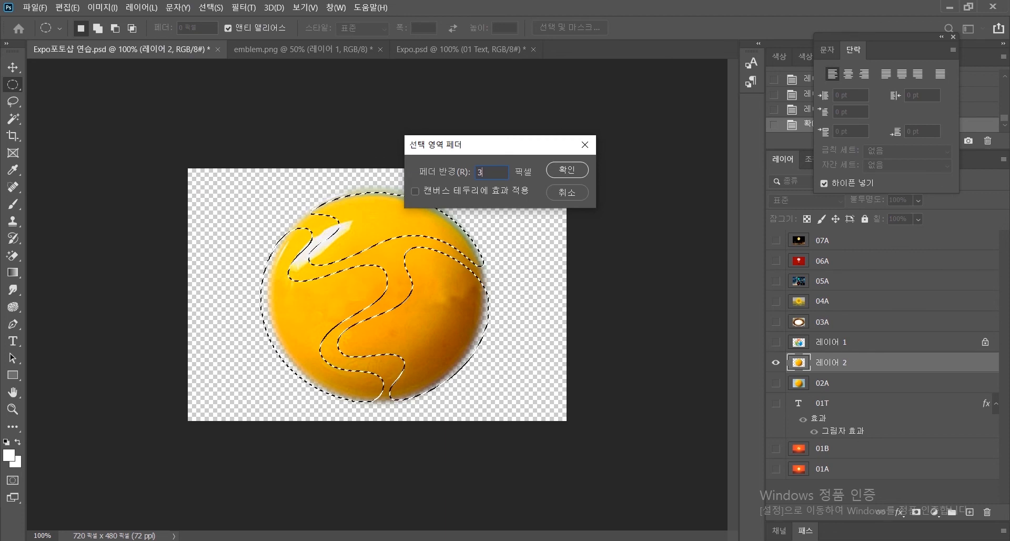
pyautogui.click(566, 170)
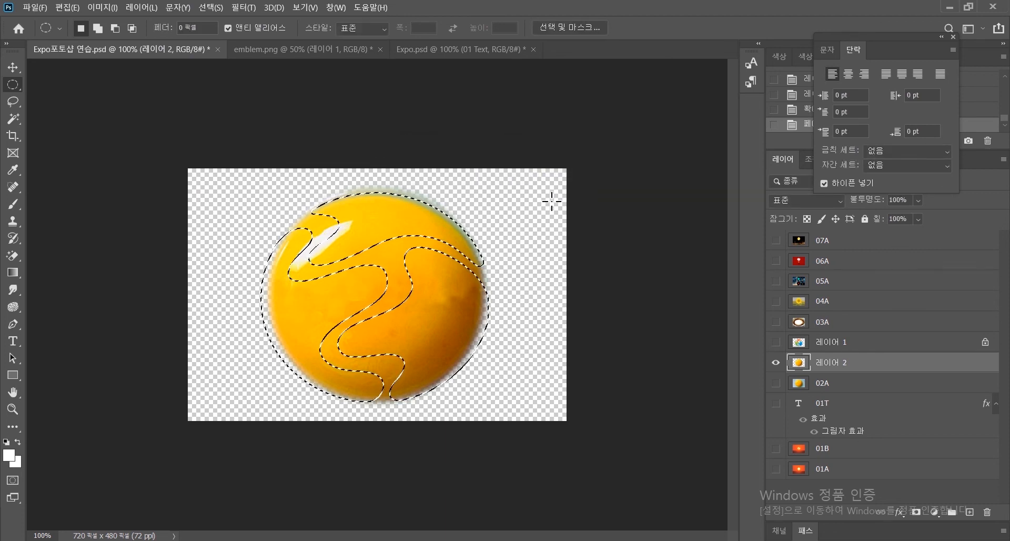
# Step: Delete the feathered emblem areas from the yolk copy, clear the selection, and compare the remaining pattern with the yolk in Expo.psd
pyautogui.press('Delete')
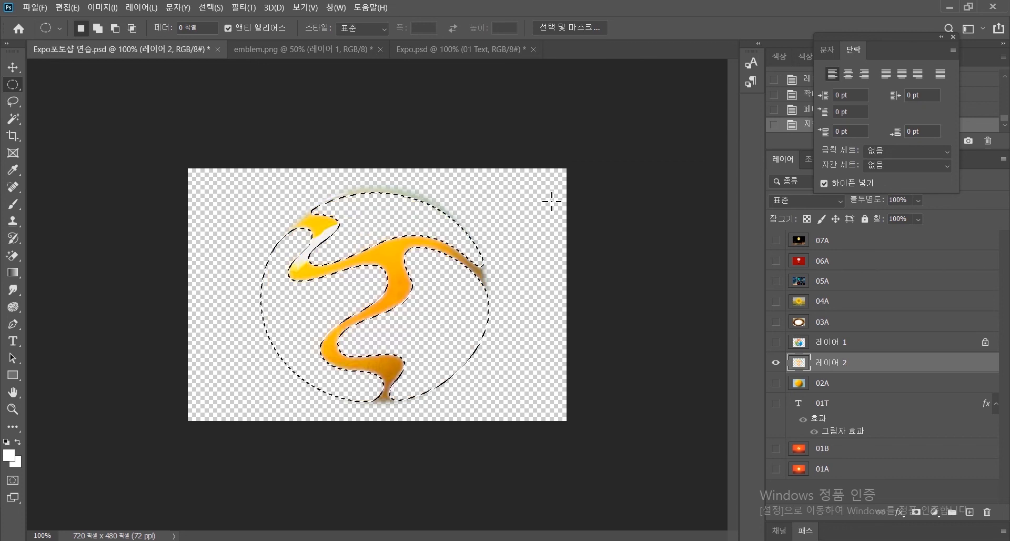
pyautogui.hotkey('ctrl', 'd')
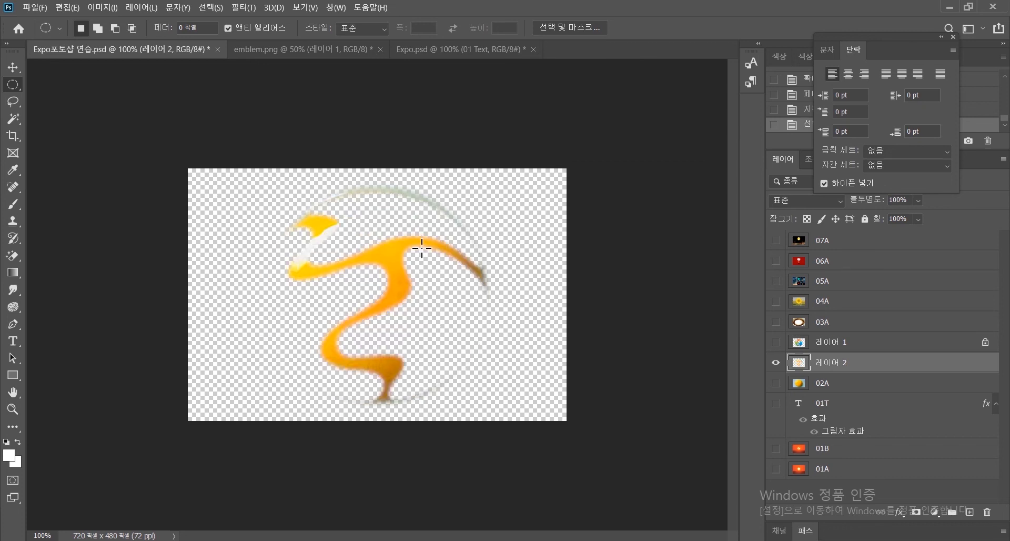
pyautogui.click(14, 68)
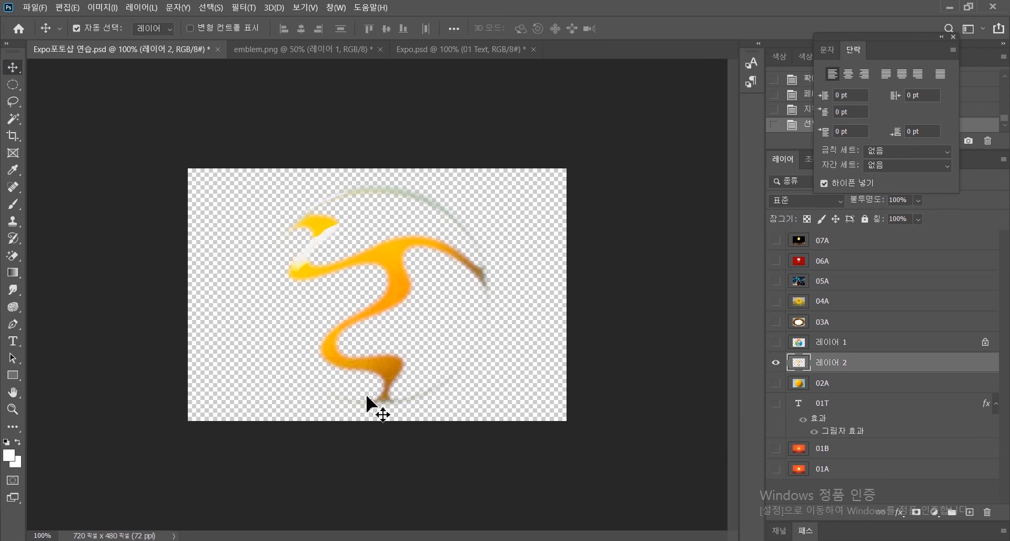
pyautogui.click(491, 55)
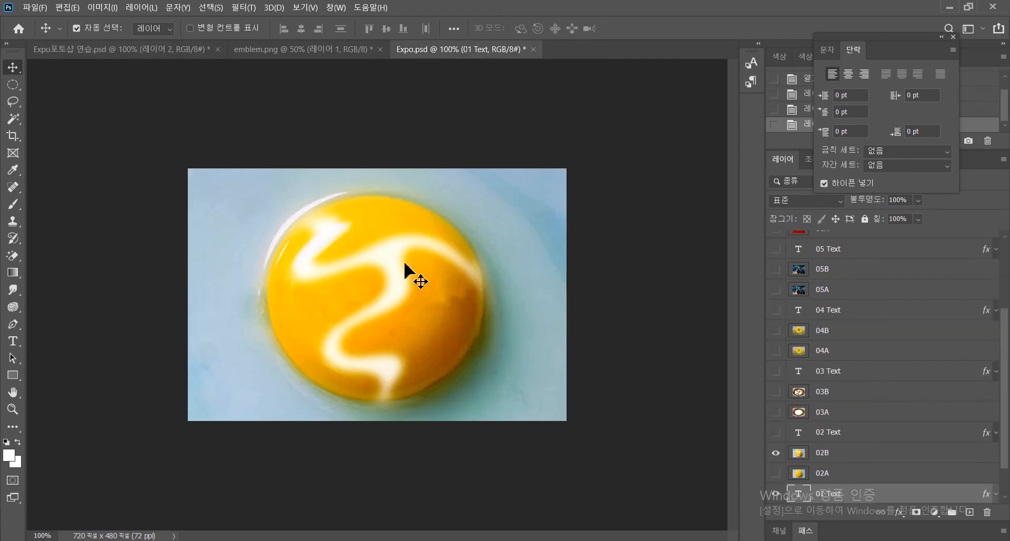
pyautogui.click(62, 49)
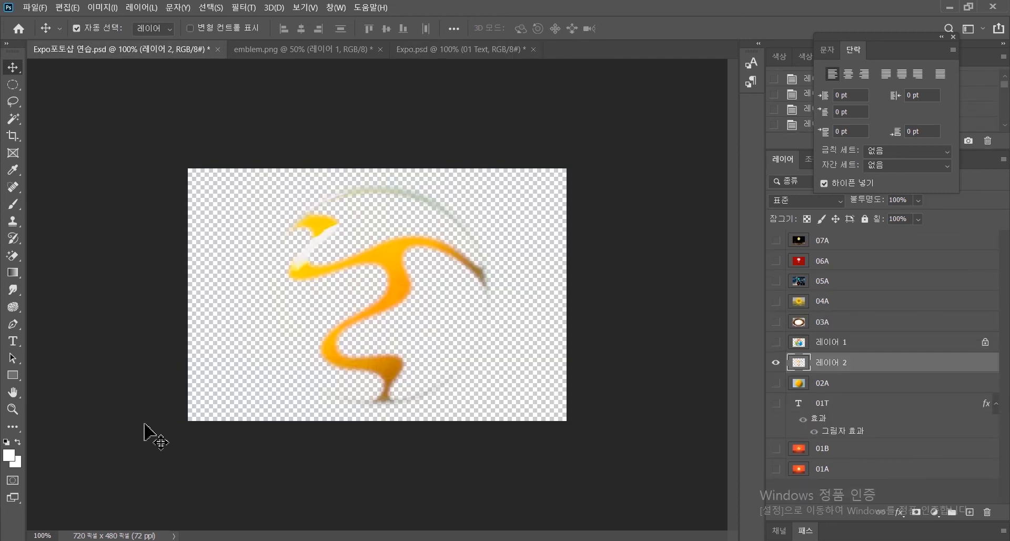
# Step: Lock the transparent pixels of 레이어 2 and paint its remaining yolk stripes white with a 250-pixel brush
pyautogui.click(10, 460)
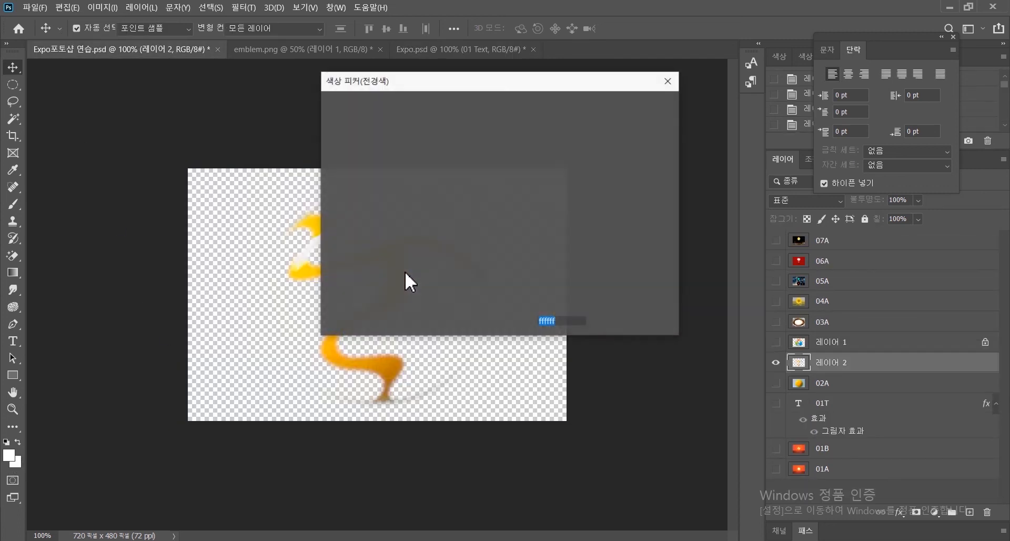
pyautogui.click(630, 106)
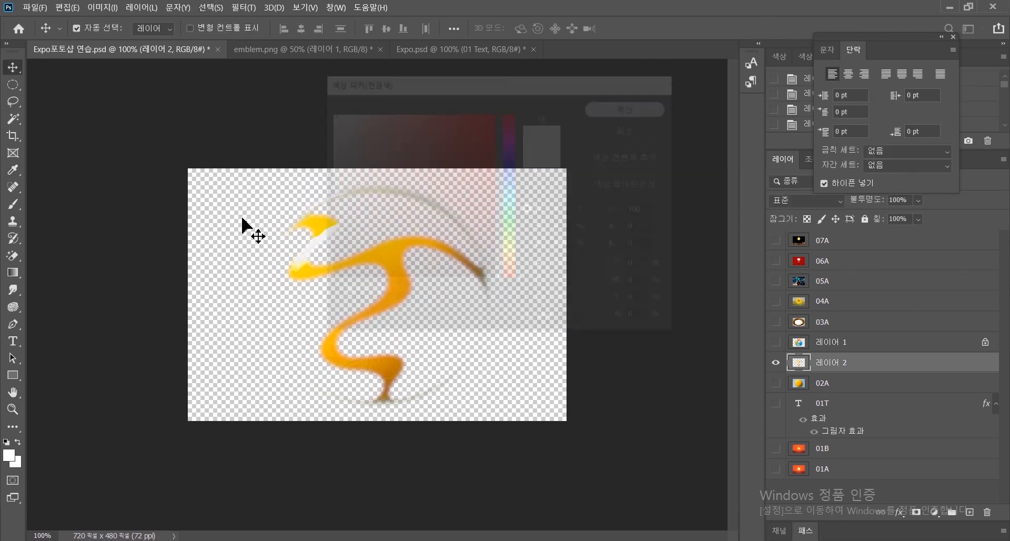
pyautogui.click(13, 204)
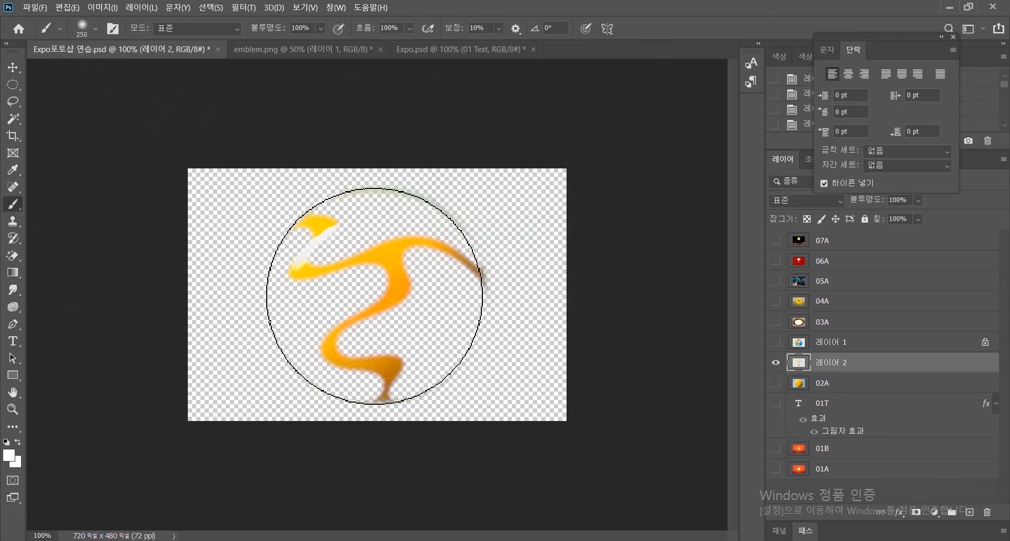
pyautogui.click(809, 220)
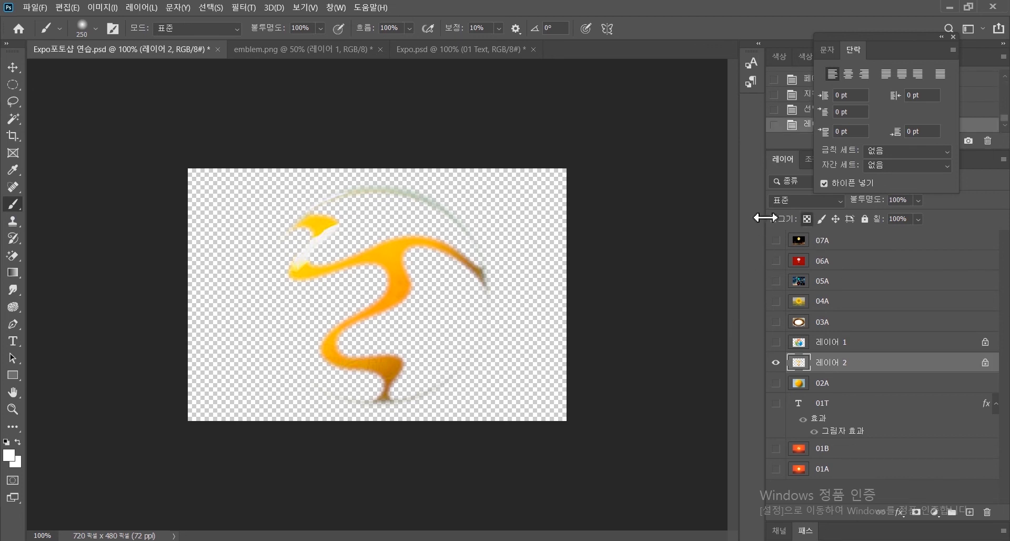
pyautogui.moveTo(276, 198)
pyautogui.mouseDown()
pyautogui.moveTo(259, 275)
pyautogui.moveTo(435, 270)
pyautogui.moveTo(323, 412)
pyautogui.mouseUp()
pyautogui.moveTo(419, 374)
pyautogui.mouseDown()
pyautogui.moveTo(392, 276)
pyautogui.moveTo(343, 340)
pyautogui.moveTo(371, 370)
pyautogui.moveTo(316, 429)
pyautogui.mouseUp()
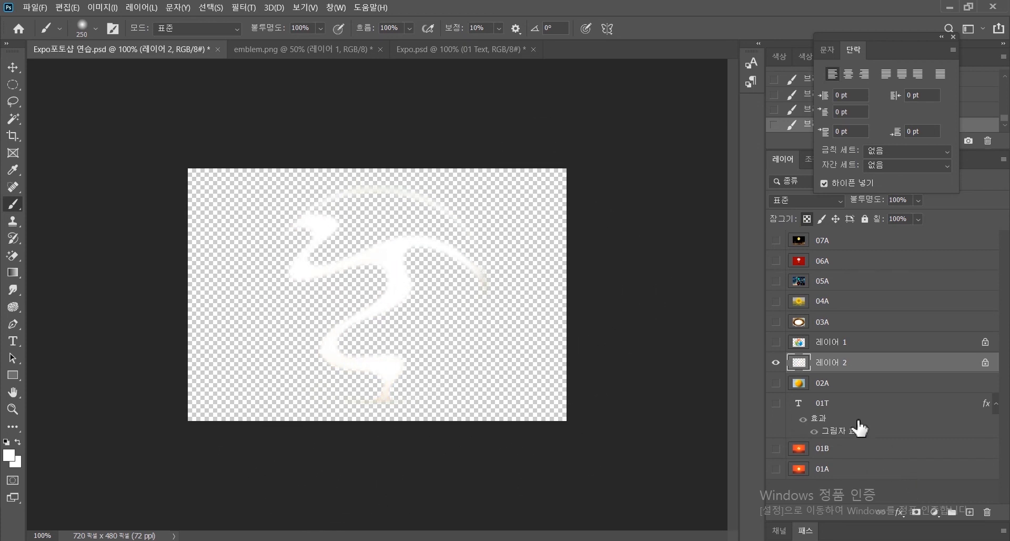
# Step: Unlock the transparent pixels of 레이어 2, erase the faint outer arc around the white stripes, and show layer 02A beneath
pyautogui.click(776, 384)
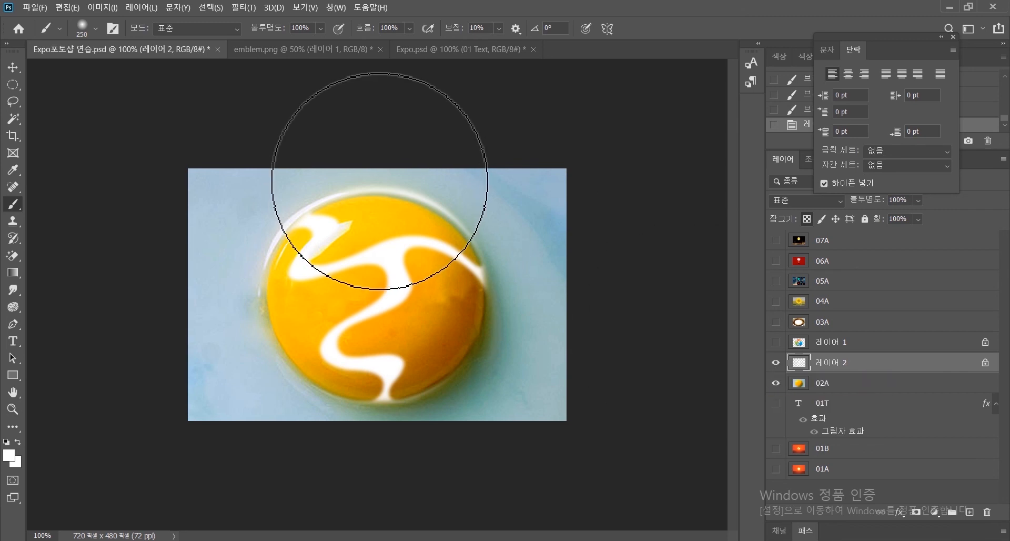
pyautogui.click(776, 384)
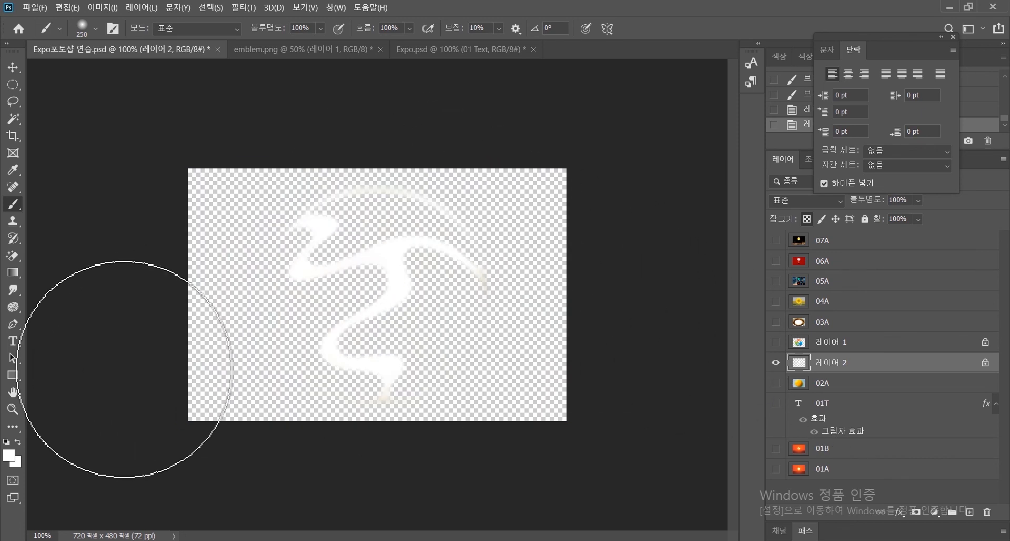
pyautogui.click(13, 256)
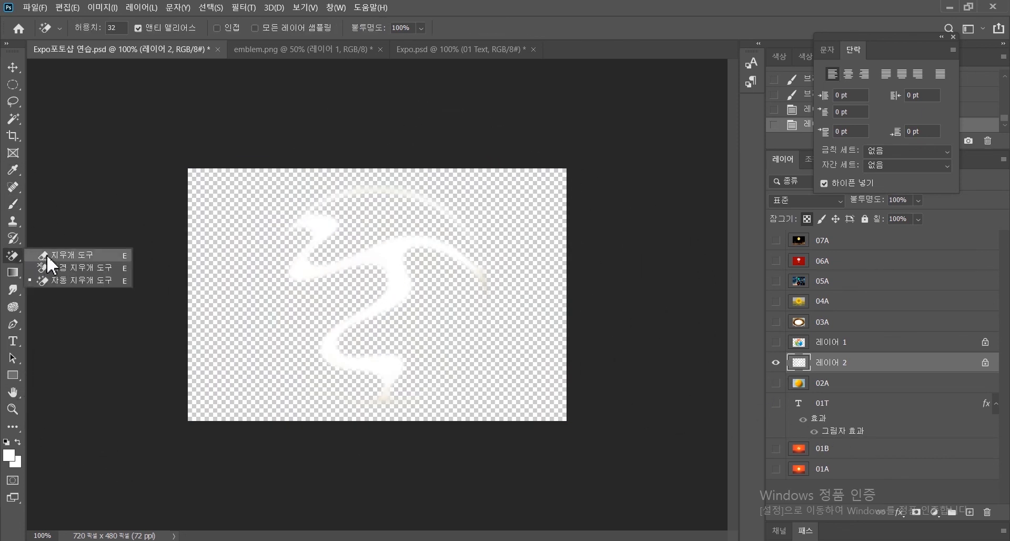
pyautogui.click(46, 255)
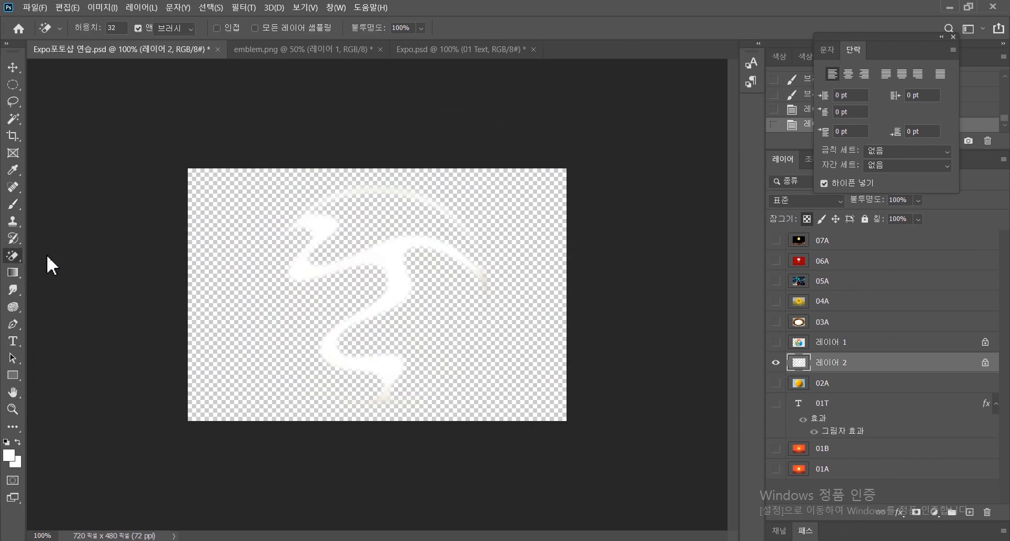
pyautogui.click(808, 219)
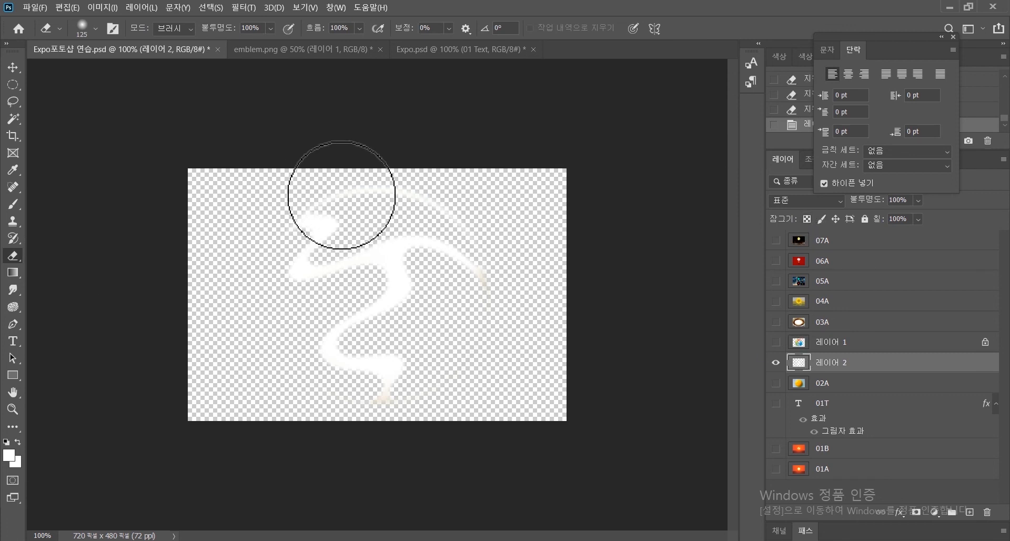
pyautogui.moveTo(343, 187)
pyautogui.mouseDown()
pyautogui.moveTo(453, 198)
pyautogui.moveTo(501, 239)
pyautogui.moveTo(406, 180)
pyautogui.moveTo(350, 169)
pyautogui.moveTo(316, 192)
pyautogui.moveTo(295, 188)
pyautogui.moveTo(425, 185)
pyautogui.moveTo(510, 239)
pyautogui.moveTo(462, 397)
pyautogui.moveTo(405, 424)
pyautogui.moveTo(230, 437)
pyautogui.moveTo(399, 413)
pyautogui.moveTo(532, 275)
pyautogui.moveTo(509, 264)
pyautogui.moveTo(512, 282)
pyautogui.mouseUp()
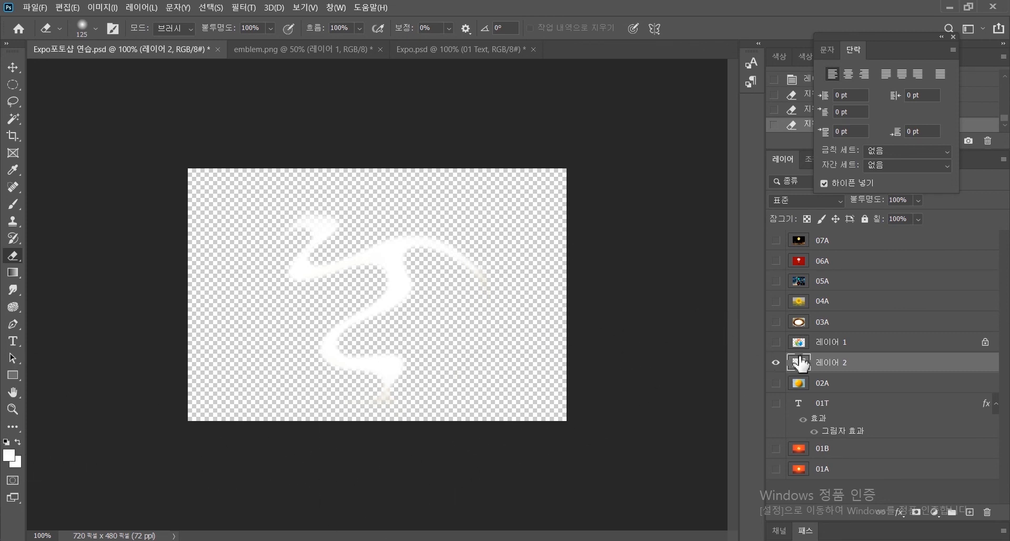
pyautogui.click(776, 382)
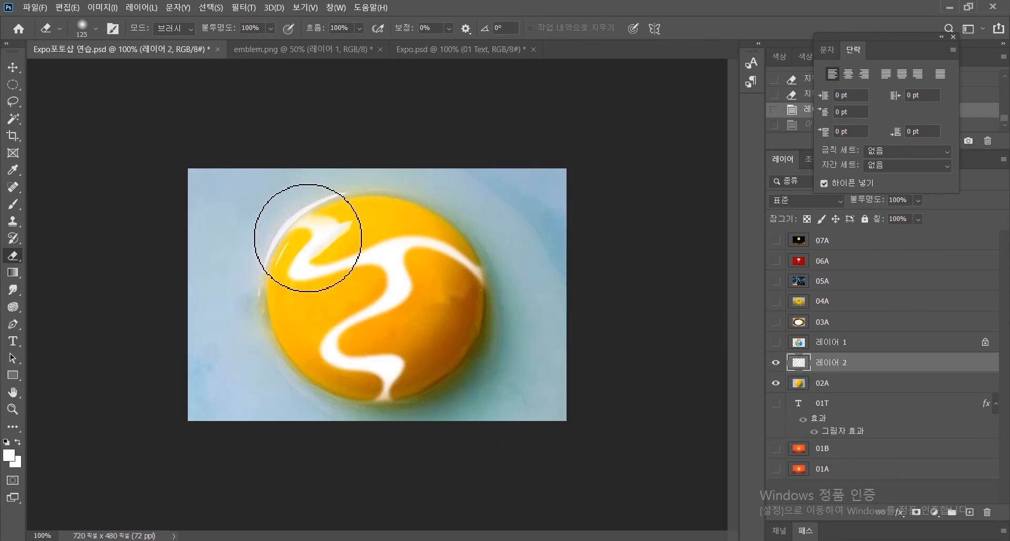
# Step: Duplicate layer 02A and merge the white stripes of 레이어 2 down into the copy
pyautogui.click(876, 388)
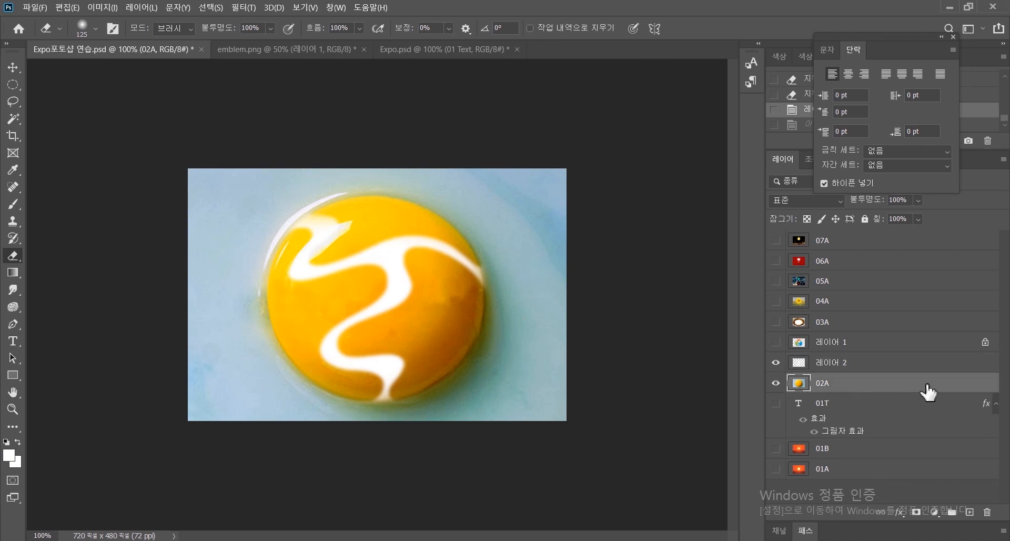
pyautogui.moveTo(934, 392); pyautogui.dragTo(970, 512)
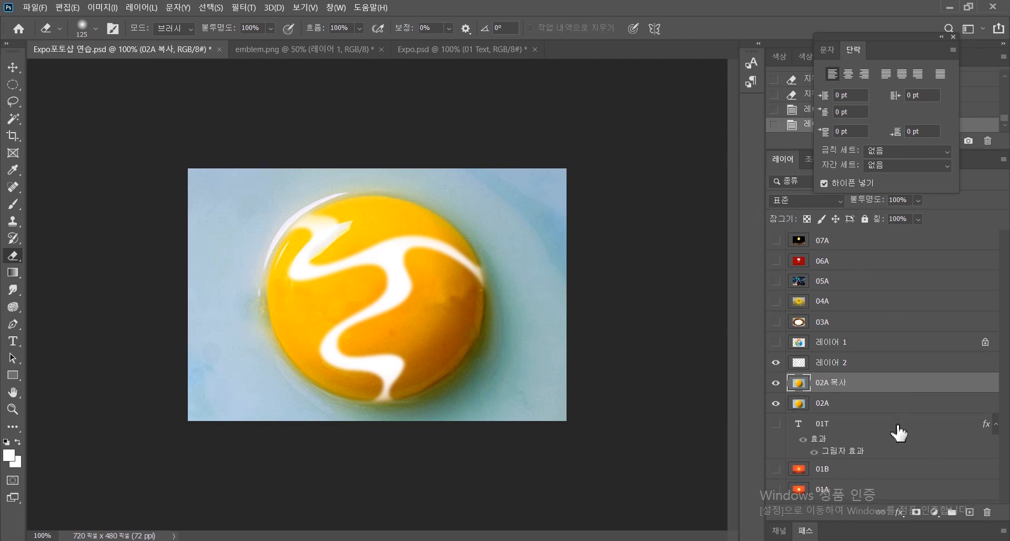
pyautogui.click(849, 368)
pyautogui.click(776, 383)
pyautogui.click(777, 405)
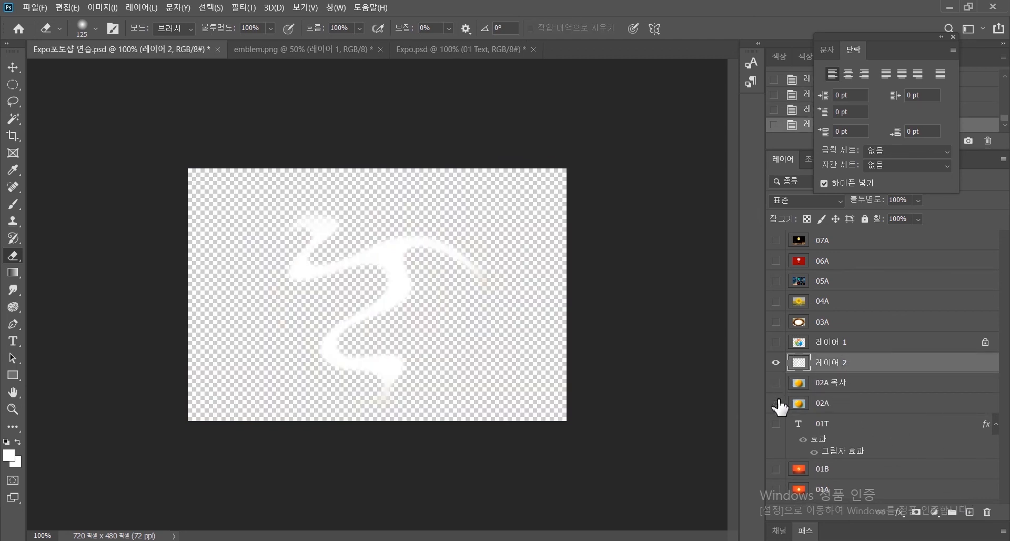
pyautogui.moveTo(775, 383); pyautogui.dragTo(777, 402)
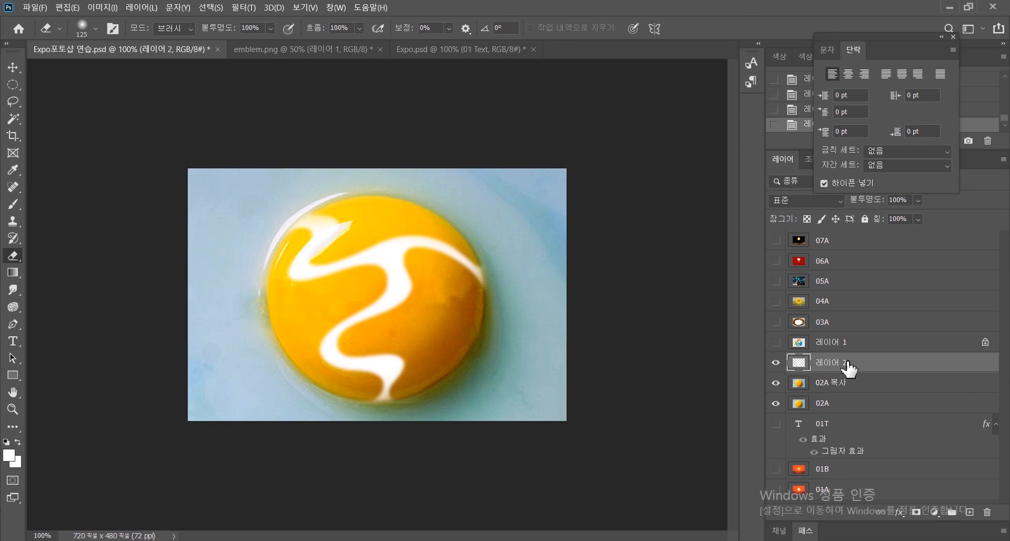
pyautogui.click(1003, 159)
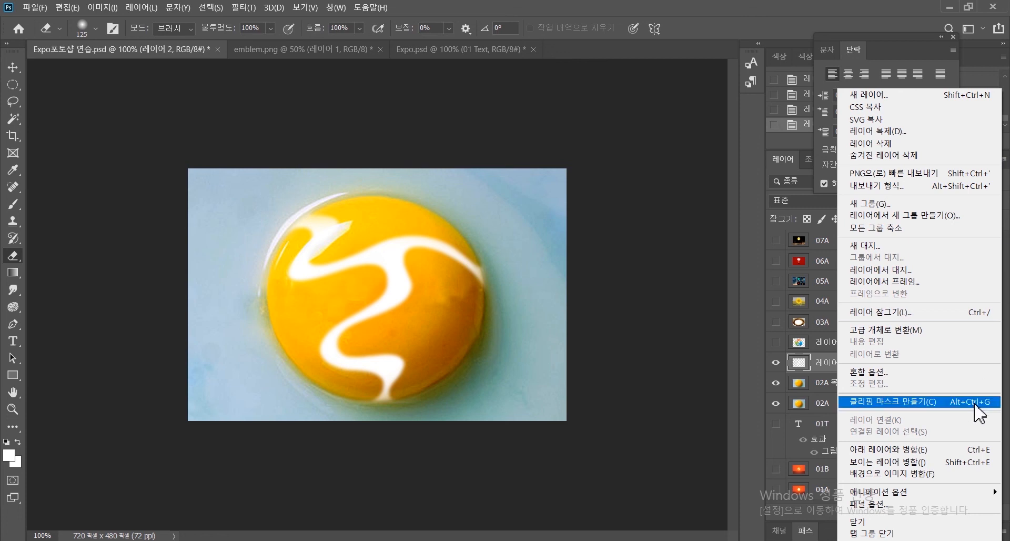
pyautogui.click(942, 449)
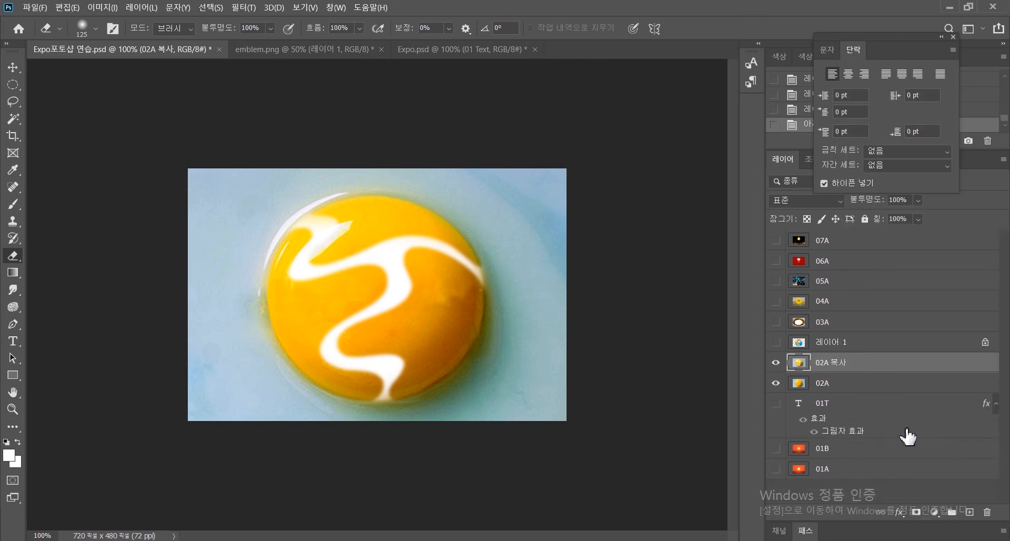
# Step: Rename the merged yolk layer as 02B
pyautogui.doubleClick(845, 362)
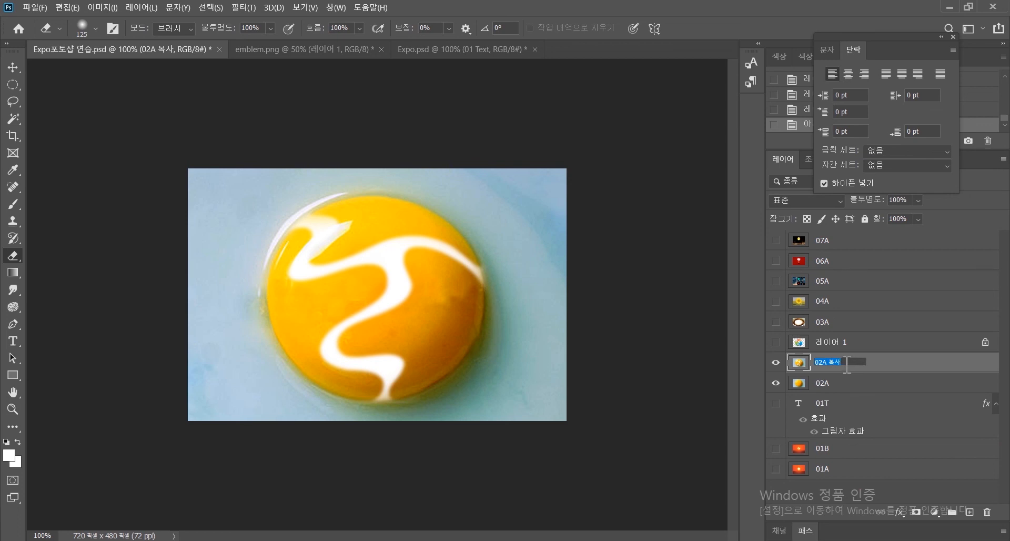
pyautogui.press('BackSpace')
pyautogui.press('BackSpace')
pyautogui.press('Return')
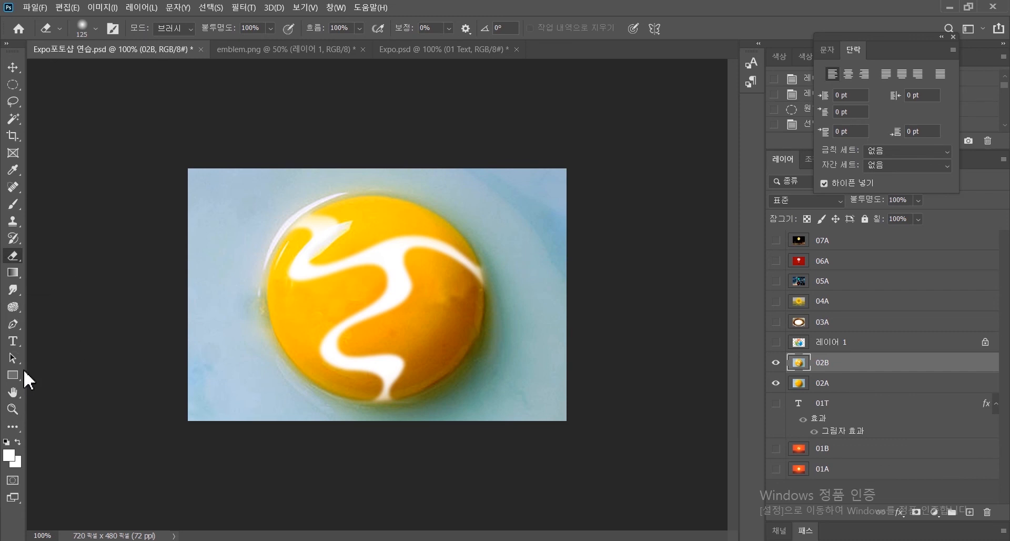
# Step: Add the white 30 pt caption “계란이... EXPO로 보입니다.” and center it over the yolk
pyautogui.click(13, 341)
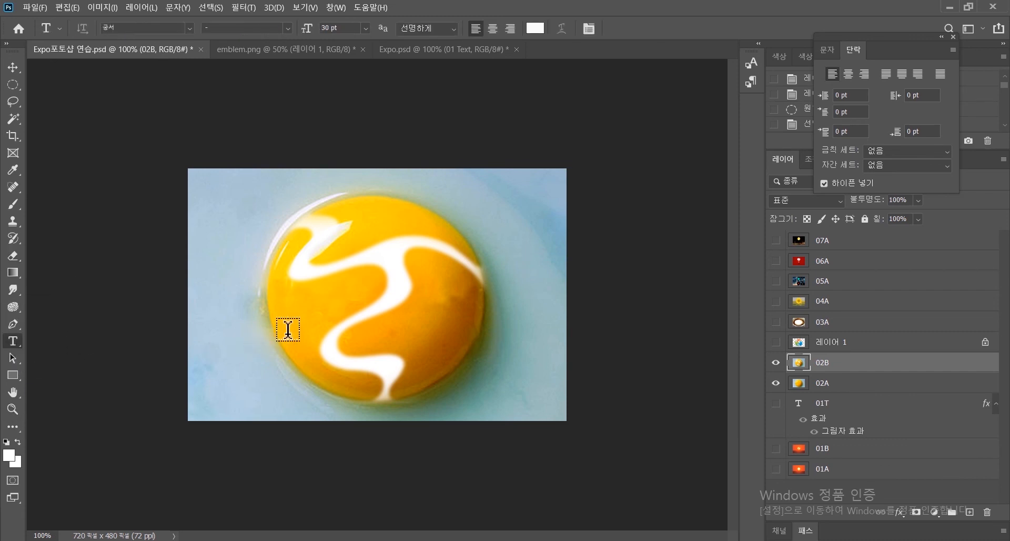
pyautogui.click(320, 295)
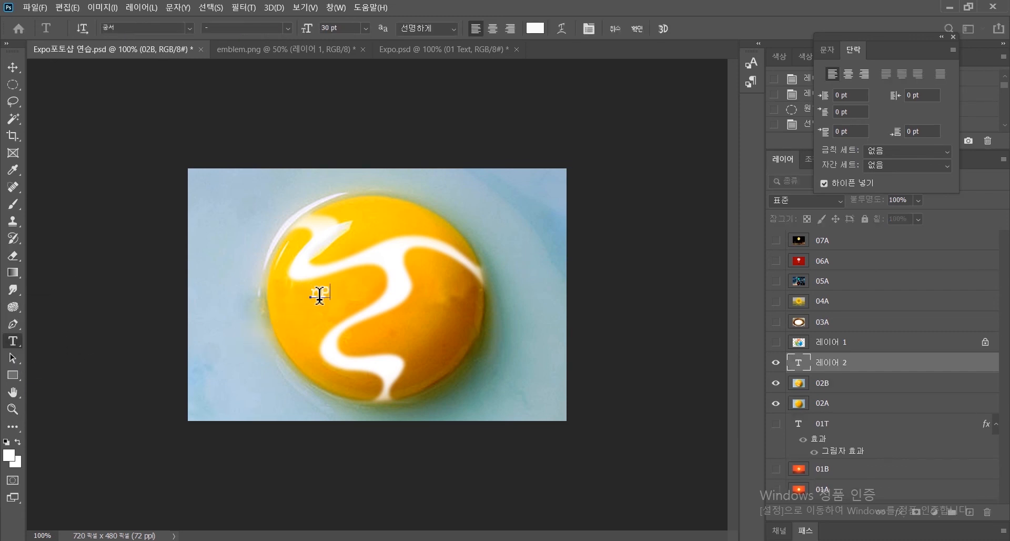
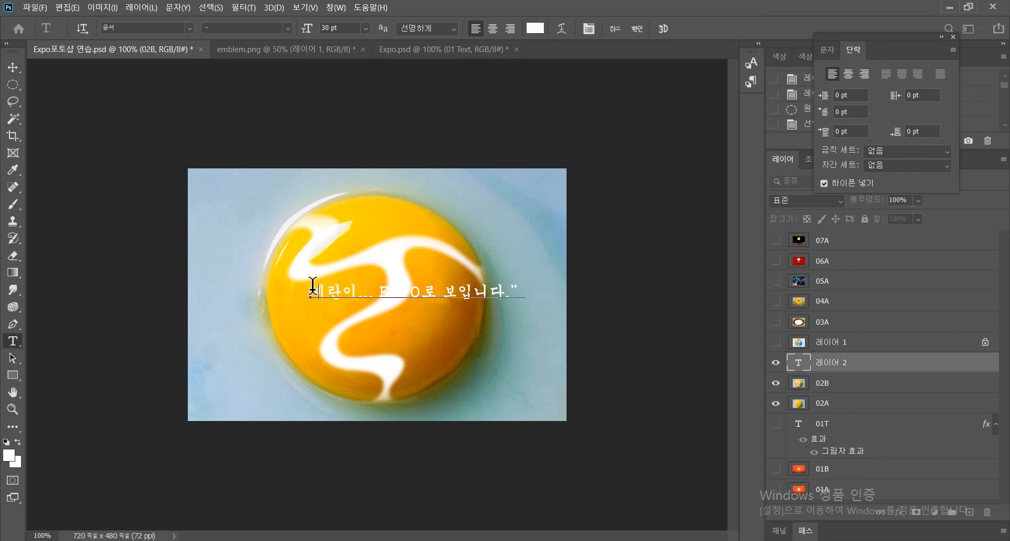
pyautogui.hotkey('ctrl', 'a')
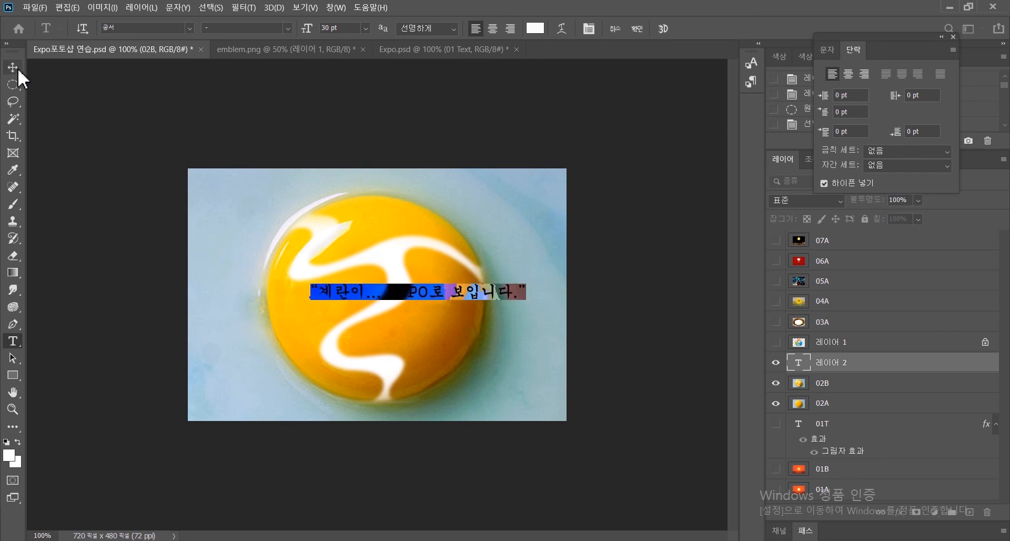
pyautogui.click(14, 68)
pyautogui.moveTo(411, 305); pyautogui.dragTo(381, 304)
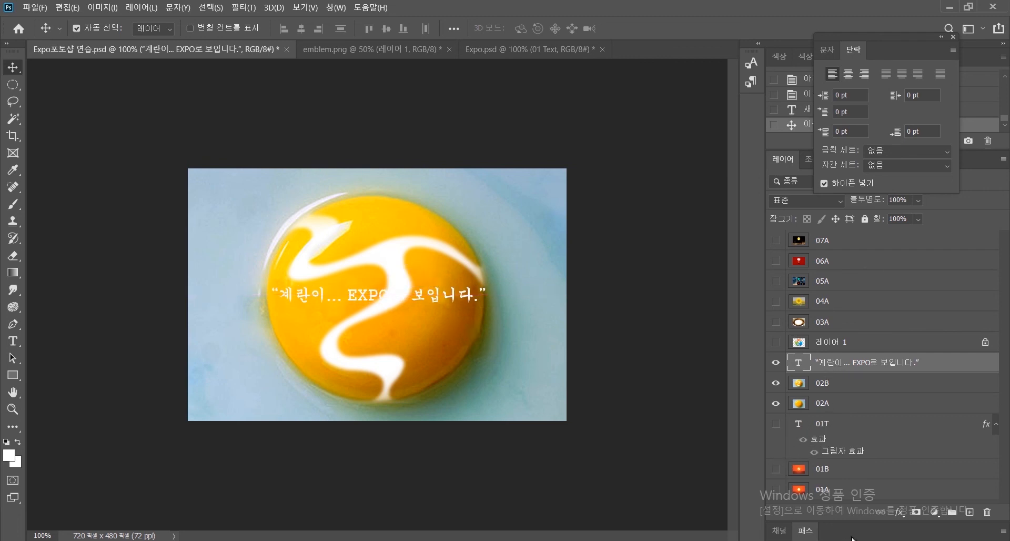
# Step: Apply a drop shadow to the yolk caption with 72% opacity, 159° angle, 2 px distance, 28% spread and 5 px size
pyautogui.click(899, 512)
pyautogui.click(906, 507)
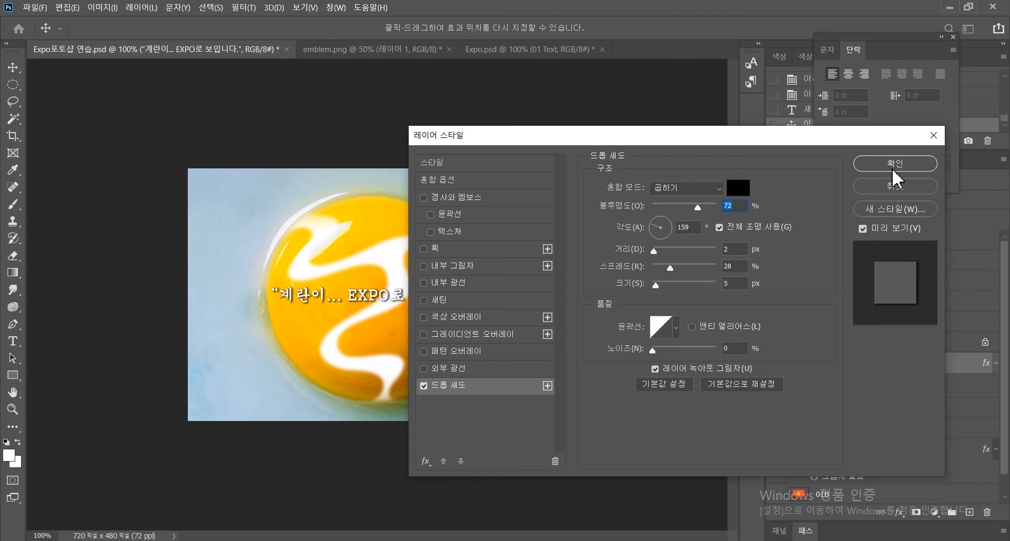
pyautogui.click(893, 164)
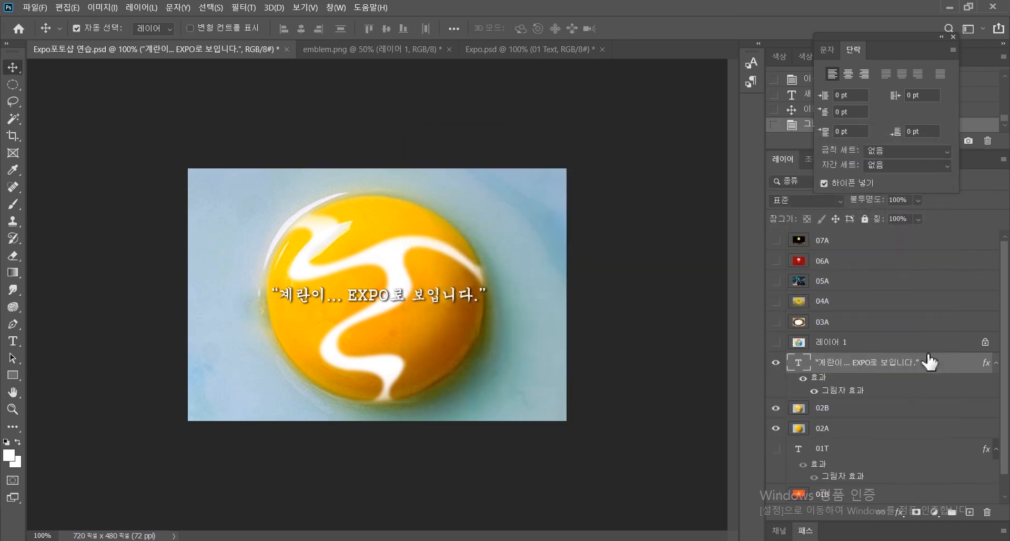
# Step: Rename the yolk caption layer as 02T
pyautogui.doubleClick(871, 363)
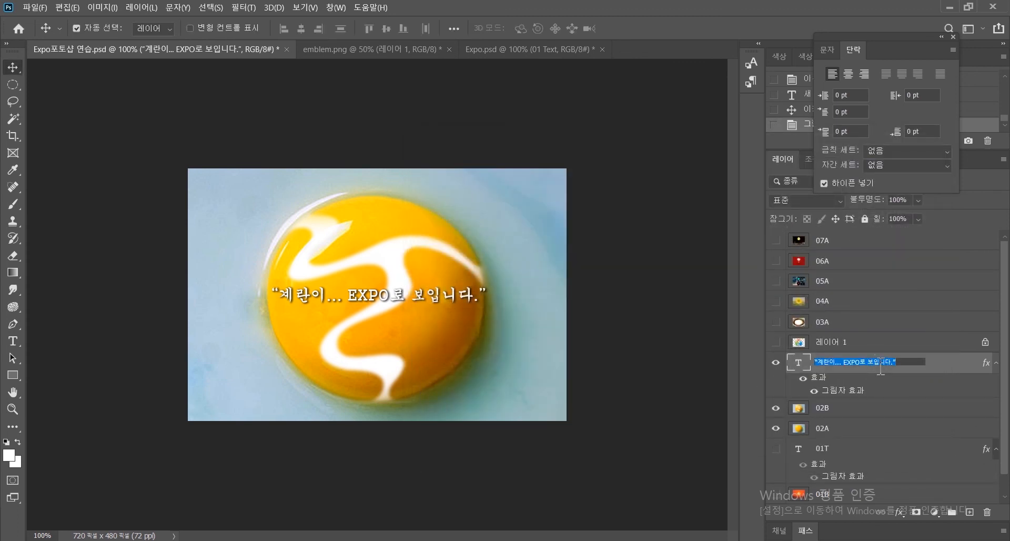
pyautogui.write('02T')
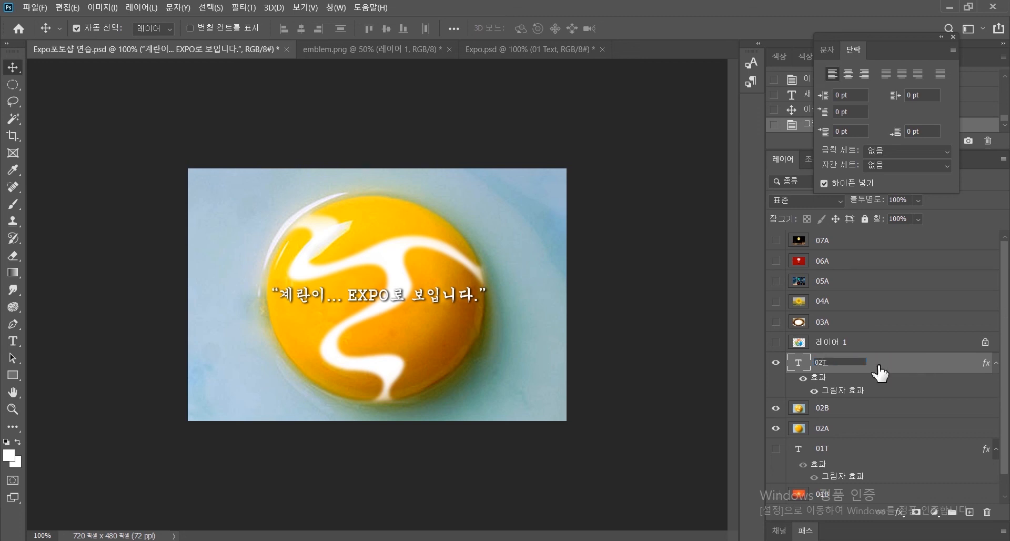
pyautogui.press('Return')
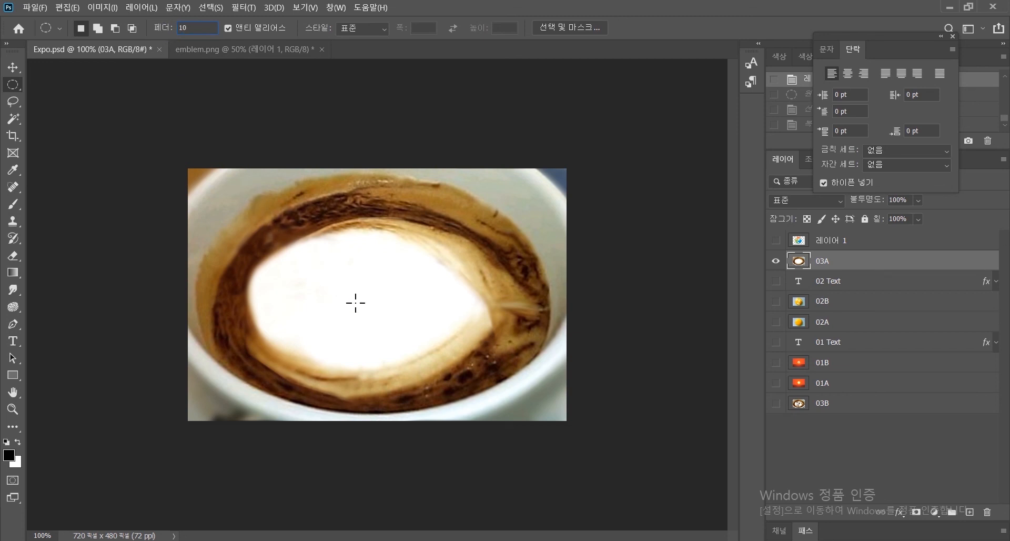
# Step: Select the milk foam of 03A with an ellipse feathered by 10 px and copy the selection to a new layer
pyautogui.moveTo(362, 301); pyautogui.dragTo(498, 211)
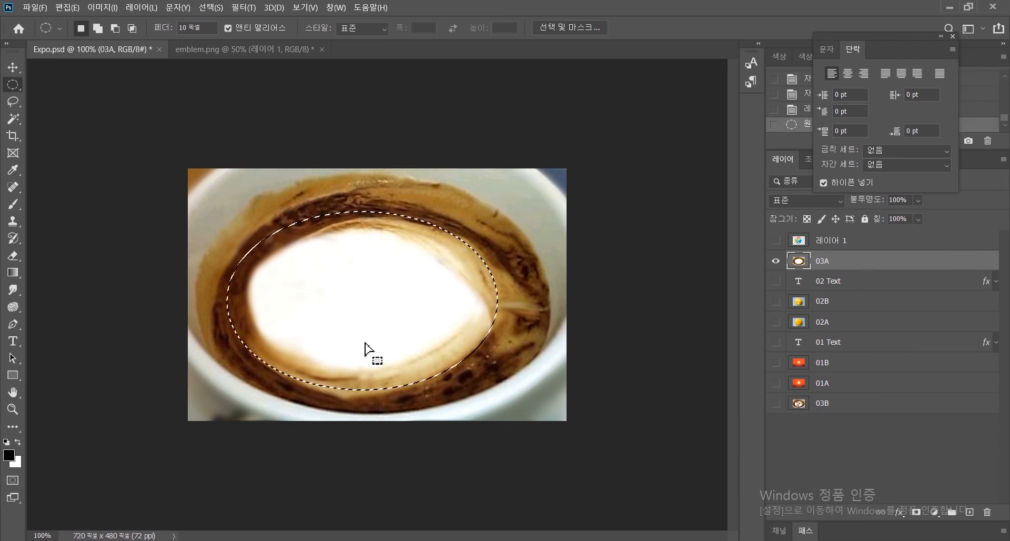
pyautogui.moveTo(368, 323); pyautogui.dragTo(379, 323)
pyautogui.rightClick(374, 288)
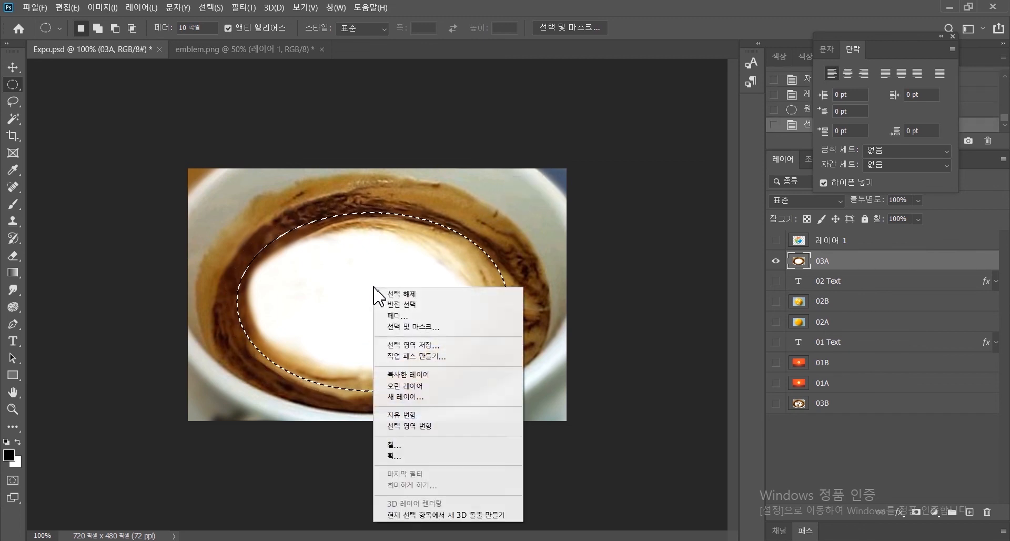
pyautogui.click(415, 374)
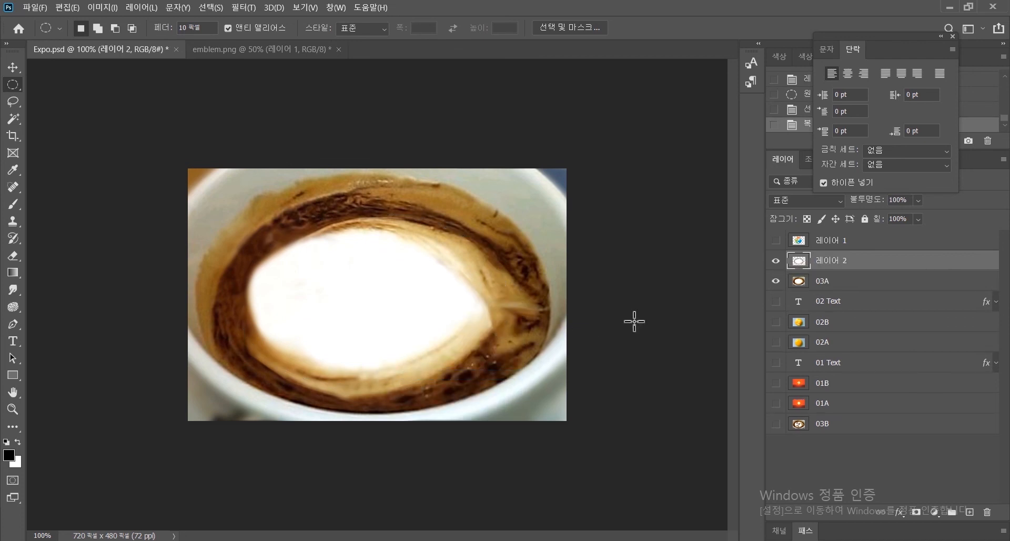
# Step: Hide the 03A cup layer and show the emblem layer above the copied foam oval
pyautogui.click(777, 283)
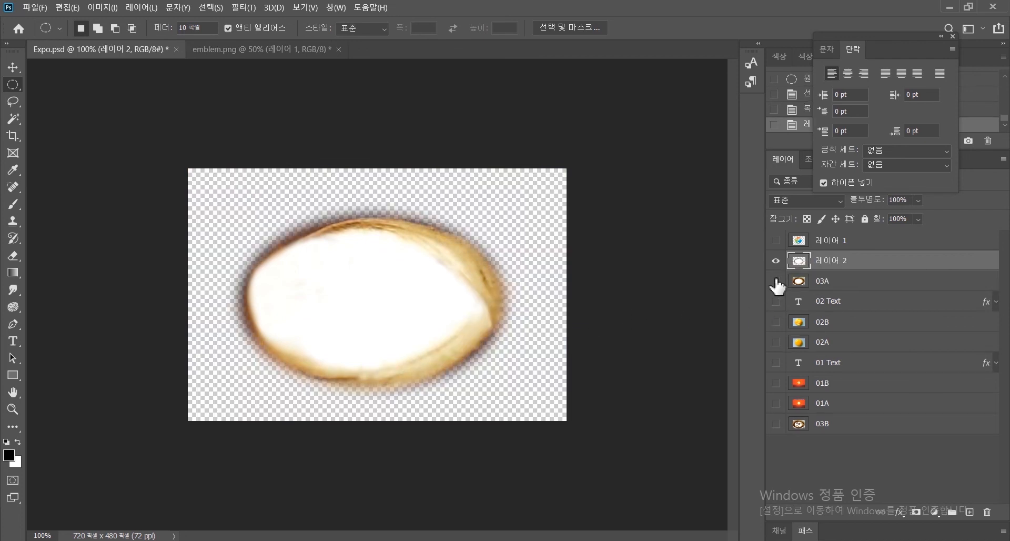
pyautogui.click(777, 282)
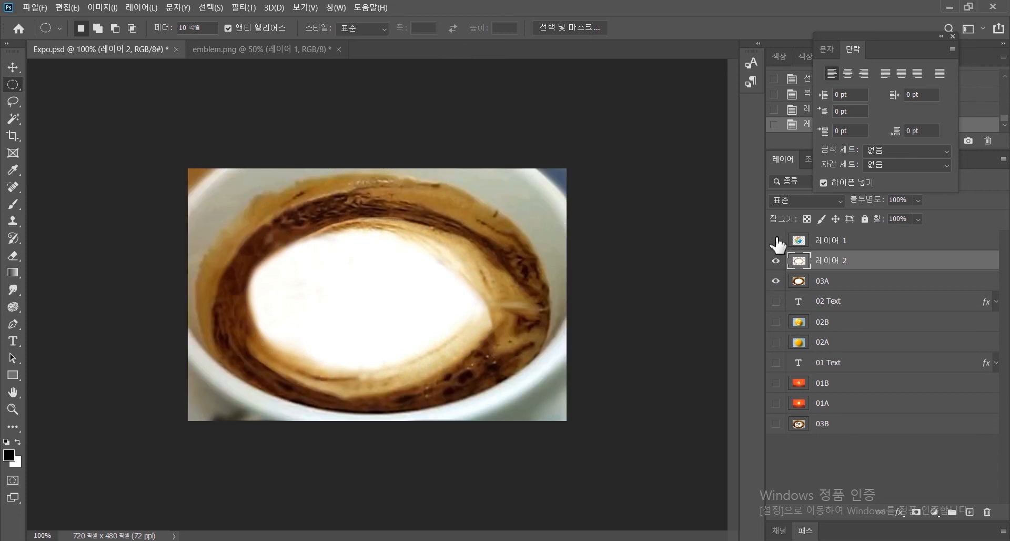
pyautogui.click(776, 241)
pyautogui.click(776, 281)
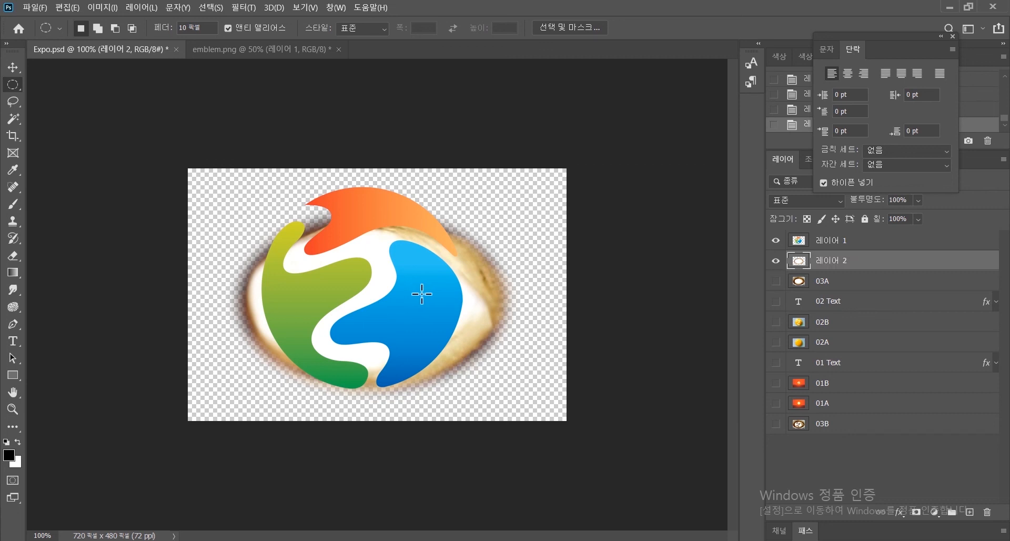
# Step: Free-transform the emblem layer to about 130% width and 89% height, centered at about X 354, Y 244 px over the foam oval
pyautogui.click(13, 67)
pyautogui.click(375, 203)
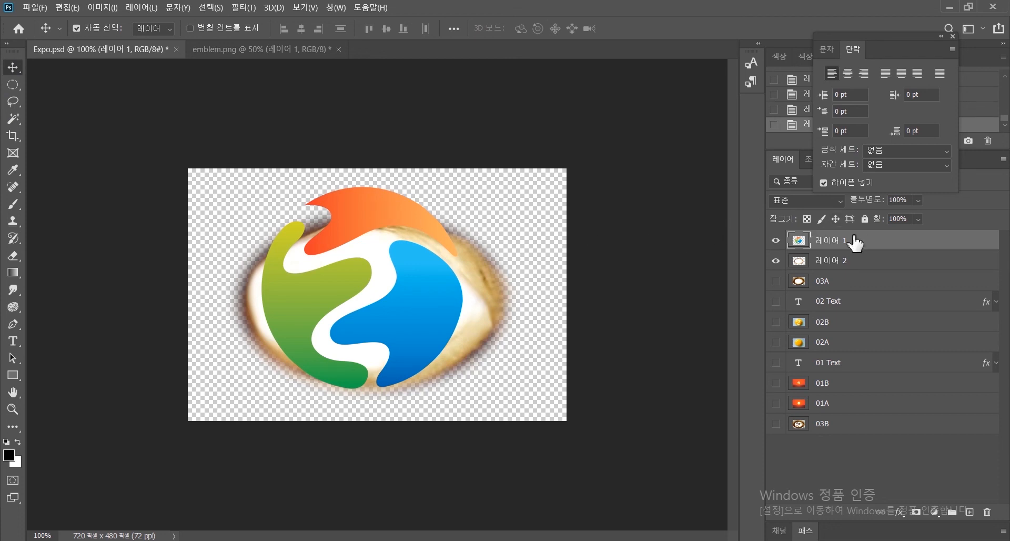
pyautogui.press('ctrl')
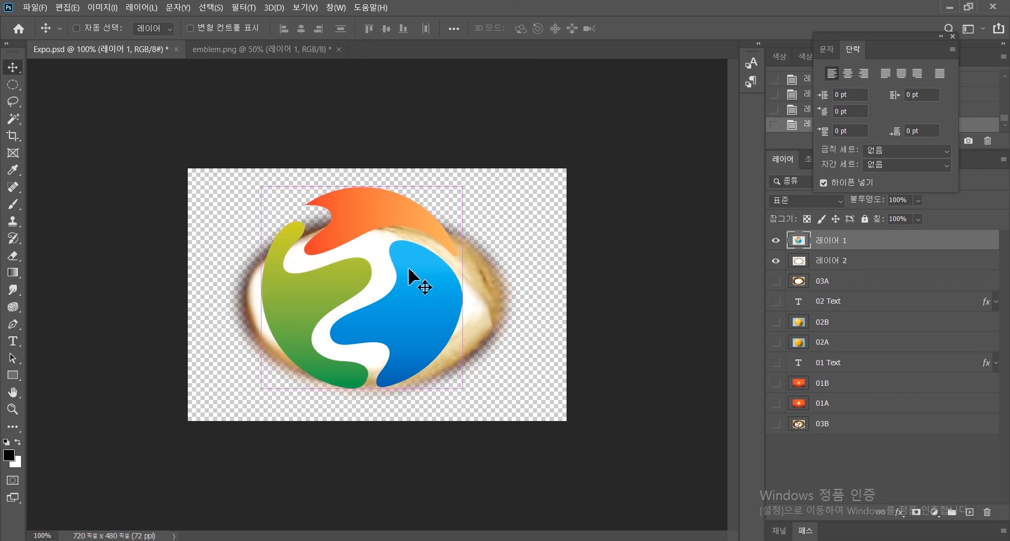
pyautogui.hotkey('ctrl', 't')
pyautogui.moveTo(365, 187); pyautogui.dragTo(372, 220)
pyautogui.moveTo(278, 306); pyautogui.dragTo(254, 306)
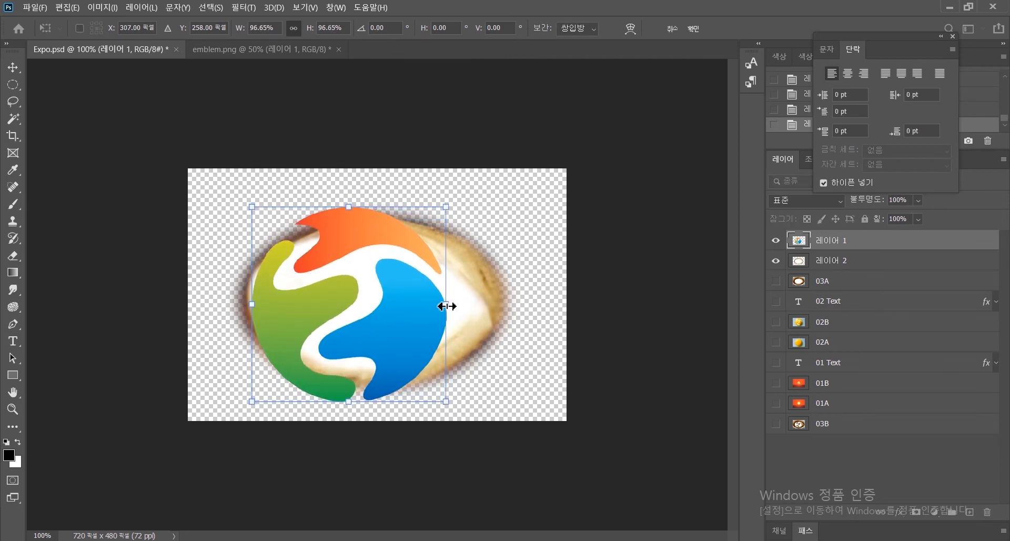
pyautogui.moveTo(447, 306); pyautogui.dragTo(505, 305)
pyautogui.moveTo(380, 406); pyautogui.dragTo(376, 389)
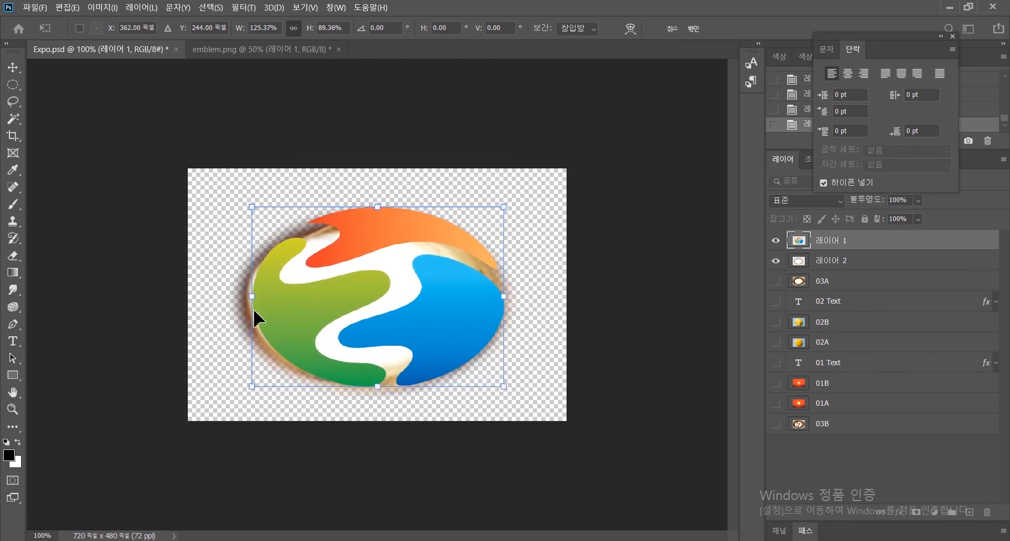
pyautogui.moveTo(252, 297); pyautogui.dragTo(244, 300)
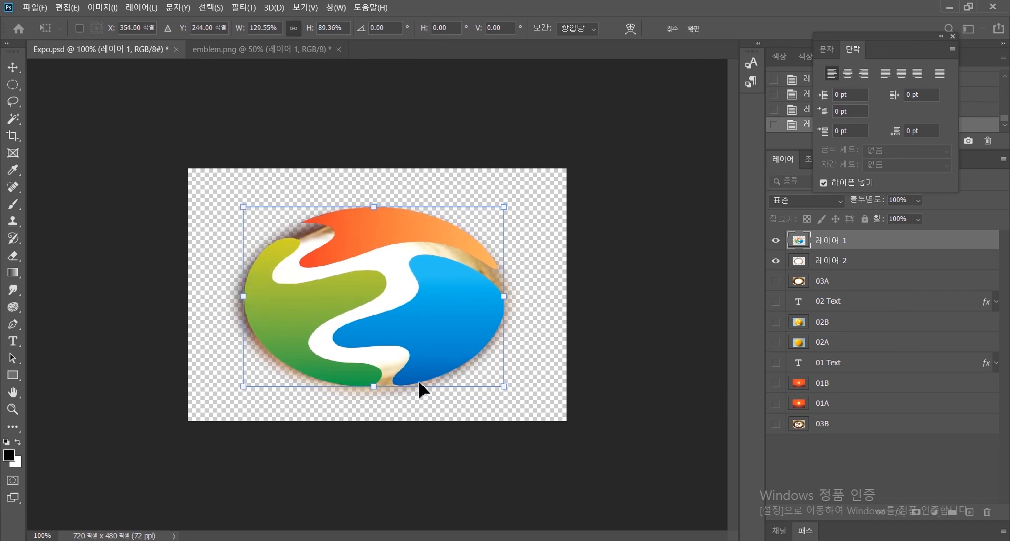
pyautogui.press('Return')
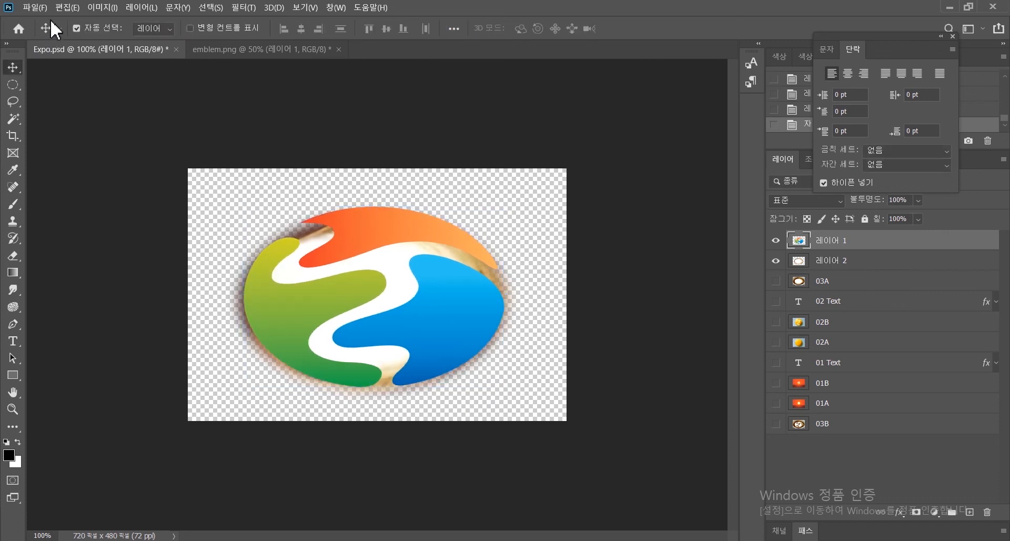
# Step: Start another transform of the stretched emblem layer over the foam oval
pyautogui.click(67, 8)
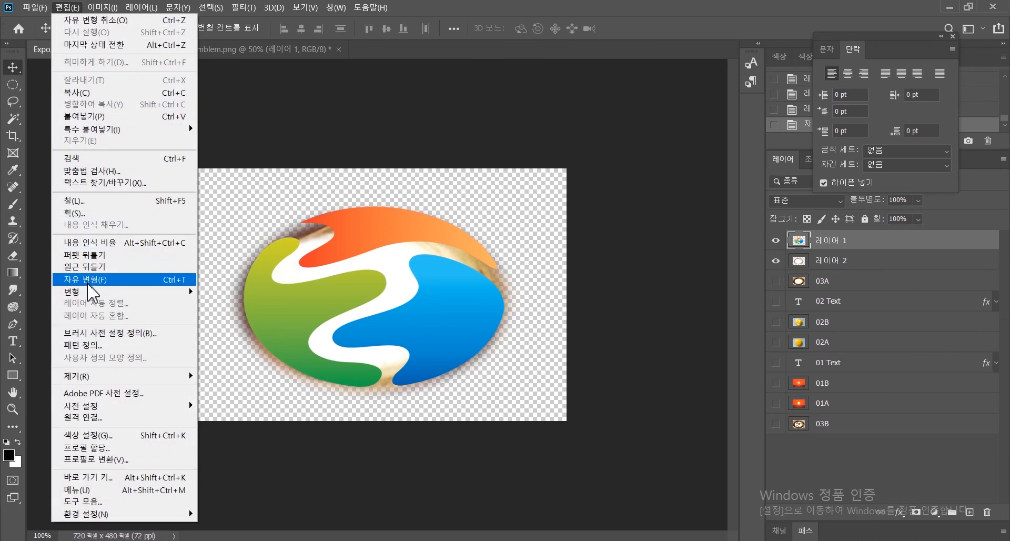
# Step: Apply a Perspective transform to the 레이어 1 emblem, narrowing its upper edge and widening its lower edge to about 109% width
pyautogui.moveTo(89, 294)
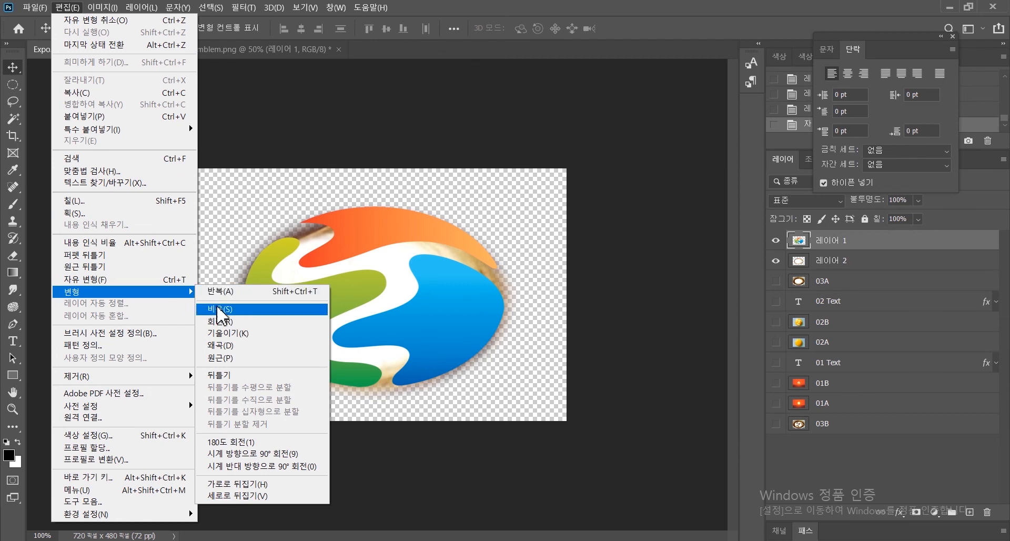
pyautogui.click(219, 357)
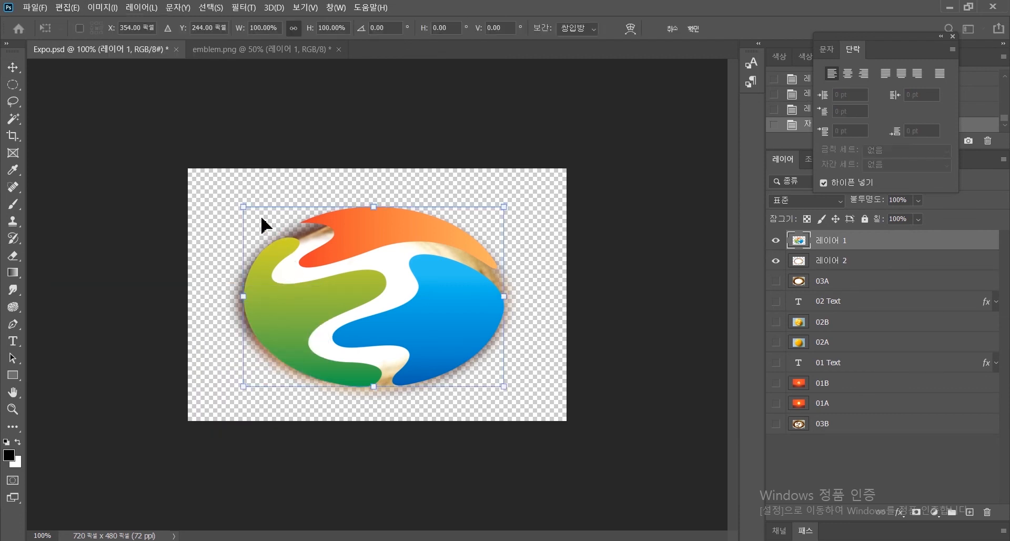
pyautogui.moveTo(244, 208); pyautogui.dragTo(261, 210)
pyautogui.moveTo(506, 208); pyautogui.dragTo(487, 221)
pyautogui.moveTo(246, 388); pyautogui.dragTo(235, 390)
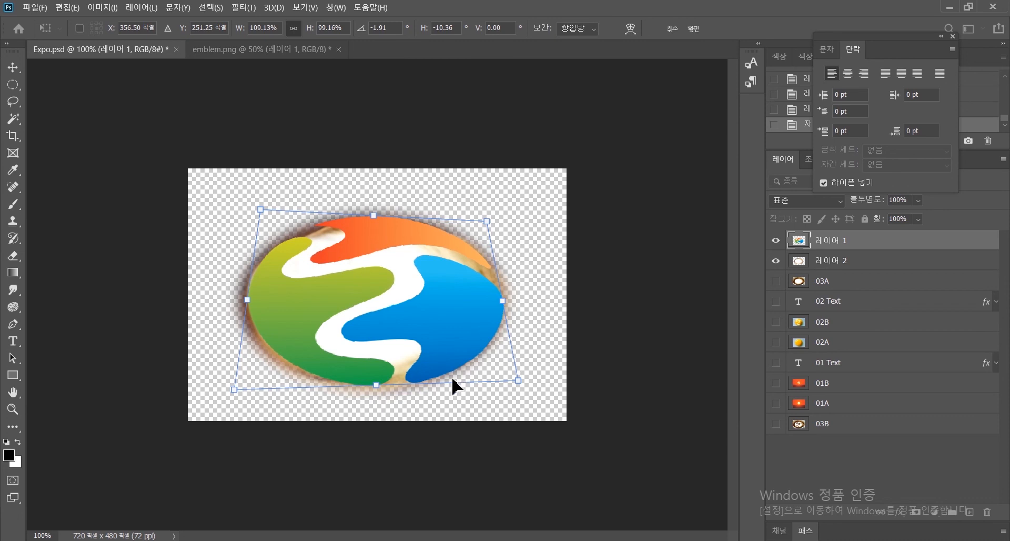
pyautogui.press('Return')
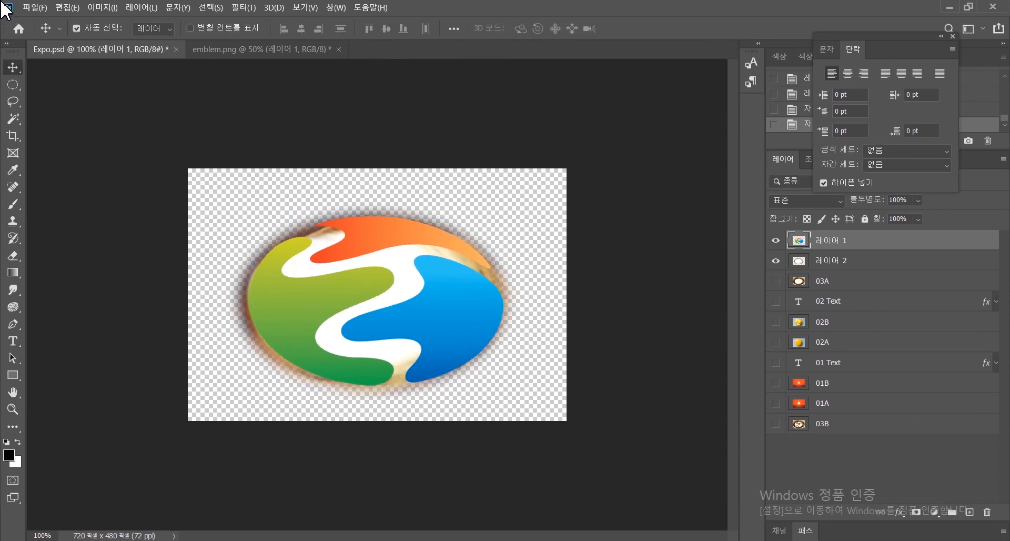
# Step: Give the 레이어 1 emblem a second, stronger Perspective transform, to about 132% width with about 21° horizontal skew
pyautogui.click(58, 8)
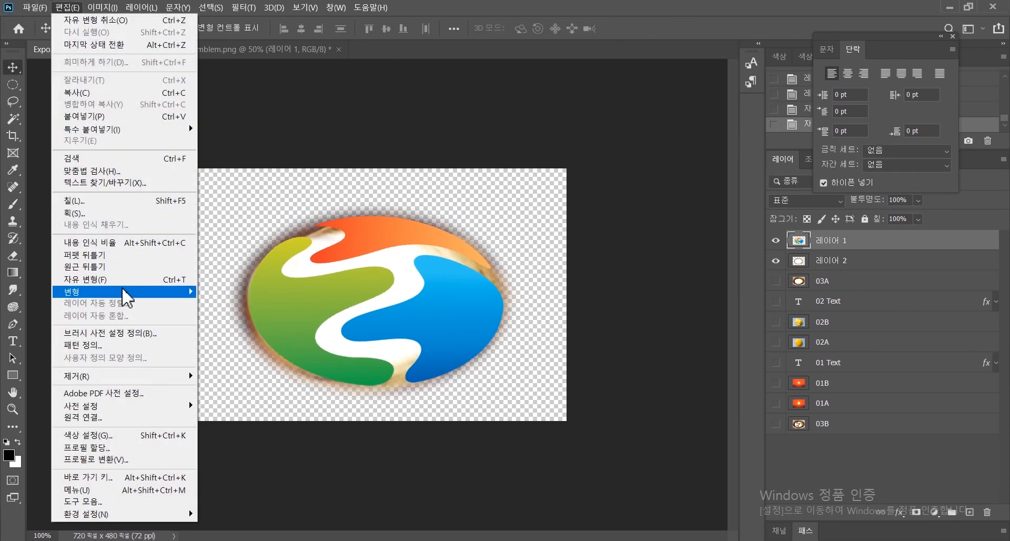
pyautogui.moveTo(142, 298)
pyautogui.click(244, 359)
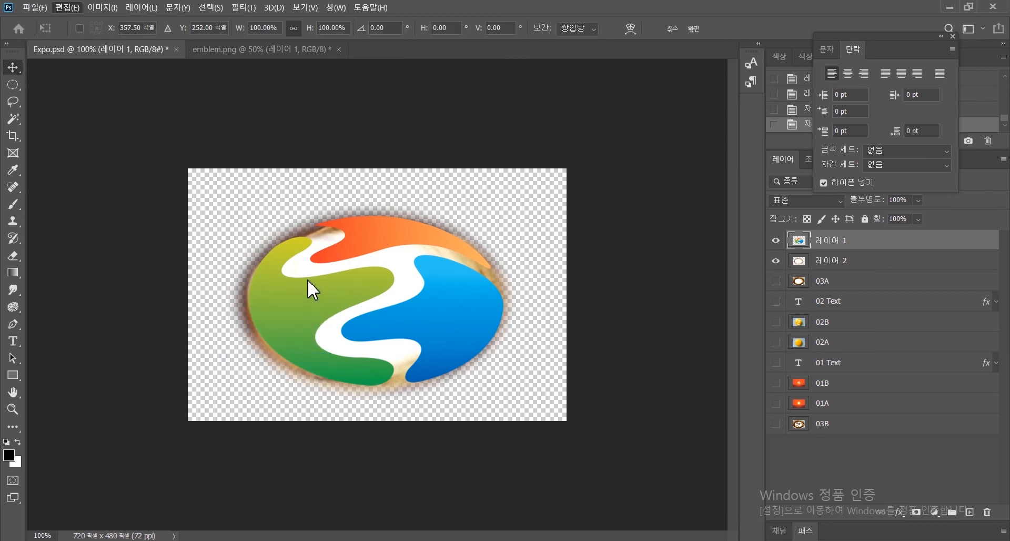
pyautogui.moveTo(247, 385); pyautogui.dragTo(200, 386)
pyautogui.moveTo(247, 216); pyautogui.dragTo(271, 216)
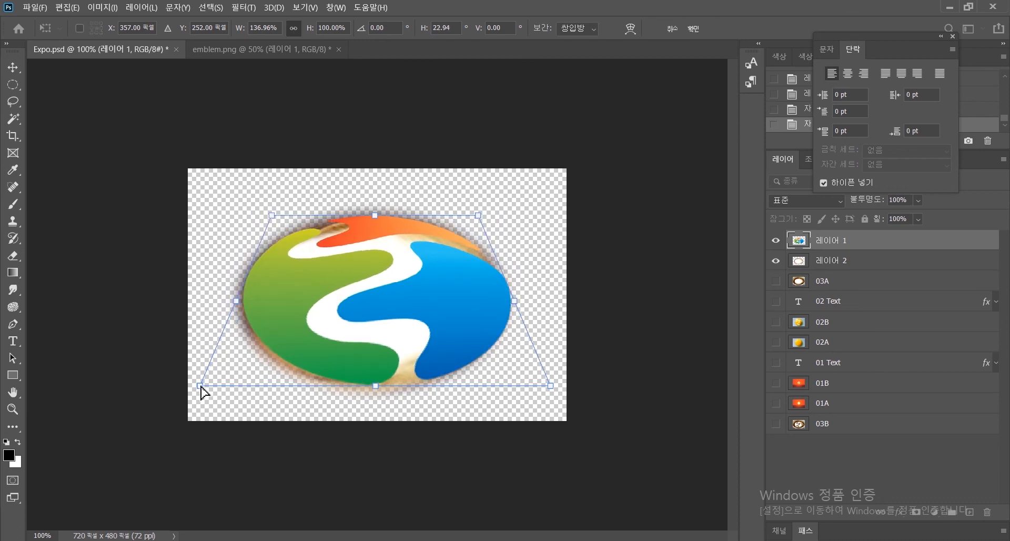
pyautogui.moveTo(201, 386)
pyautogui.mouseDown()
pyautogui.moveTo(172, 387)
pyautogui.moveTo(240, 386)
pyautogui.moveTo(207, 390)
pyautogui.mouseUp()
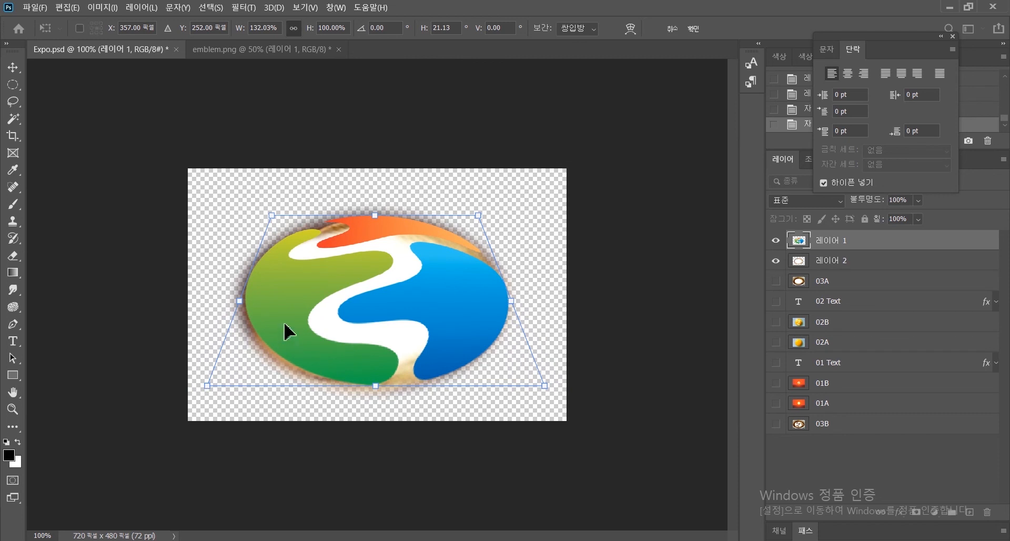
pyautogui.press('Return')
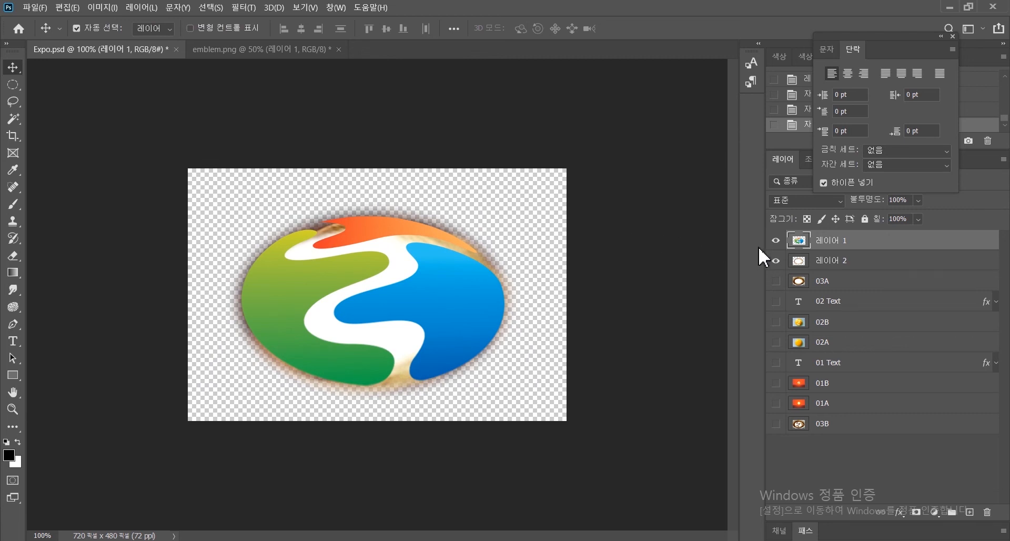
# Step: Load the emblem outline of 레이어 1 as a selection and expand it by 2 pixels
pyautogui.keyDown('ctrl'); pyautogui.click(804, 244); pyautogui.keyUp('ctrl')
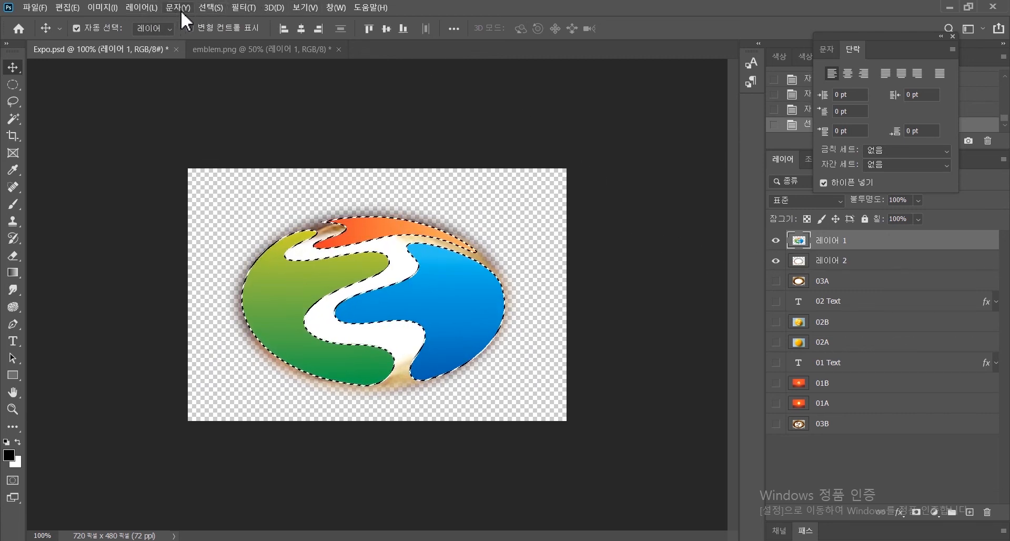
pyautogui.click(211, 8)
pyautogui.moveTo(269, 184)
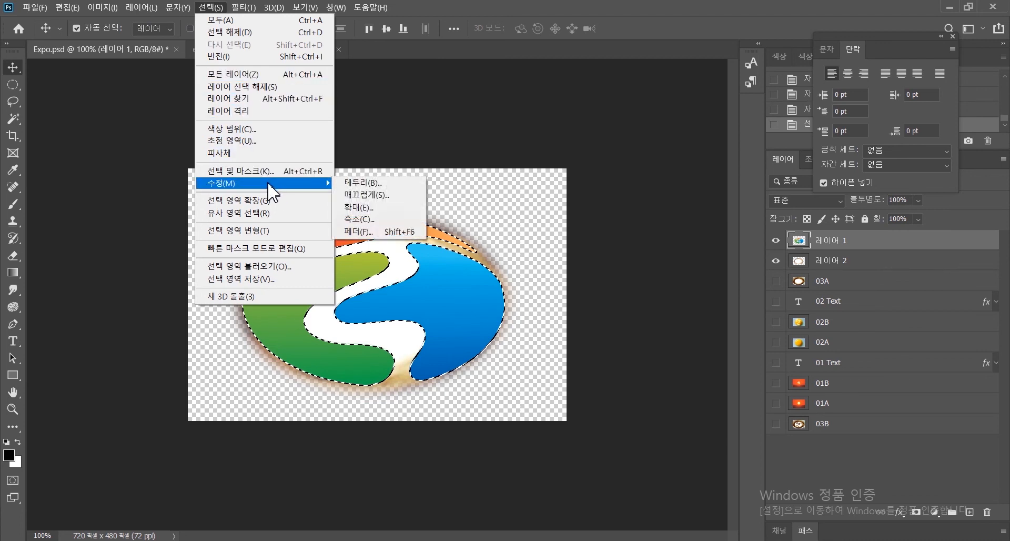
pyautogui.click(380, 207)
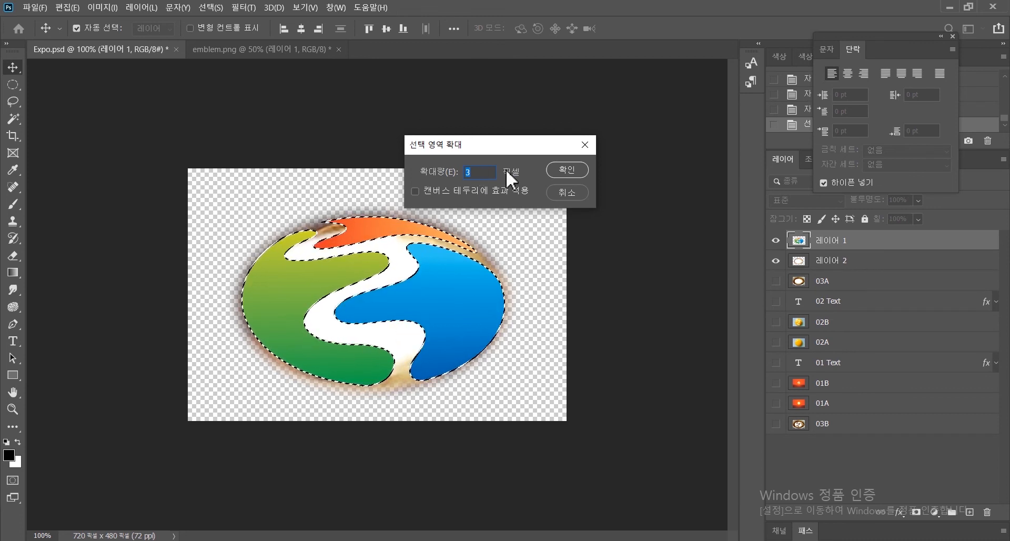
pyautogui.write('2')
pyautogui.click(559, 170)
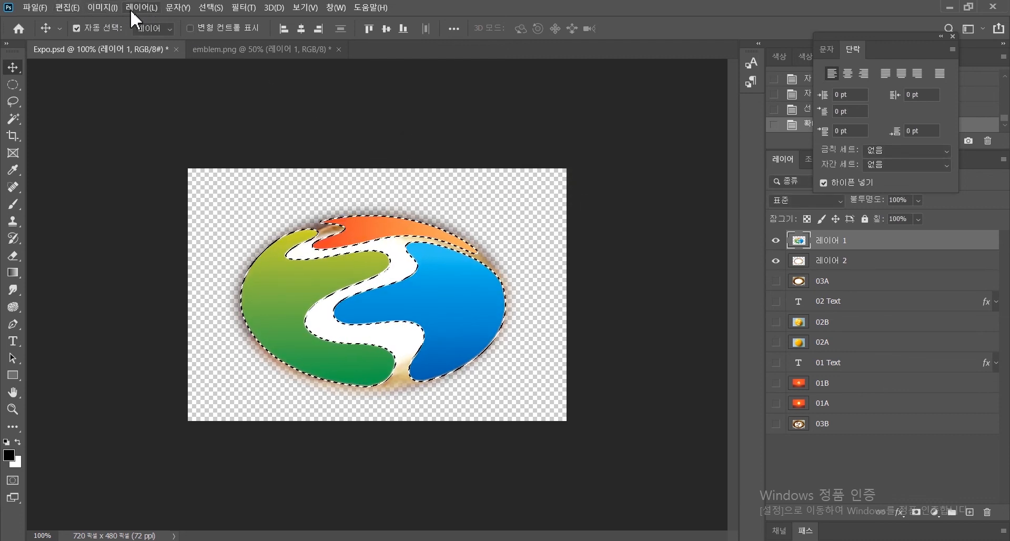
# Step: Try expanding the emblem selection a second time
pyautogui.click(211, 9)
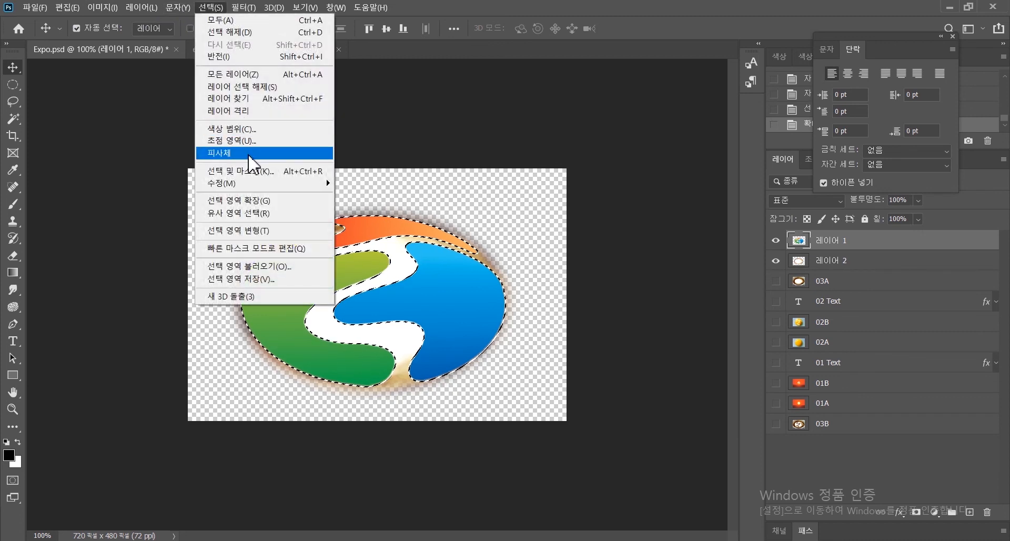
pyautogui.moveTo(258, 184)
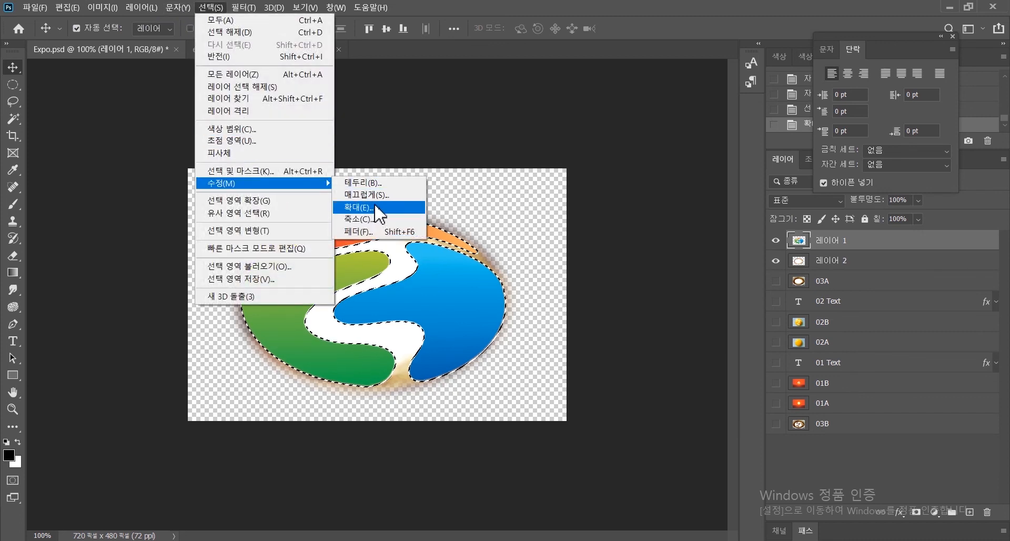
pyautogui.click(375, 207)
pyautogui.click(575, 172)
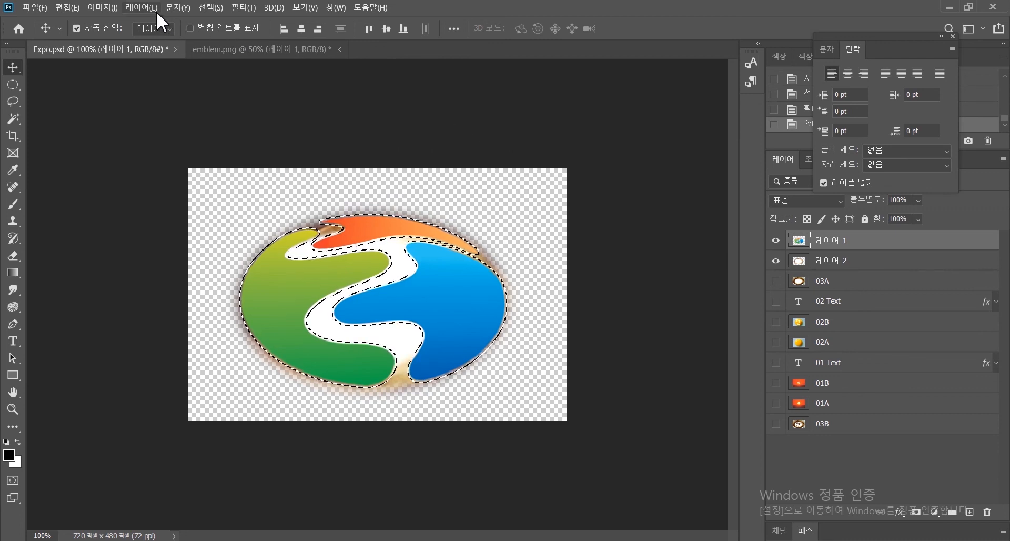
# Step: Feather the emblem selection with a 3-pixel radius and delete the selected area from 레이어 2
pyautogui.click(210, 8)
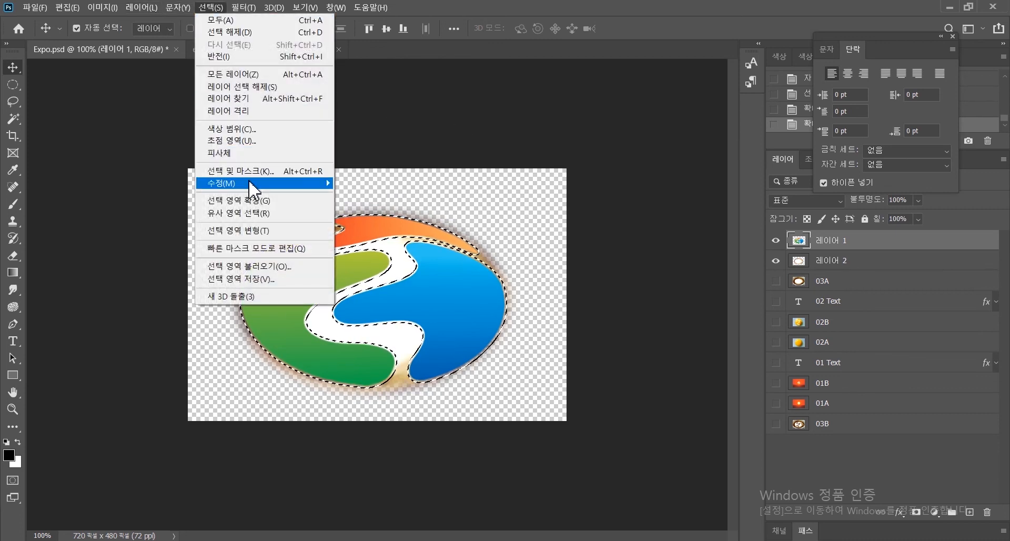
pyautogui.moveTo(255, 184)
pyautogui.click(388, 241)
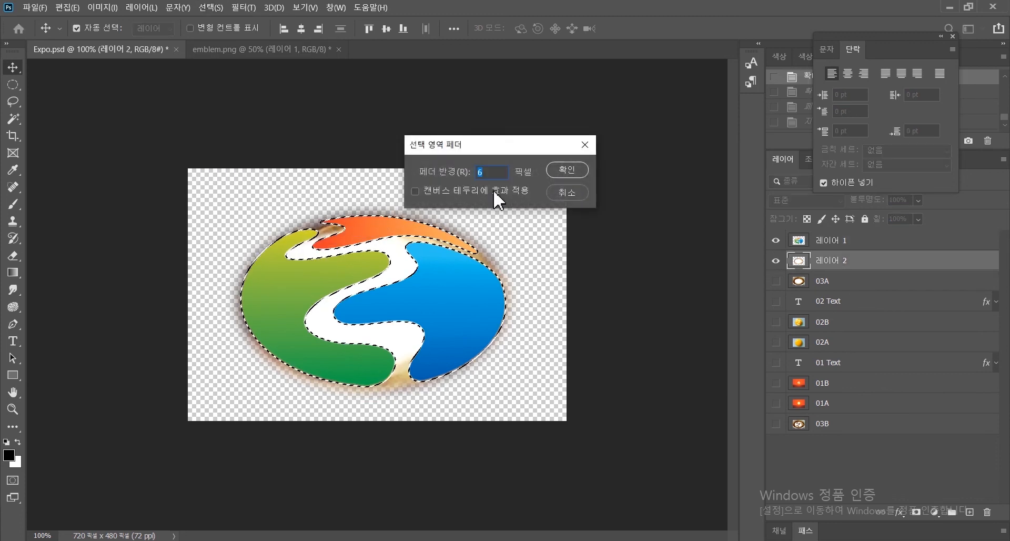
pyautogui.write('3')
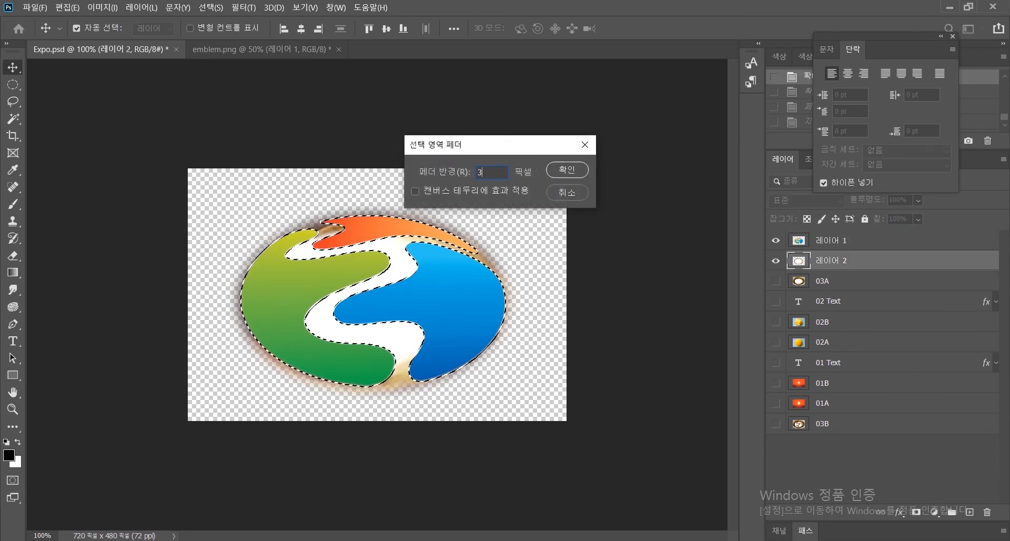
pyautogui.click(573, 169)
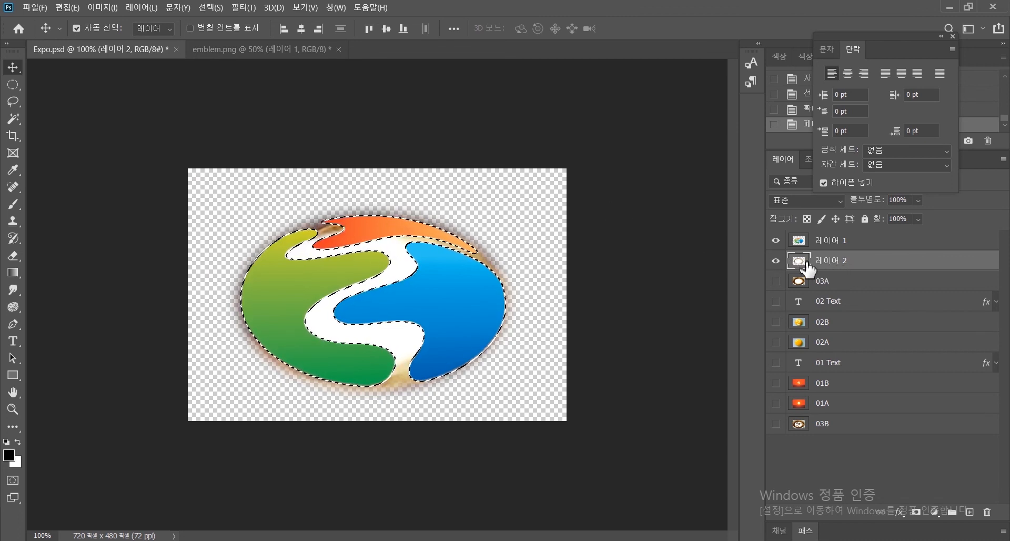
pyautogui.press('Delete')
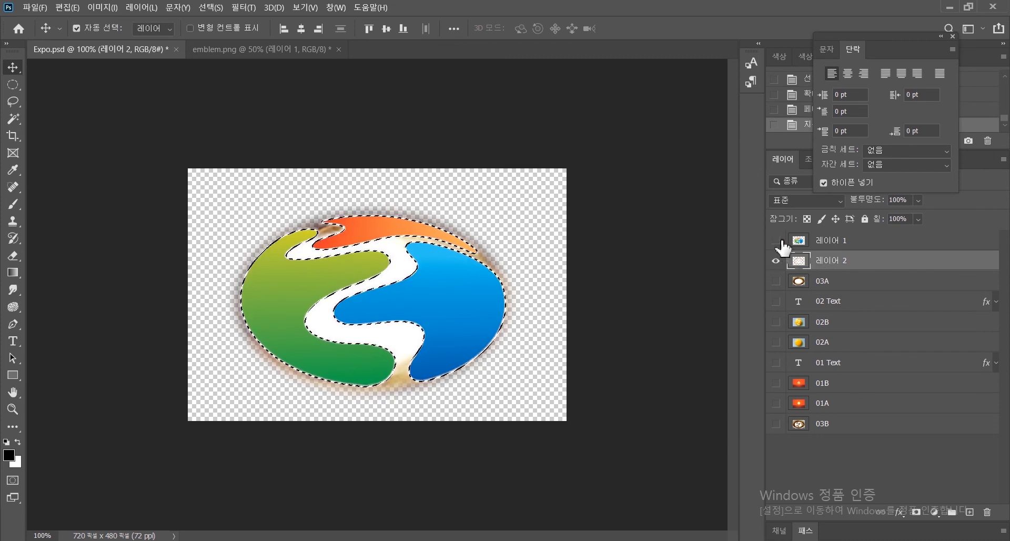
# Step: Hide the 레이어 1 emblem, clear the selection and leave only 레이어 2 displayed
pyautogui.click(777, 240)
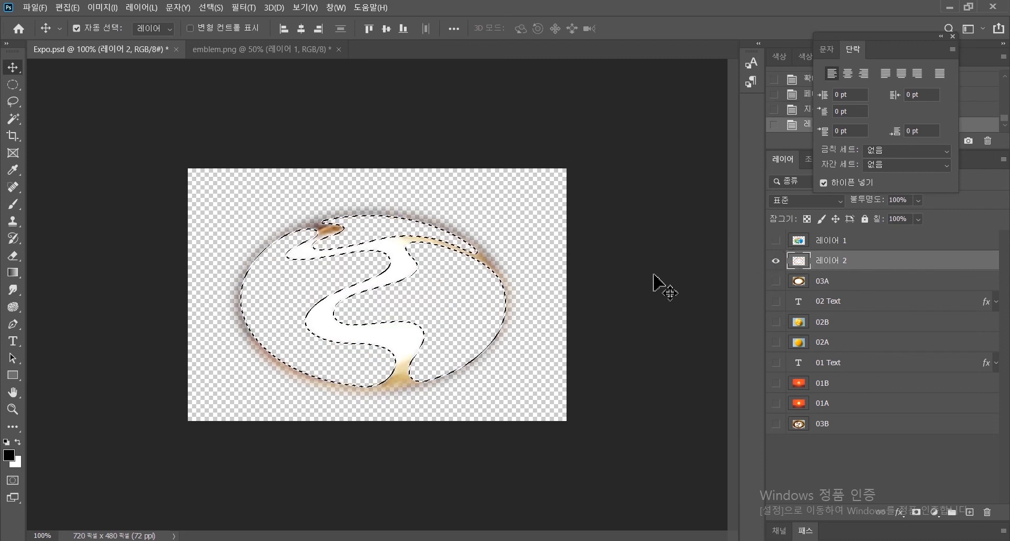
pyautogui.hotkey('ctrl', 'd')
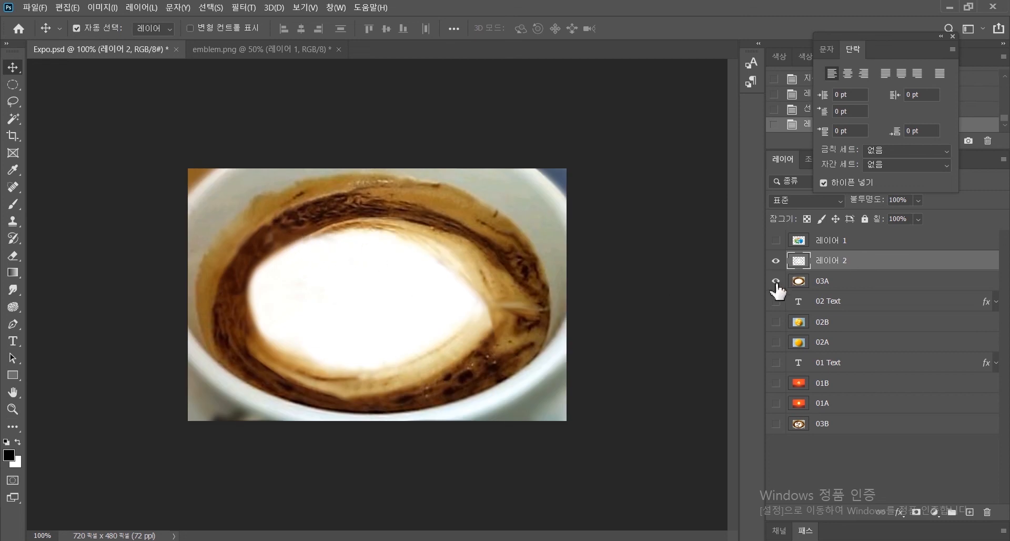
pyautogui.click(776, 281)
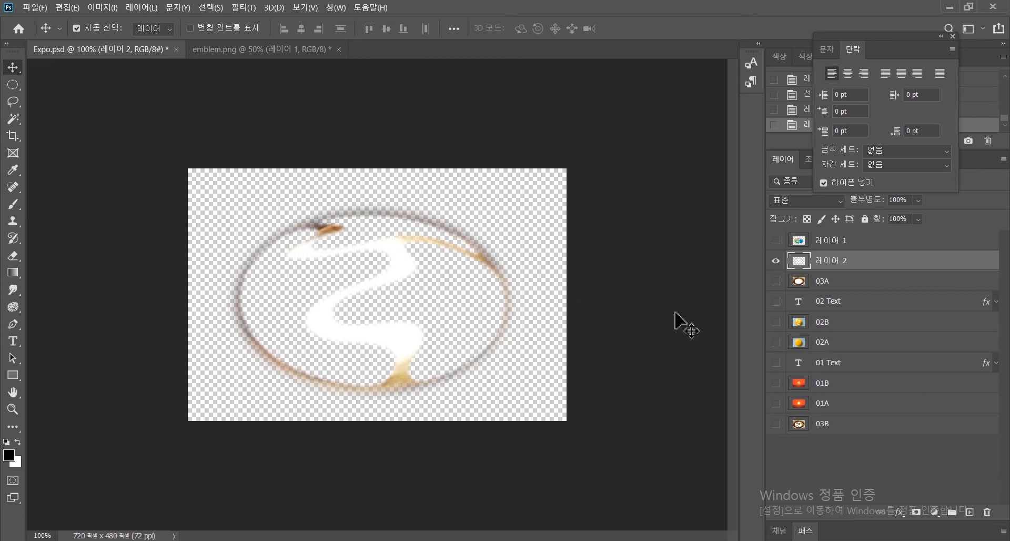
# Step: Show the 03A coffee layer beneath 레이어 2 and make 03A the active layer
pyautogui.click(862, 281)
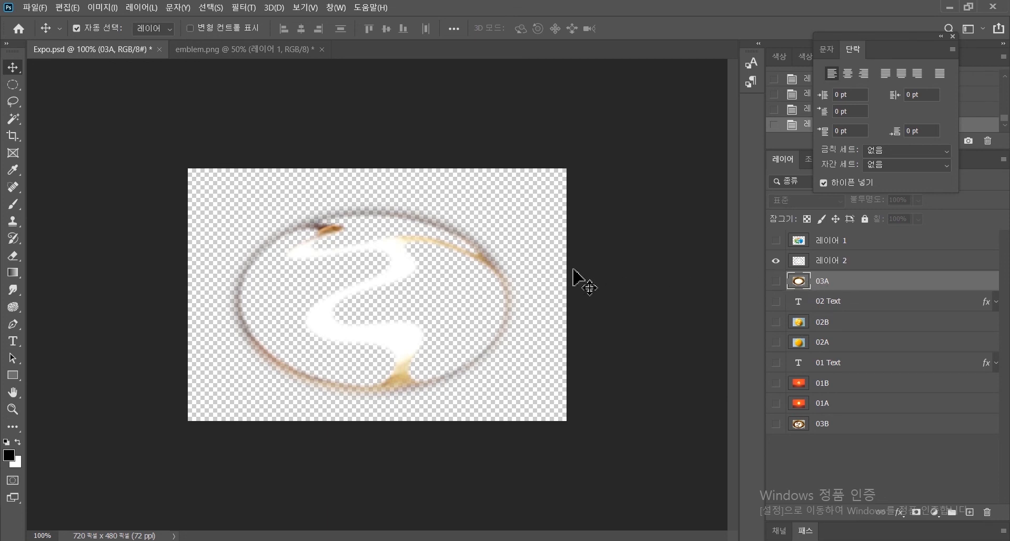
pyautogui.click(777, 282)
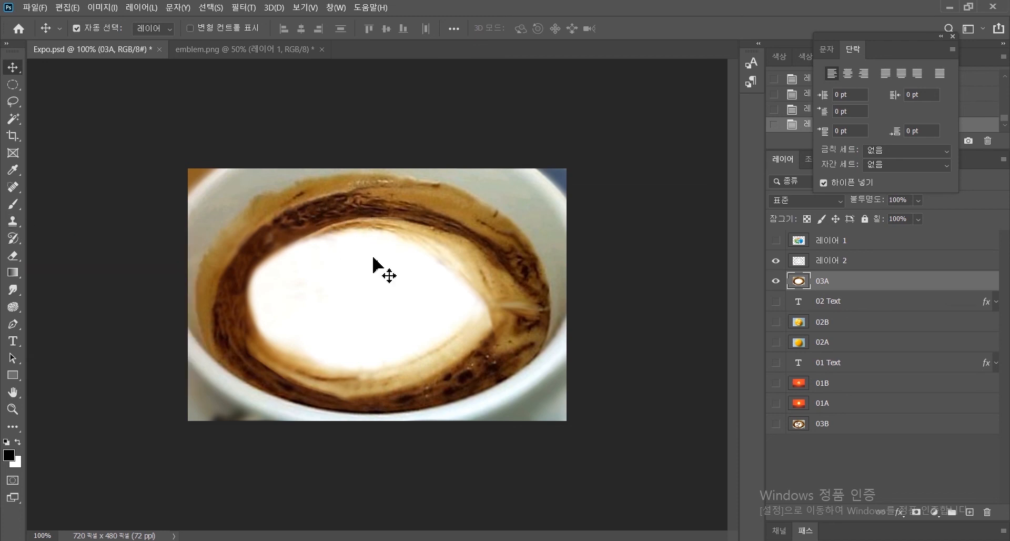
pyautogui.click(841, 269)
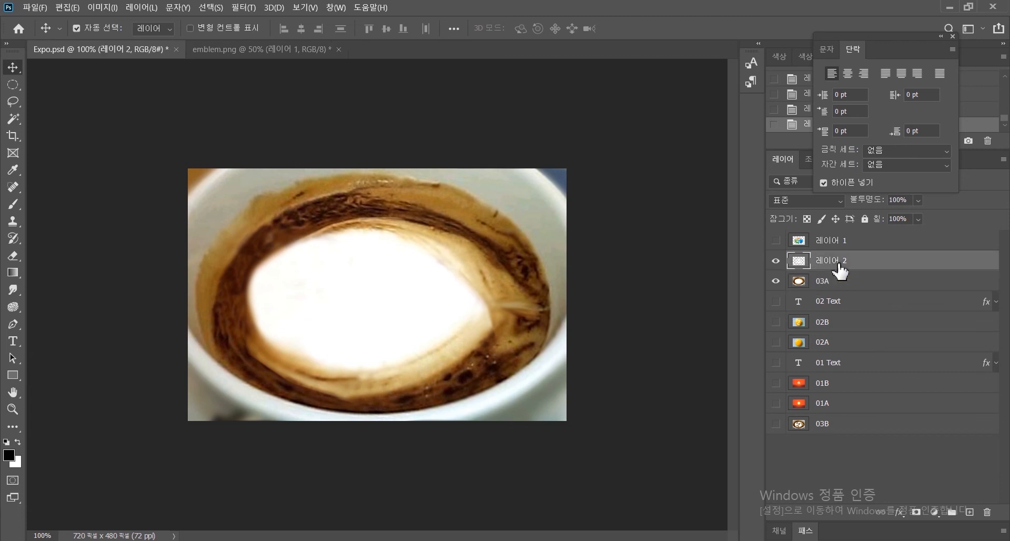
pyautogui.click(776, 281)
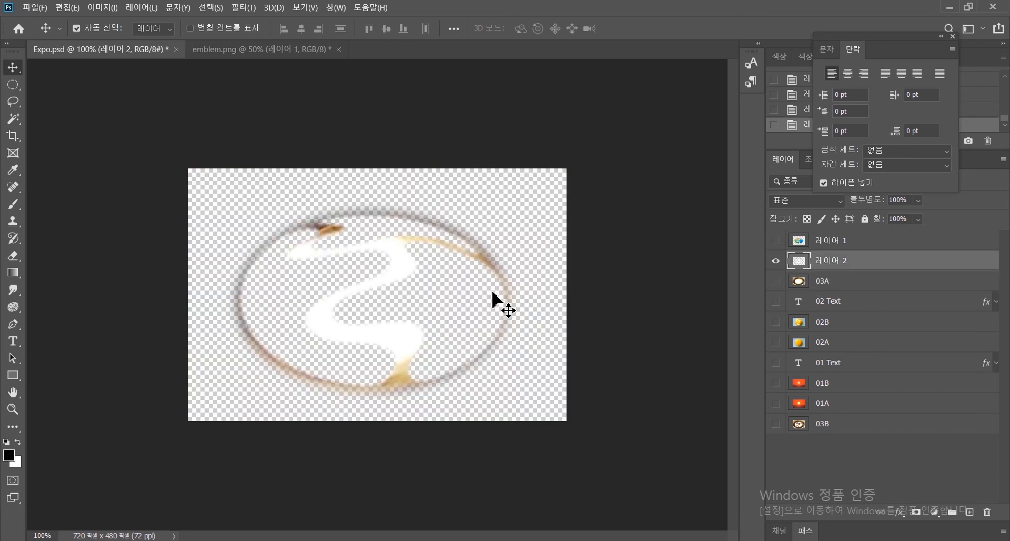
pyautogui.click(777, 282)
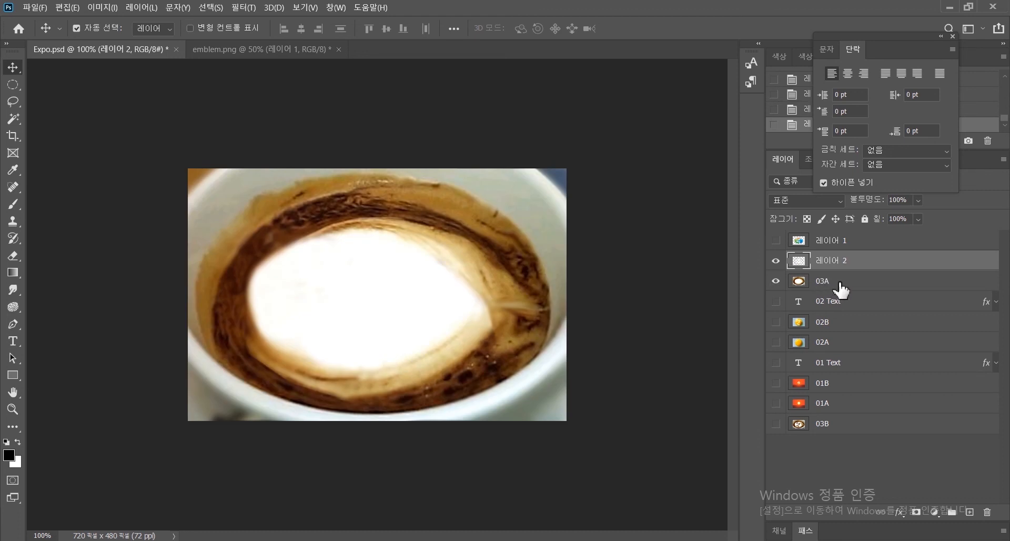
pyautogui.click(835, 289)
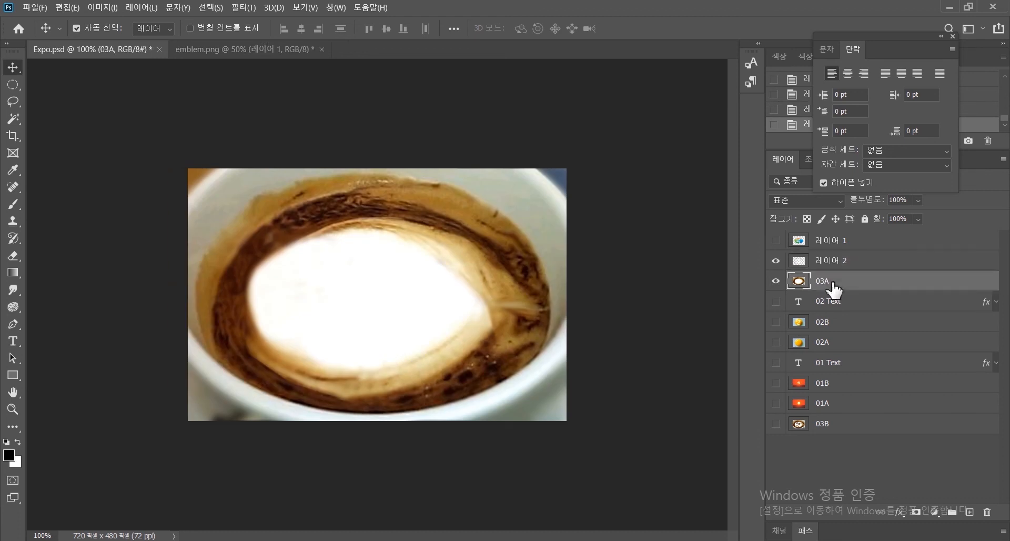
# Step: Sample the dark coffee rim on 03A with a size-60 Clone Stamp, activate 레이어 2 and hide 03A
pyautogui.click(15, 221)
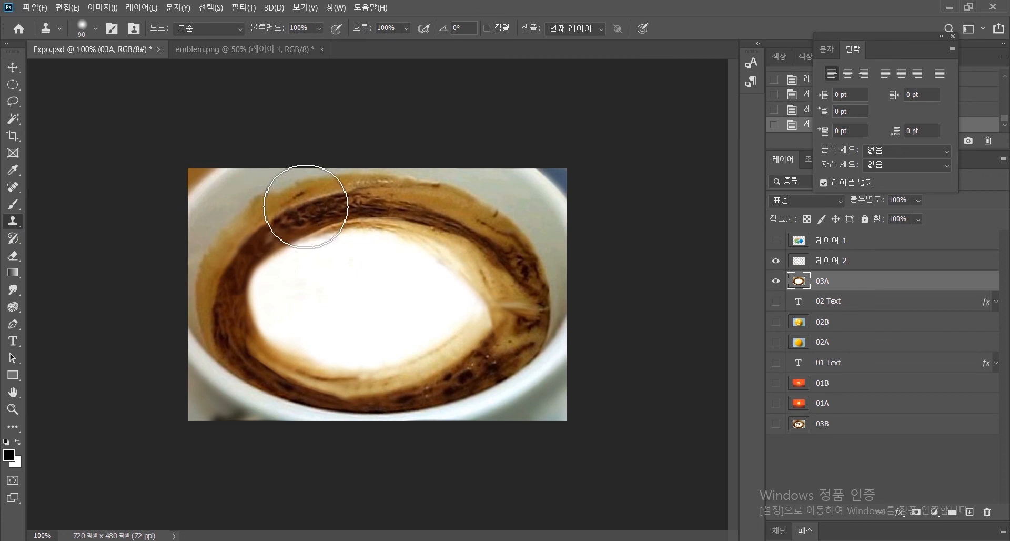
pyautogui.press('[')
pyautogui.press('[')
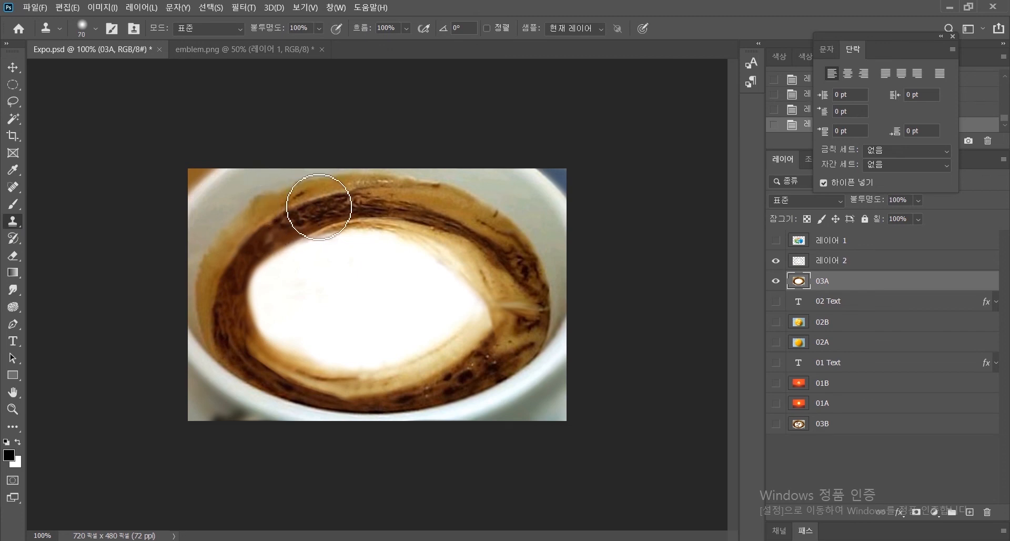
pyautogui.press('[')
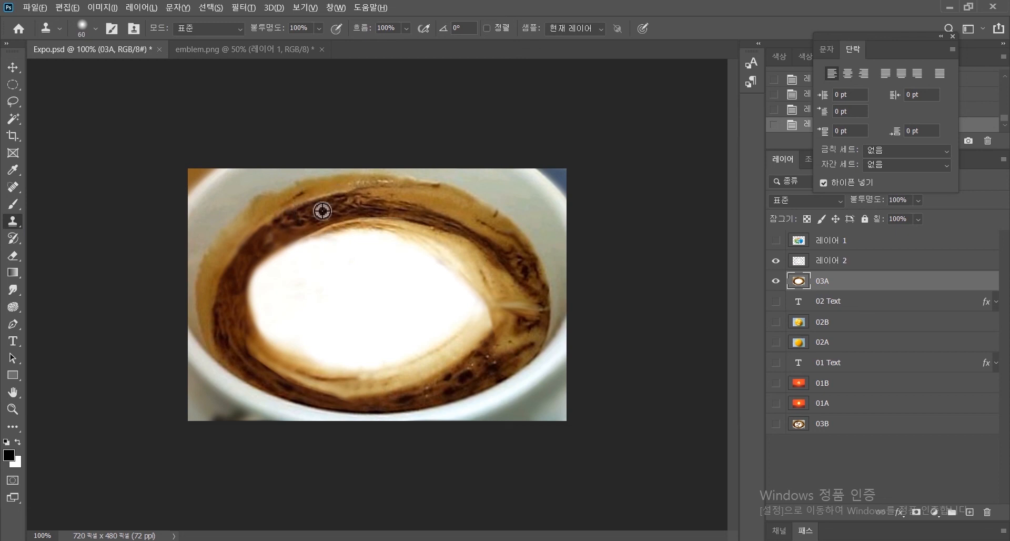
pyautogui.click(839, 263)
pyautogui.click(776, 281)
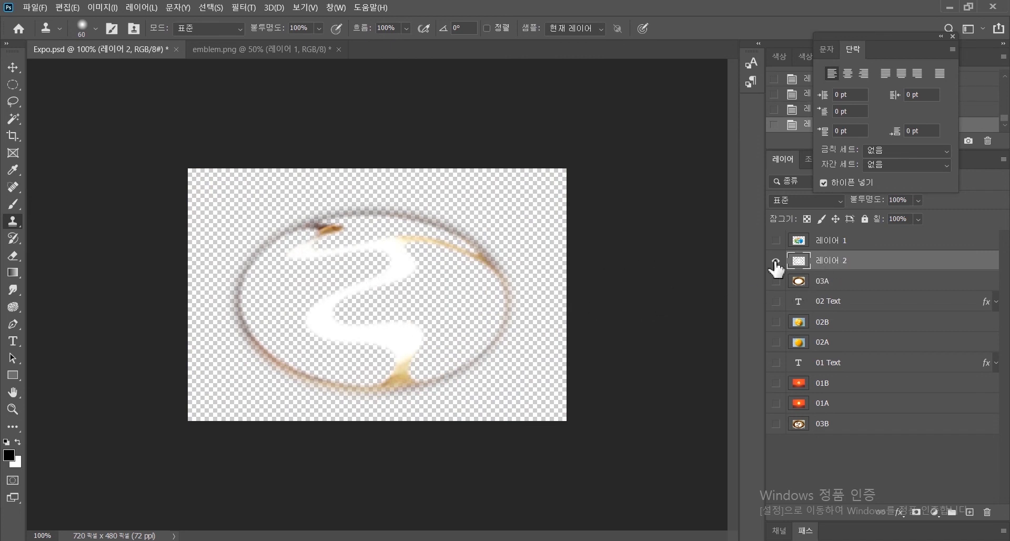
# Step: Clone coffee texture onto the upper end of the 레이어 2 curve and undo the last two strokes that spill outside it
pyautogui.click(323, 235)
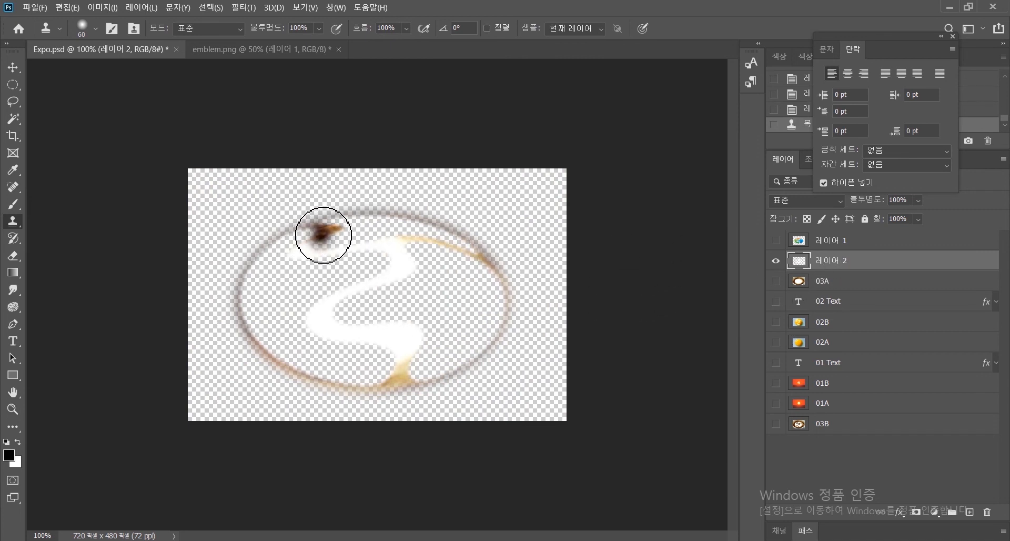
pyautogui.click(310, 245)
pyautogui.click(295, 253)
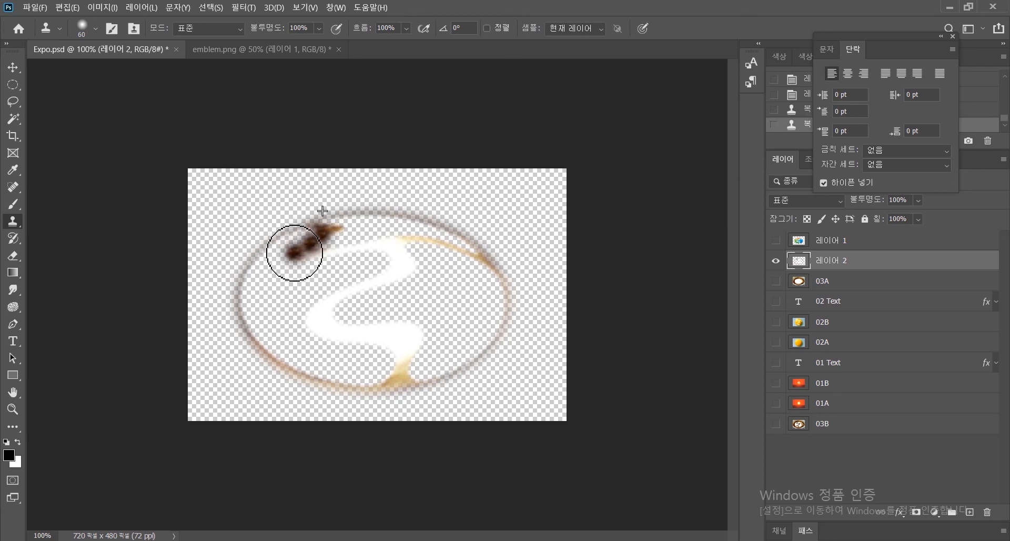
pyautogui.moveTo(303, 249); pyautogui.dragTo(279, 260)
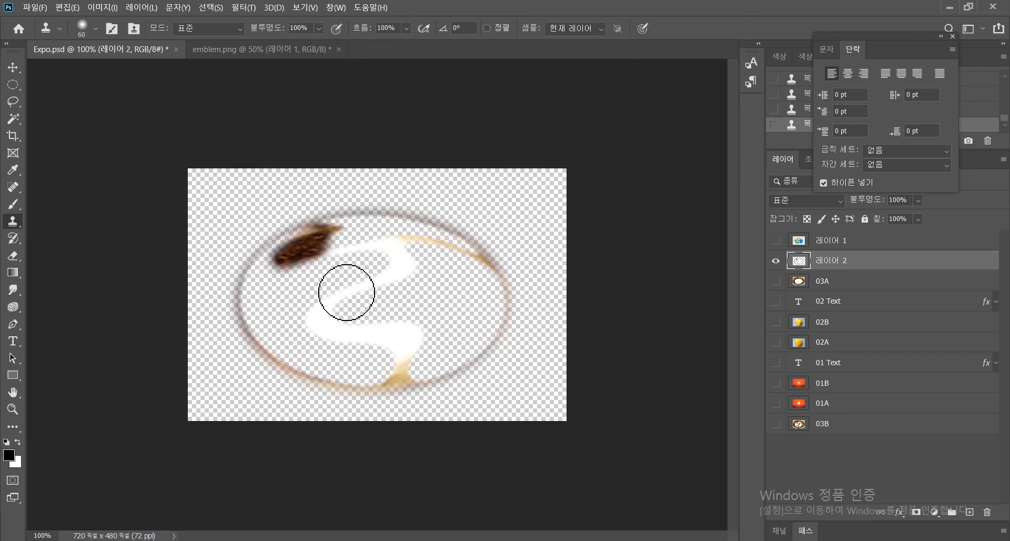
pyautogui.hotkey('ctrl', 'z')
pyautogui.hotkey('ctrl', 'z')
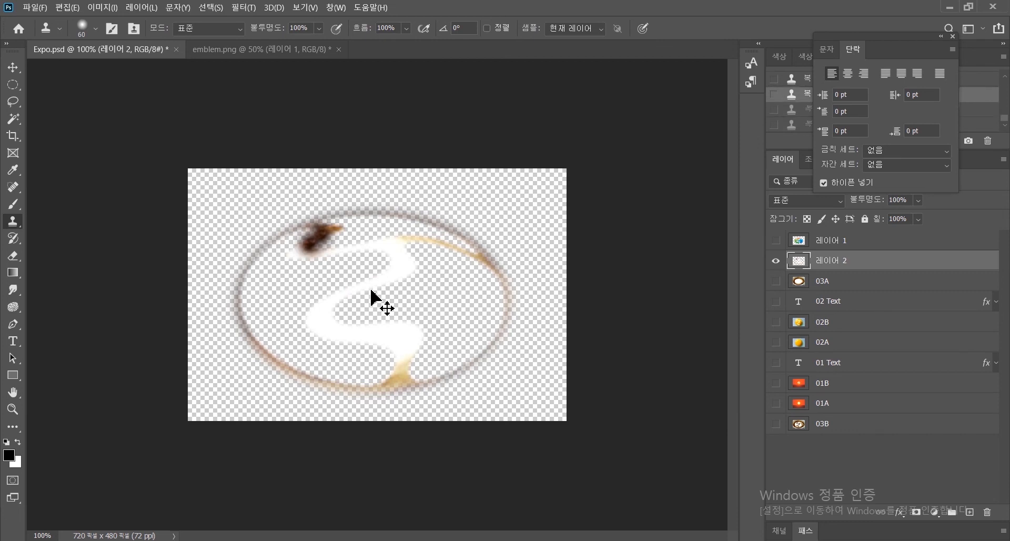
# Step: Lock the transparent pixels of 레이어 2 and clone coffee texture along the upper stretch of the white curve
pyautogui.click(807, 218)
pyautogui.click(298, 249)
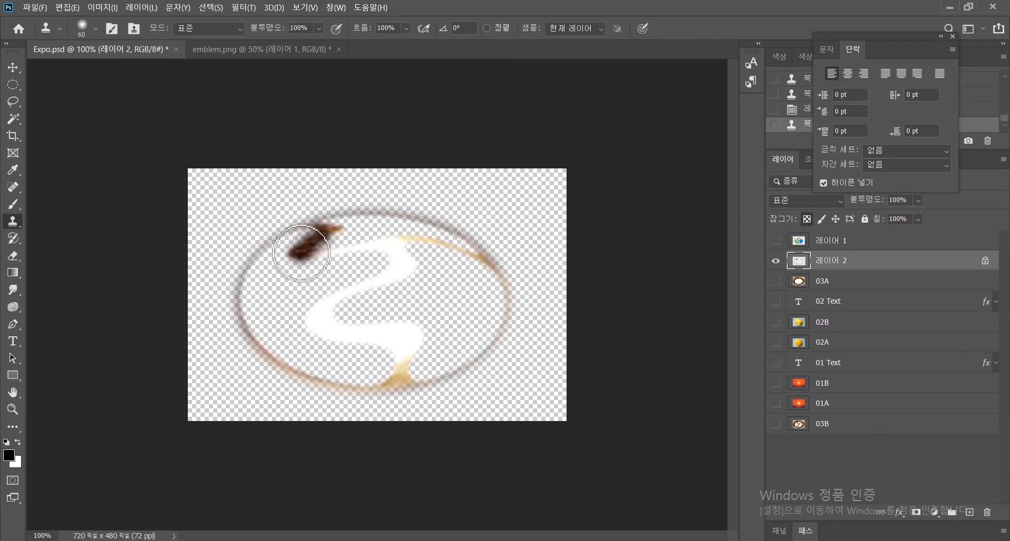
pyautogui.moveTo(301, 252)
pyautogui.mouseDown()
pyautogui.moveTo(335, 234)
pyautogui.moveTo(389, 246)
pyautogui.mouseUp()
# Step: Enlarge the Clone Stamp brush to 100 and cover the rest of the white curve down to its lower end with coffee texture
pyautogui.press(']')
pyautogui.press(']')
pyautogui.press(']')
pyautogui.press(']')
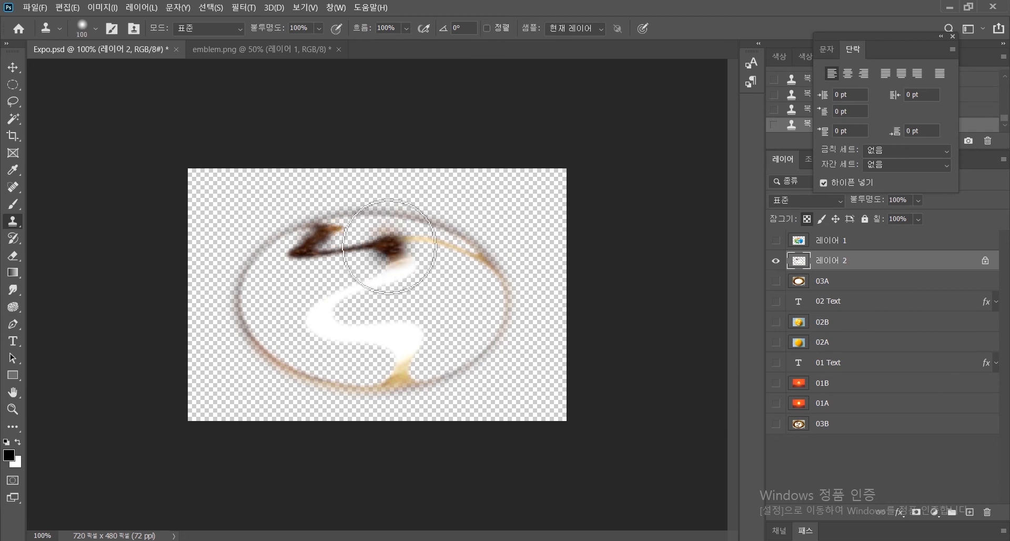
pyautogui.click(390, 246)
pyautogui.click(399, 258)
pyautogui.moveTo(400, 264)
pyautogui.mouseDown()
pyautogui.moveTo(329, 289)
pyautogui.moveTo(327, 328)
pyautogui.moveTo(349, 338)
pyautogui.moveTo(407, 333)
pyautogui.moveTo(417, 339)
pyautogui.moveTo(405, 376)
pyautogui.mouseUp()
# Step: Clone dark coffee texture over the thin upper-right line and retouch the curve's upper, middle and lower bends
pyautogui.click(428, 249)
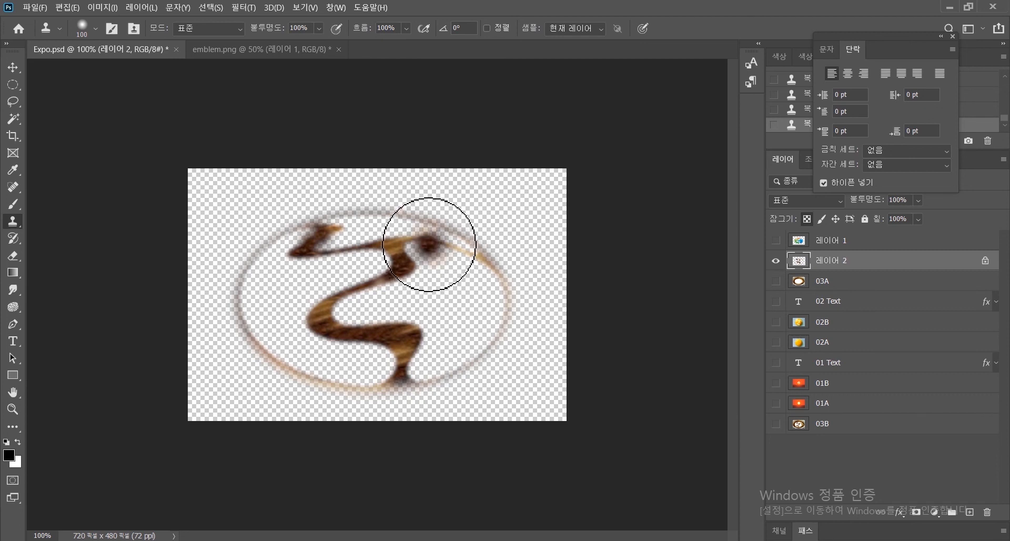
pyautogui.moveTo(454, 248)
pyautogui.mouseDown()
pyautogui.moveTo(485, 259)
pyautogui.moveTo(403, 249)
pyautogui.mouseUp()
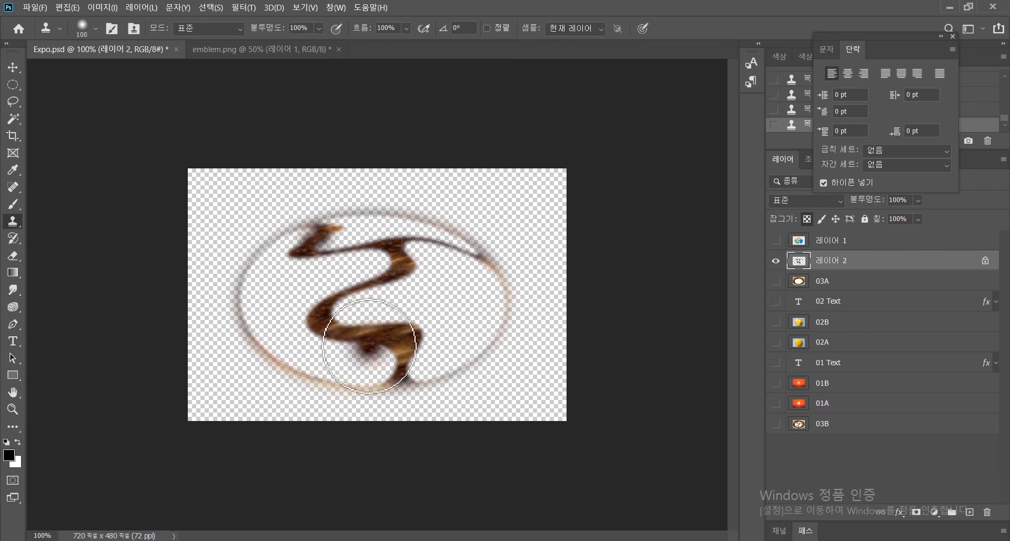
pyautogui.moveTo(350, 338)
pyautogui.mouseDown()
pyautogui.moveTo(397, 337)
pyautogui.moveTo(410, 359)
pyautogui.moveTo(395, 359)
pyautogui.moveTo(388, 385)
pyautogui.mouseUp()
pyautogui.moveTo(400, 236)
pyautogui.mouseDown()
pyautogui.moveTo(423, 238)
pyautogui.moveTo(412, 268)
pyautogui.mouseUp()
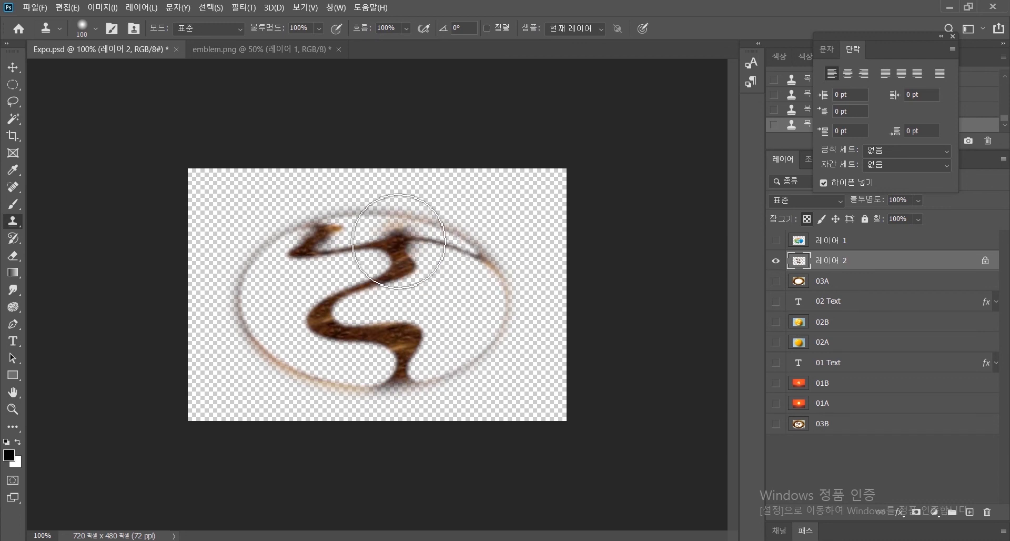
pyautogui.moveTo(326, 316); pyautogui.dragTo(334, 320)
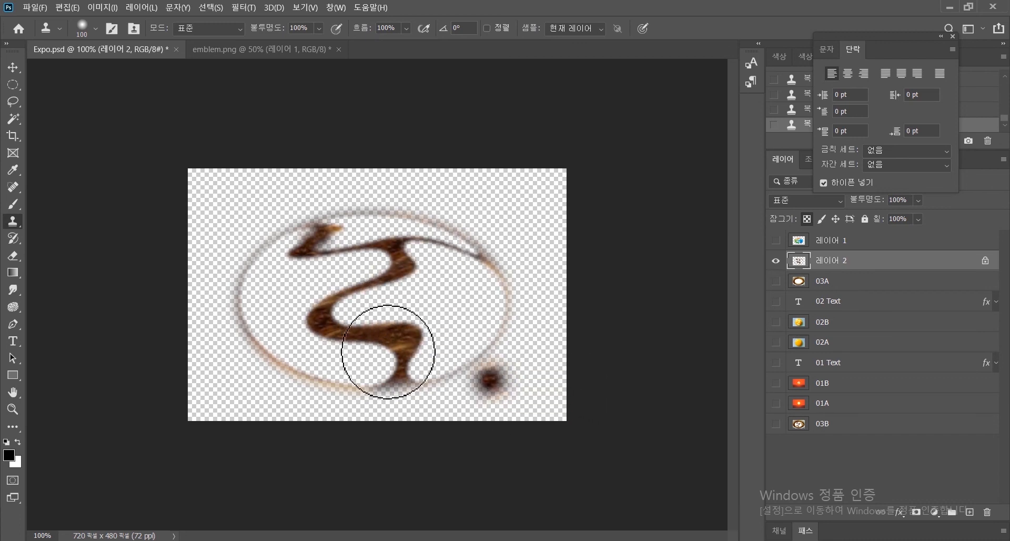
# Step: Refine the curve's coffee texture with Clone Stamp sizes from 150 down to 70, and preview it briefly over 03A
pyautogui.press(']')
pyautogui.press(']')
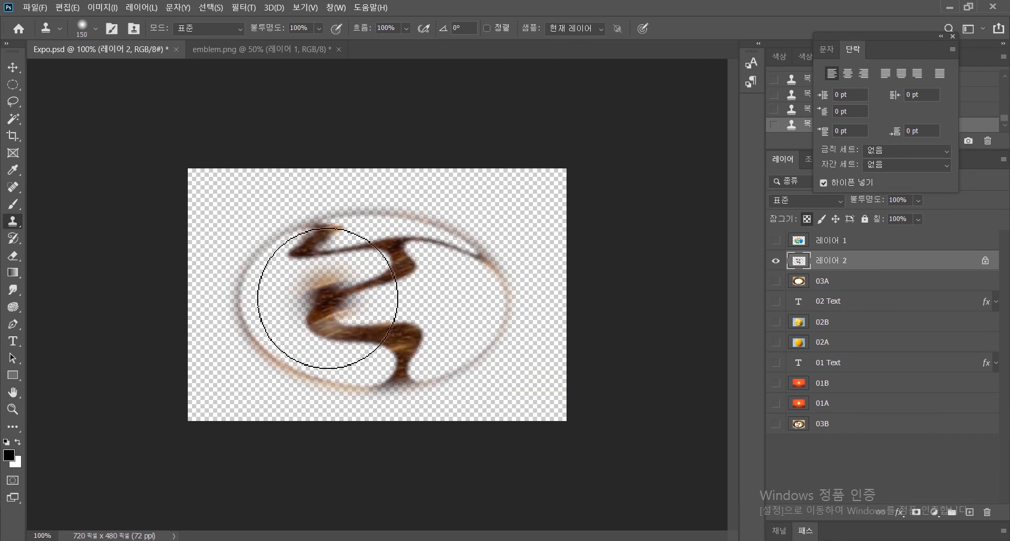
pyautogui.click(339, 325)
pyautogui.press('[')
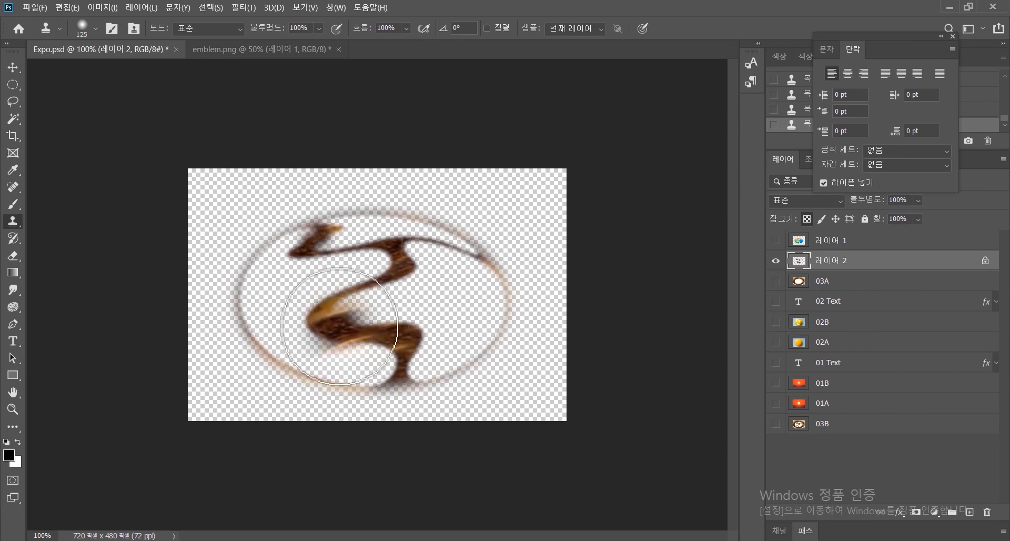
pyautogui.press('[')
pyautogui.press('[')
pyautogui.press('[')
pyautogui.press('[')
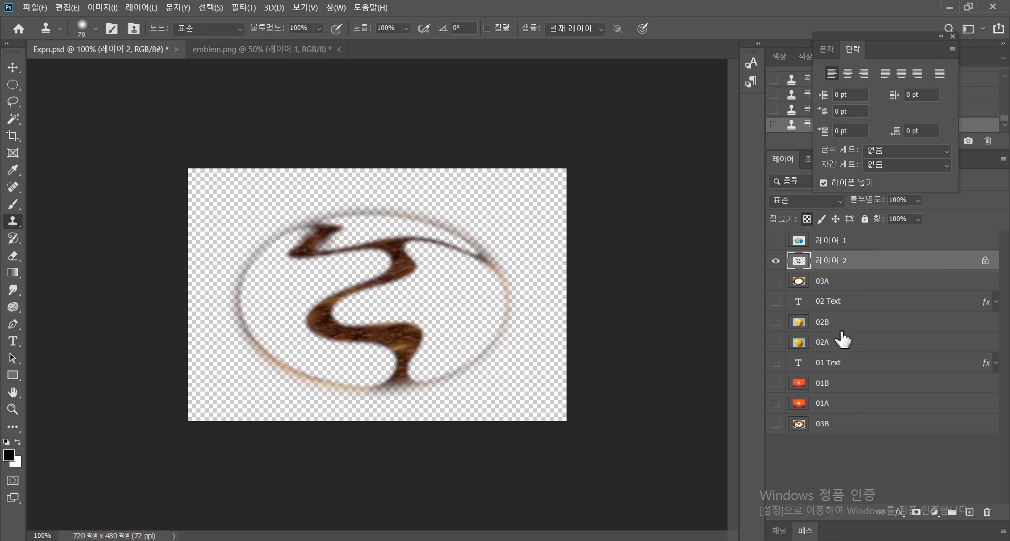
pyautogui.click(777, 282)
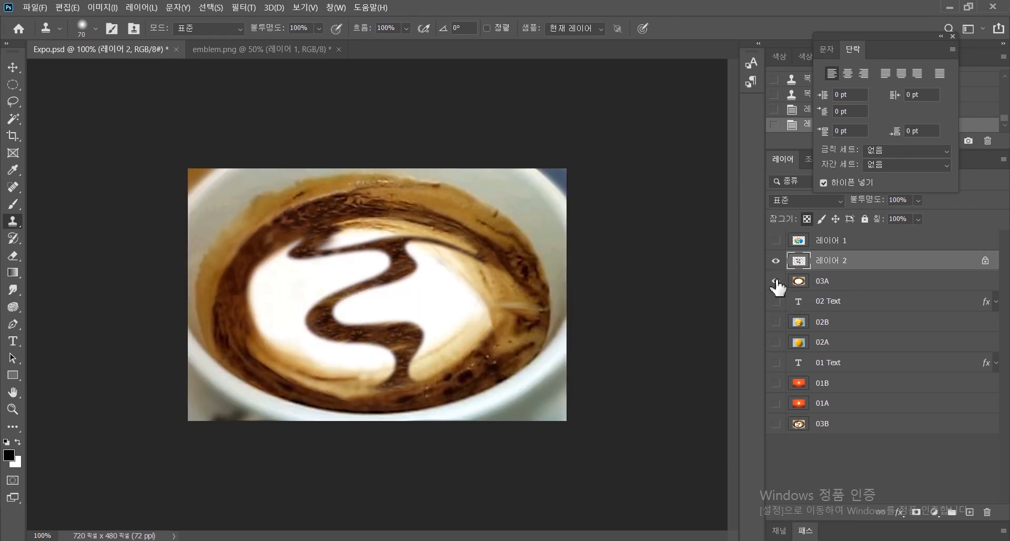
pyautogui.click(777, 282)
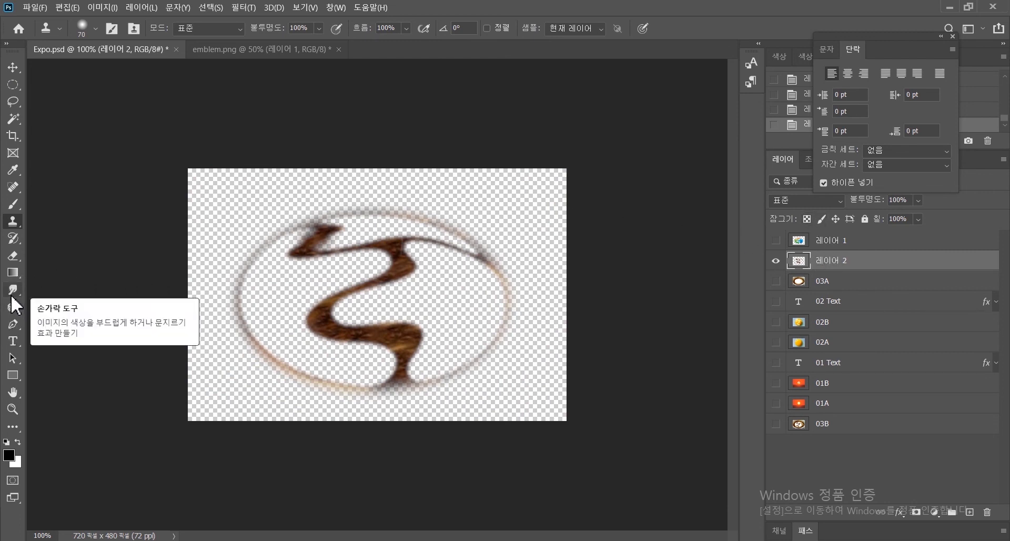
# Step: Unlock the transparent pixels of 레이어 2 and smudge the curve's upper end and upper-right bend outward with a size-100 brush
pyautogui.click(14, 273)
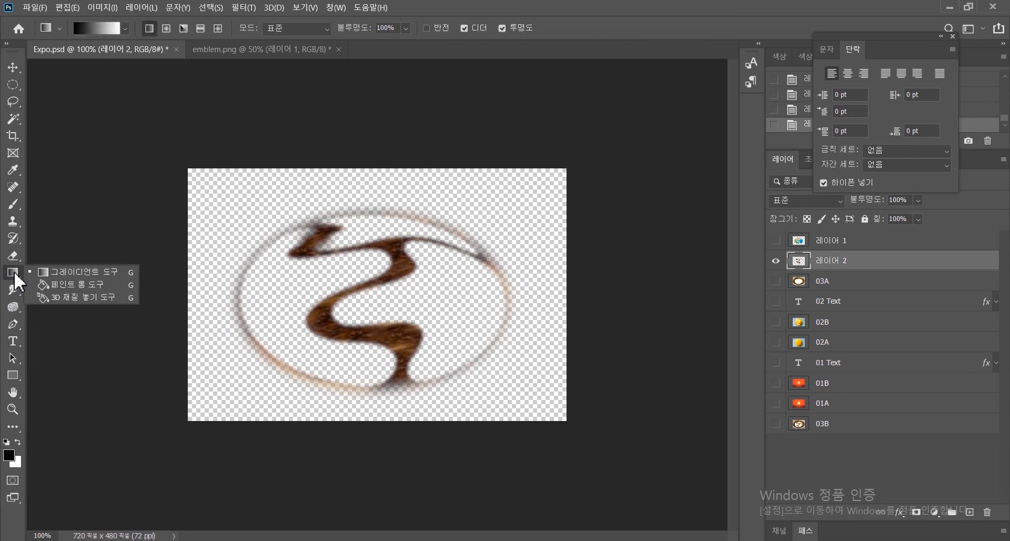
pyautogui.click(16, 291)
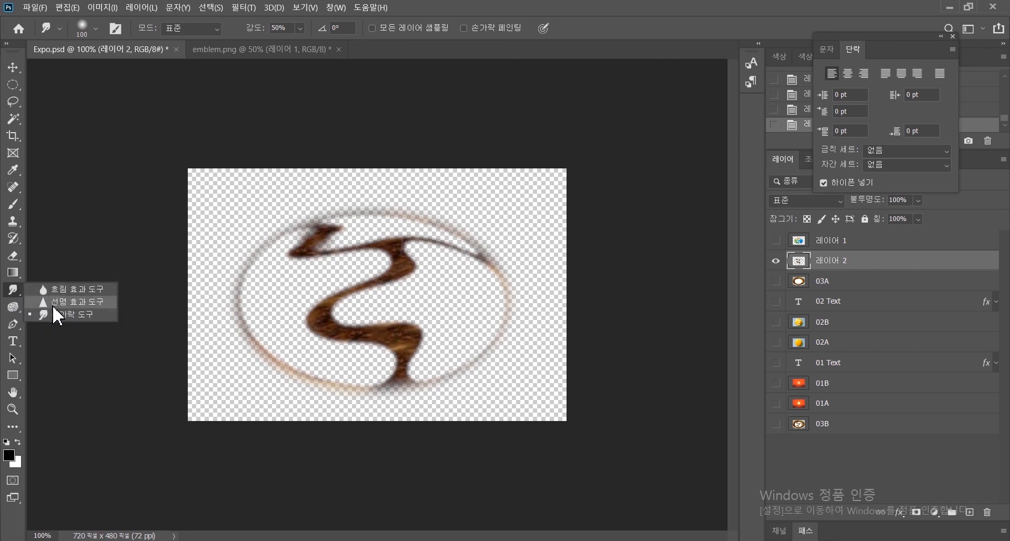
pyautogui.click(55, 315)
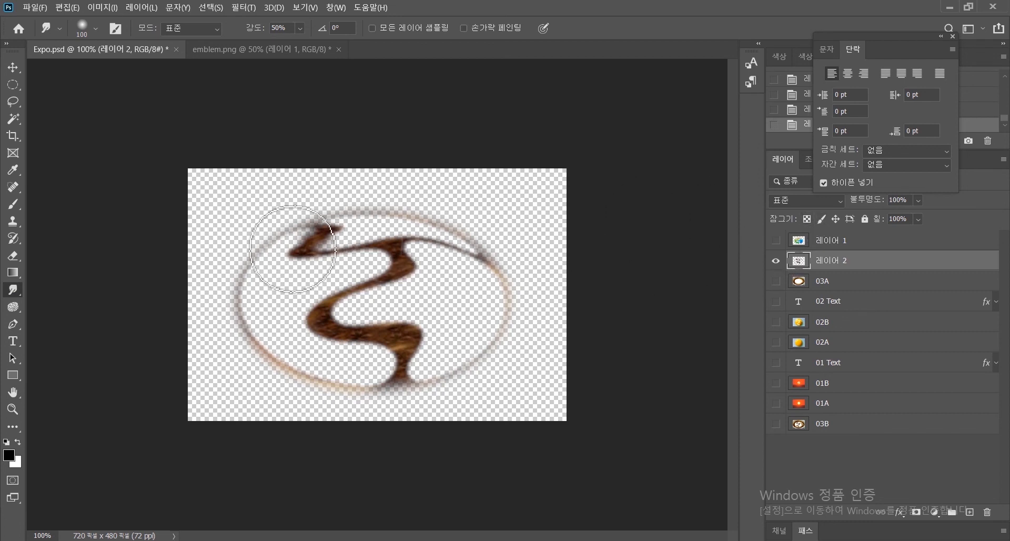
pyautogui.moveTo(311, 243); pyautogui.dragTo(277, 242)
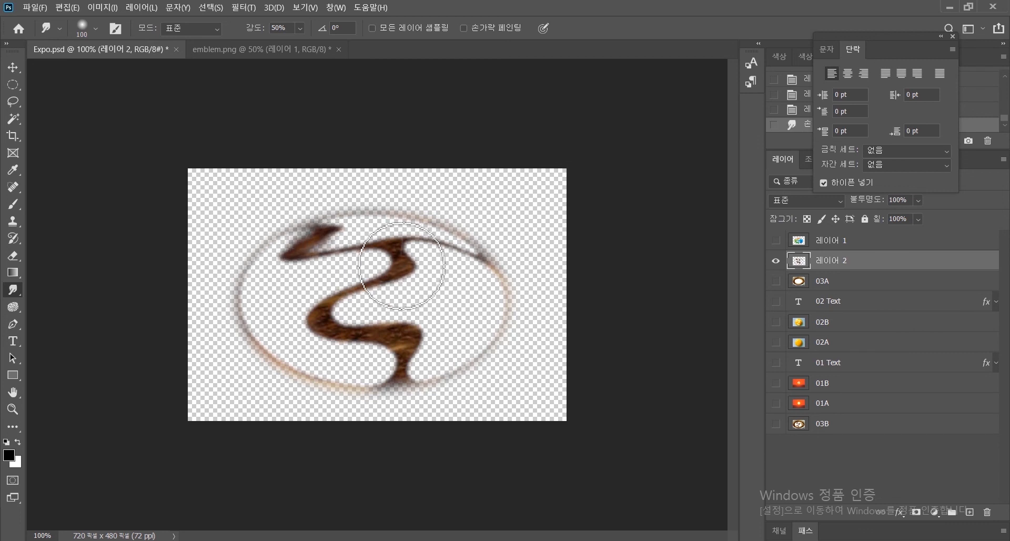
pyautogui.moveTo(417, 270); pyautogui.dragTo(364, 282)
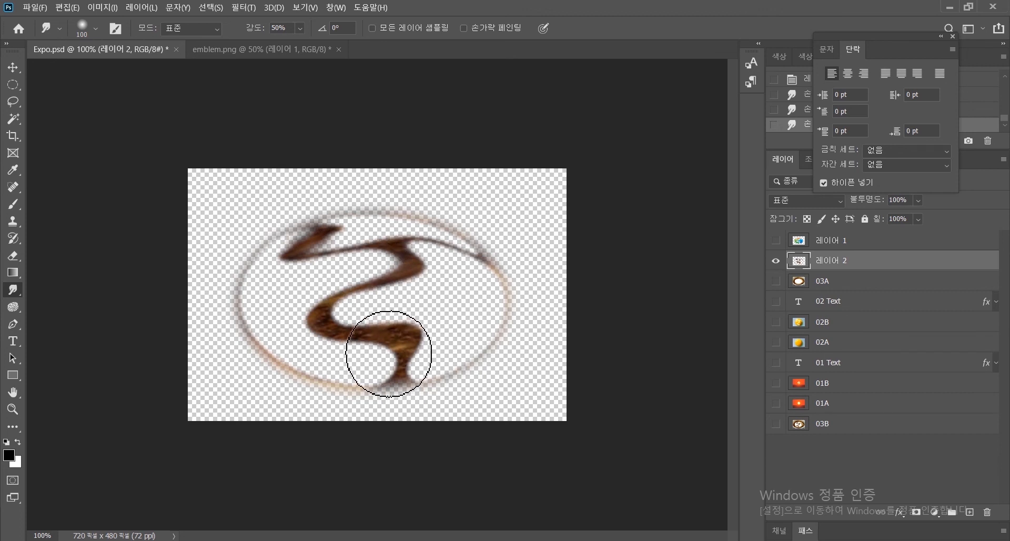
# Step: Smudge the curve's lower and middle bends outward, and undo the extra stroke on the upper-right bend
pyautogui.moveTo(394, 353)
pyautogui.mouseDown()
pyautogui.moveTo(416, 338)
pyautogui.moveTo(440, 339)
pyautogui.moveTo(425, 356)
pyautogui.moveTo(439, 358)
pyautogui.moveTo(418, 365)
pyautogui.moveTo(454, 378)
pyautogui.moveTo(310, 368)
pyautogui.mouseUp()
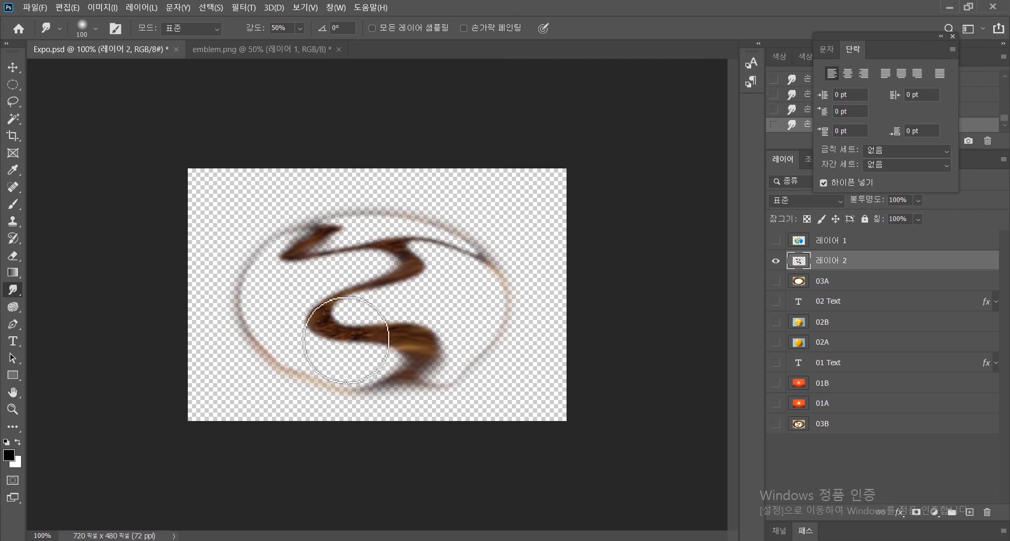
pyautogui.moveTo(347, 341)
pyautogui.mouseDown()
pyautogui.moveTo(333, 340)
pyautogui.moveTo(378, 330)
pyautogui.moveTo(271, 316)
pyautogui.moveTo(295, 305)
pyautogui.moveTo(272, 307)
pyautogui.mouseUp()
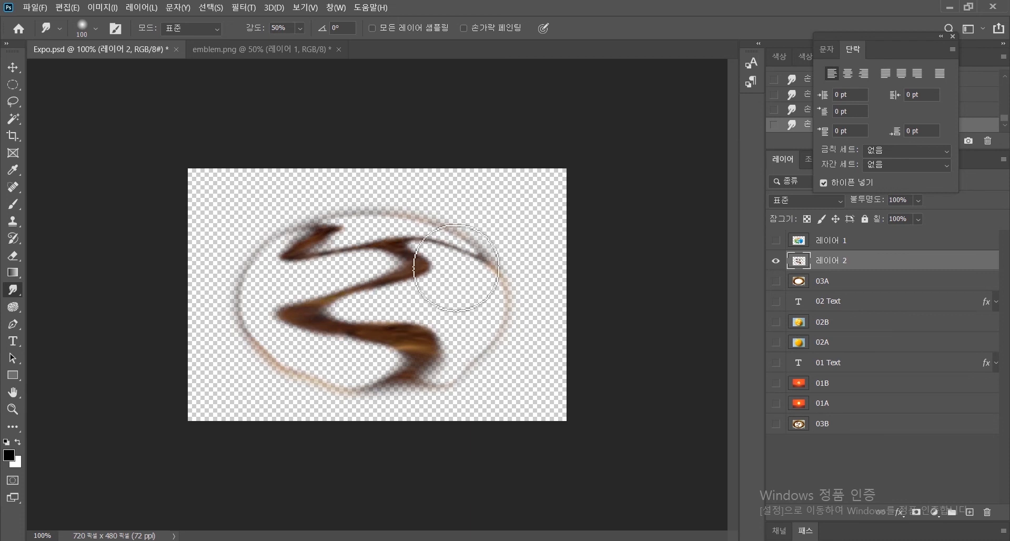
pyautogui.moveTo(457, 268); pyautogui.dragTo(501, 270)
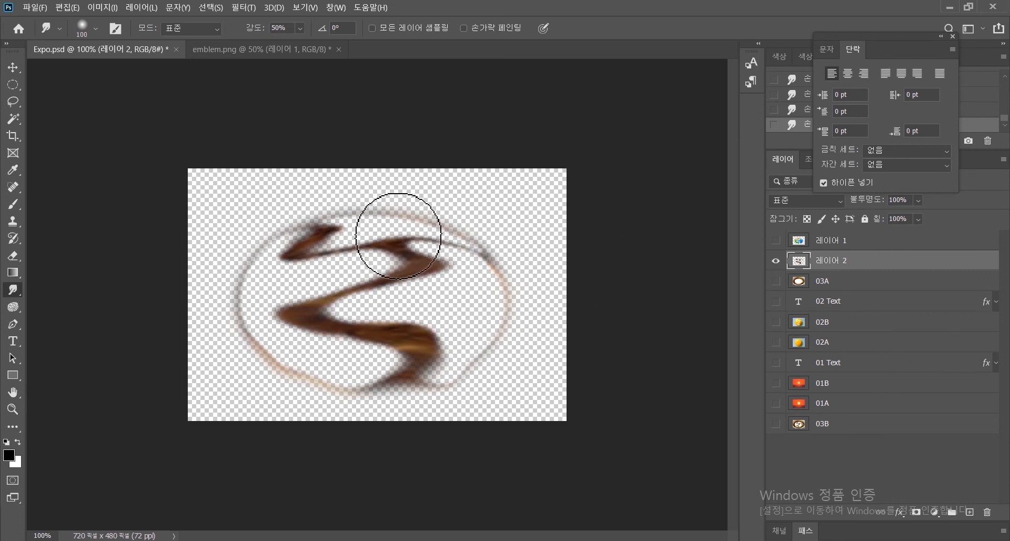
pyautogui.moveTo(427, 261); pyautogui.dragTo(452, 261)
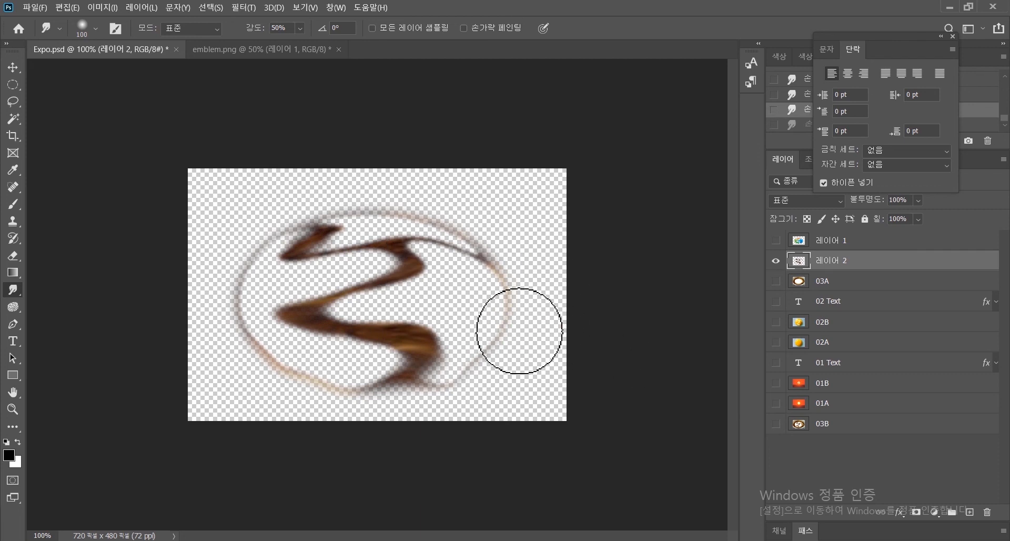
# Step: Erase most of the faint oval outline around the curve with a size-125 Eraser and show 03A again
pyautogui.click(17, 256)
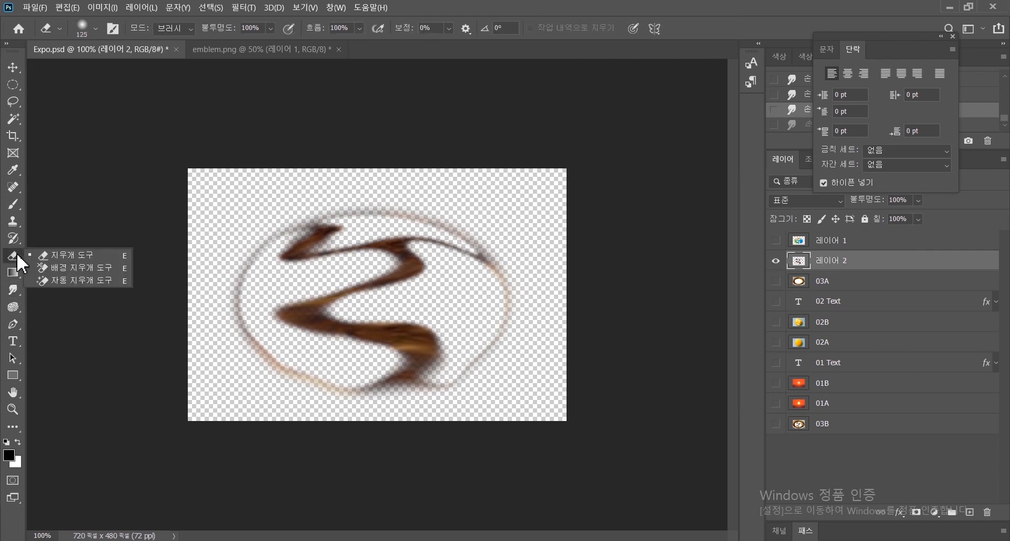
pyautogui.click(47, 256)
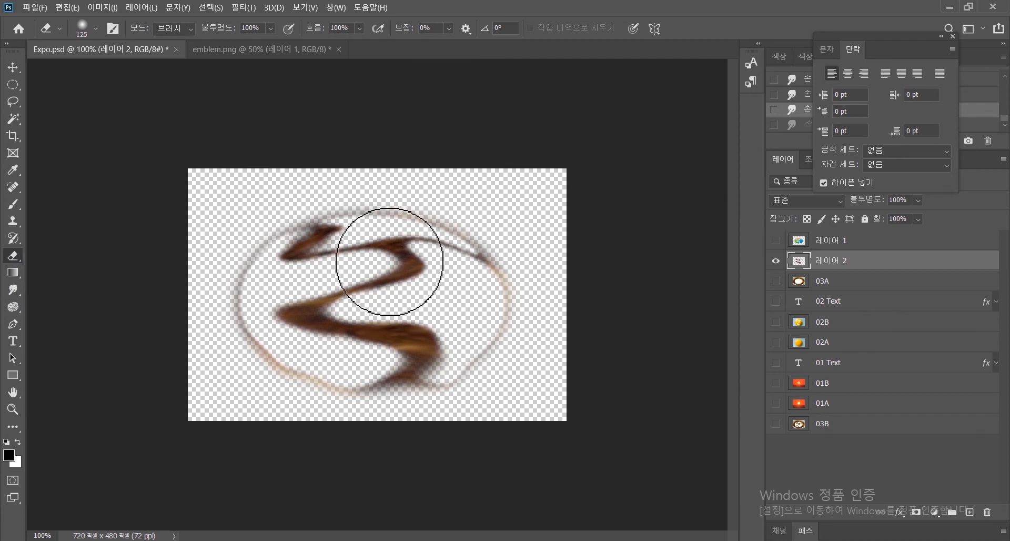
pyautogui.moveTo(503, 292)
pyautogui.mouseDown()
pyautogui.moveTo(474, 363)
pyautogui.moveTo(491, 238)
pyautogui.moveTo(411, 204)
pyautogui.moveTo(361, 185)
pyautogui.mouseUp()
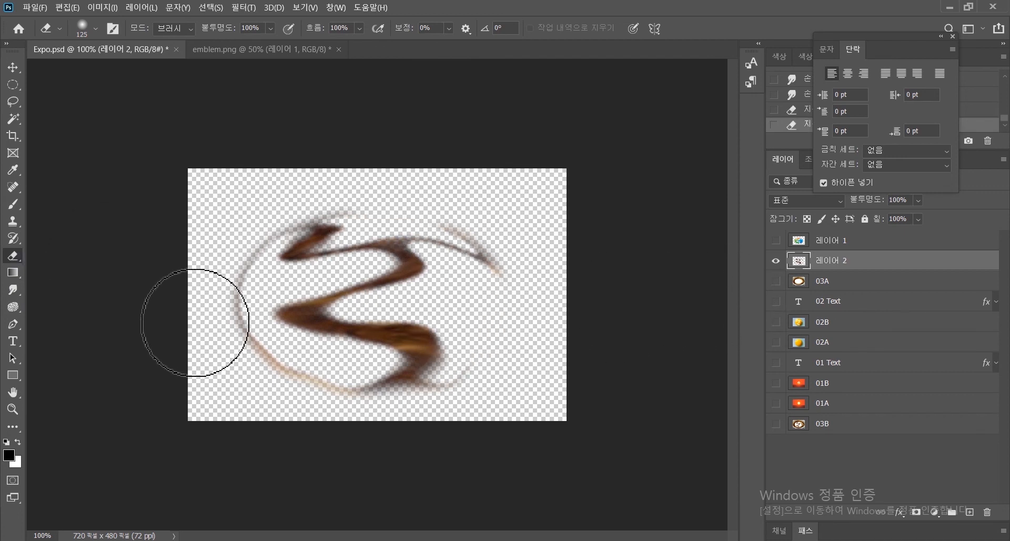
pyautogui.moveTo(235, 328)
pyautogui.mouseDown()
pyautogui.moveTo(258, 354)
pyautogui.moveTo(341, 397)
pyautogui.mouseUp()
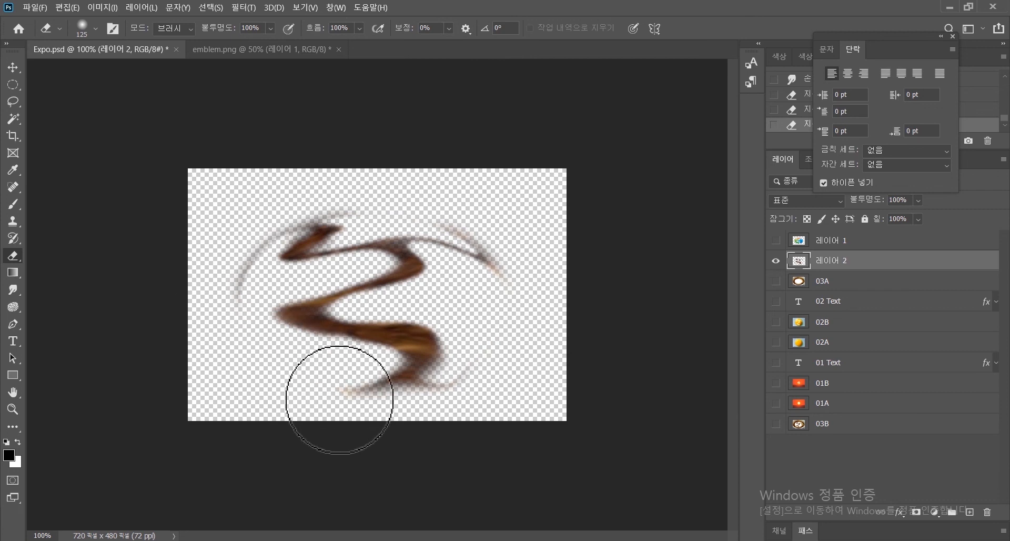
pyautogui.click(776, 281)
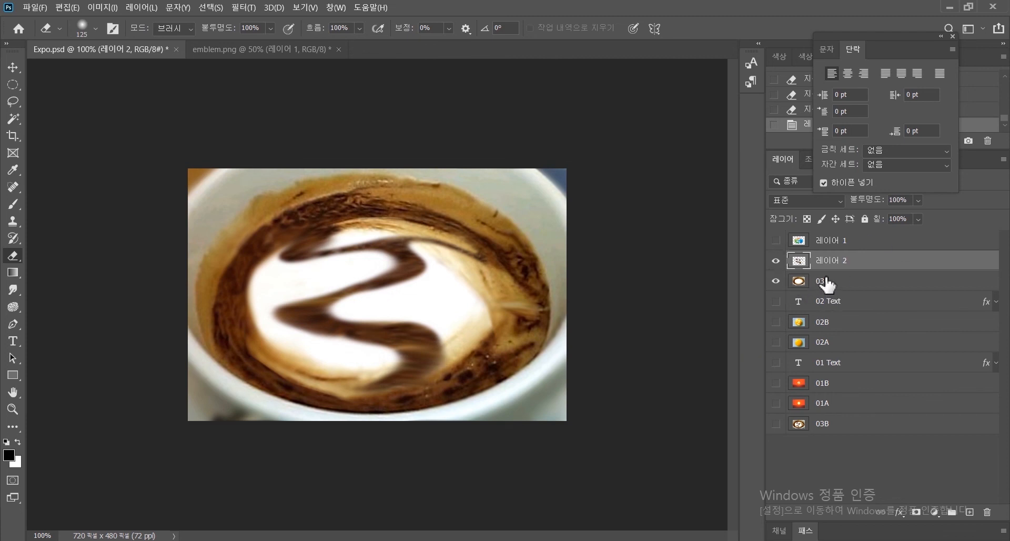
# Step: Add the white 36 pt 궁서 text “커피도... EXPO로 보입니다.” and centre it near the top of the coffee image
pyautogui.press('t')
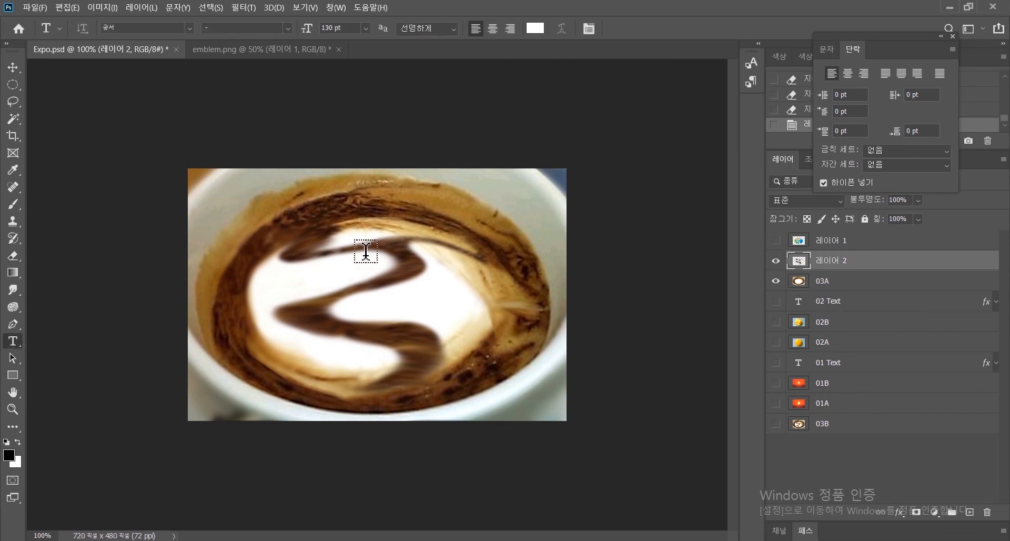
pyautogui.click(319, 214)
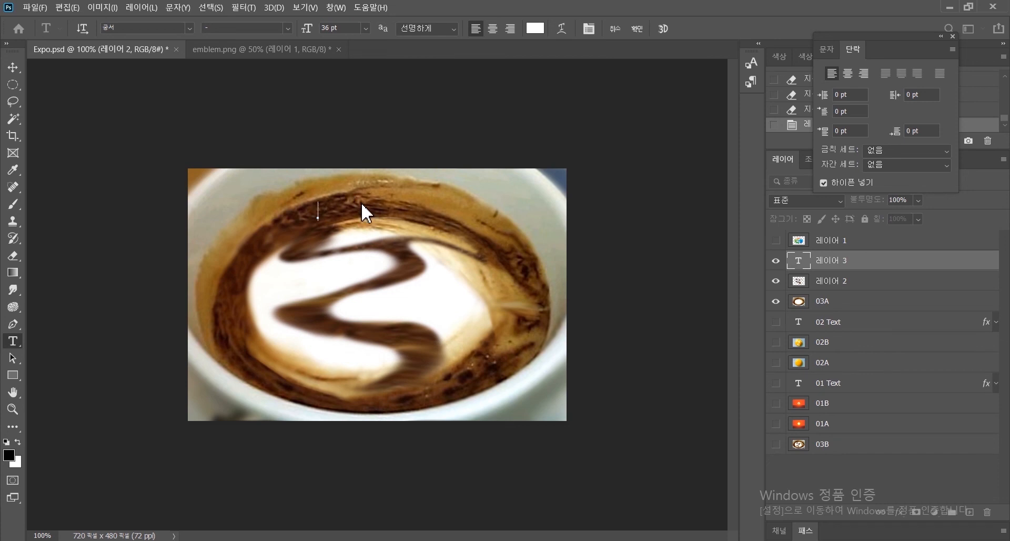
pyautogui.write('“커피도... EXPO로 보입니다.')
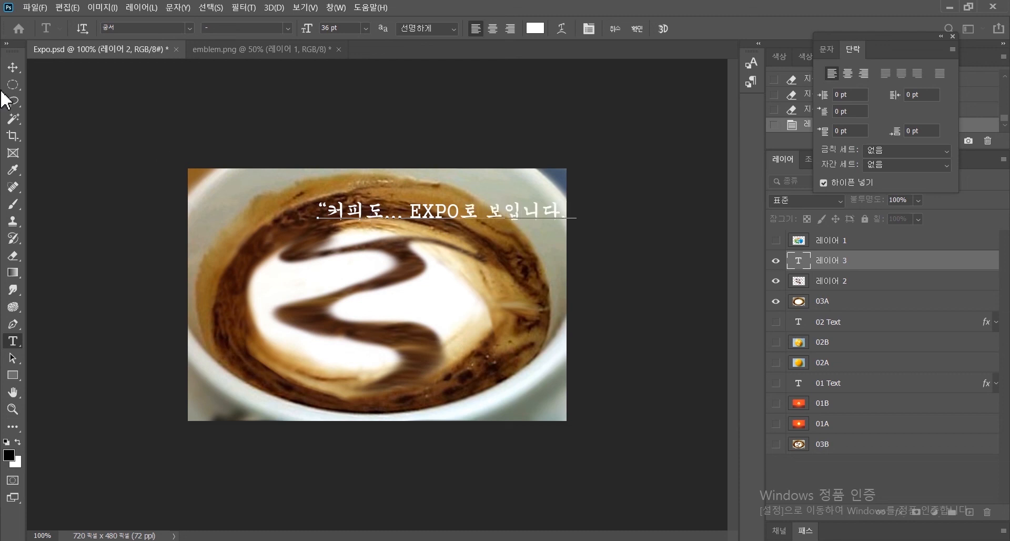
pyautogui.click(20, 67)
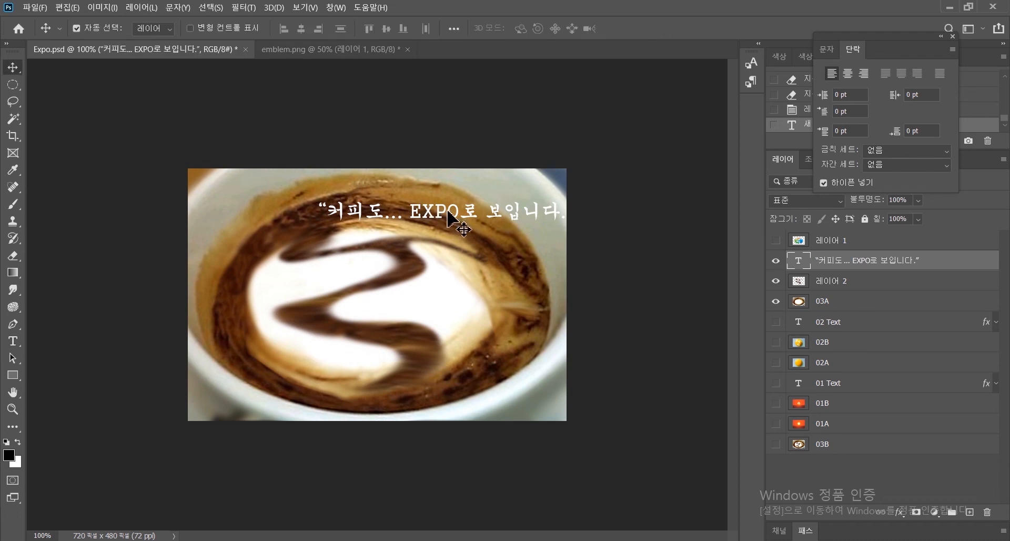
pyautogui.moveTo(447, 217); pyautogui.dragTo(383, 213)
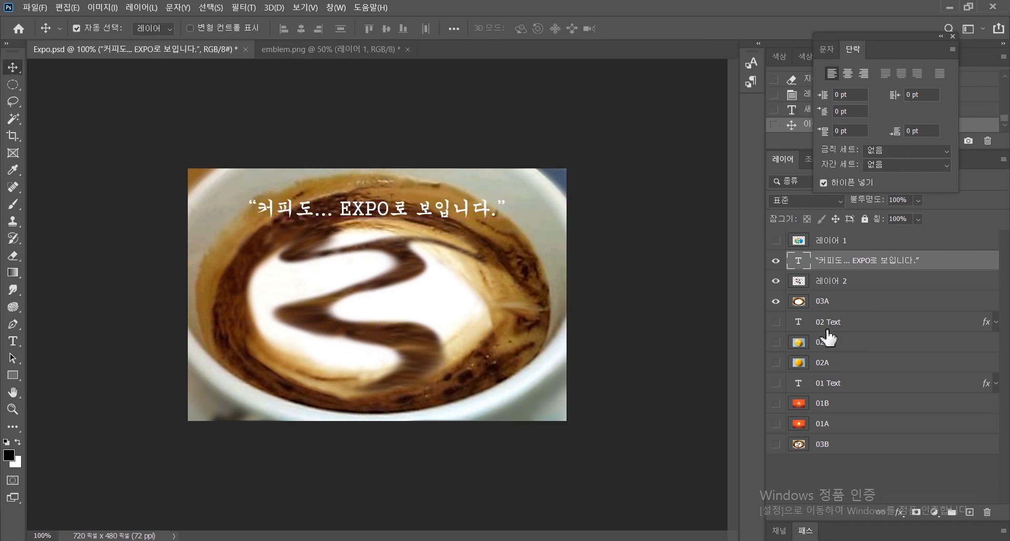
# Step: Give the coffee text a black drop shadow with 100% opacity, 3 px distance, 47% spread and 5 px size
pyautogui.click(897, 512)
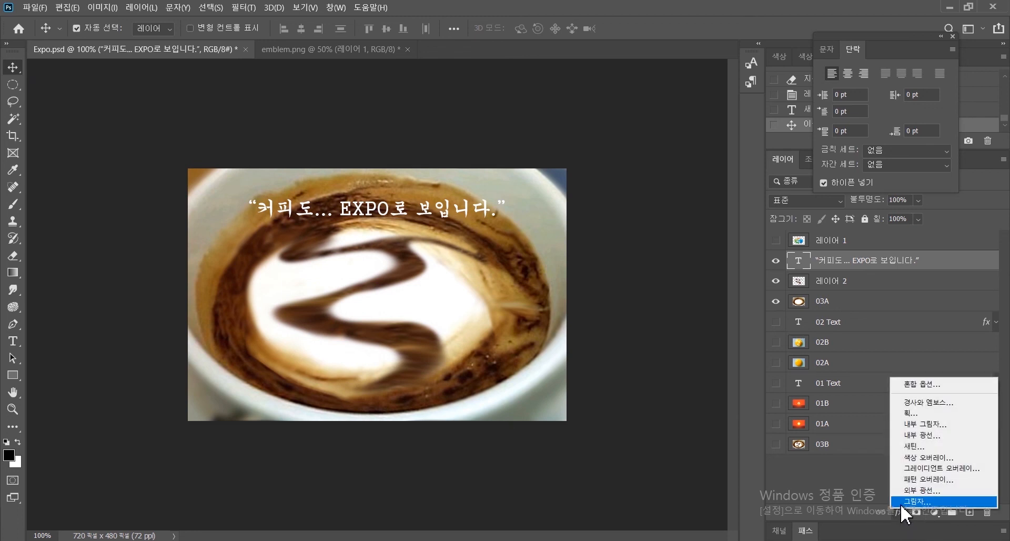
pyautogui.click(902, 501)
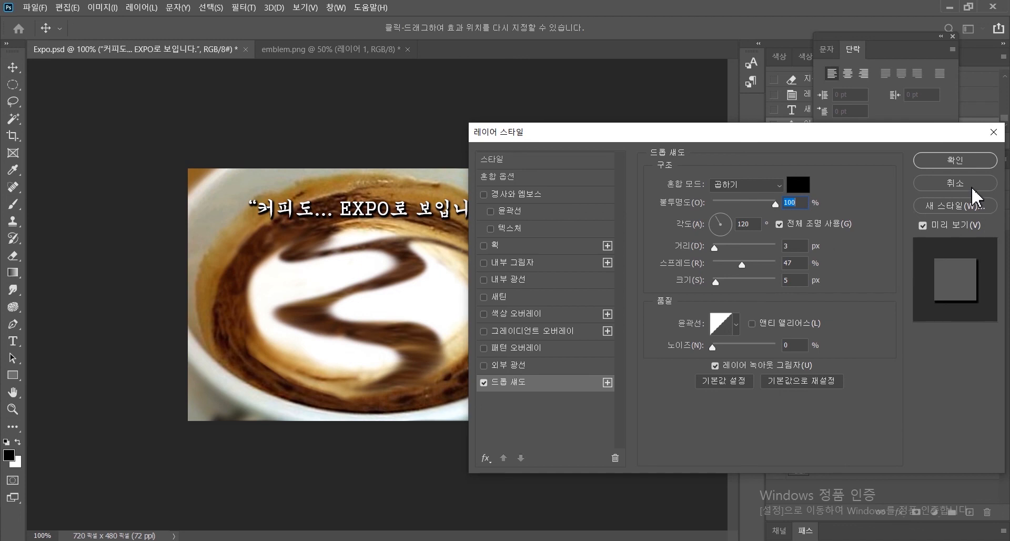
pyautogui.click(957, 161)
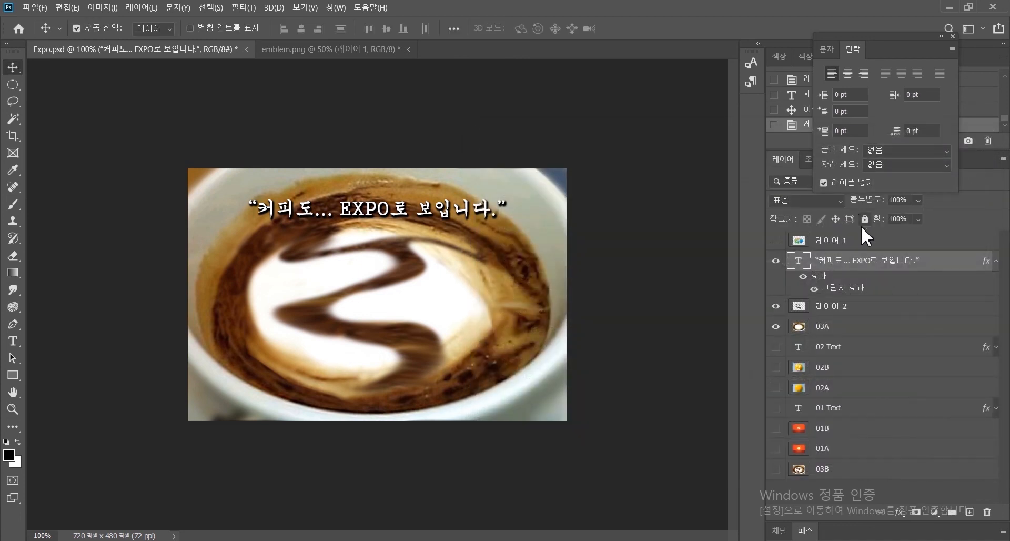
# Step: Duplicate layer 03A and merge the coffee curve on 레이어 2 down into the copy
pyautogui.click(835, 311)
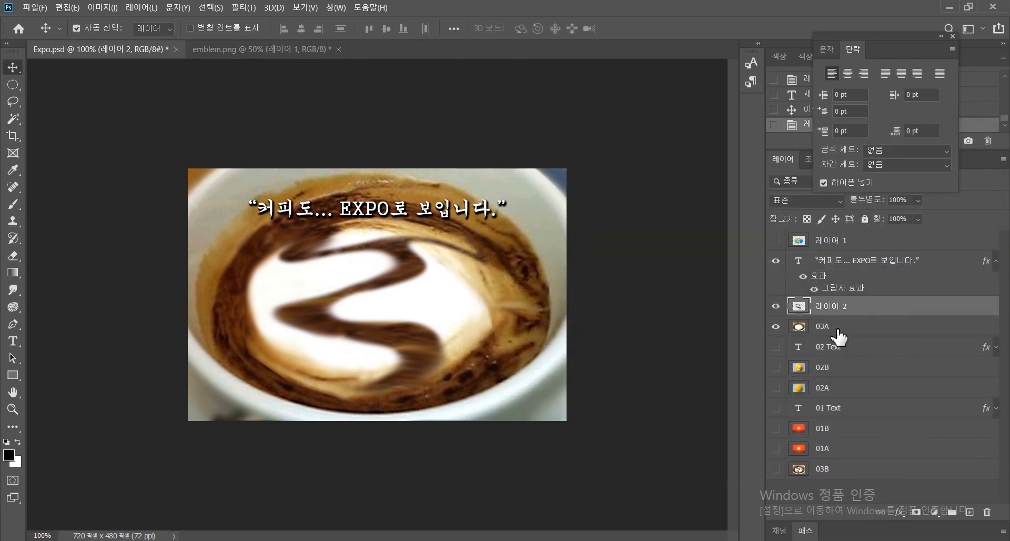
pyautogui.click(837, 330)
pyautogui.moveTo(832, 334); pyautogui.dragTo(971, 510)
pyautogui.click(874, 307)
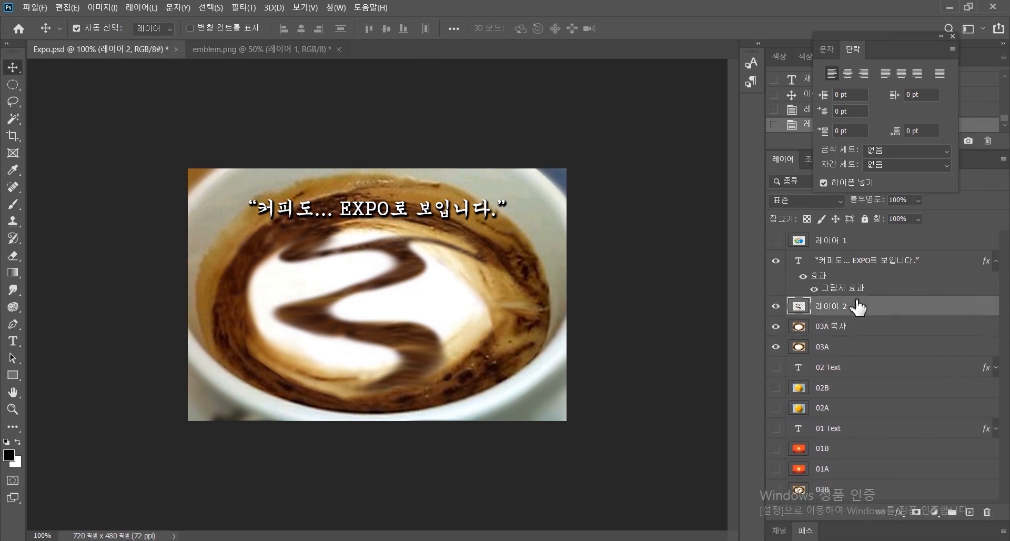
pyautogui.click(1004, 158)
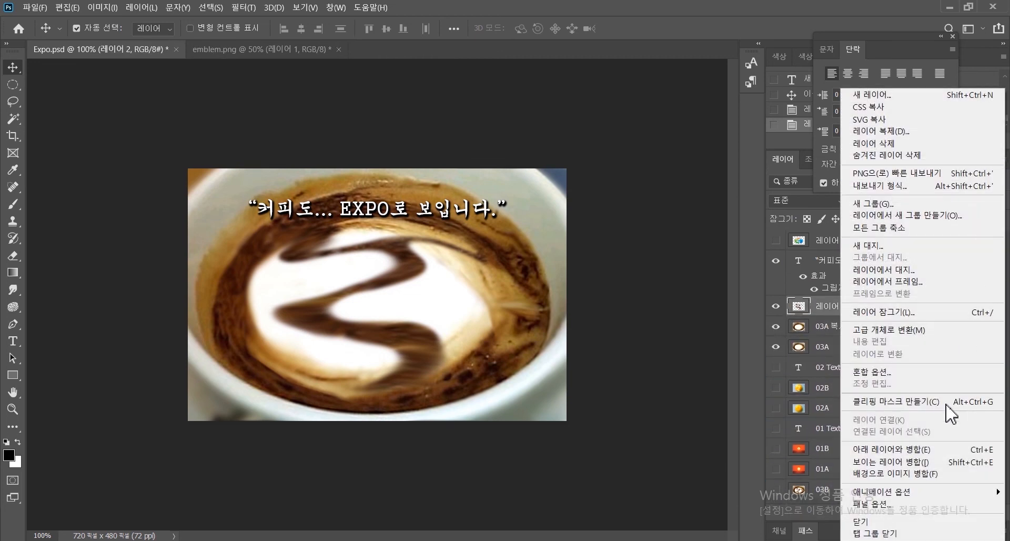
pyautogui.click(937, 451)
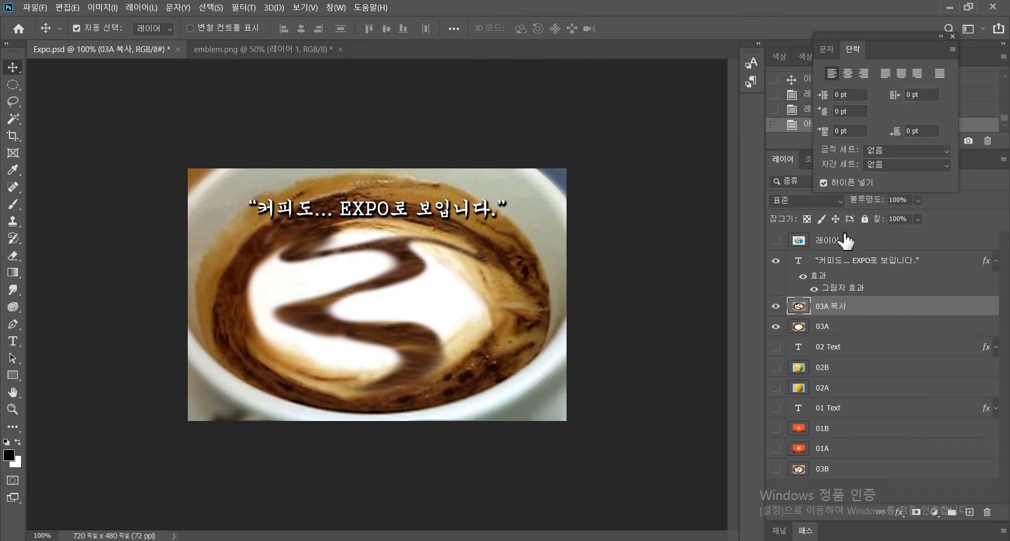
# Step: Rename the merged coffee layer as 03B and the text layer as 03T
pyautogui.doubleClick(846, 312)
pyautogui.press('Return')
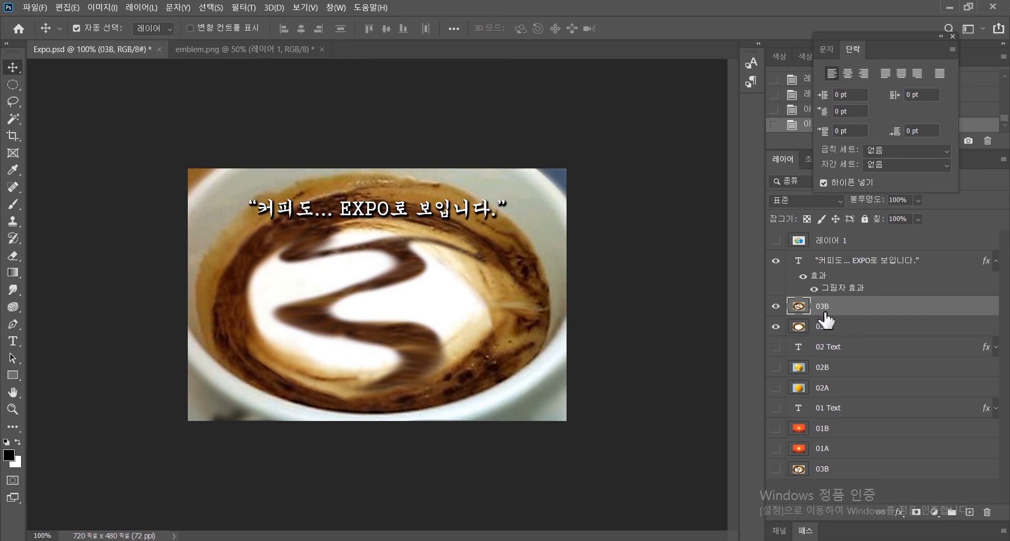
pyautogui.doubleClick(824, 260)
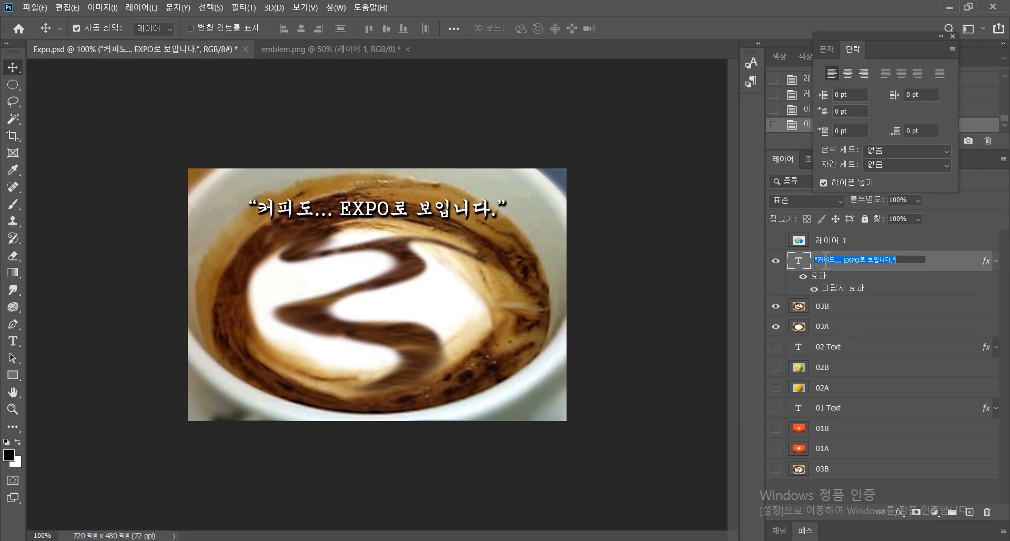
pyautogui.write('0')
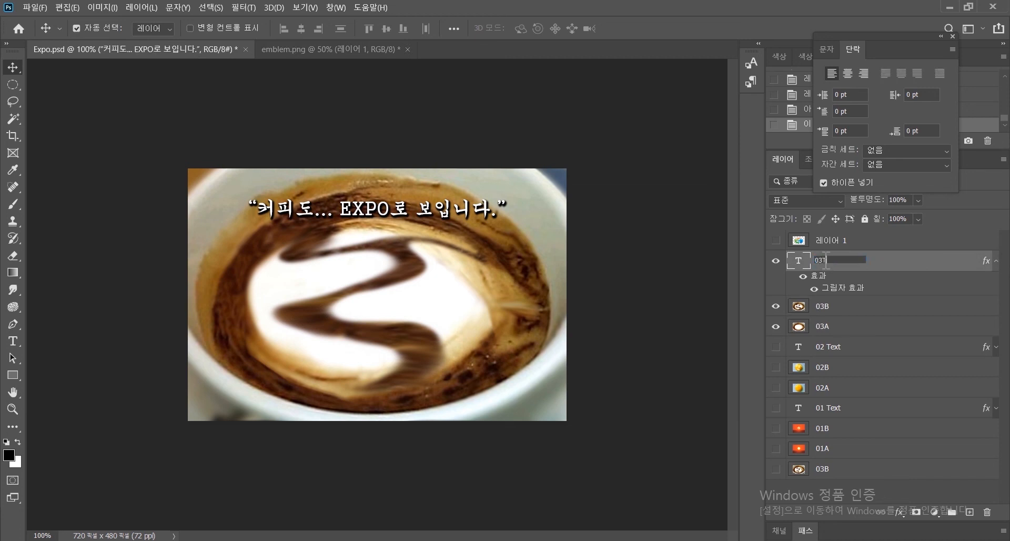
pyautogui.write('3T')
pyautogui.press('Return')
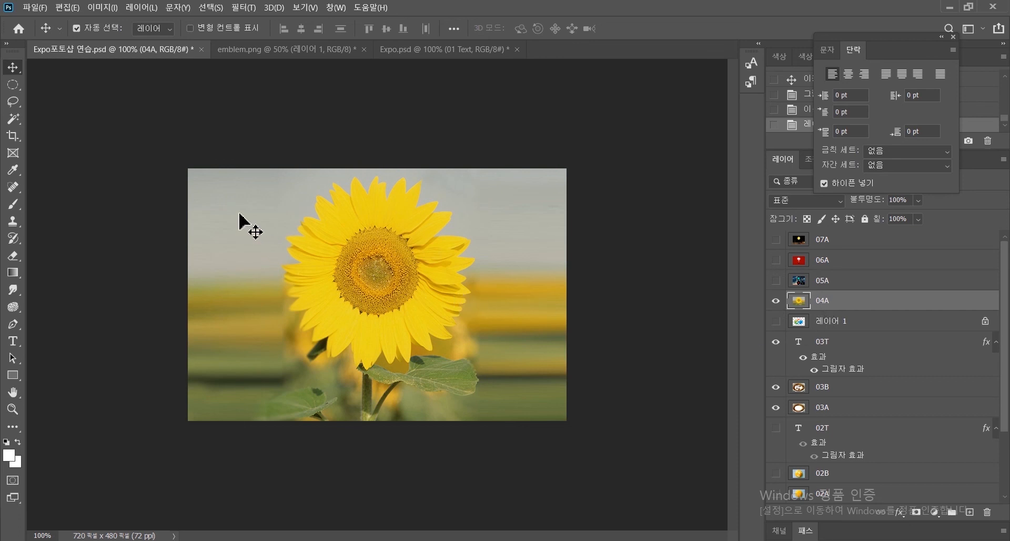
# Step: Check the sunflower example in Expo.psd, and in Expo포토샵 연습.psd copy the round flower centre of 04A to a new layer using an elliptical selection
pyautogui.click(447, 51)
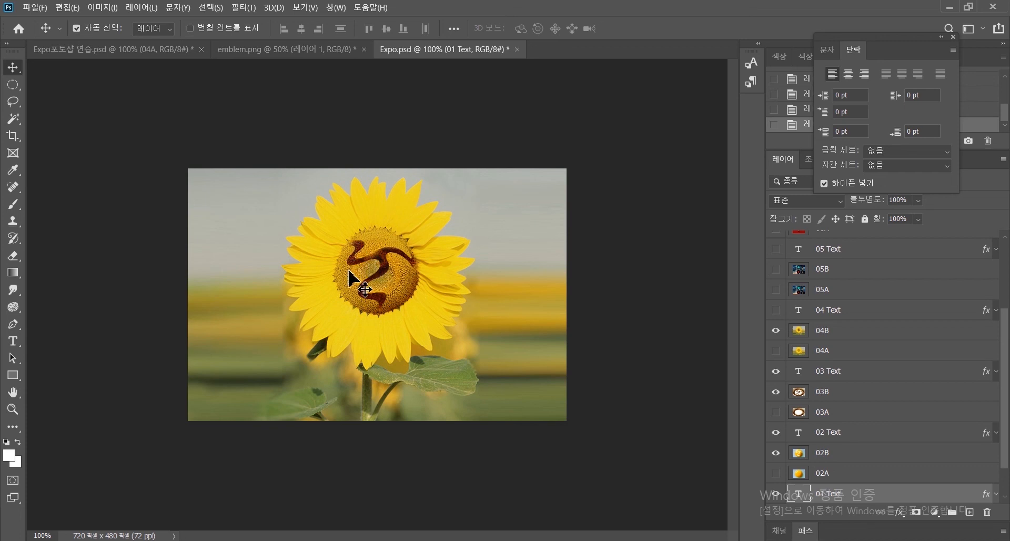
pyautogui.click(109, 49)
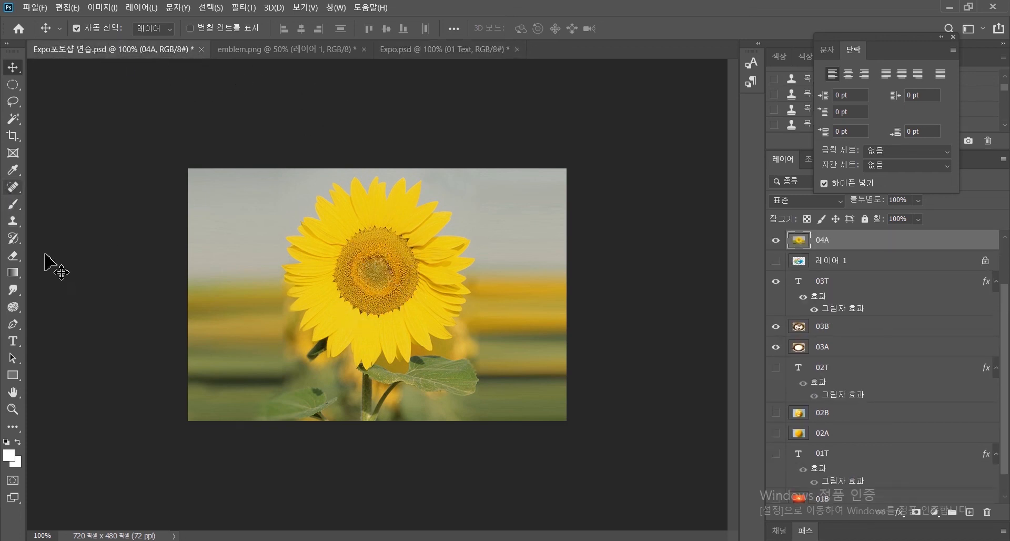
pyautogui.click(13, 84)
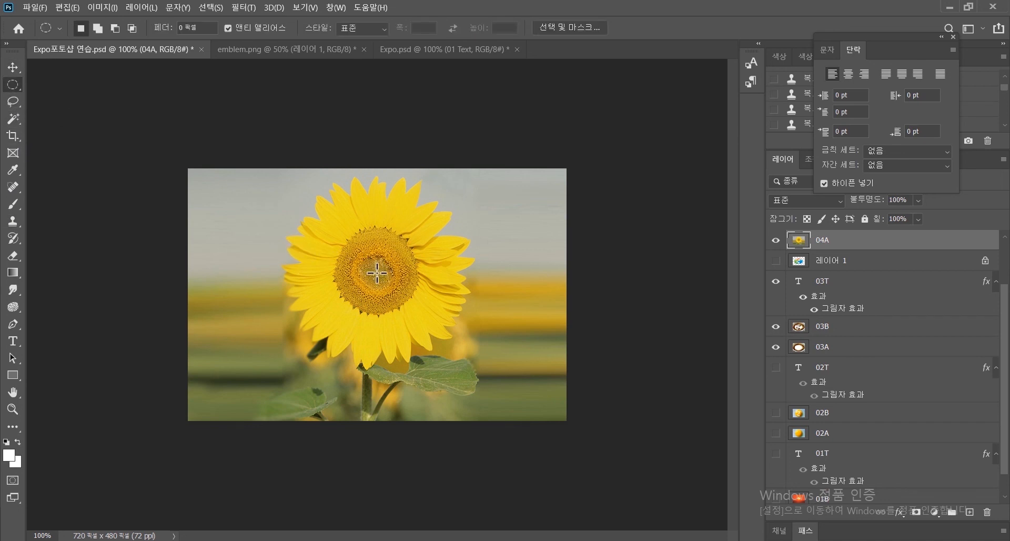
pyautogui.moveTo(377, 272); pyautogui.dragTo(417, 225)
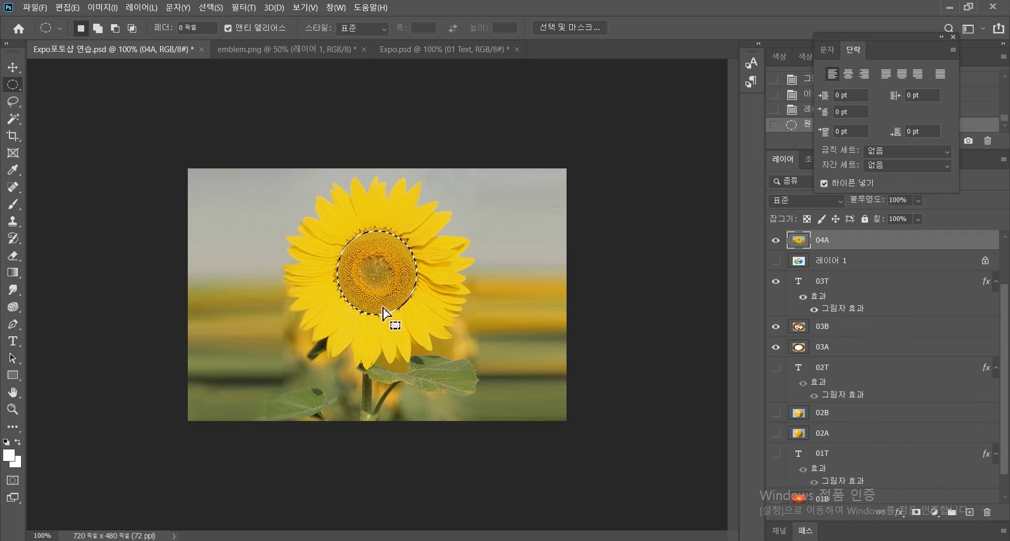
pyautogui.rightClick(382, 284)
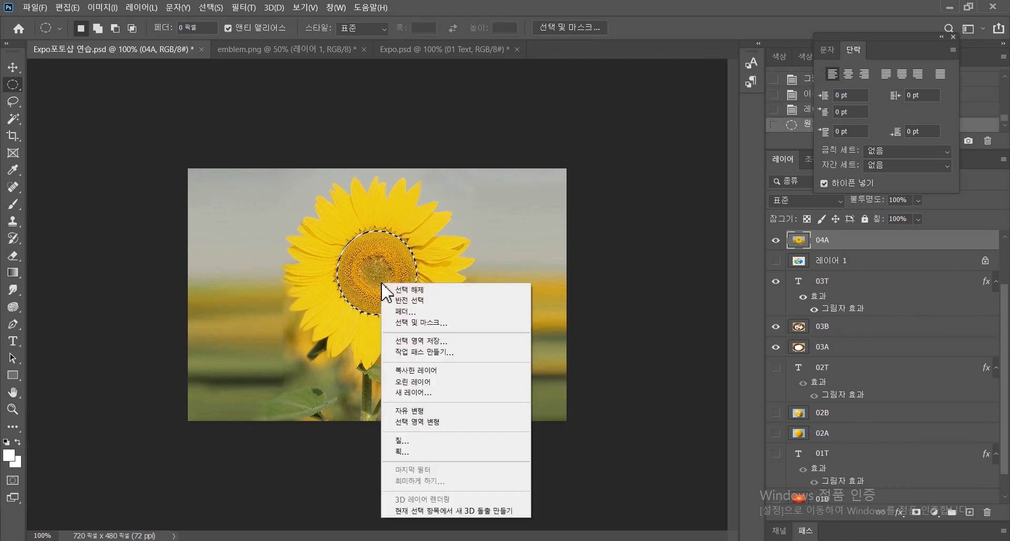
pyautogui.click(429, 370)
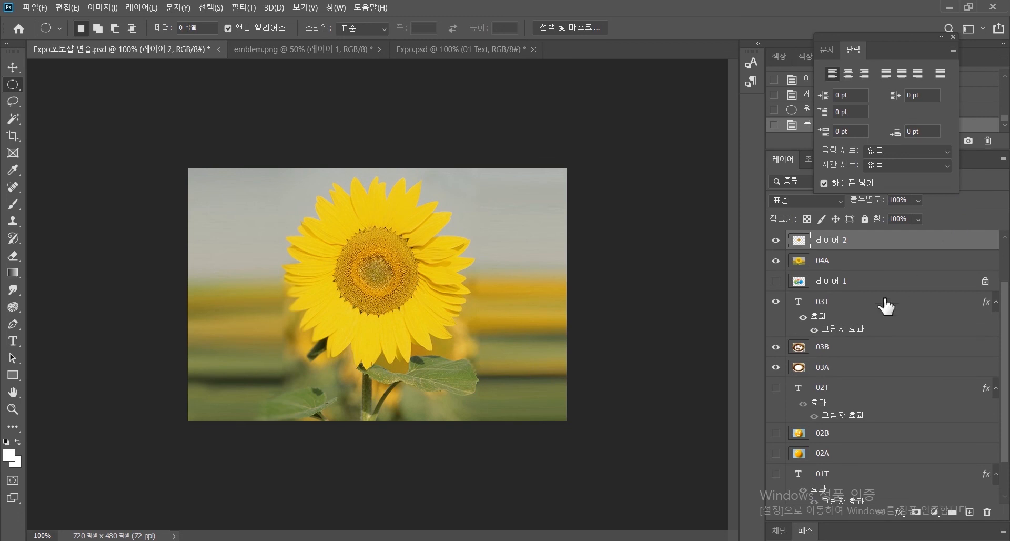
# Step: Show the emblem on 레이어 1 above 레이어 2 and scale it to about 184 × 162 px over the sunflower's centre
pyautogui.moveTo(875, 284); pyautogui.dragTo(866, 236)
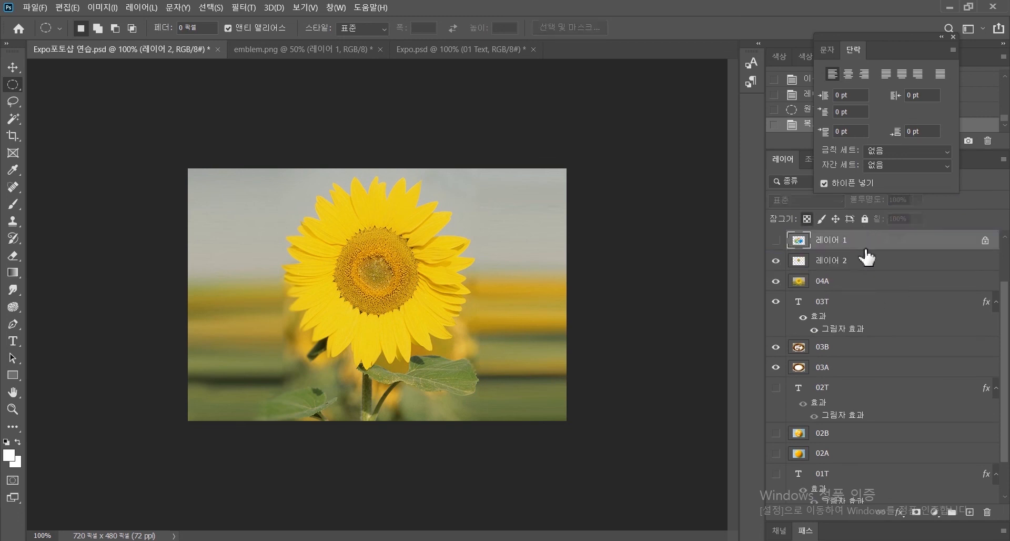
pyautogui.click(775, 240)
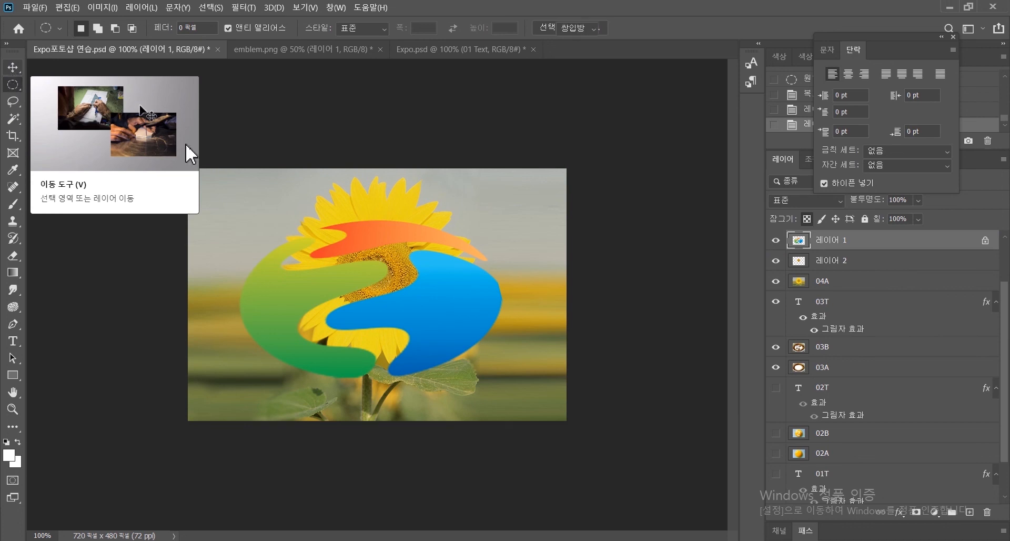
pyautogui.click(11, 69)
pyautogui.hotkey('ctrl', 't')
pyautogui.moveTo(503, 299); pyautogui.dragTo(415, 267)
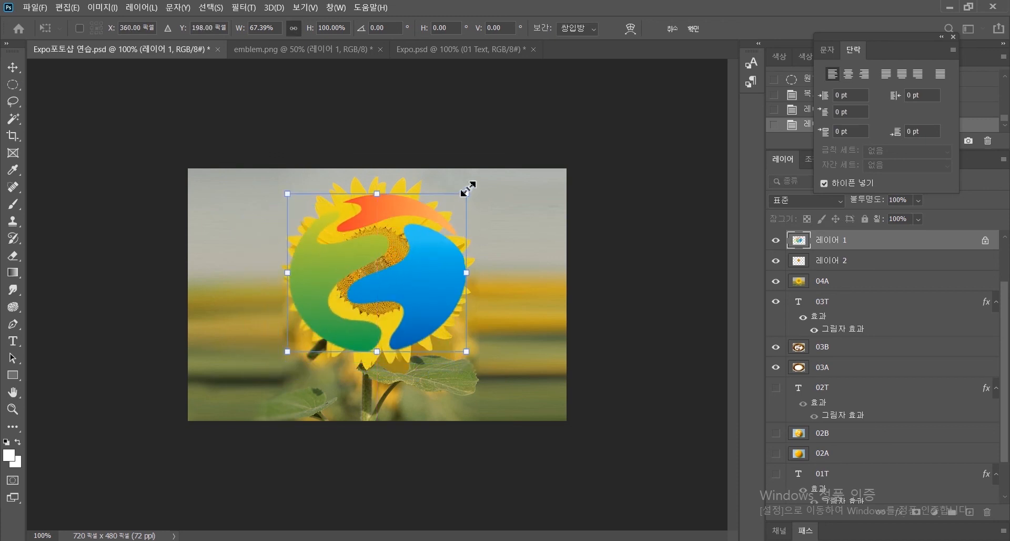
pyautogui.moveTo(467, 194); pyautogui.dragTo(395, 257)
pyautogui.moveTo(377, 343); pyautogui.dragTo(412, 308)
pyautogui.moveTo(431, 220); pyautogui.dragTo(421, 230)
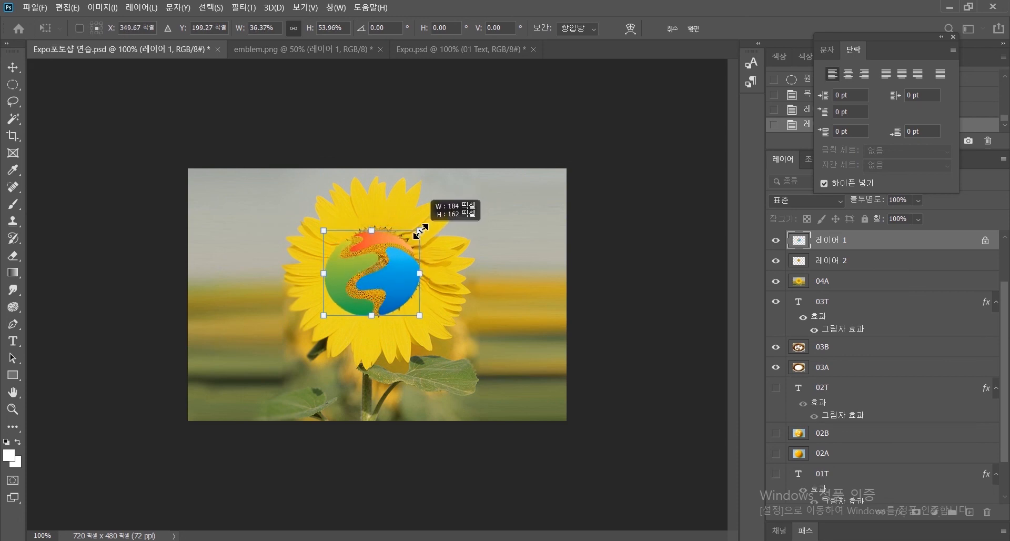
pyautogui.press('Return')
# Step: Load the emblem shape of 레이어 1 as a selection and expand it by 1 pixel
pyautogui.press('m')
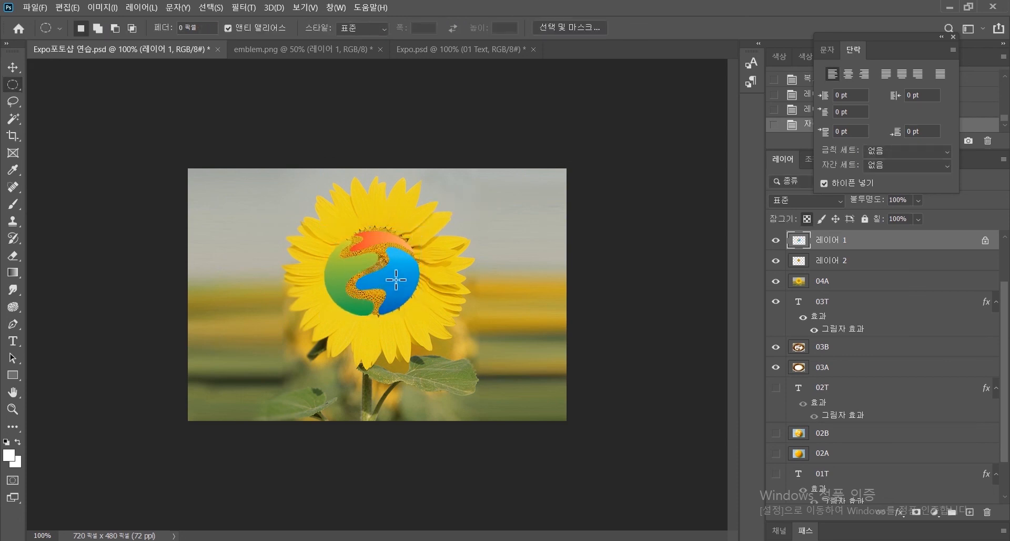
pyautogui.keyDown('ctrl'); pyautogui.click(796, 241); pyautogui.keyUp('ctrl')
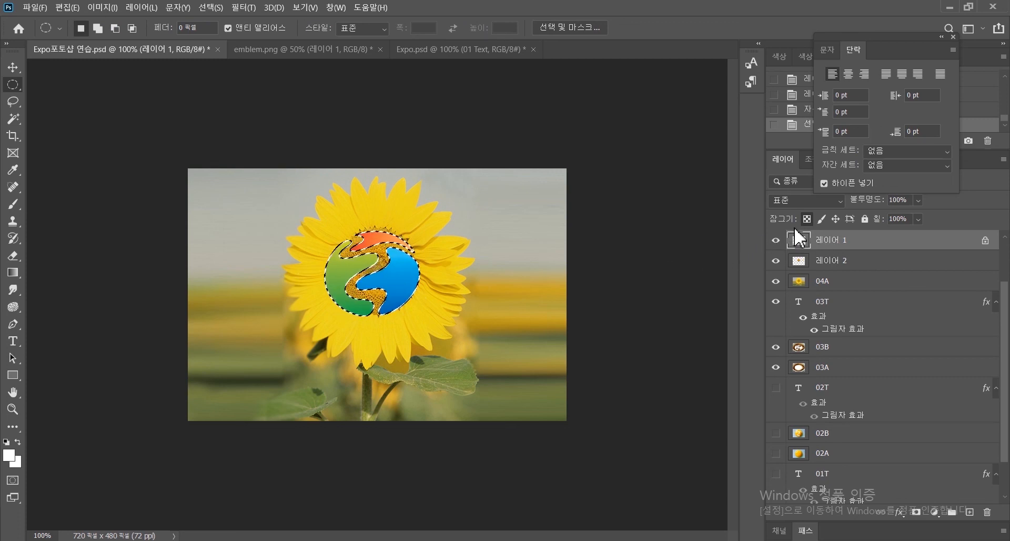
pyautogui.click(220, 9)
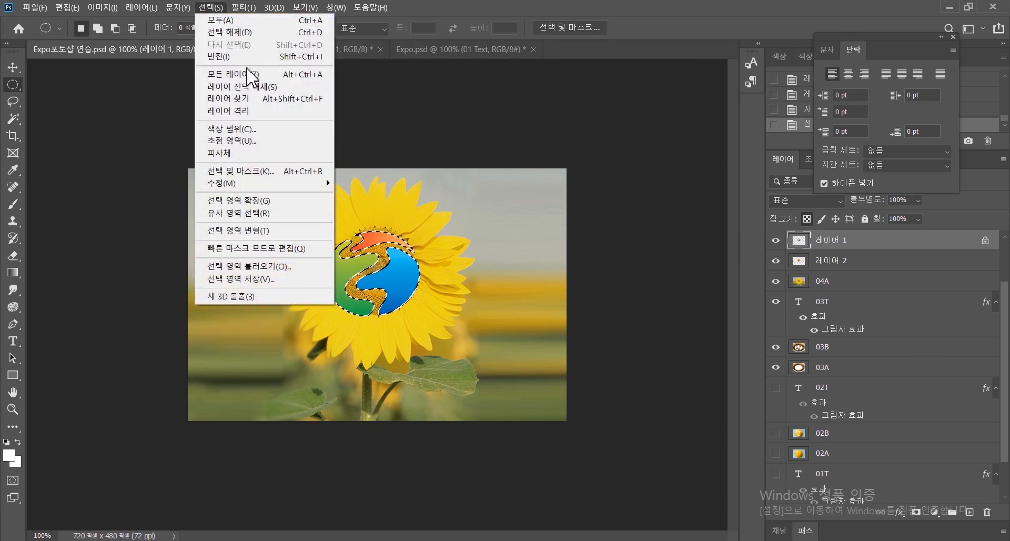
pyautogui.moveTo(321, 184)
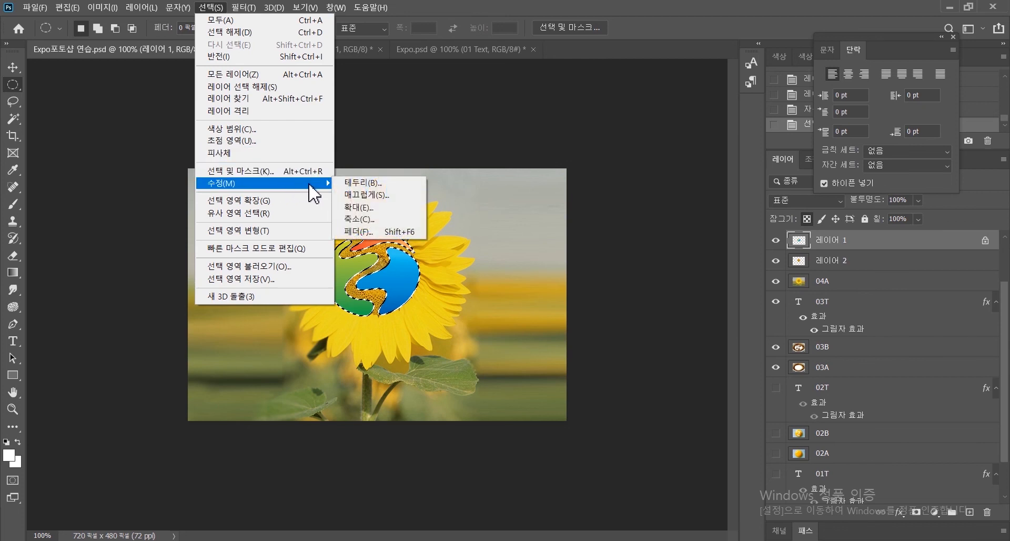
pyautogui.click(386, 208)
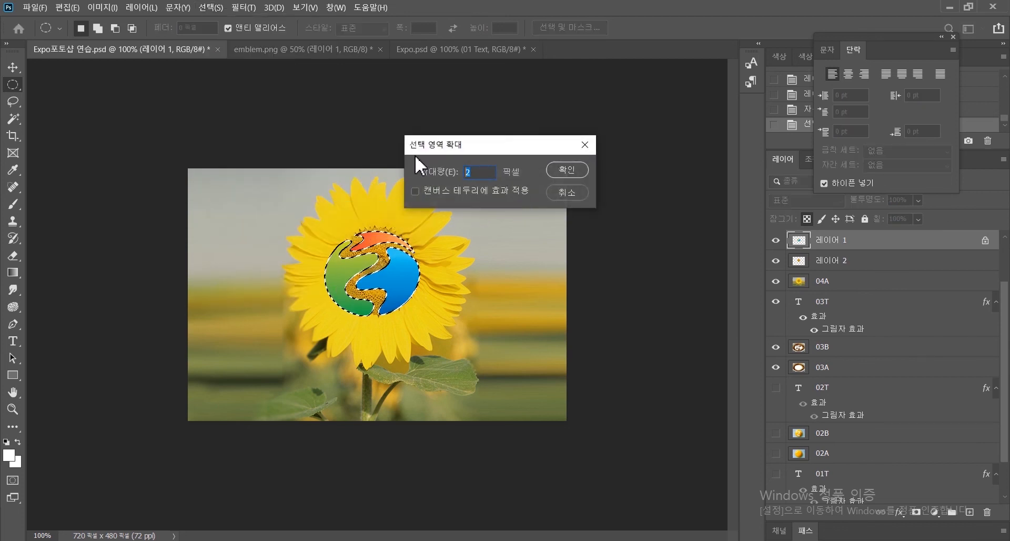
pyautogui.click(576, 172)
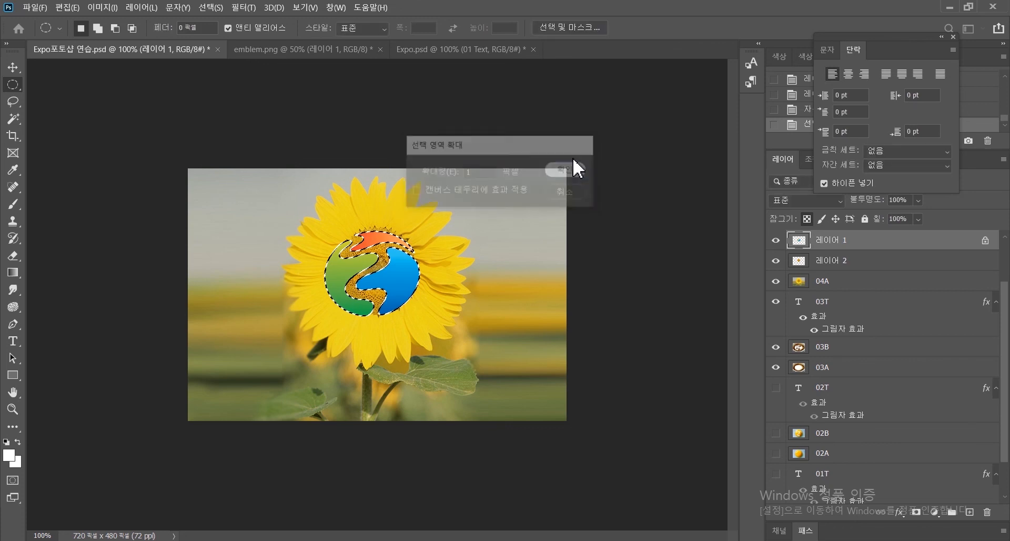
# Step: Delete the selected emblem area from 레이어 2, and hide 레이어 1 and 04A to check the remaining curve
pyautogui.click(837, 266)
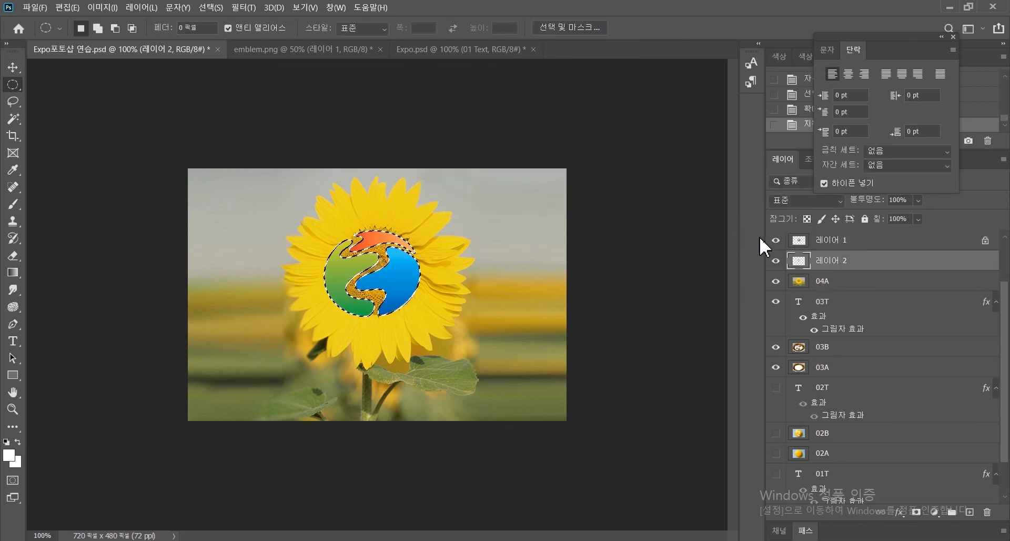
pyautogui.click(782, 243)
pyautogui.click(775, 241)
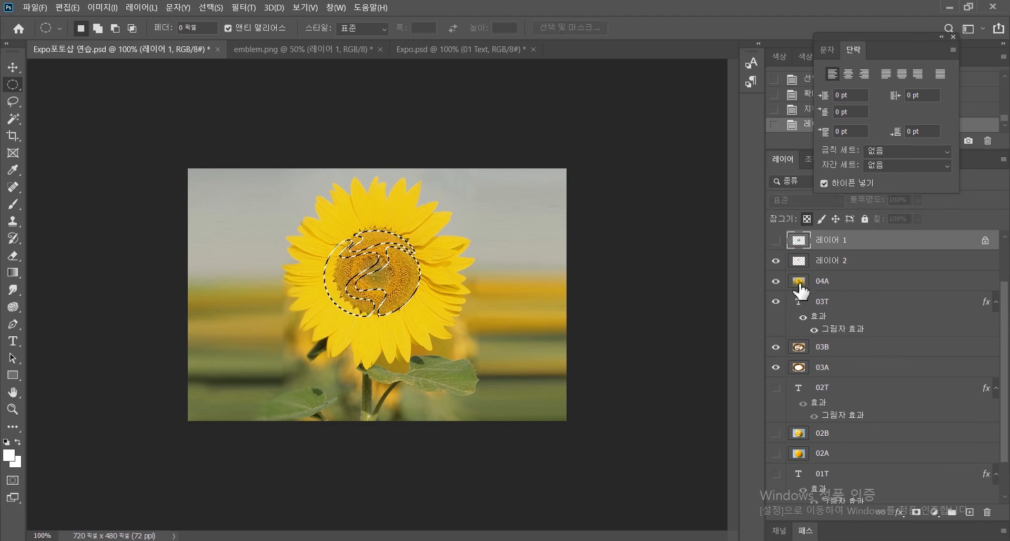
pyautogui.click(776, 282)
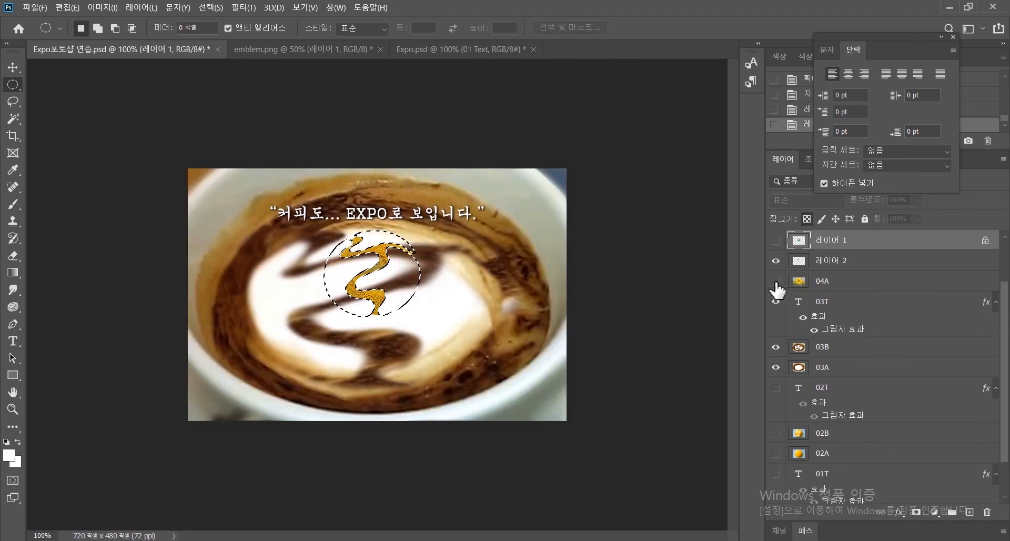
# Step: Clear the selection, make 레이어 2 active, and isolate its emblem curve by hiding 04A, 03A, 03B and 03T
pyautogui.click(776, 281)
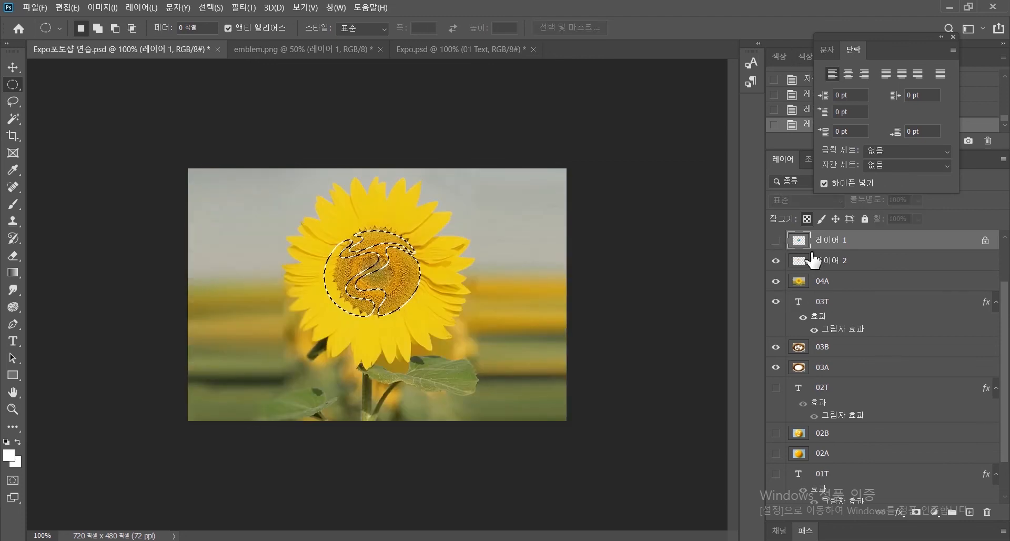
pyautogui.click(845, 261)
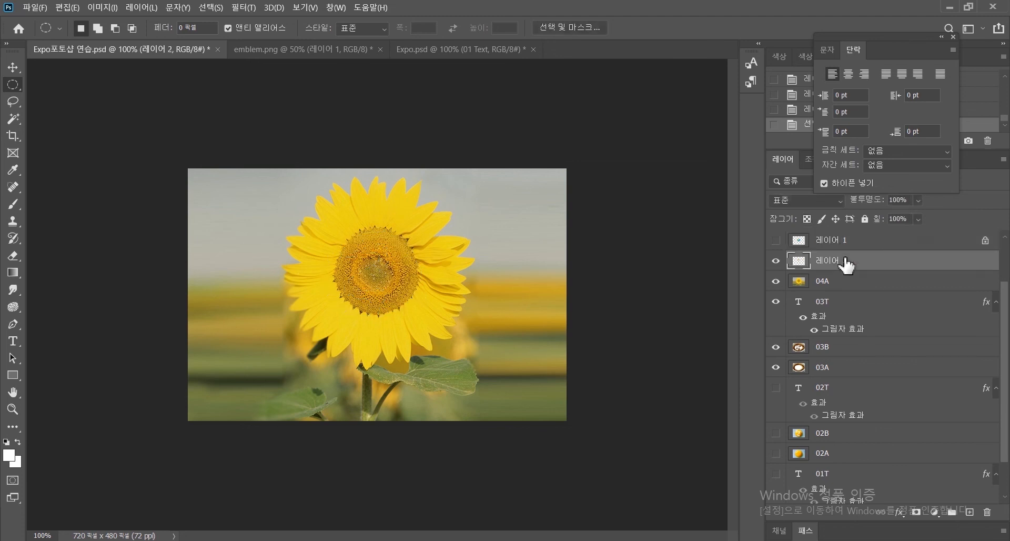
pyautogui.click(776, 283)
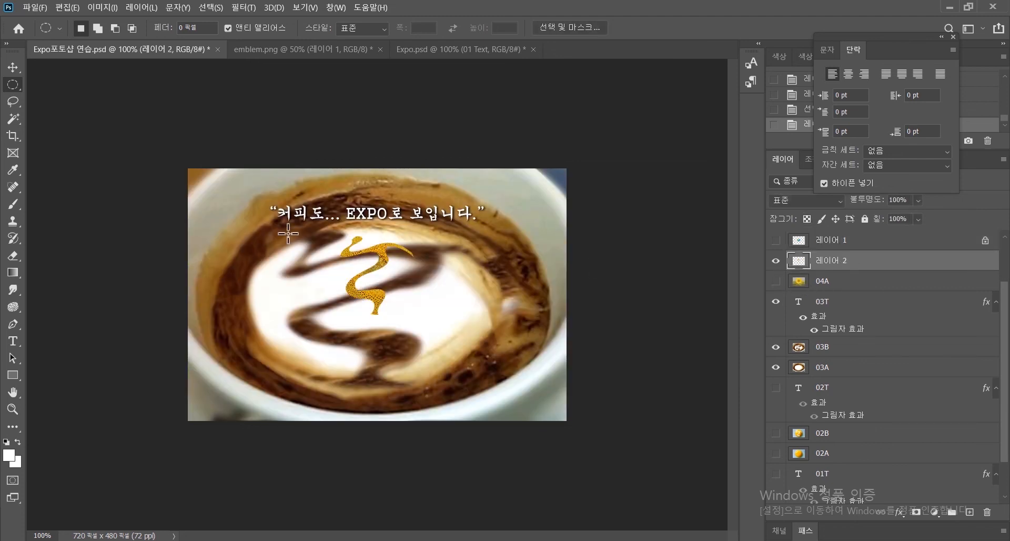
pyautogui.click(776, 367)
pyautogui.click(777, 348)
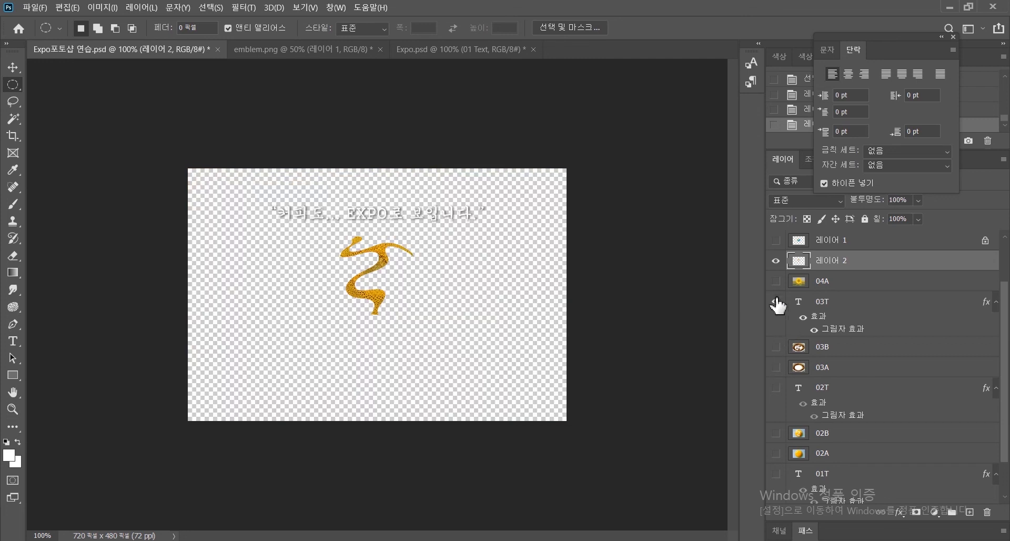
pyautogui.click(776, 302)
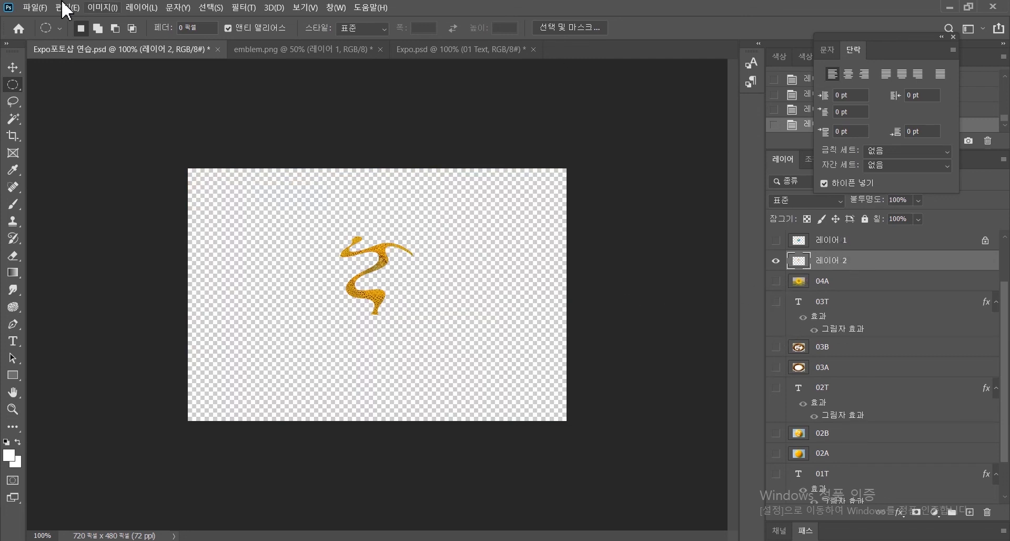
# Step: Try to darken the emblem curve on 레이어 2 with a Curves adjustment
pyautogui.click(103, 7)
pyautogui.moveTo(214, 38)
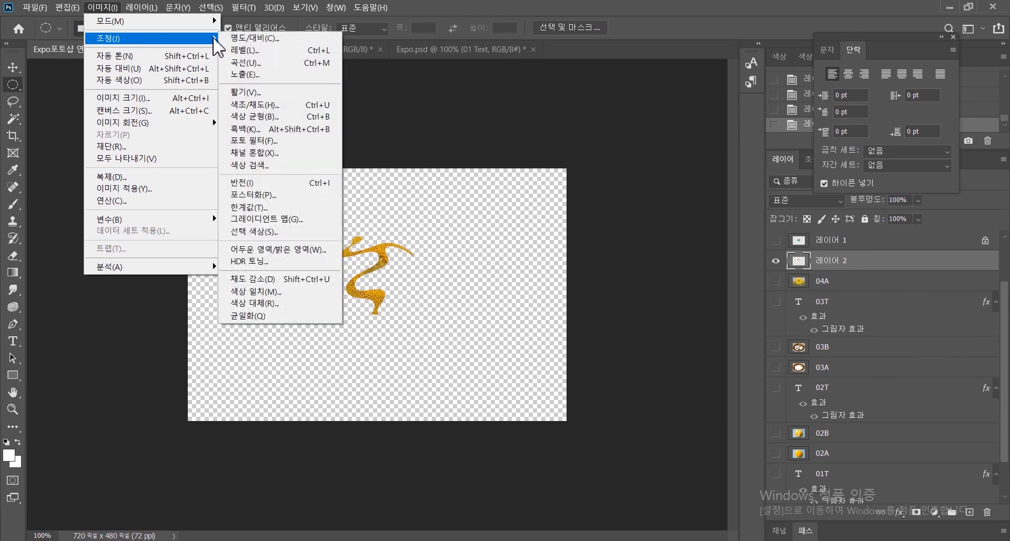
pyautogui.click(267, 64)
pyautogui.moveTo(498, 90); pyautogui.dragTo(760, 82)
pyautogui.moveTo(676, 208); pyautogui.dragTo(705, 227)
pyautogui.click(926, 128)
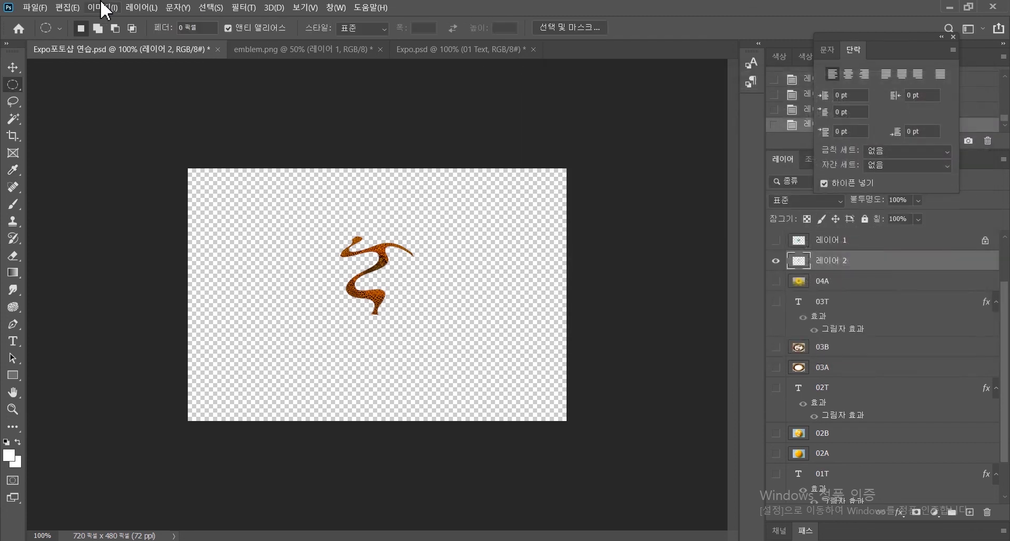
# Step: Darken the emblem curve on 레이어 2 with Brightness/Contrast by strongly lowering brightness and raising contrast, and show 04A beneath it
pyautogui.click(142, 7)
pyautogui.moveTo(102, 8)
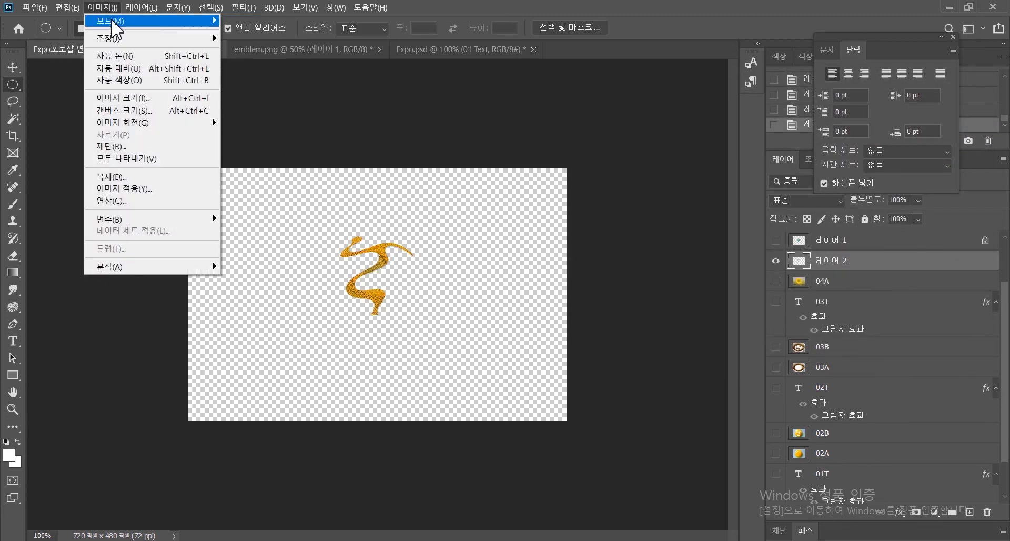
pyautogui.moveTo(124, 39)
pyautogui.click(238, 39)
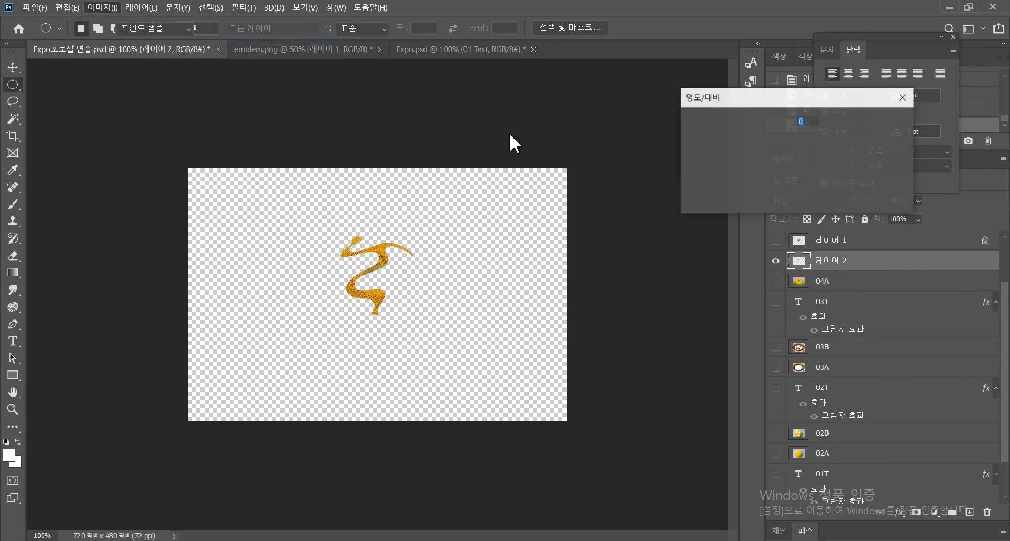
pyautogui.moveTo(747, 135); pyautogui.dragTo(700, 135)
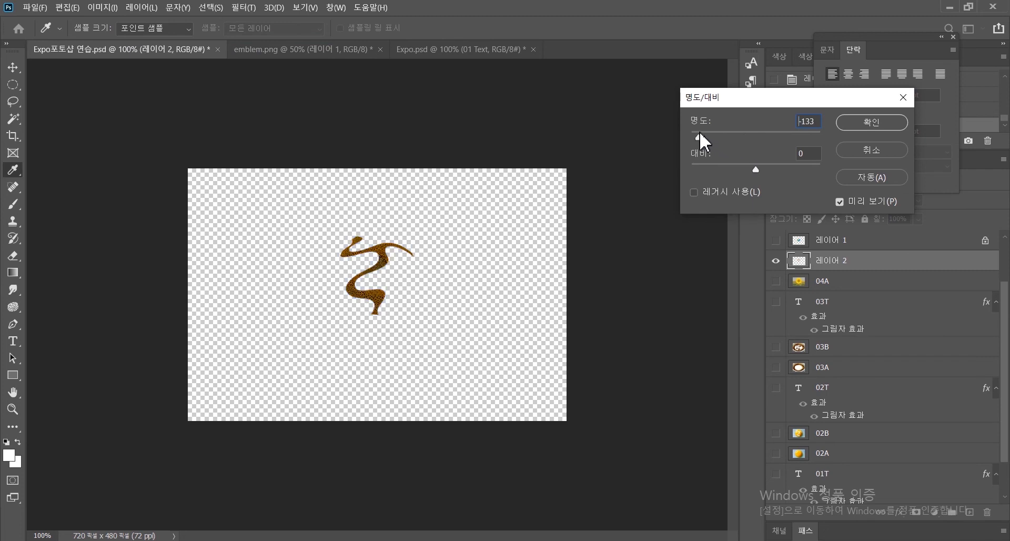
pyautogui.moveTo(756, 169); pyautogui.dragTo(760, 171)
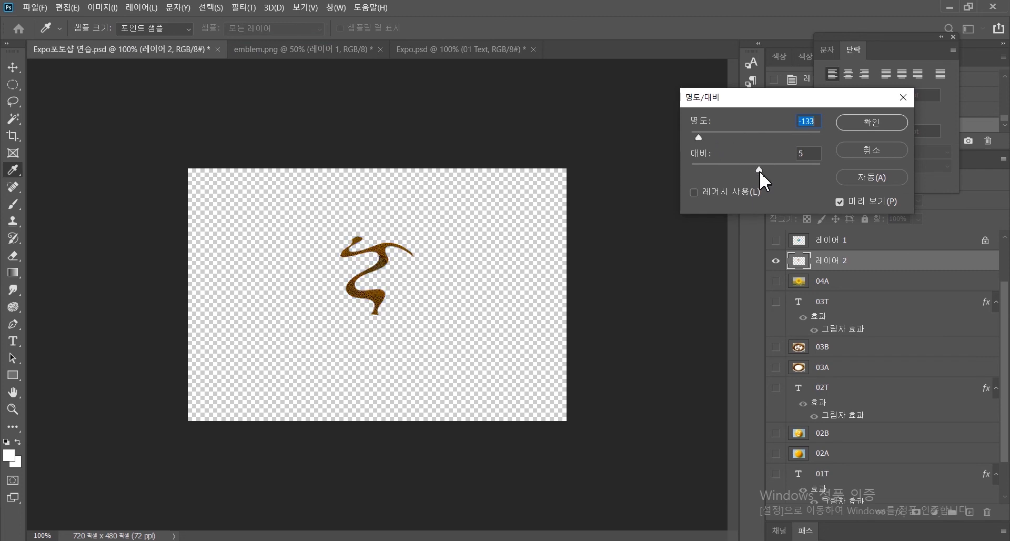
pyautogui.click(797, 164)
pyautogui.click(707, 136)
pyautogui.moveTo(793, 167); pyautogui.dragTo(801, 169)
pyautogui.click(884, 122)
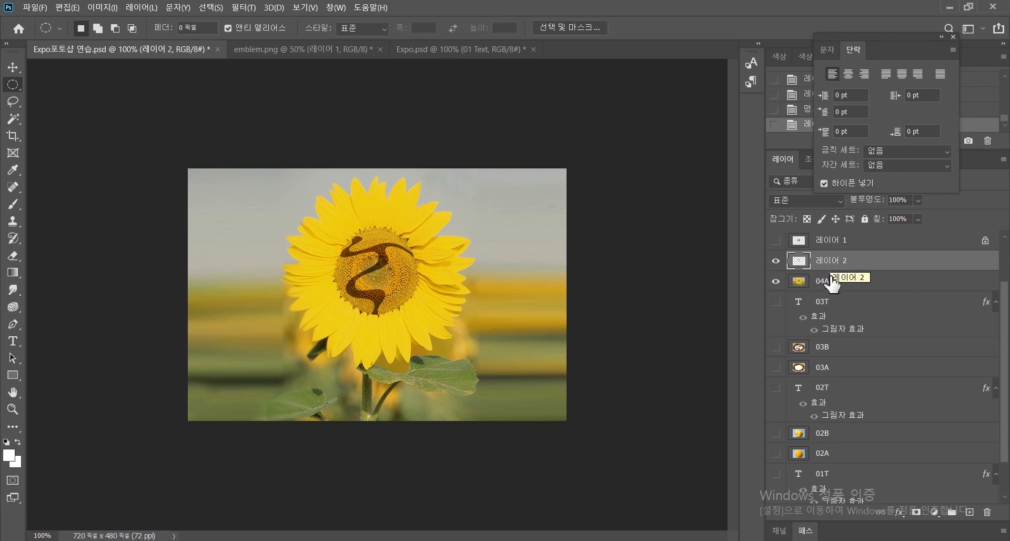
# Step: Duplicate the sunflower layer 04A and merge 레이어 2 down into the copy
pyautogui.moveTo(832, 288); pyautogui.dragTo(971, 511)
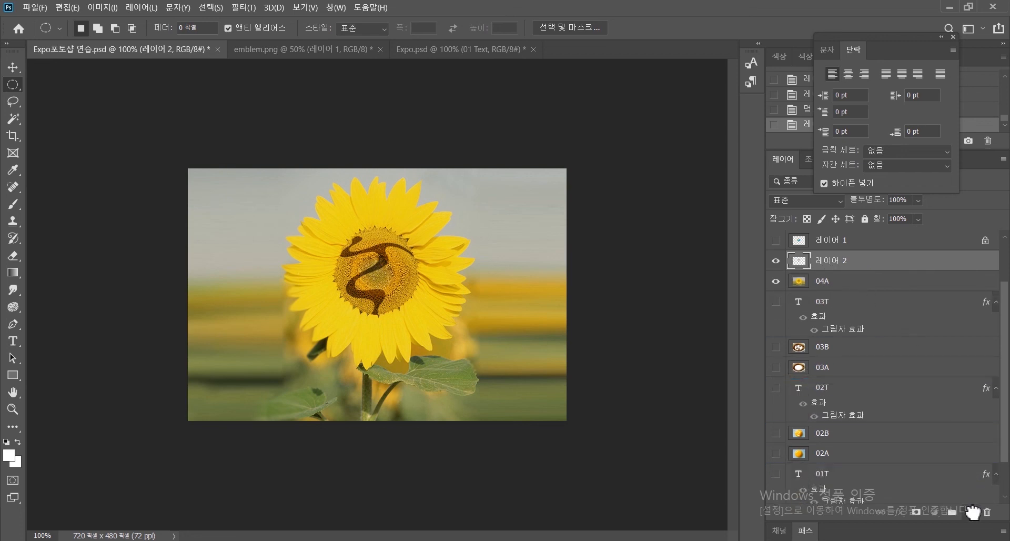
pyautogui.click(868, 265)
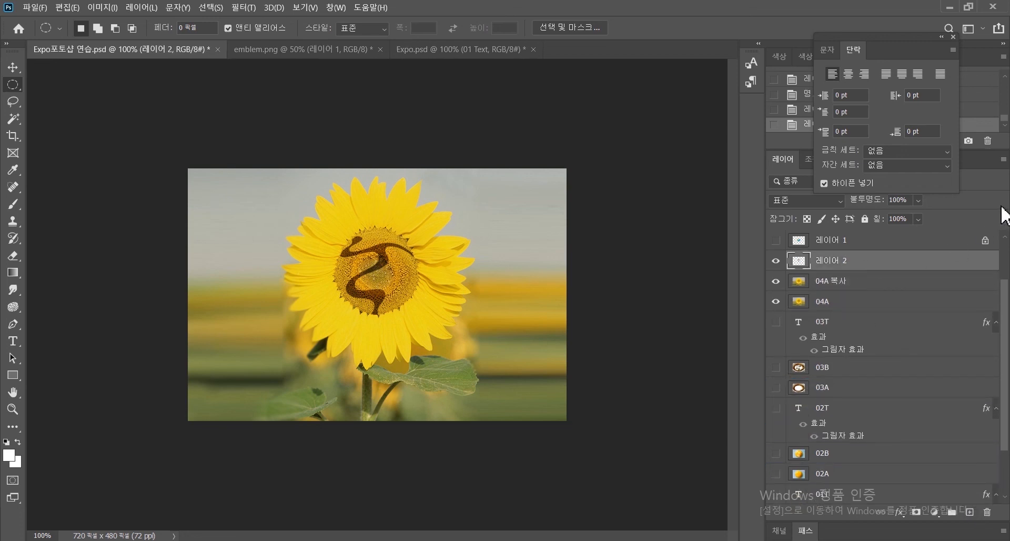
pyautogui.click(1004, 159)
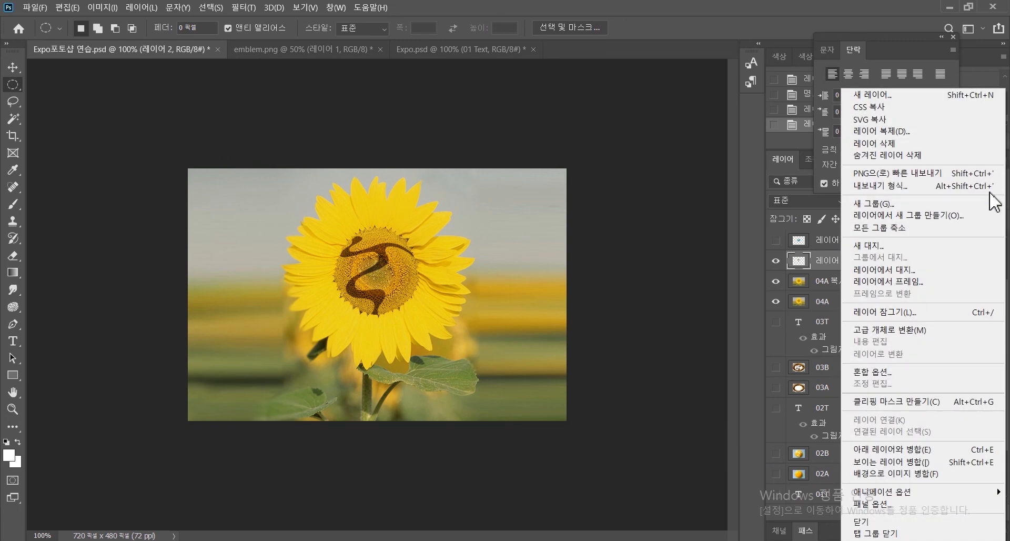
pyautogui.click(863, 511)
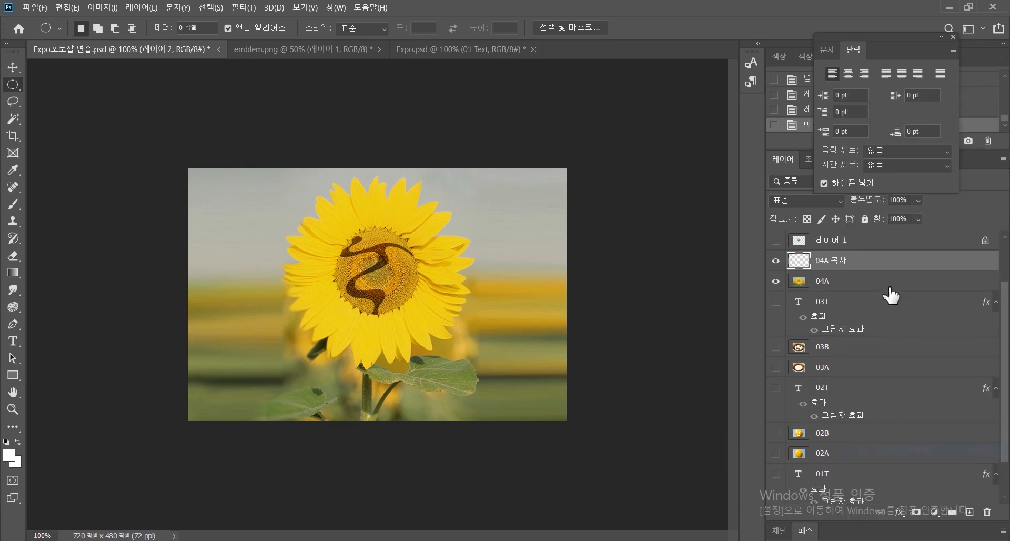
# Step: Rename the merged sunflower layer as 04B
pyautogui.doubleClick(840, 261)
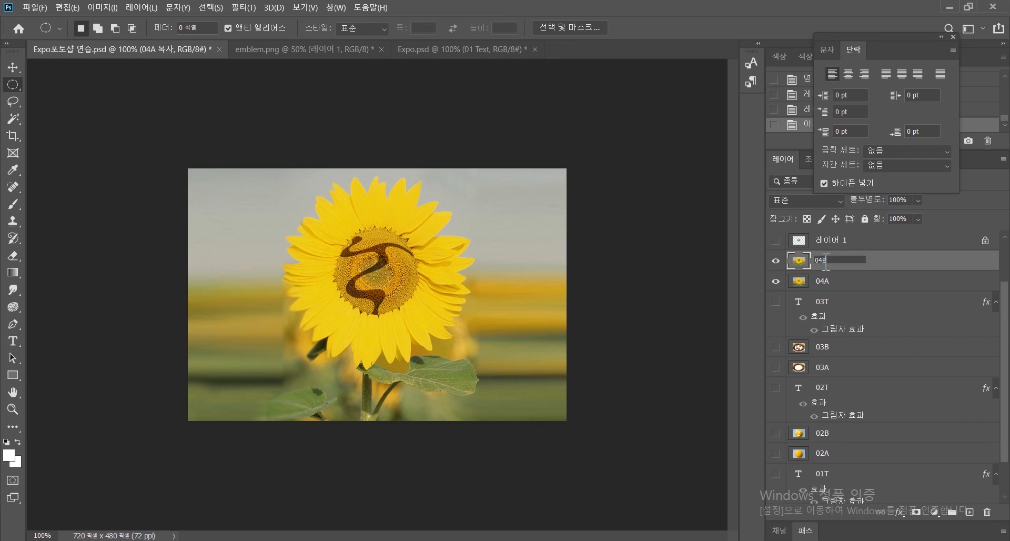
pyautogui.write('04B')
pyautogui.press('Return')
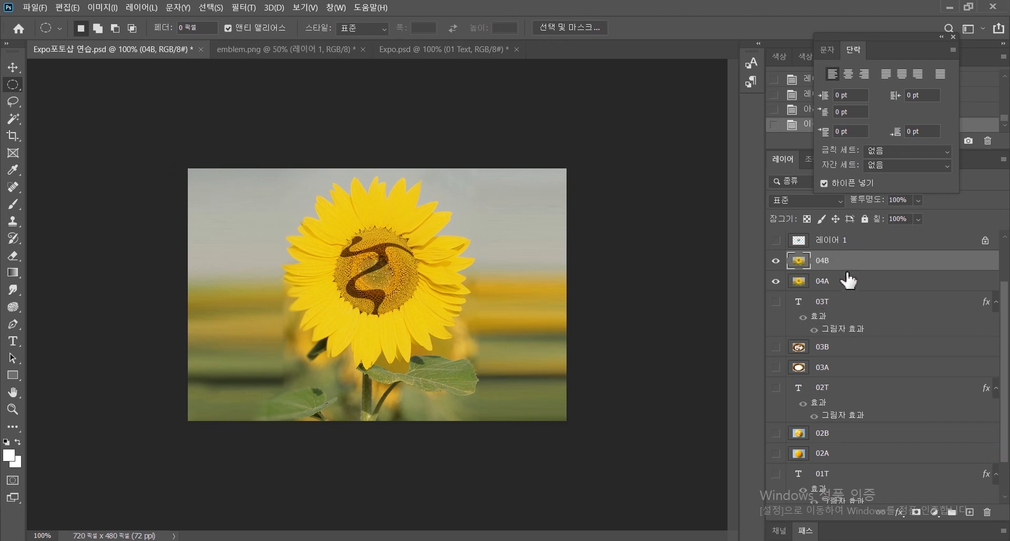
# Step: Check the sunflower caption in Expo.psd by showing 04 Text briefly and hiding it again
pyautogui.click(474, 48)
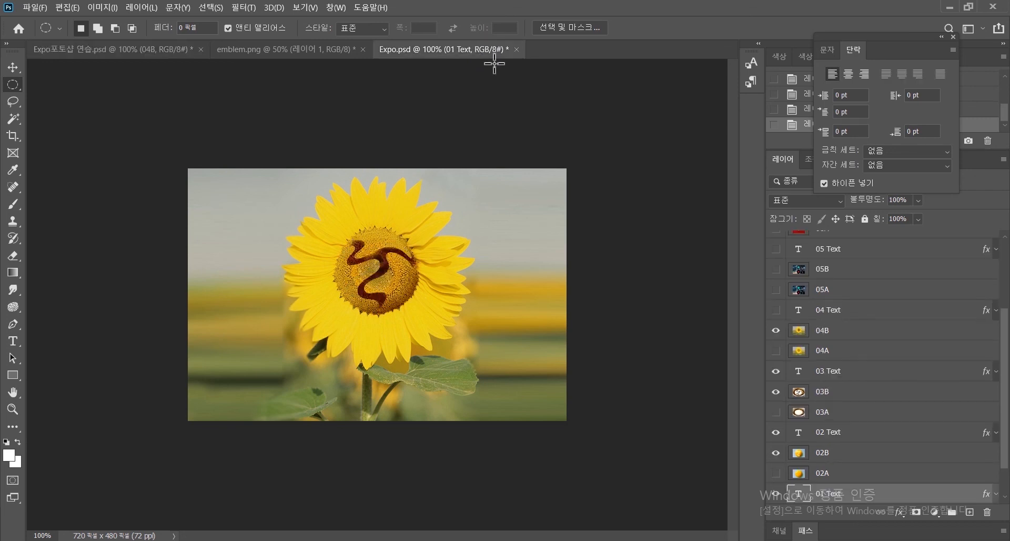
pyautogui.click(777, 311)
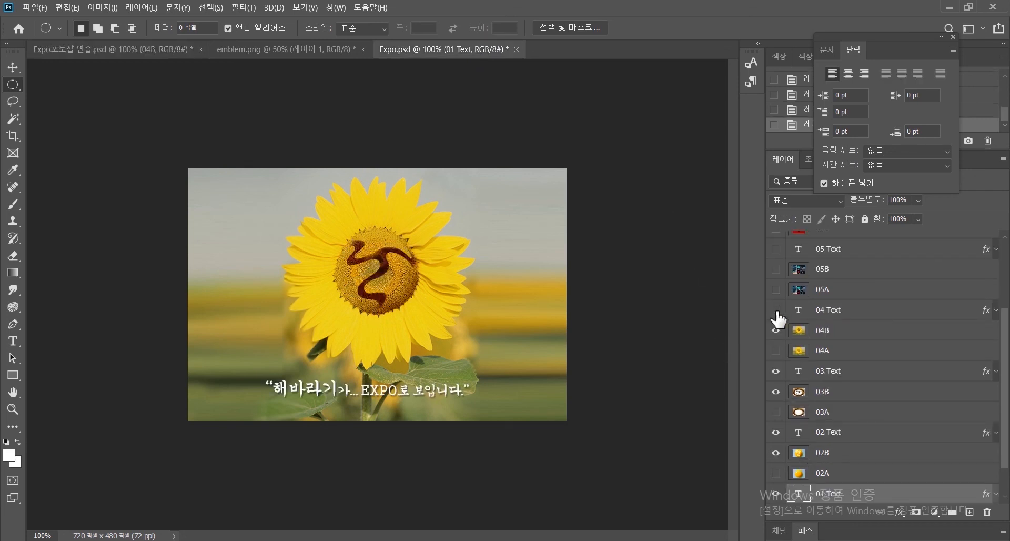
pyautogui.click(776, 311)
# Step: In Expo포토샵 연습.psd, add the caption “해바라기가... EXPO로 보입니다.” above 04B across the lower part of the sunflower
pyautogui.click(13, 341)
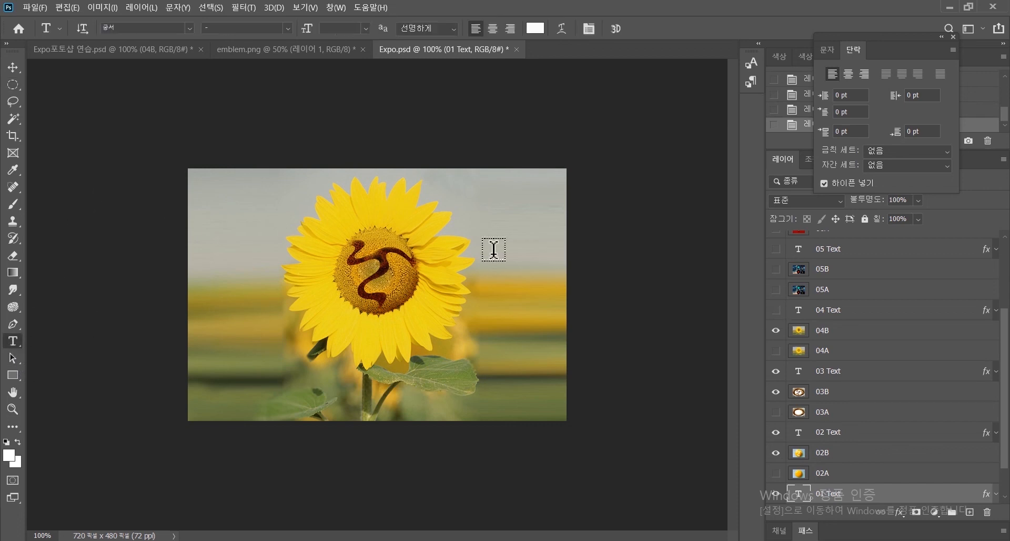
pyautogui.click(98, 52)
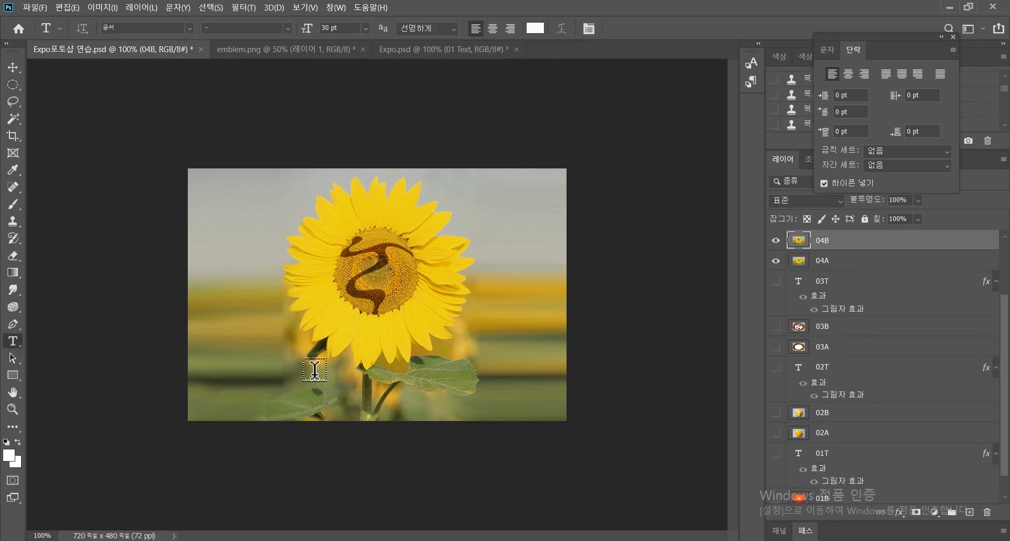
pyautogui.click(319, 347)
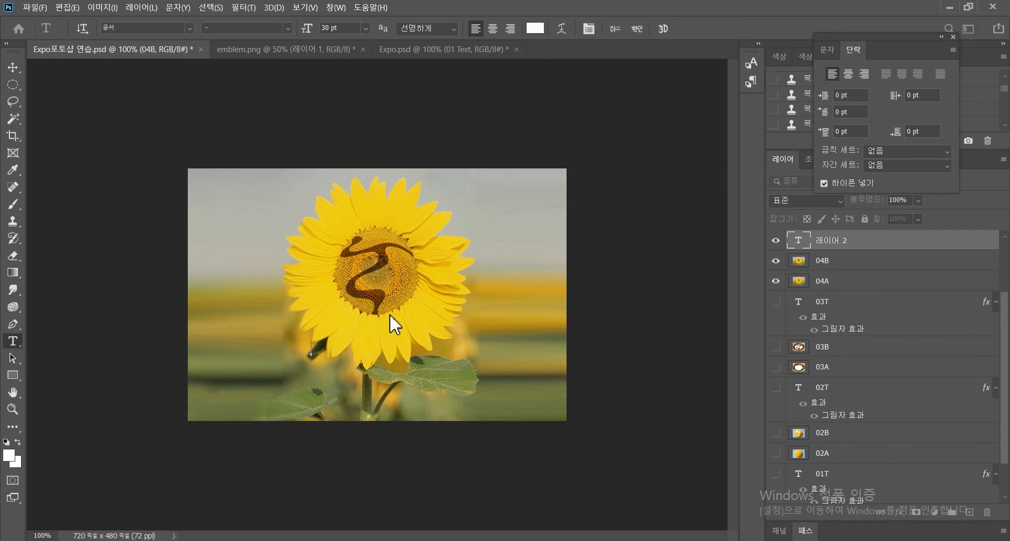
pyautogui.write('“aa')
pyautogui.press('BackSpace')
pyautogui.press('BackSpace')
pyautogui.write('해바라기가...')
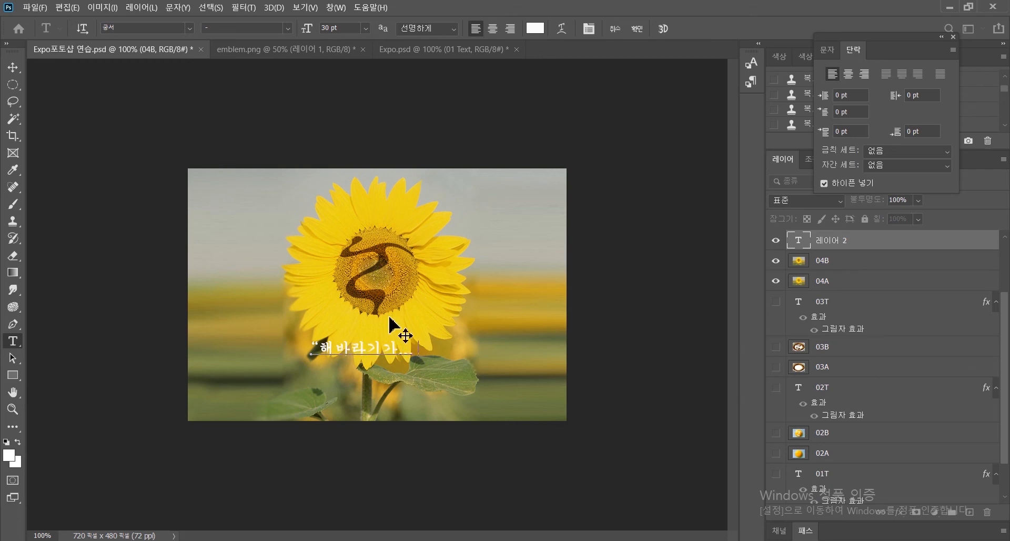
pyautogui.write('EXPO로 보입')
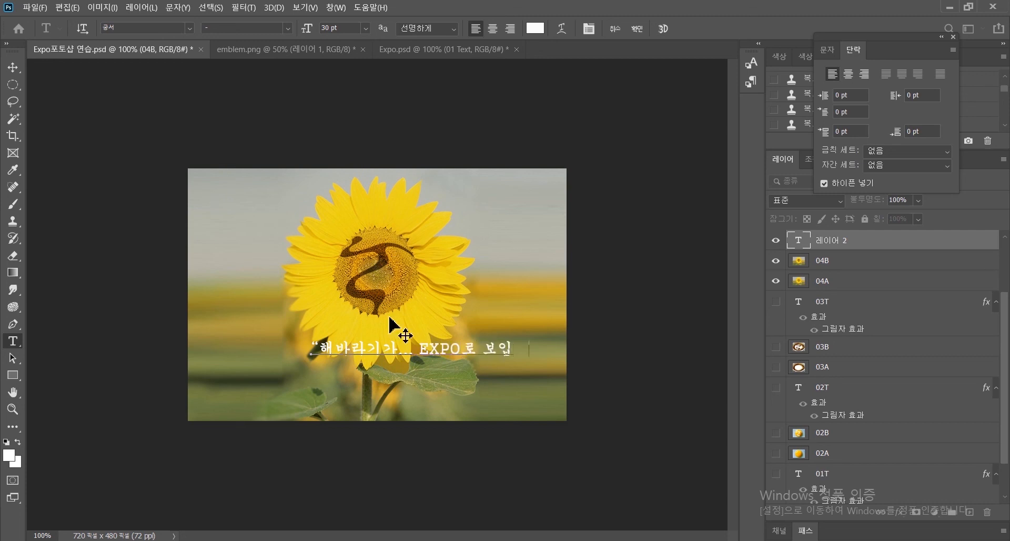
pyautogui.write('니다.”')
# Step: Move the sunflower caption below the petals, centred in the image, and give it a drop shadow
pyautogui.click(14, 69)
pyautogui.moveTo(439, 355); pyautogui.dragTo(387, 381)
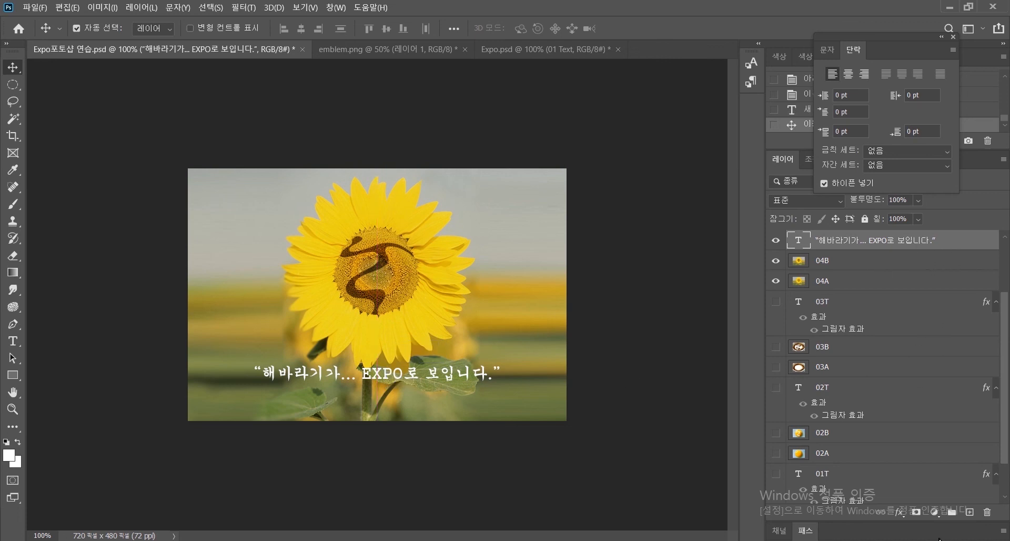
pyautogui.click(901, 512)
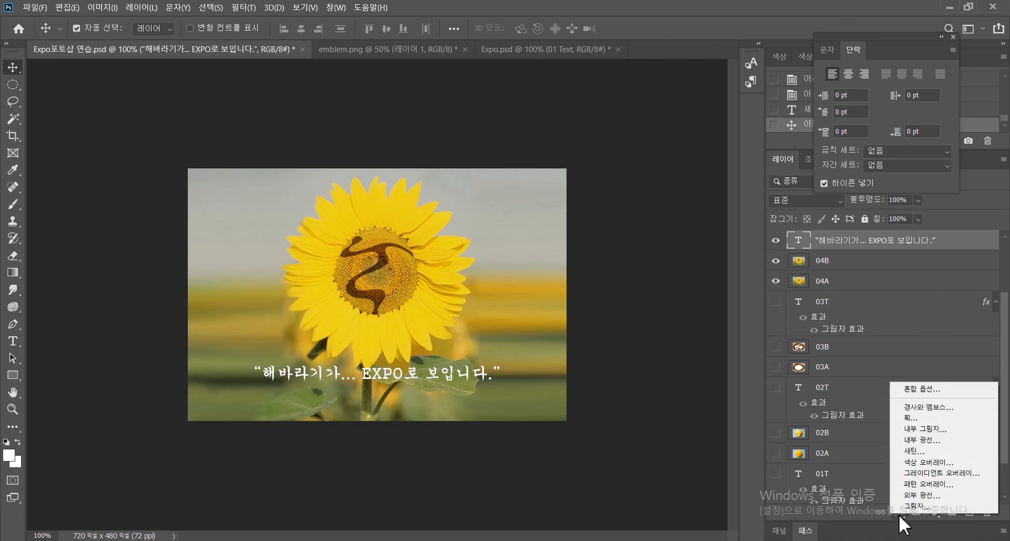
pyautogui.click(937, 507)
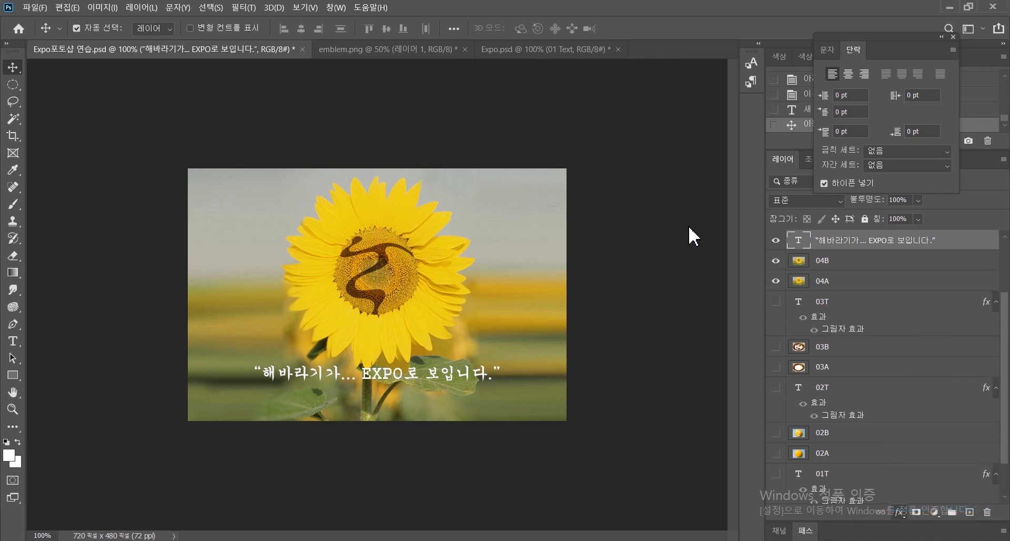
pyautogui.click(893, 167)
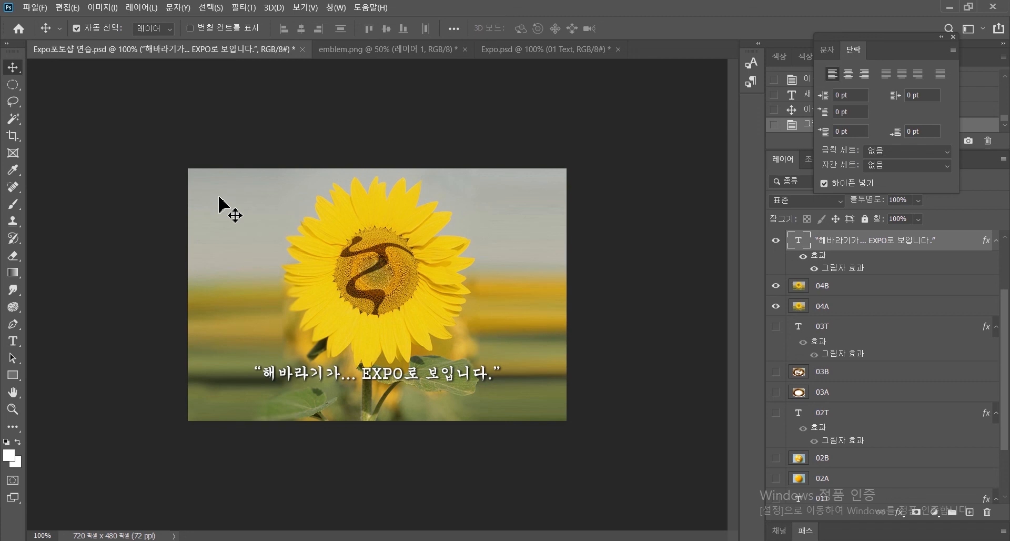
# Step: Rename the sunflower caption layer as 04T
pyautogui.doubleClick(883, 243)
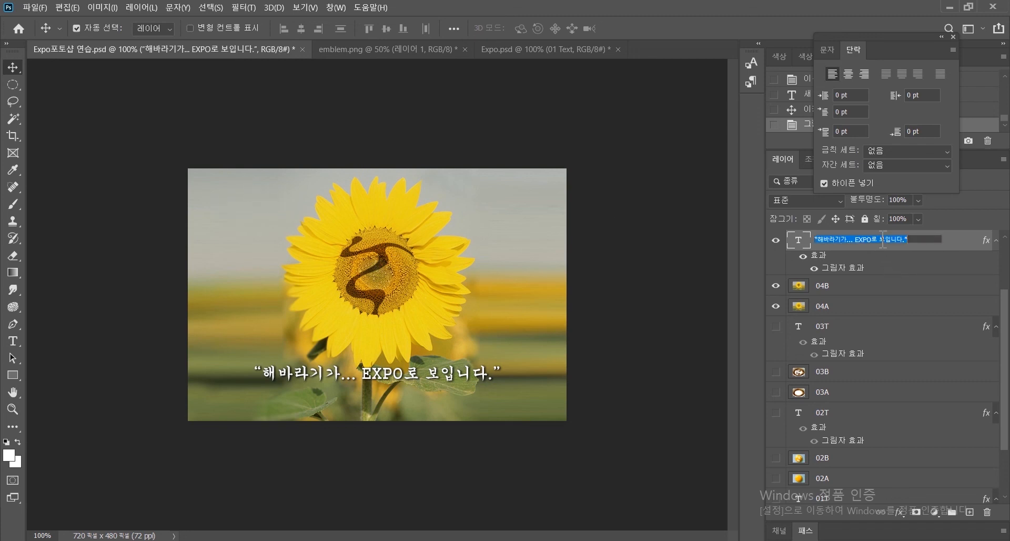
pyautogui.write('04')
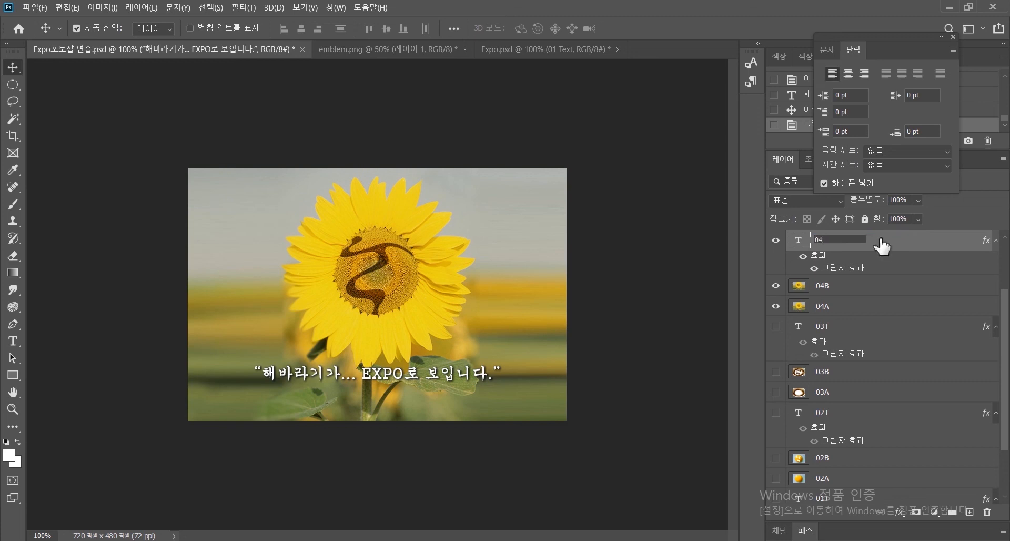
pyautogui.write('T')
pyautogui.press('Return')
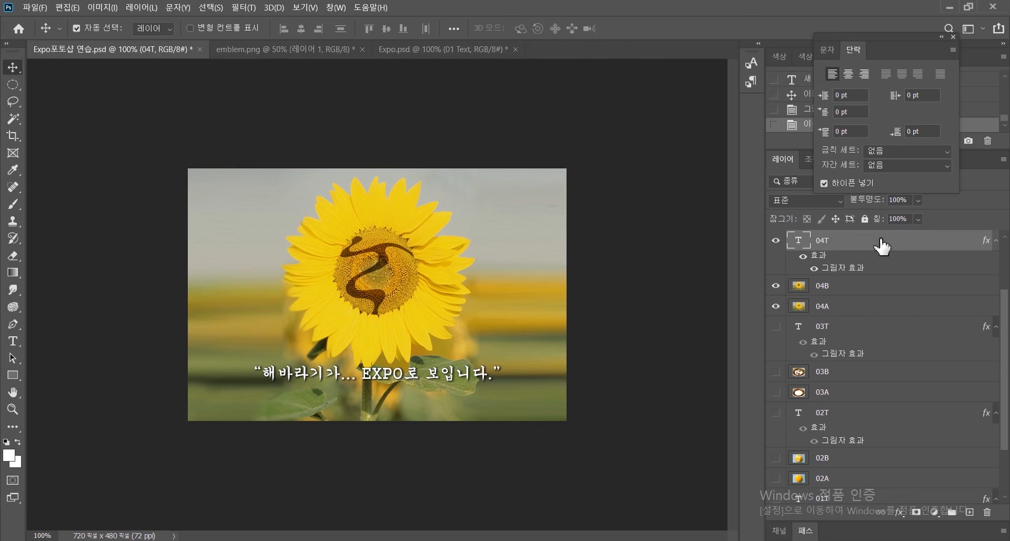
# Step: Select the traffic-light layer 05A and show it
pyautogui.scroll(4, 884, 342)
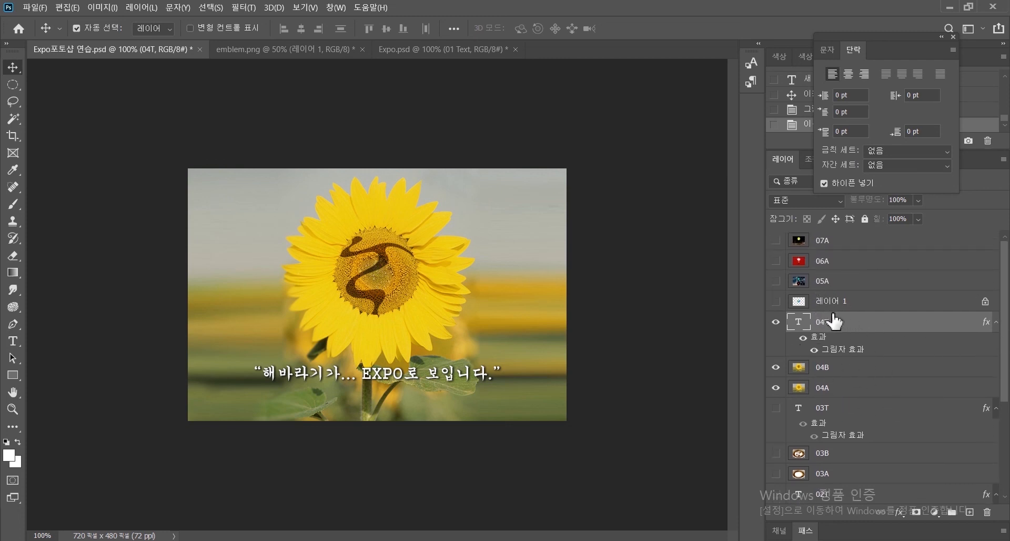
pyautogui.click(800, 281)
pyautogui.click(776, 281)
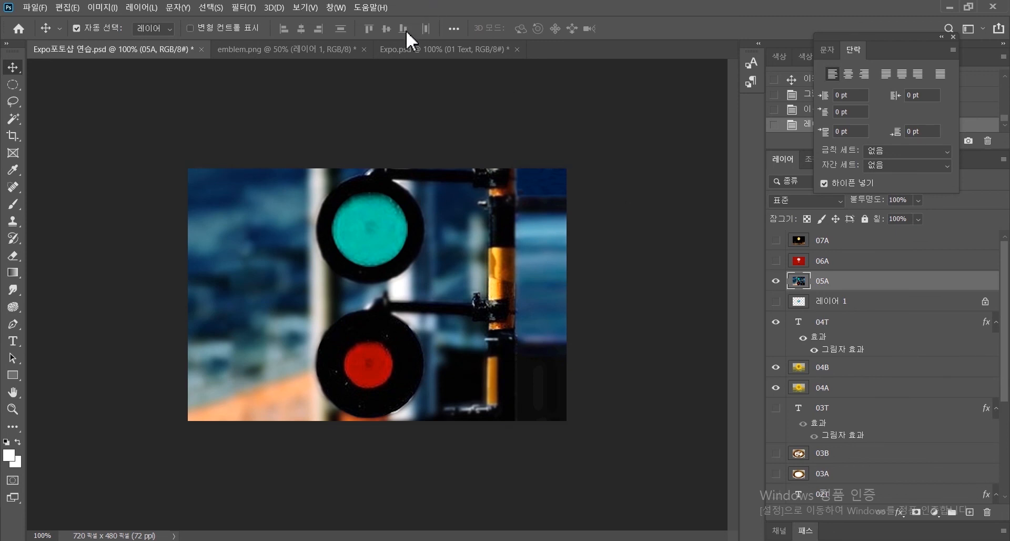
# Step: Show the finished traffic-light layer 05B in Expo.psd for reference, and return to Expo포토샵 연습.psd
pyautogui.click(418, 48)
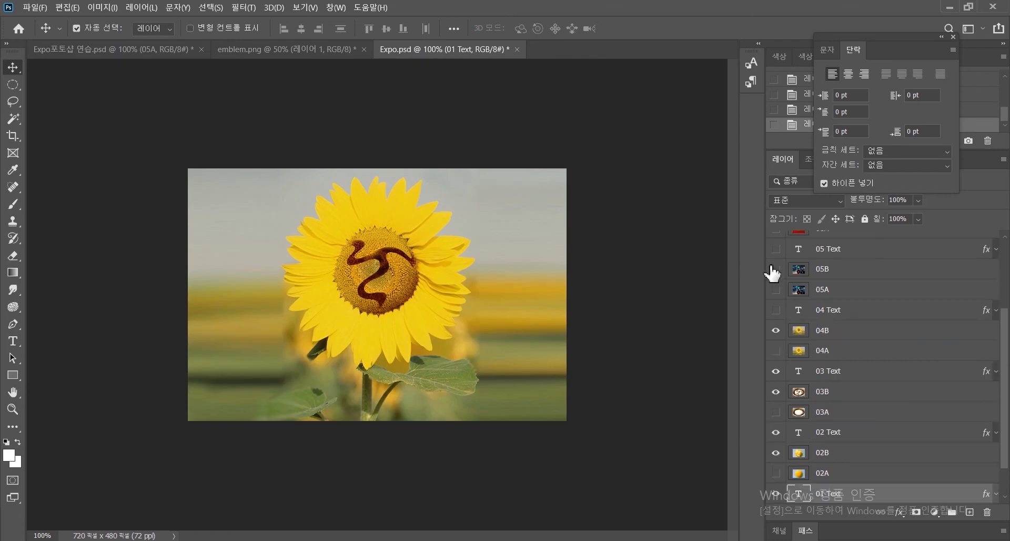
pyautogui.click(777, 270)
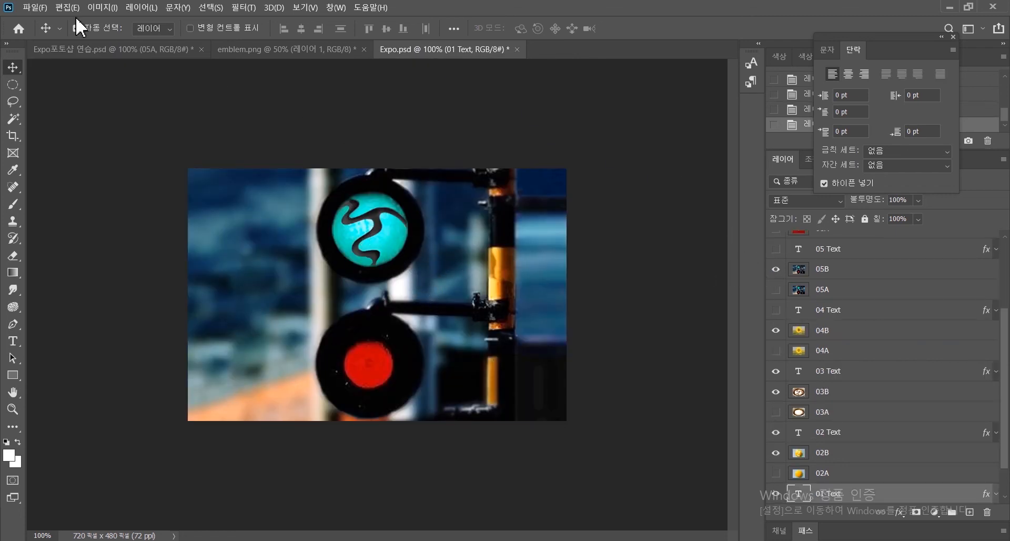
pyautogui.click(77, 52)
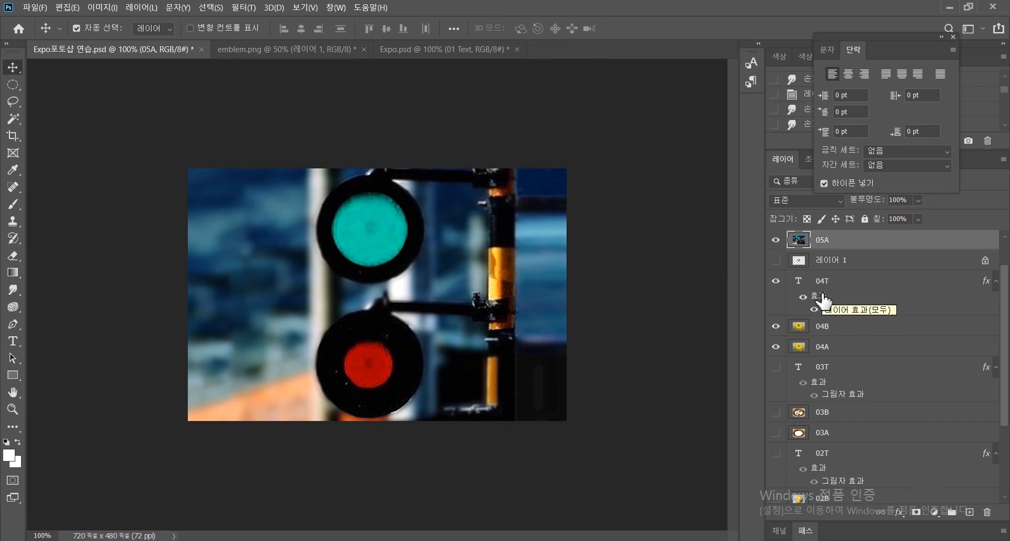
# Step: Replace the old emblem layer 레이어 1 with a fresh copy of the emblem shapes from emblem.png, placed directly above 05A
pyautogui.click(817, 266)
pyautogui.press('Delete')
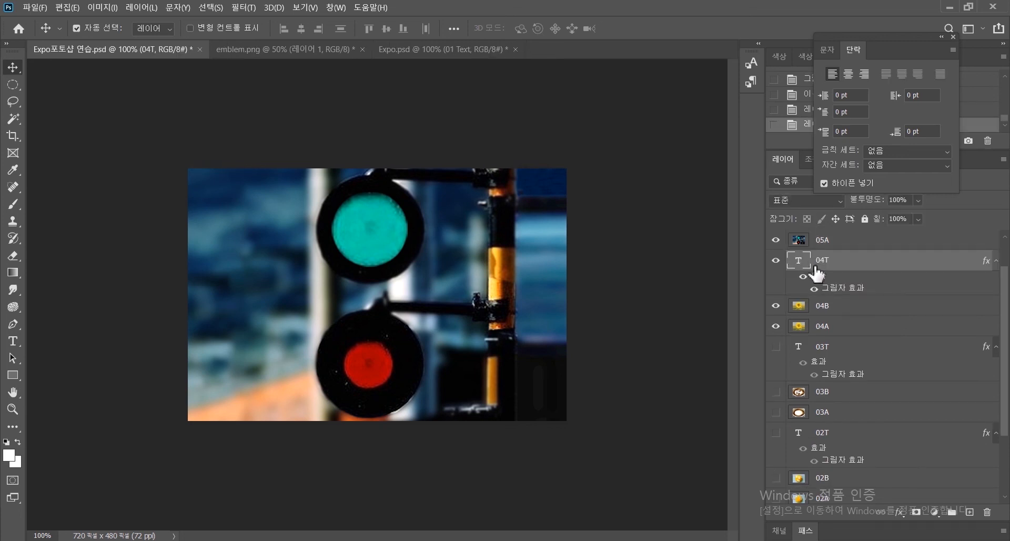
pyautogui.click(305, 52)
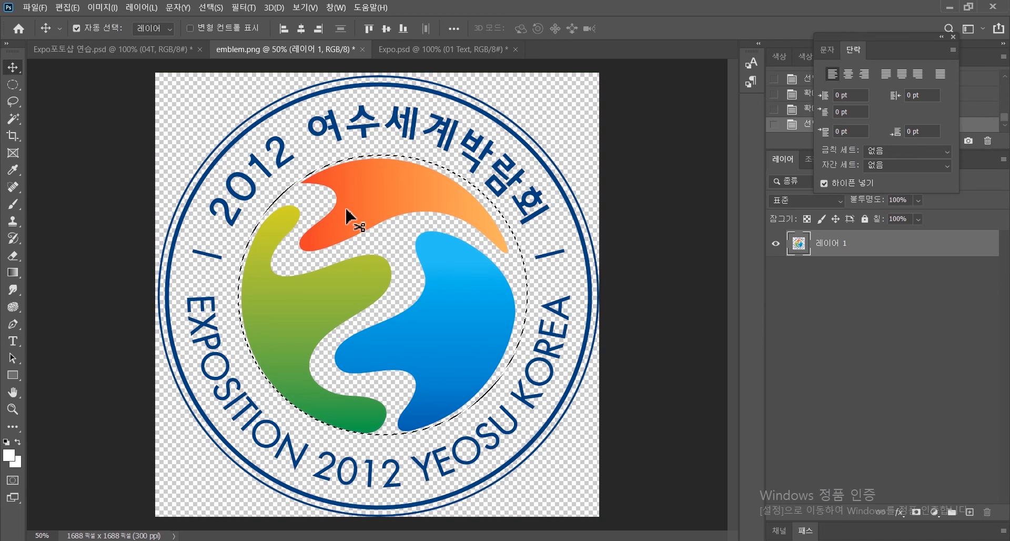
pyautogui.moveTo(349, 217); pyautogui.dragTo(750, 257)
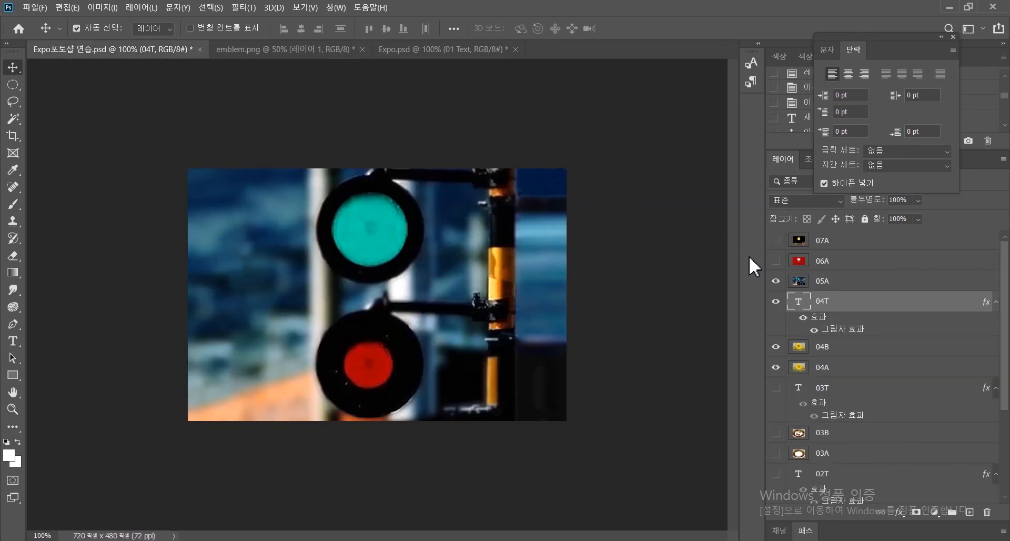
pyautogui.moveTo(808, 318); pyautogui.dragTo(808, 318)
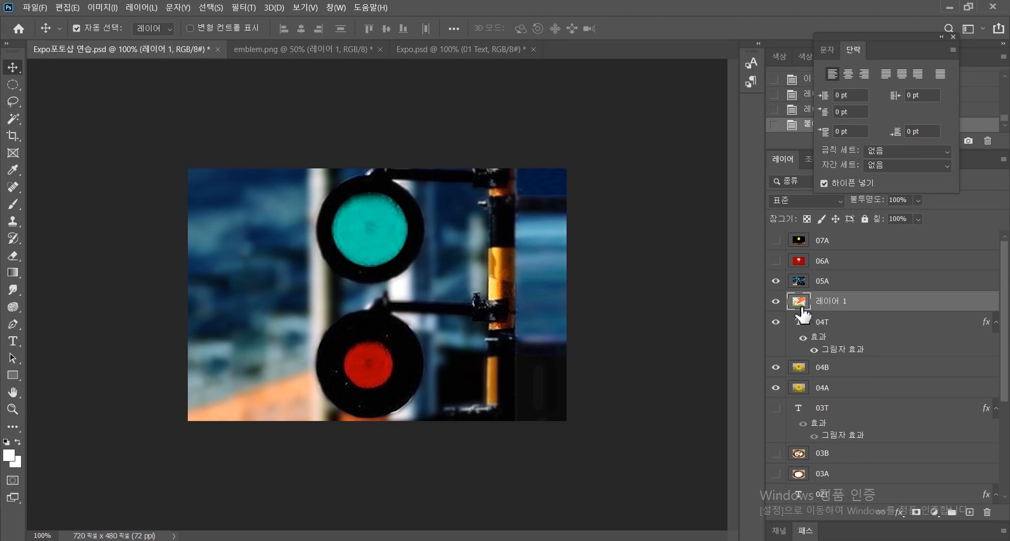
pyautogui.moveTo(799, 310); pyautogui.dragTo(839, 268)
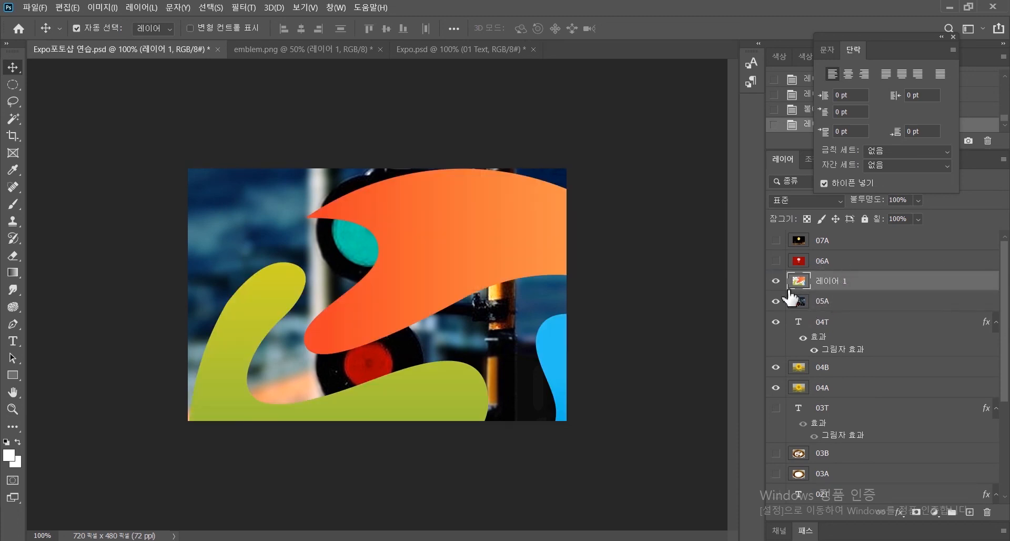
# Step: Scale the emblem down proportionally and position it over the green light of the traffic signal
pyautogui.moveTo(615, 275); pyautogui.dragTo(615, 276)
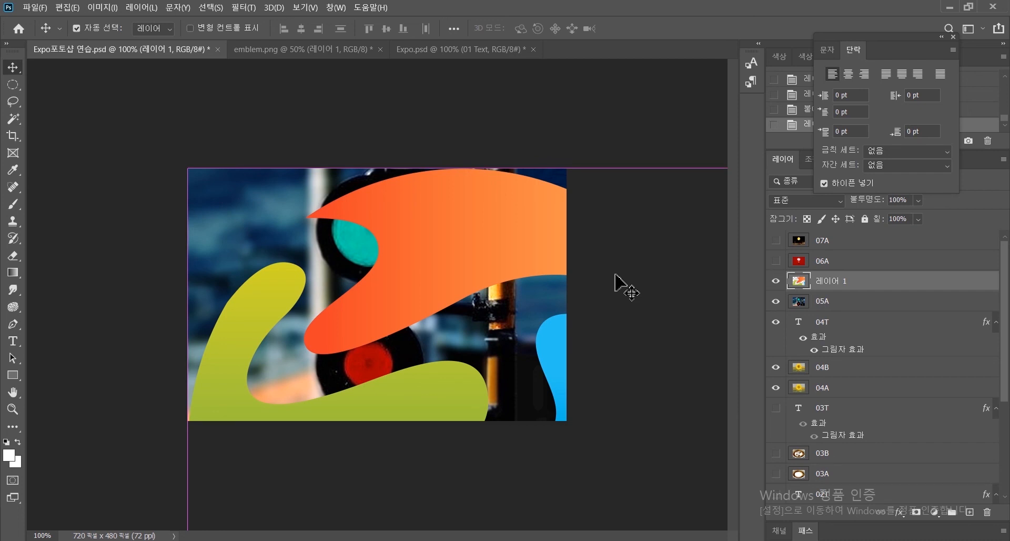
pyautogui.hotkey('ctrl', 't')
pyautogui.moveTo(190, 168); pyautogui.dragTo(443, 424)
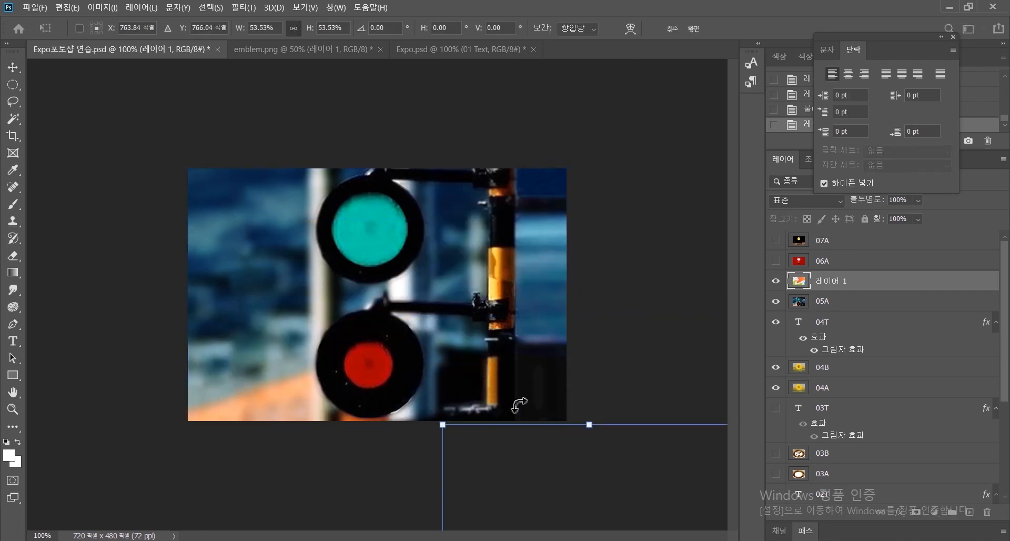
pyautogui.moveTo(562, 474); pyautogui.dragTo(339, 207)
pyautogui.moveTo(217, 148); pyautogui.dragTo(364, 346)
pyautogui.moveTo(411, 368); pyautogui.dragTo(329, 220)
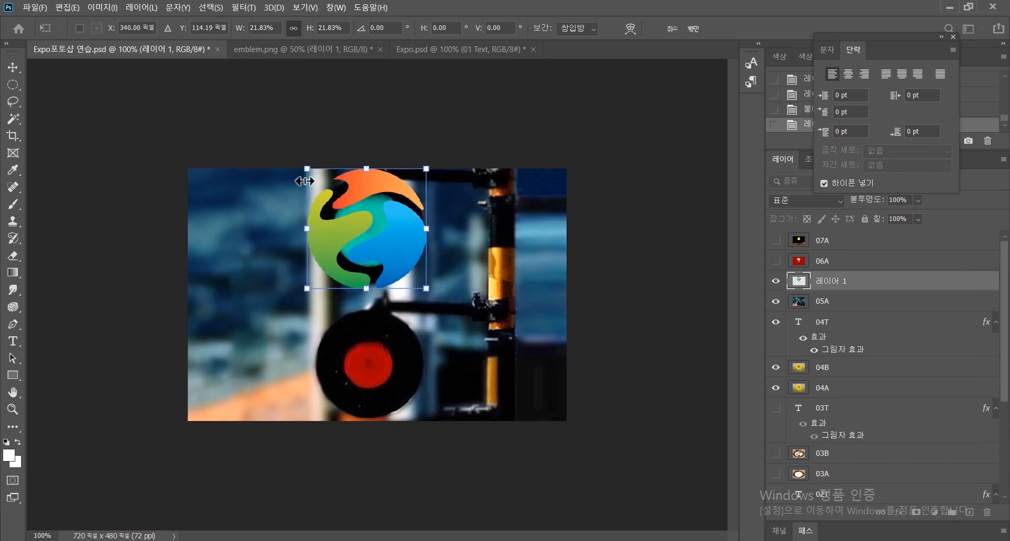
pyautogui.moveTo(304, 181); pyautogui.dragTo(341, 229)
pyautogui.moveTo(323, 188); pyautogui.dragTo(324, 190)
pyautogui.press('Return')
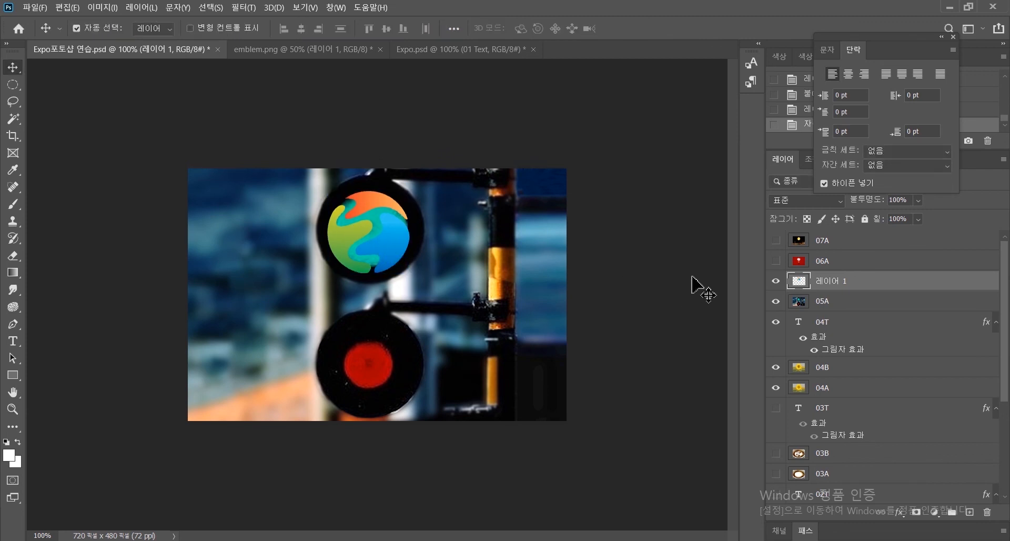
# Step: Hide the emblem layer and copy a circular selection of the green light from 05A to a new layer
pyautogui.click(821, 308)
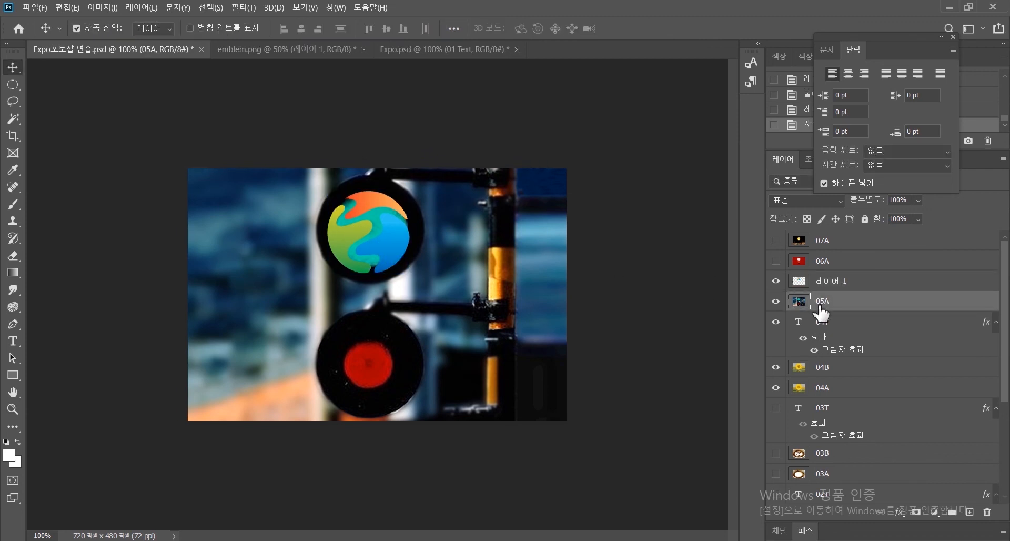
pyautogui.click(776, 281)
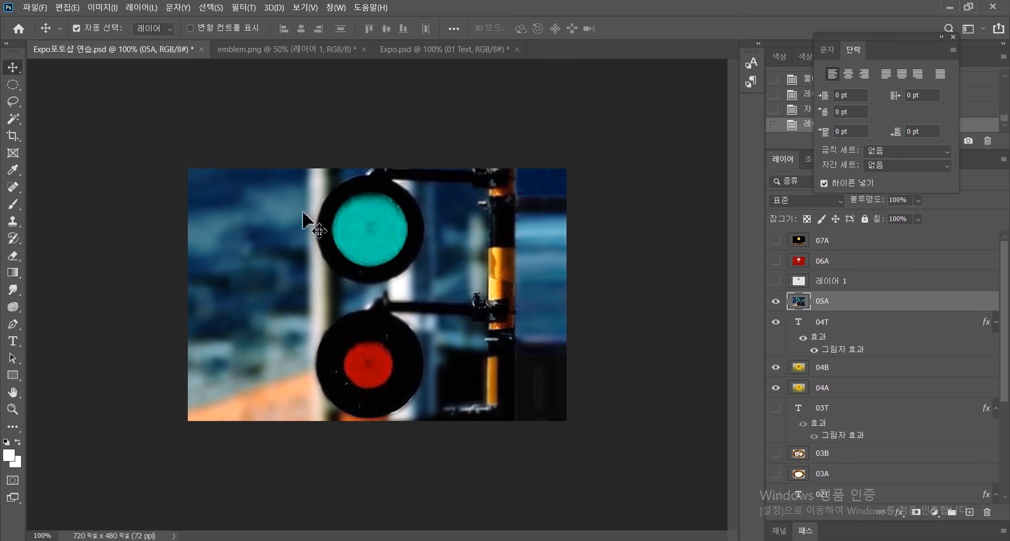
pyautogui.click(19, 88)
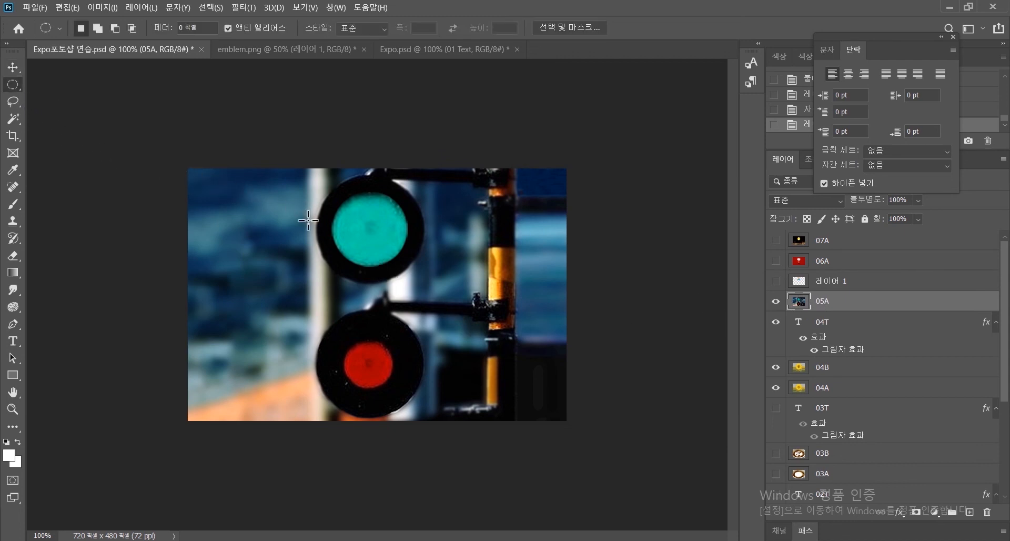
pyautogui.moveTo(367, 231)
pyautogui.mouseDown()
pyautogui.moveTo(404, 192)
pyautogui.moveTo(372, 232)
pyautogui.mouseUp()
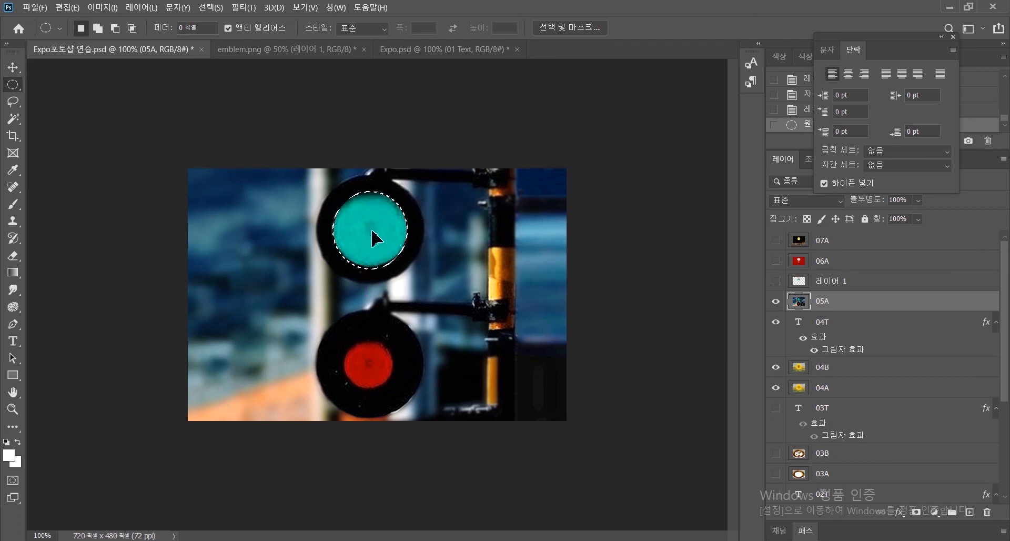
pyautogui.rightClick(375, 238)
pyautogui.click(409, 323)
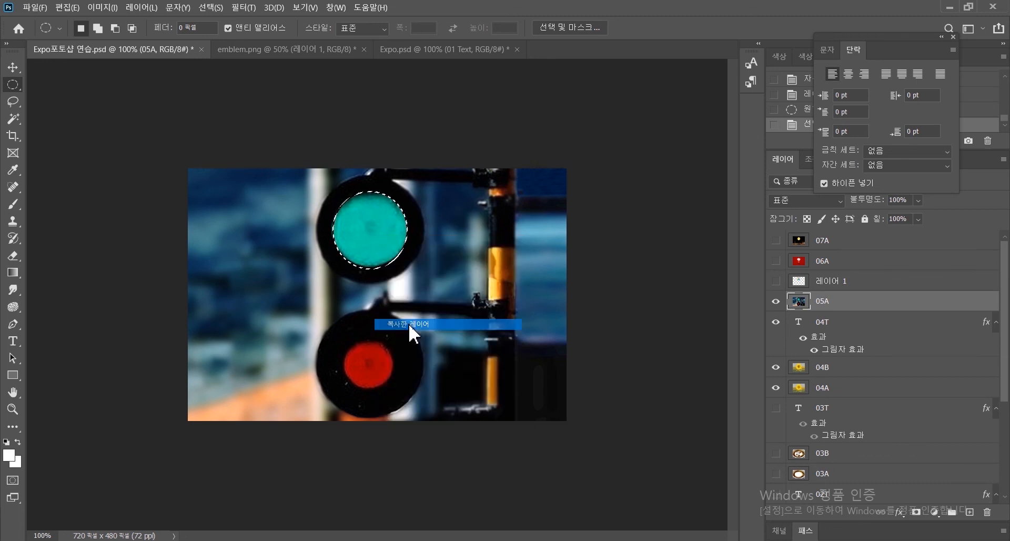
# Step: Load the outline of emblem layer 레이어 1 as a selection and delete that area from the green light copy, 레이어 2
pyautogui.click(834, 282)
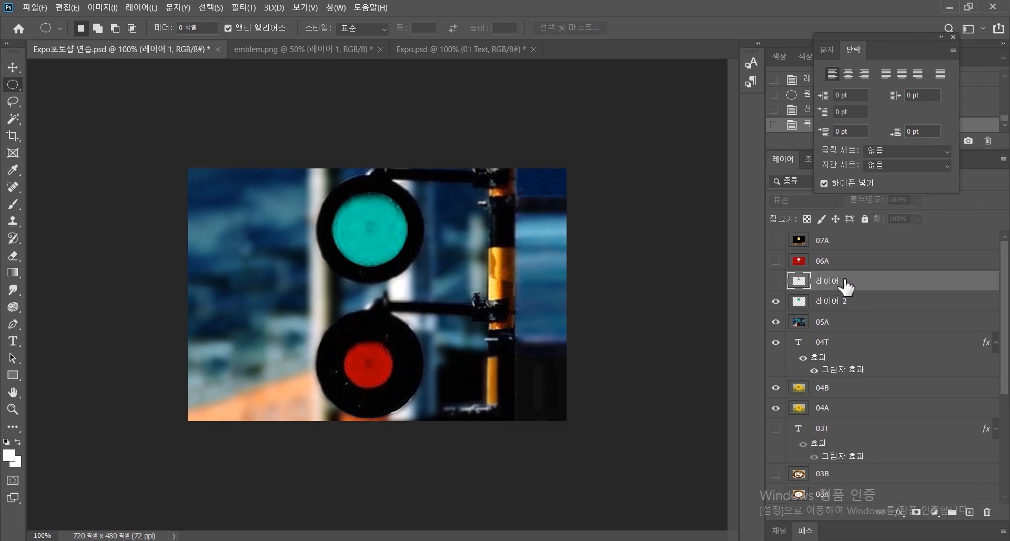
pyautogui.keyDown('ctrl'); pyautogui.click(804, 284); pyautogui.keyUp('ctrl')
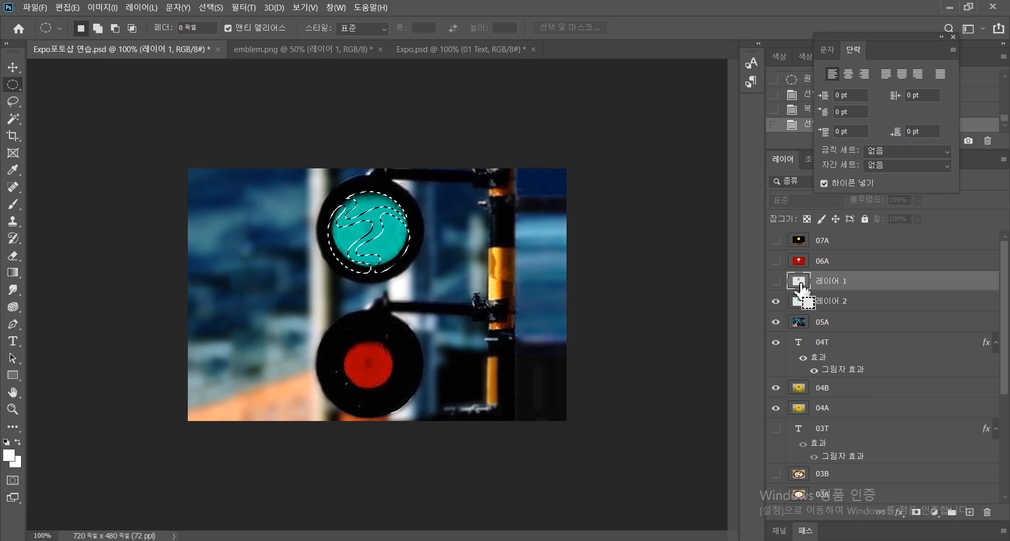
pyautogui.click(845, 304)
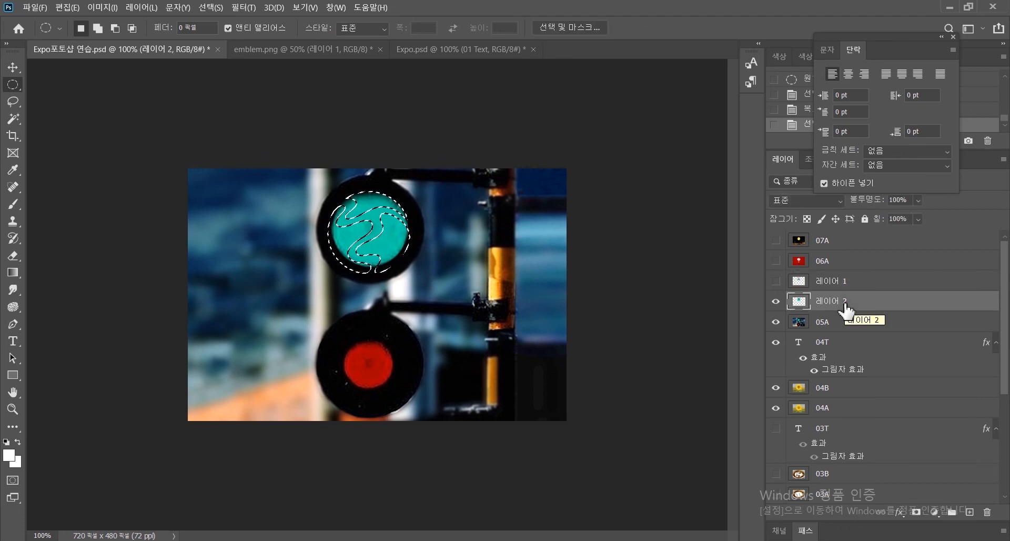
pyautogui.press('Delete')
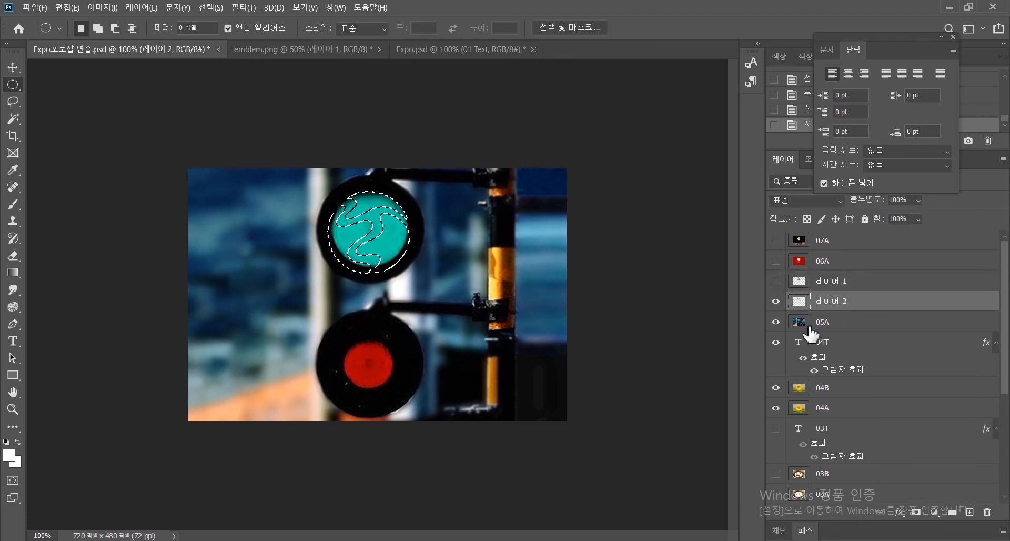
# Step: Hide layers 05A, 04T, 04B and 04A to isolate 레이어 2, and clear the selection
pyautogui.click(776, 321)
pyautogui.click(775, 343)
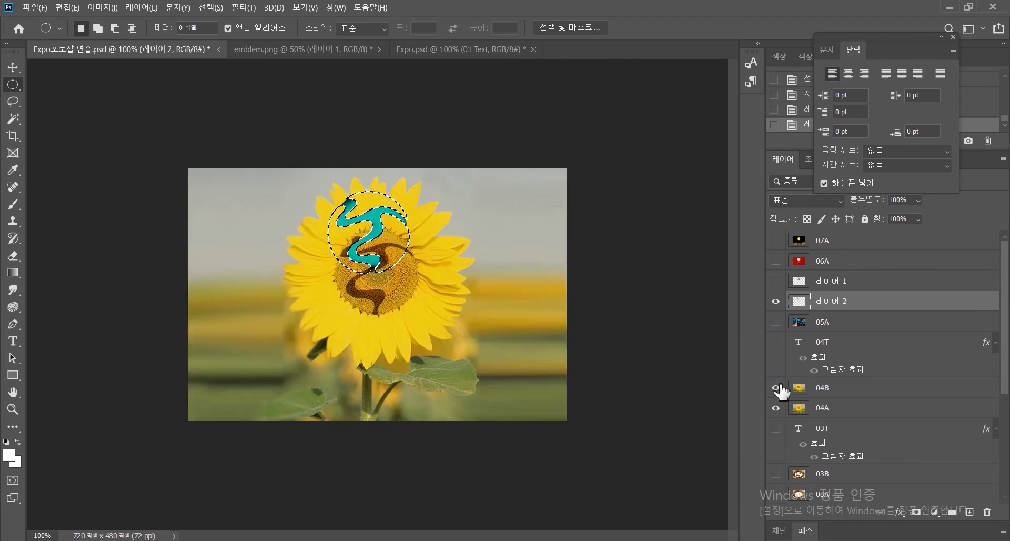
pyautogui.click(776, 388)
pyautogui.click(776, 408)
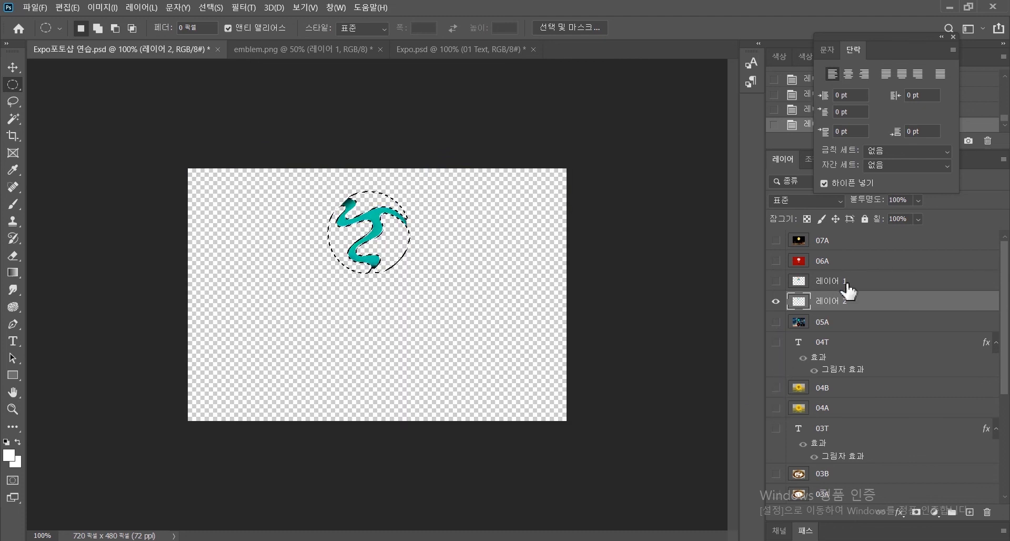
pyautogui.hotkey('ctrl', 'd')
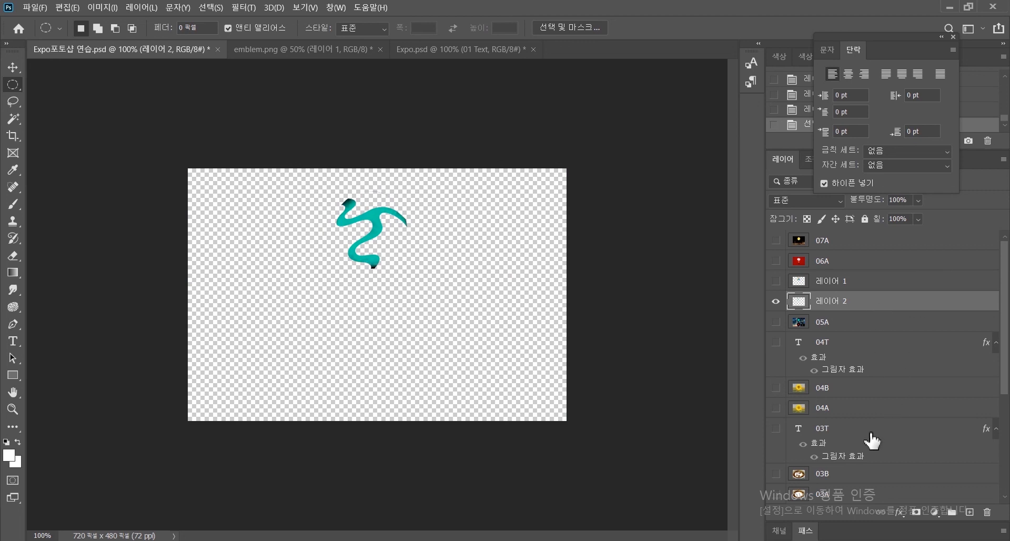
# Step: Give 레이어 2 an inner shadow with opacity 100%, distance 11 px, choke 16% and size 18 px
pyautogui.click(900, 512)
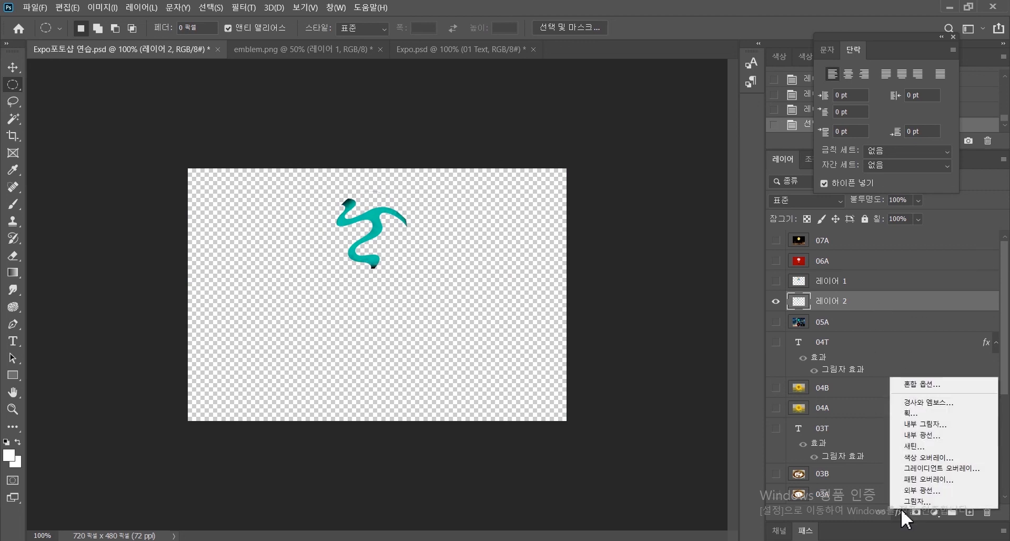
pyautogui.click(932, 425)
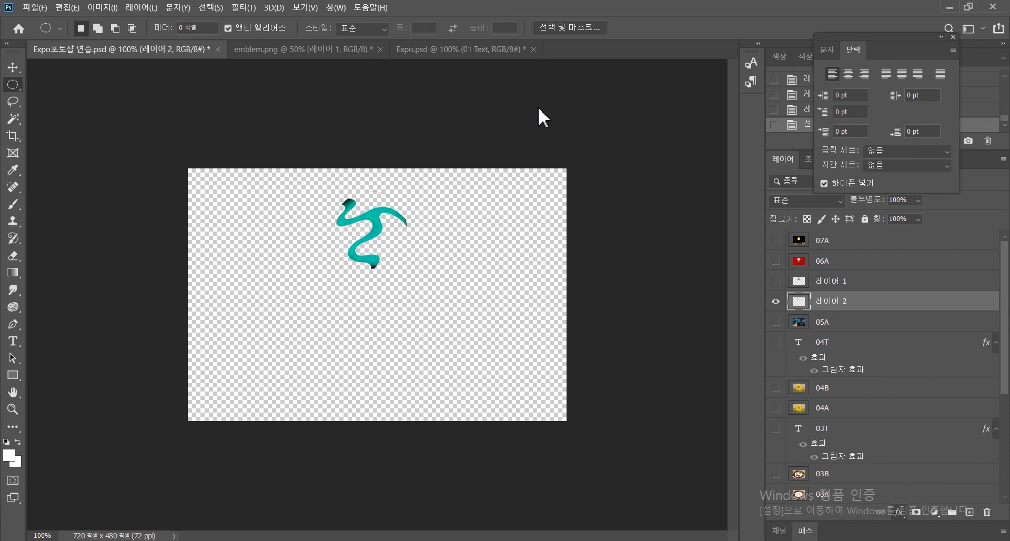
pyautogui.moveTo(520, 138); pyautogui.dragTo(619, 134)
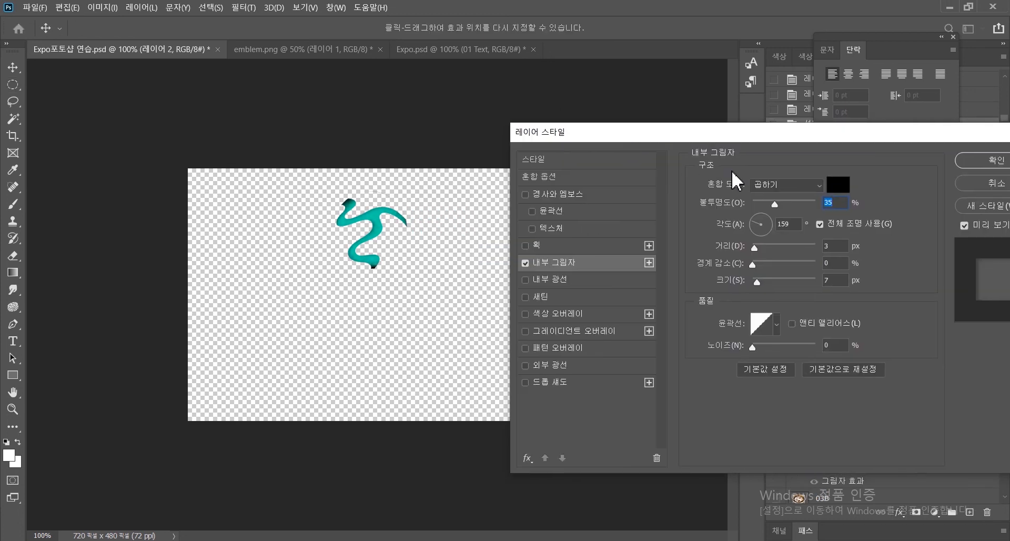
pyautogui.moveTo(777, 207); pyautogui.dragTo(830, 207)
pyautogui.click(830, 206)
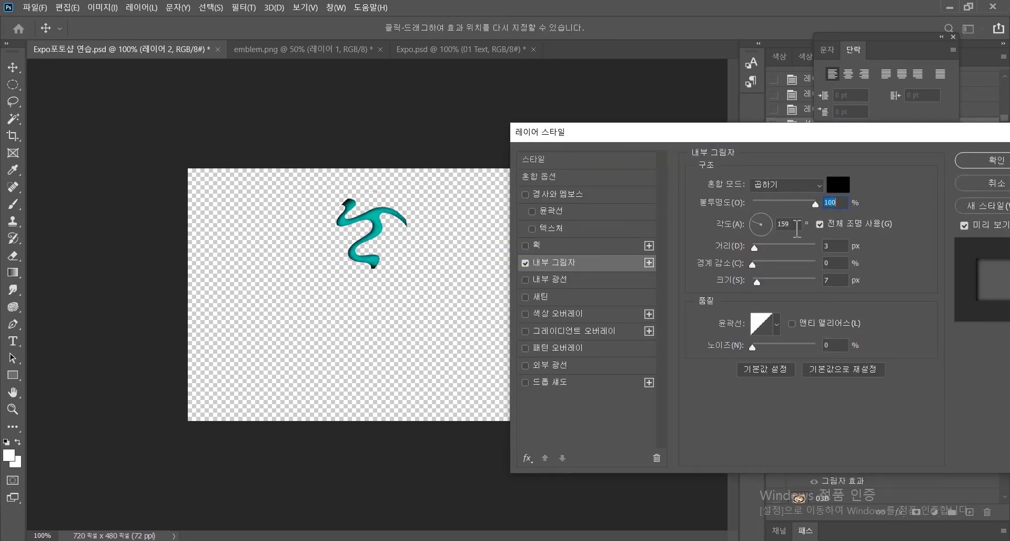
pyautogui.moveTo(753, 248); pyautogui.dragTo(762, 280)
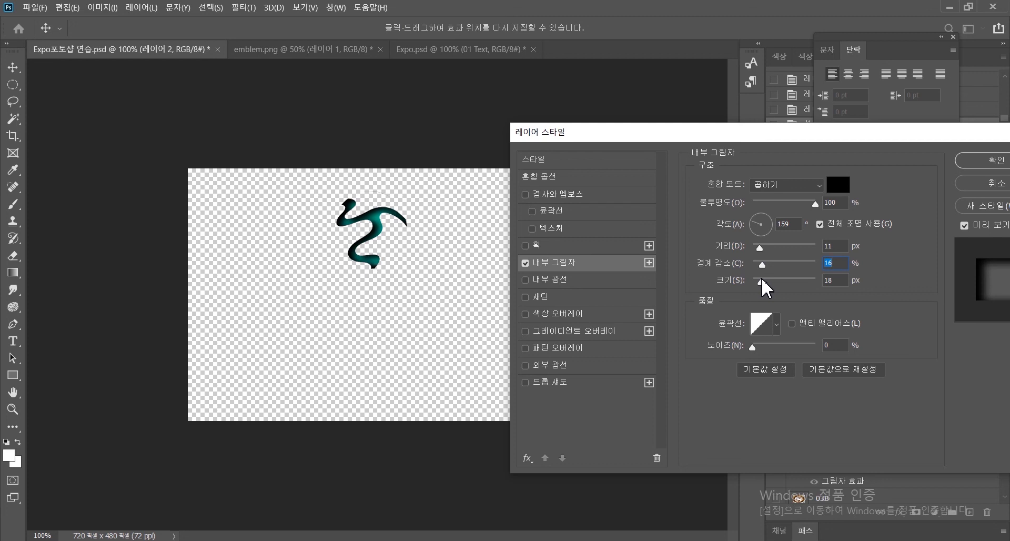
pyautogui.click(980, 160)
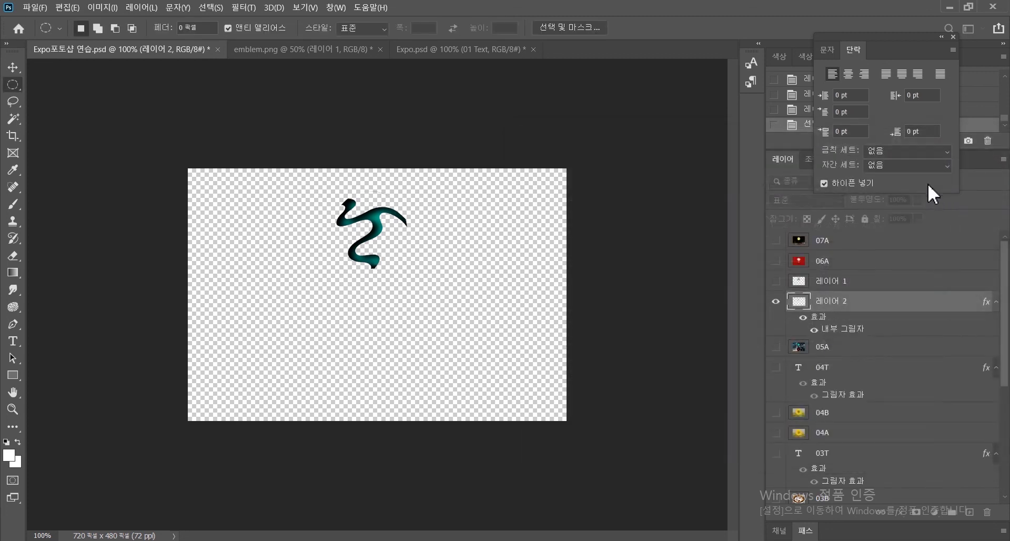
# Step: Using Expo.psd as reference, set the brightness of 레이어 2 to -98 and its contrast to 26, and show 05A beneath it
pyautogui.click(488, 51)
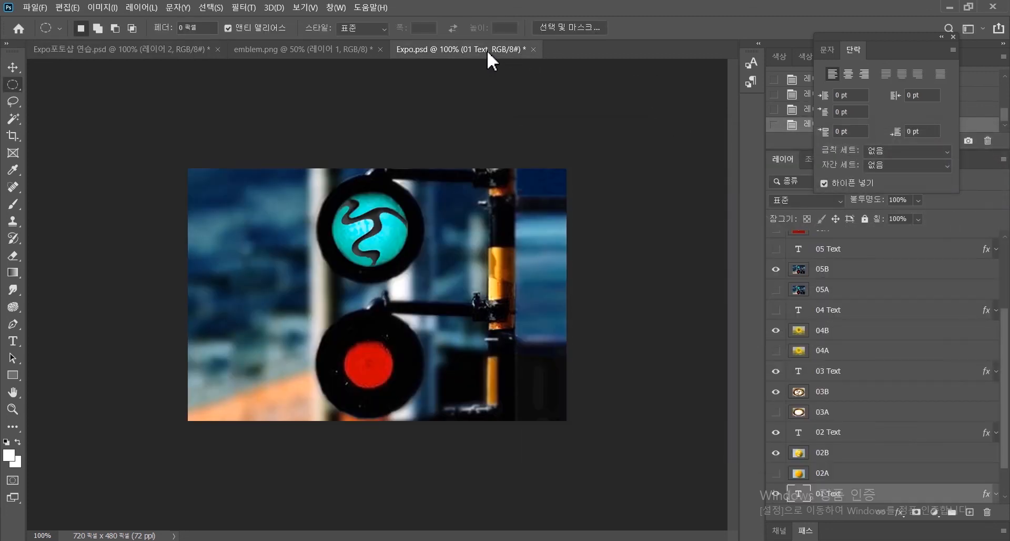
pyautogui.click(121, 50)
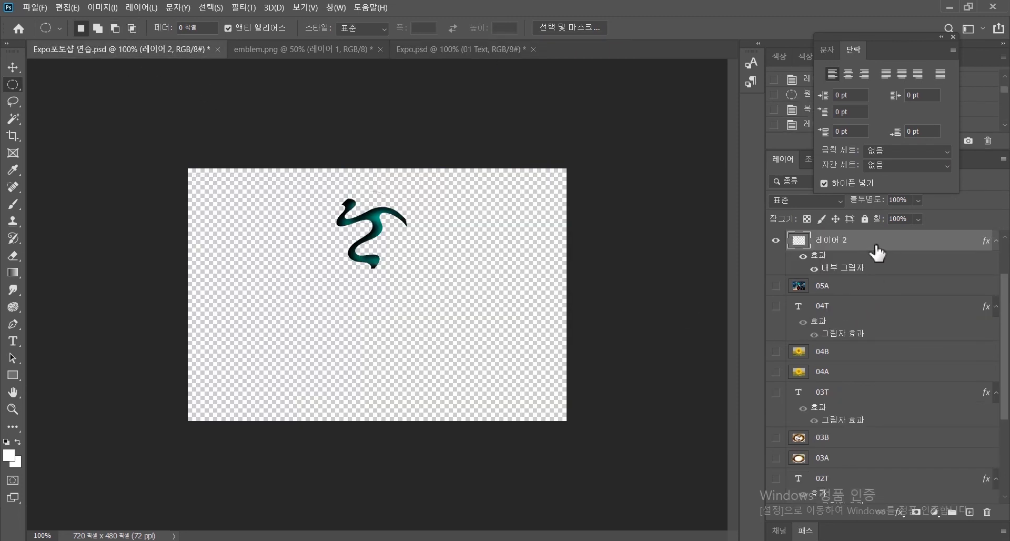
pyautogui.click(109, 8)
pyautogui.moveTo(116, 37)
pyautogui.click(253, 38)
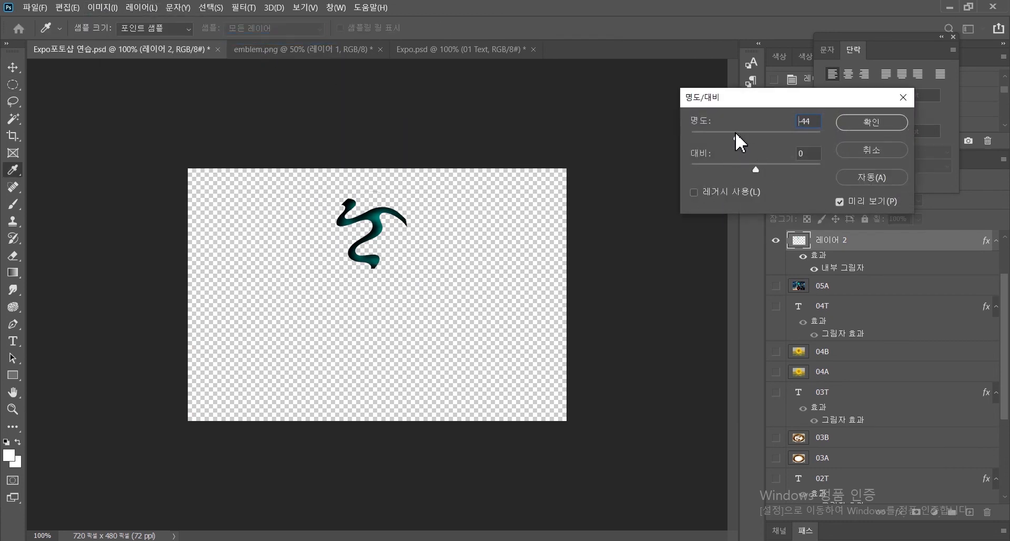
pyautogui.moveTo(735, 132); pyautogui.dragTo(729, 134)
pyautogui.moveTo(765, 165); pyautogui.dragTo(772, 166)
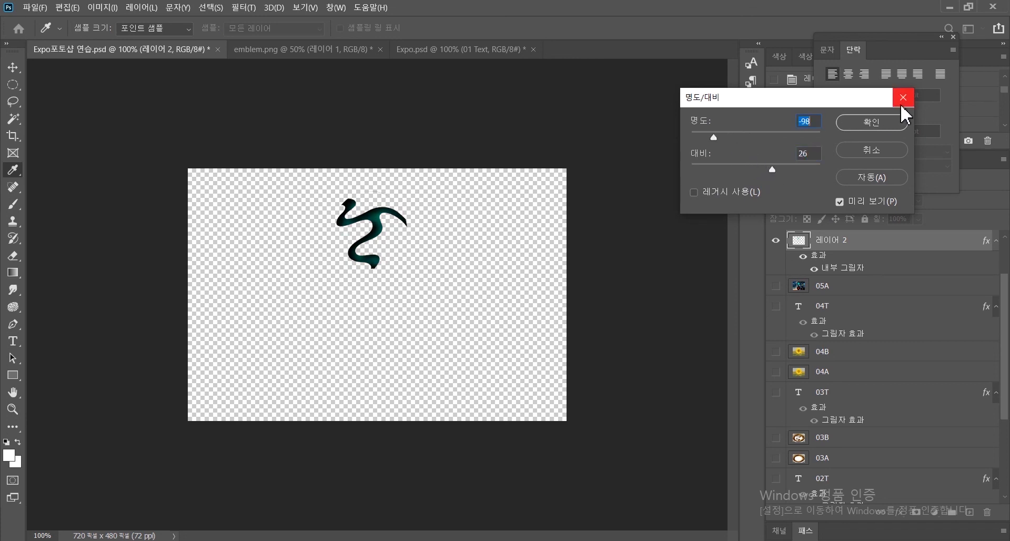
pyautogui.click(904, 122)
pyautogui.click(777, 287)
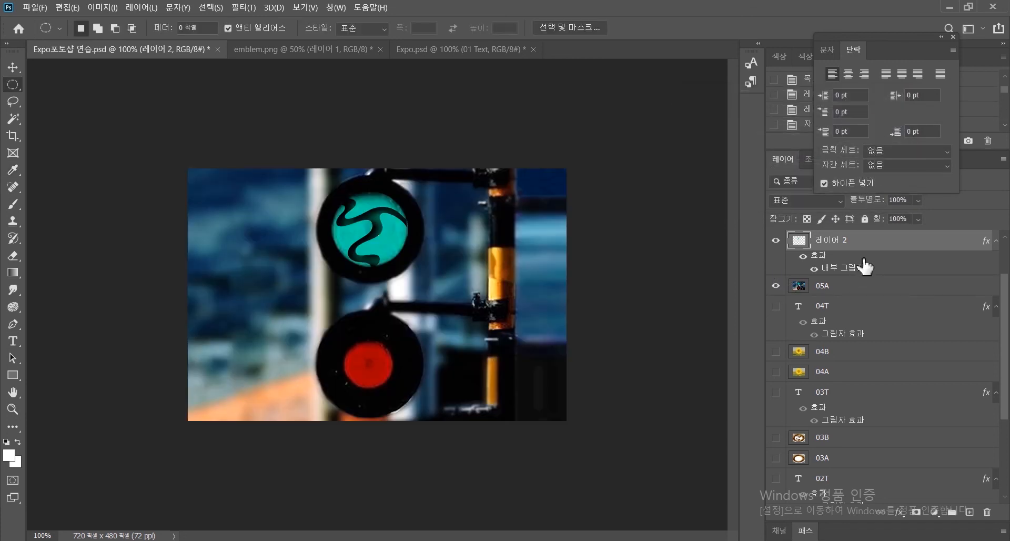
# Step: Add a drop shadow to 레이어 2 with opacity 72%, angle 159°, distance 2 px, spread 28% and size 5 px
pyautogui.click(902, 513)
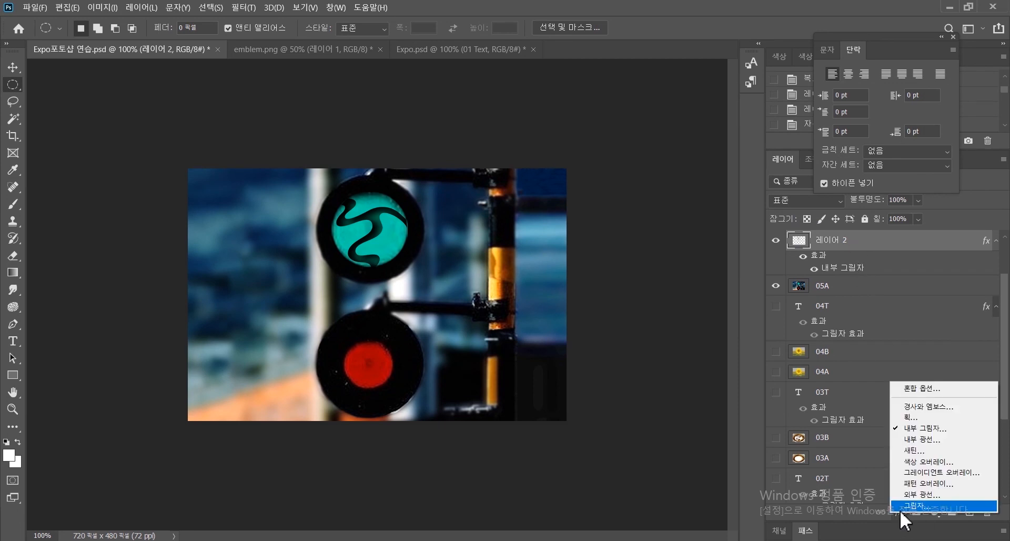
pyautogui.click(912, 503)
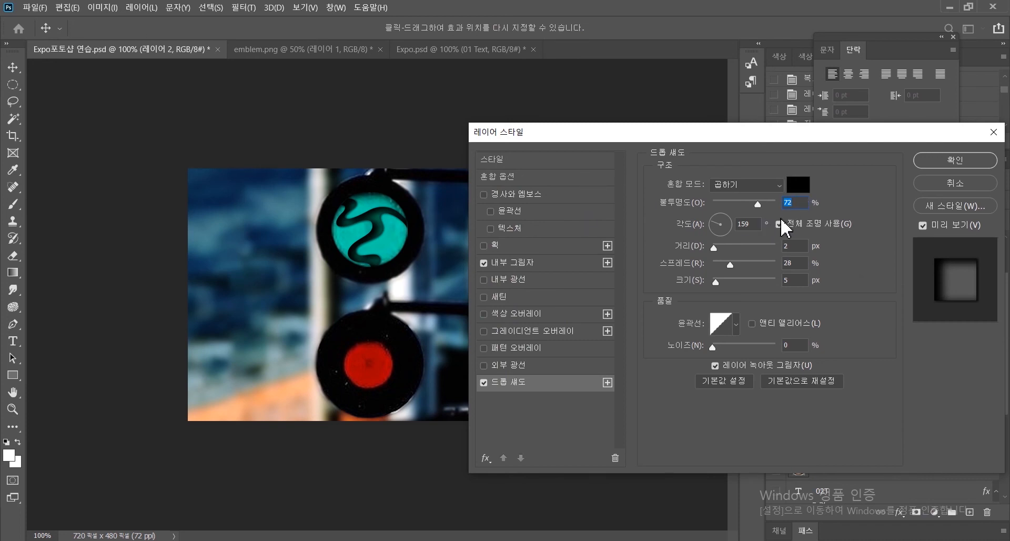
pyautogui.click(934, 159)
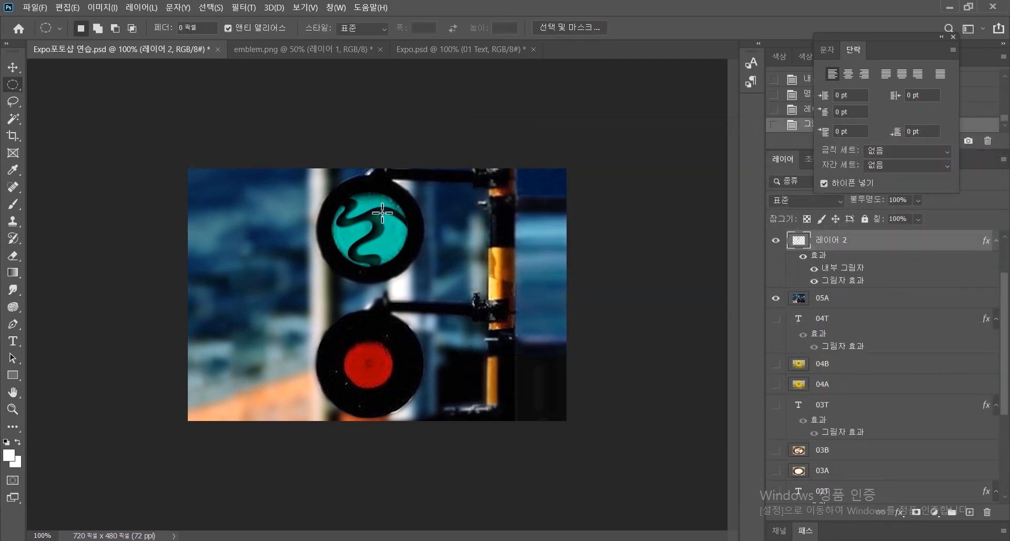
# Step: Delete the existing caption layer 05T and hide layer 05A 복사
pyautogui.click(830, 408)
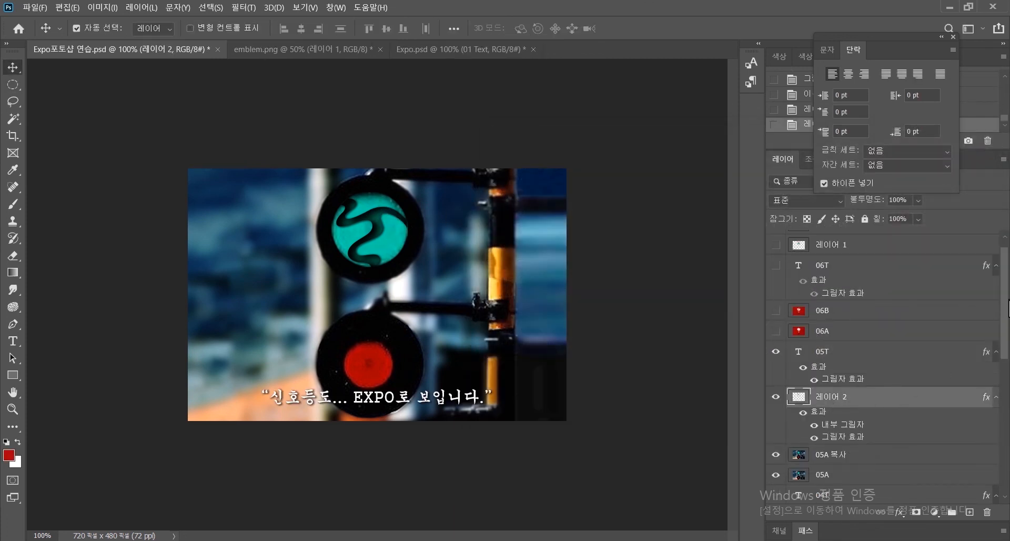
pyautogui.click(1003, 160)
pyautogui.click(946, 475)
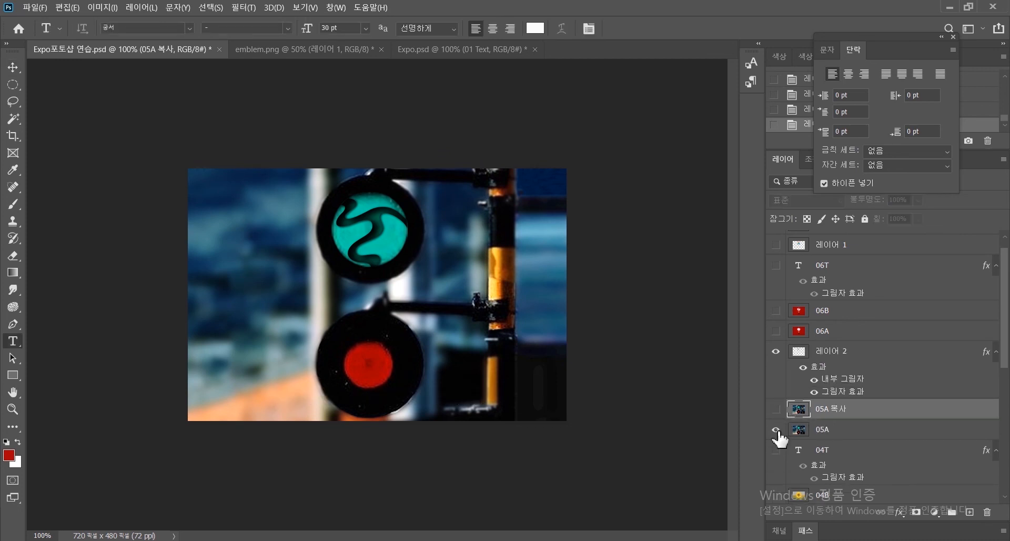
# Step: Add the white caption “신호등도... EXPO로 보입니다.” near the picture's lower edge and shift it left about 22 px to centre it
pyautogui.click(273, 400)
pyautogui.write('“신호등도')
pyautogui.press('BackSpace')
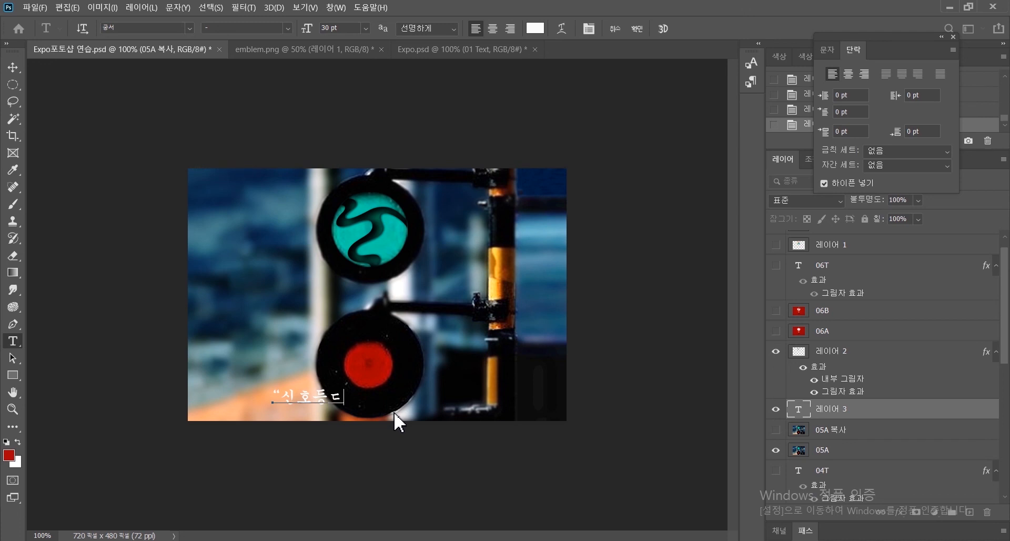
pyautogui.write('ㅗ...')
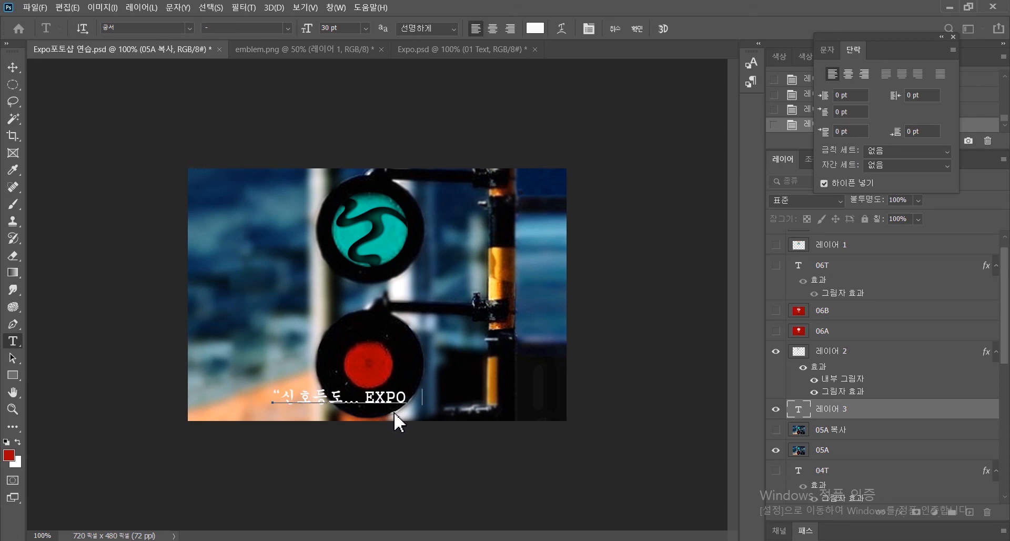
pyautogui.write(' EXPO로 보입니다.')
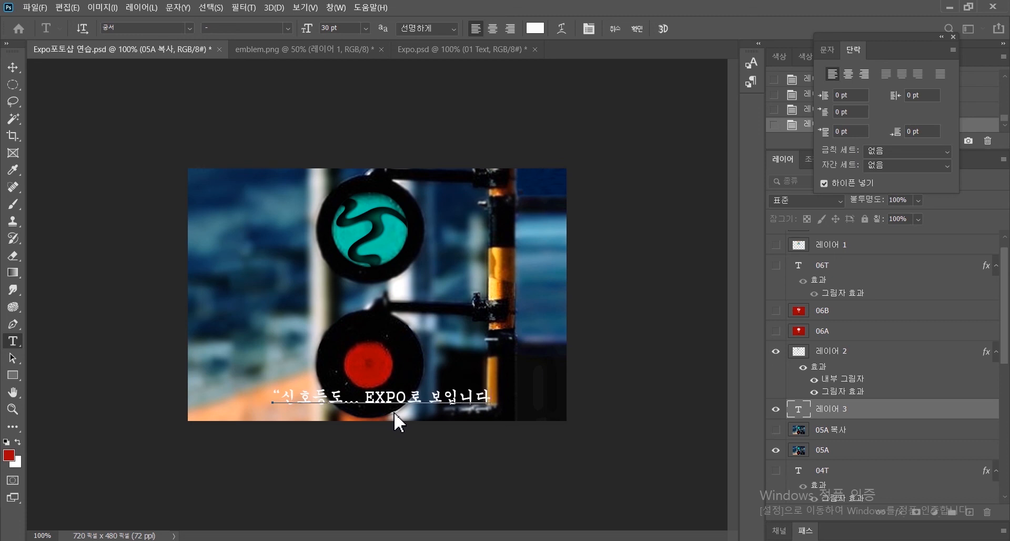
pyautogui.write('”')
pyautogui.click(18, 69)
pyautogui.moveTo(390, 404); pyautogui.dragTo(378, 403)
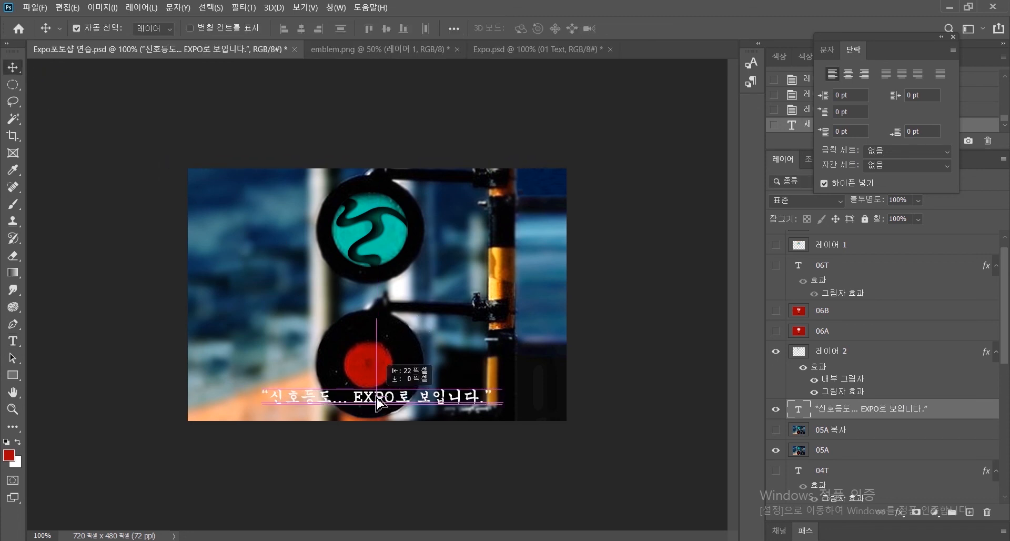
# Step: Give the caption a drop shadow with opacity 72%, distance 2 px, spread 28% and size 5 px, and rename its layer 05T
pyautogui.click(899, 513)
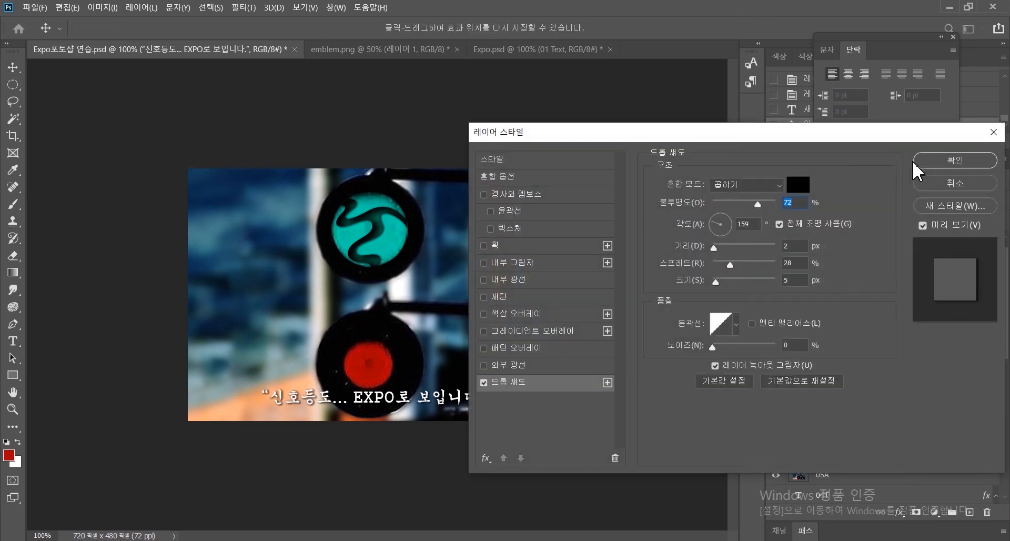
pyautogui.click(922, 162)
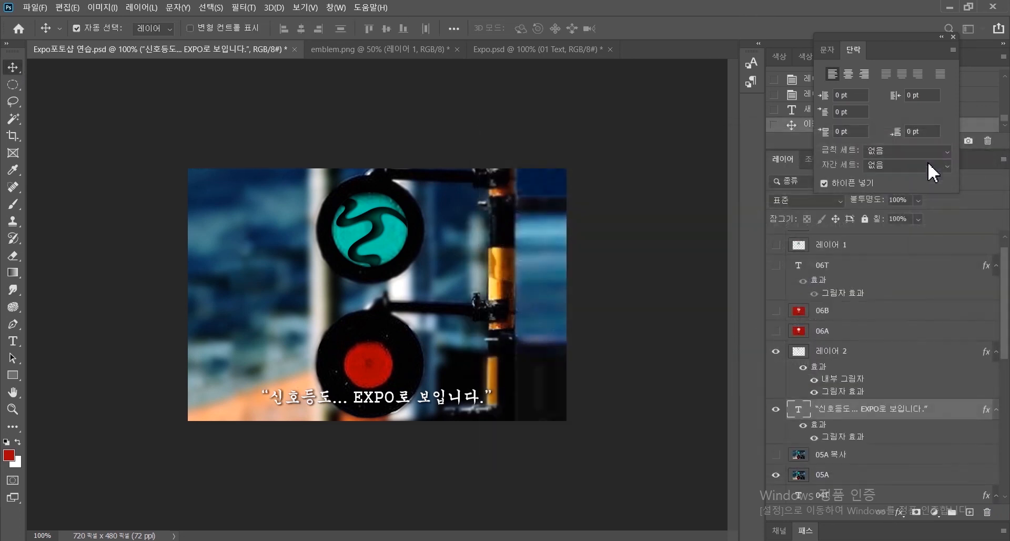
pyautogui.doubleClick(855, 416)
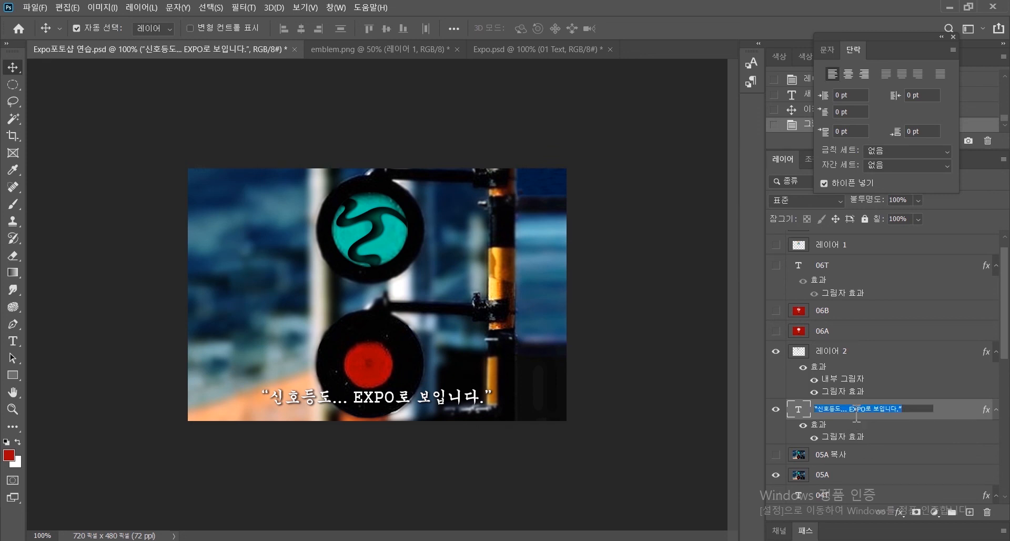
pyautogui.write('0')
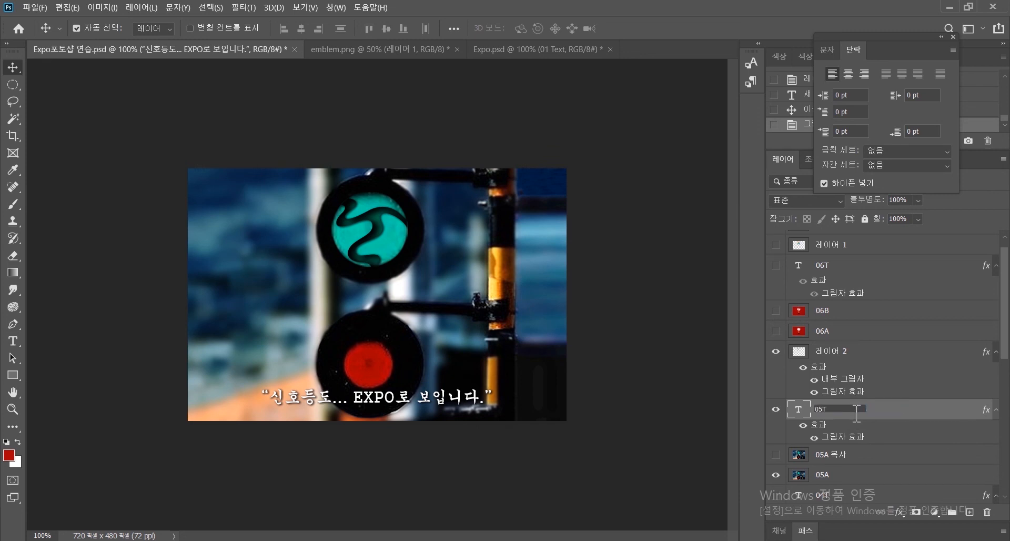
pyautogui.write('5T')
pyautogui.press('Return')
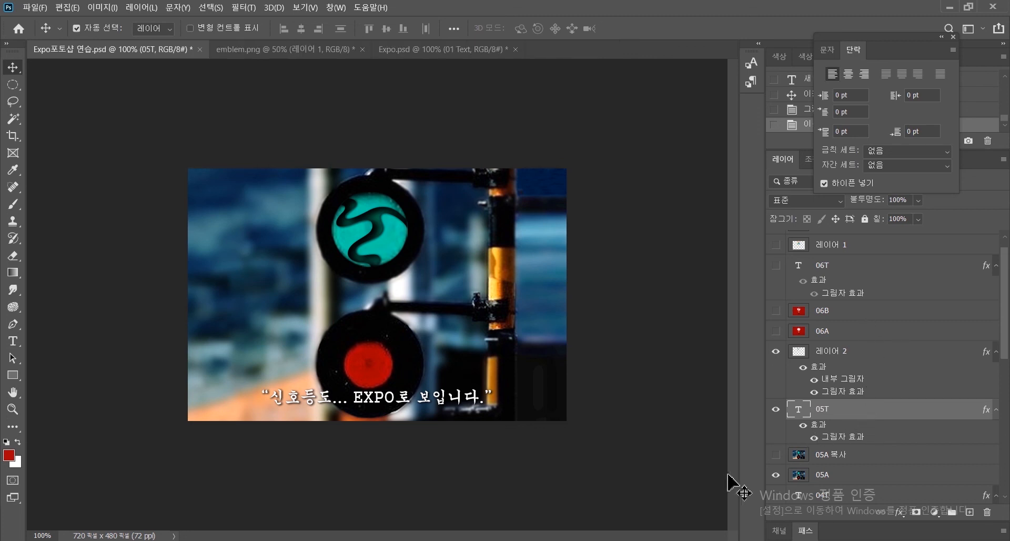
# Step: Show layer 05A 복사 beneath the caption and select it
pyautogui.click(776, 455)
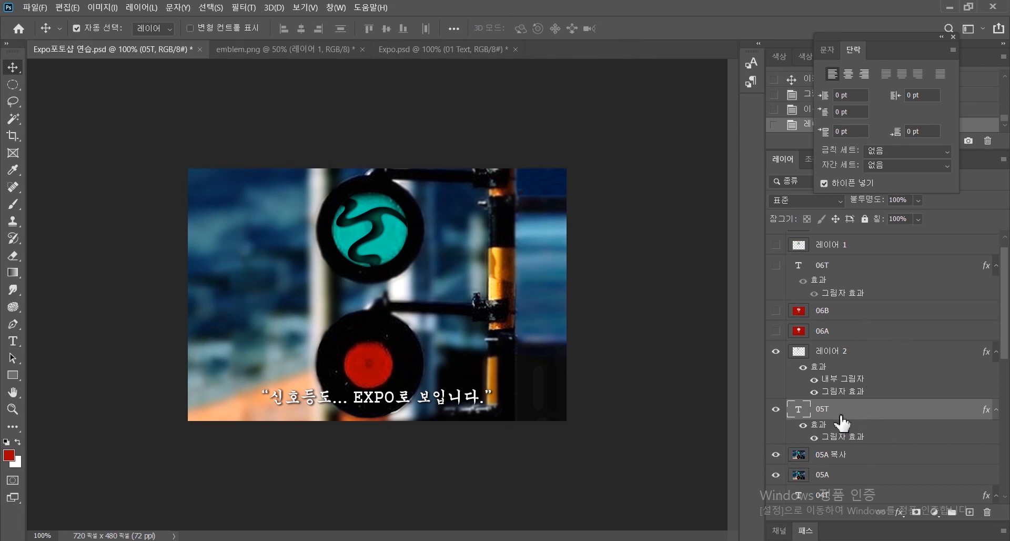
pyautogui.click(832, 459)
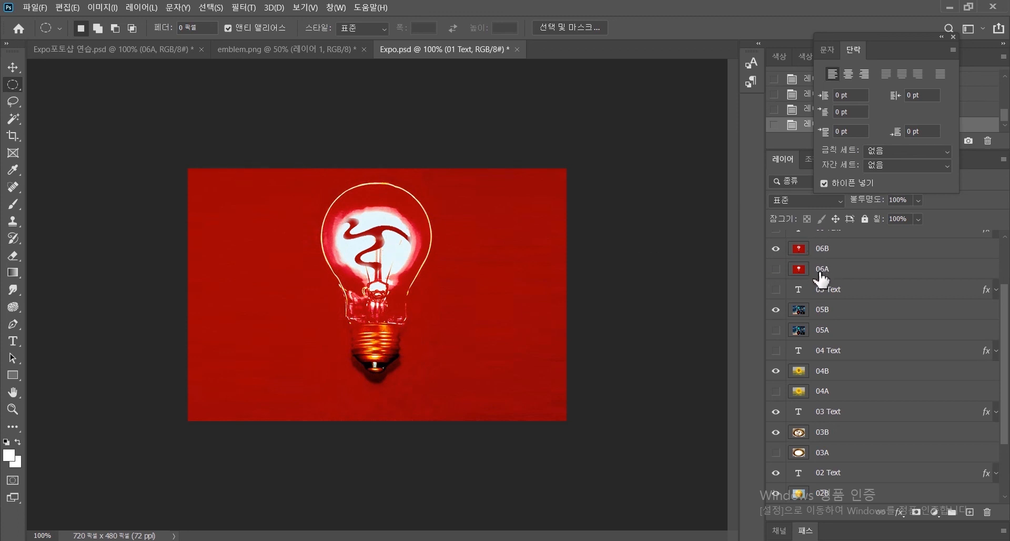
# Step: In Expo포토샵 연습.psd, select the bulb's white glow on 06A with an ellipse feathered 3 px and copy it to a new layer
pyautogui.click(108, 50)
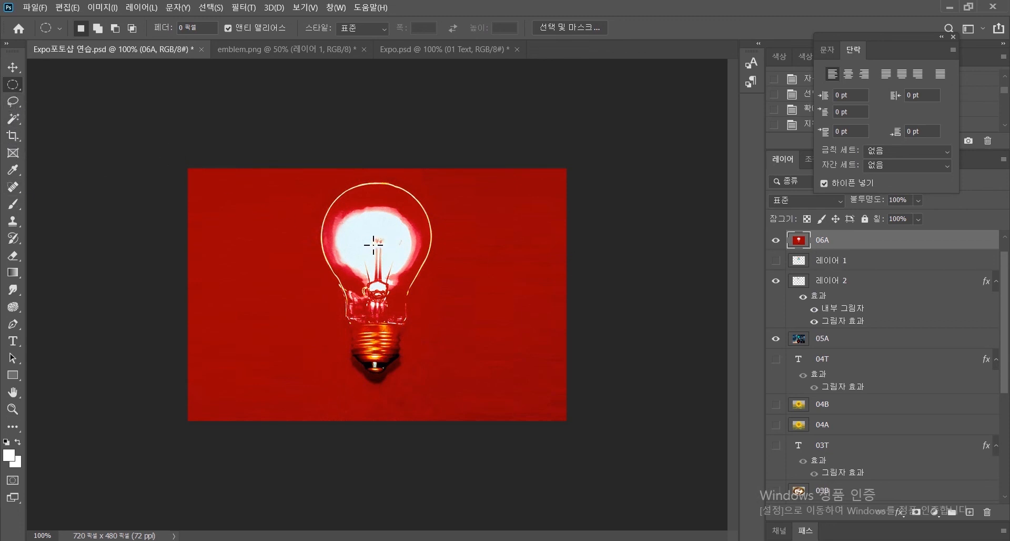
pyautogui.moveTo(373, 245)
pyautogui.mouseDown()
pyautogui.moveTo(416, 205)
pyautogui.moveTo(376, 252)
pyautogui.mouseUp()
pyautogui.click(211, 8)
pyautogui.moveTo(300, 185)
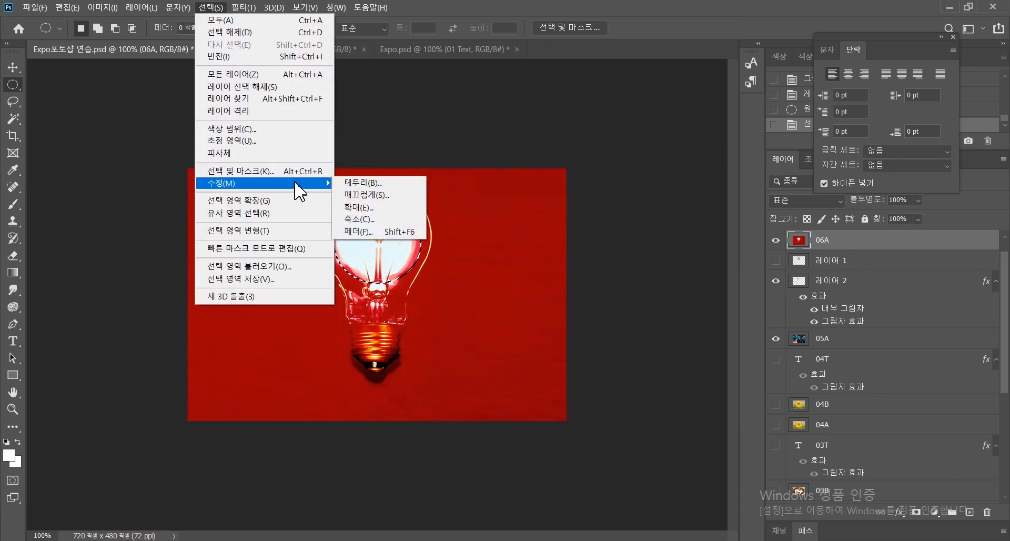
pyautogui.click(366, 231)
pyautogui.click(568, 171)
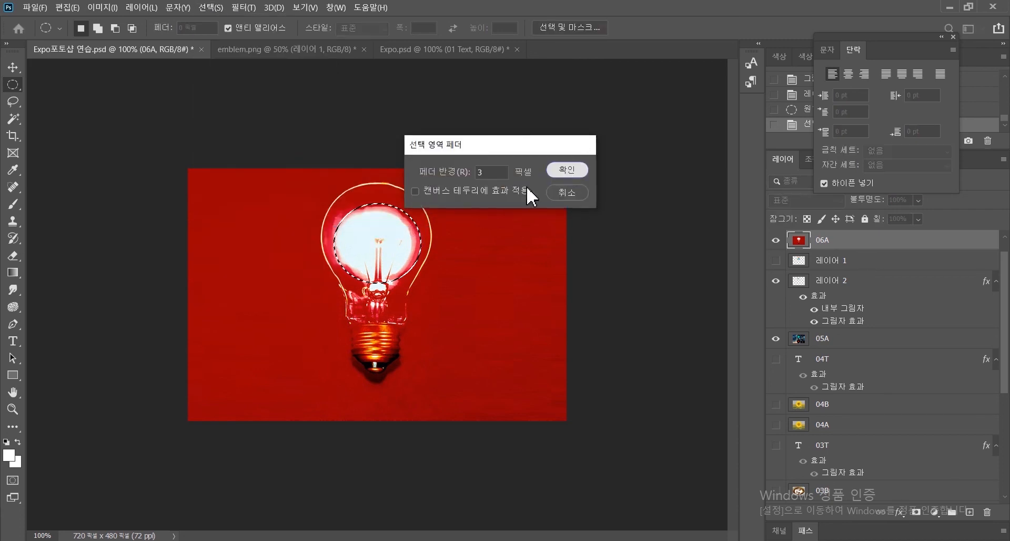
pyautogui.rightClick(372, 242)
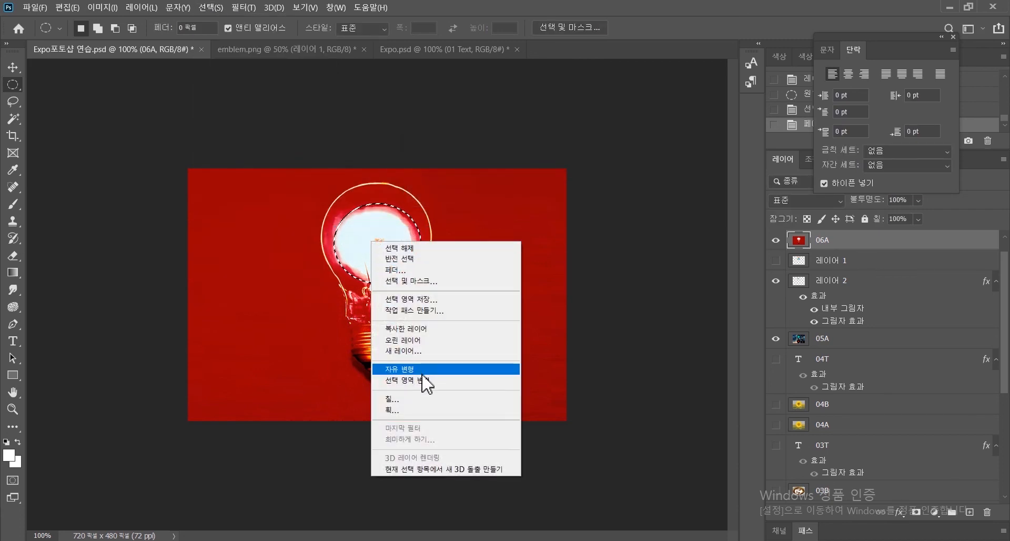
pyautogui.click(427, 329)
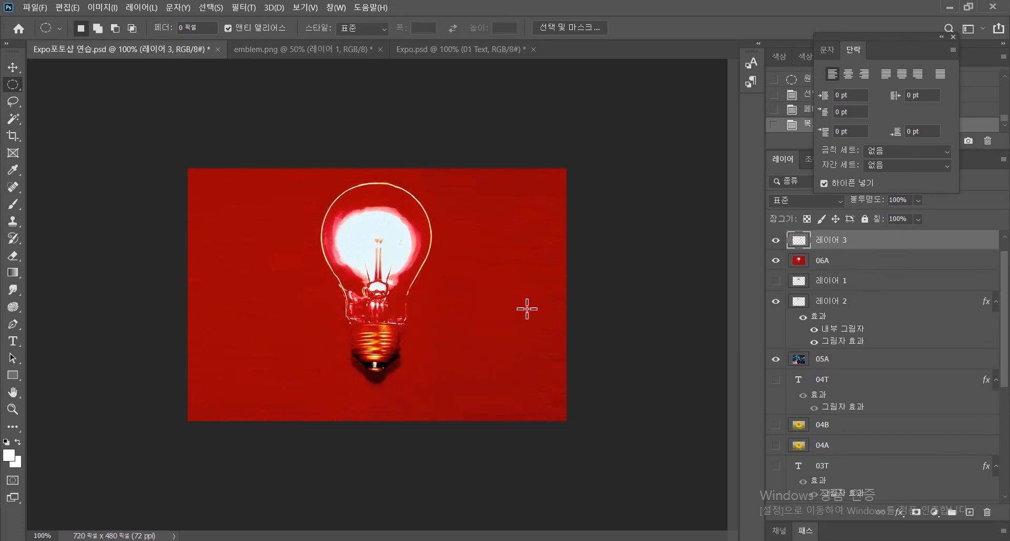
# Step: Move emblem layer 레이어 1 to the top, load its outline over the glow and delete that area from 레이어 3
pyautogui.moveTo(826, 286); pyautogui.dragTo(821, 230)
pyautogui.keyDown('ctrl'); pyautogui.click(800, 242); pyautogui.keyUp('ctrl')
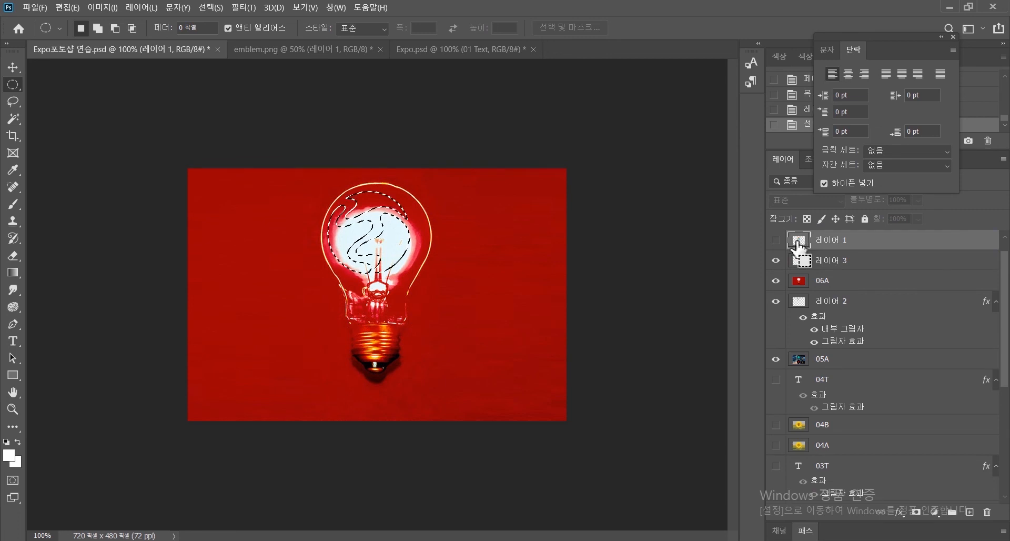
pyautogui.click(871, 266)
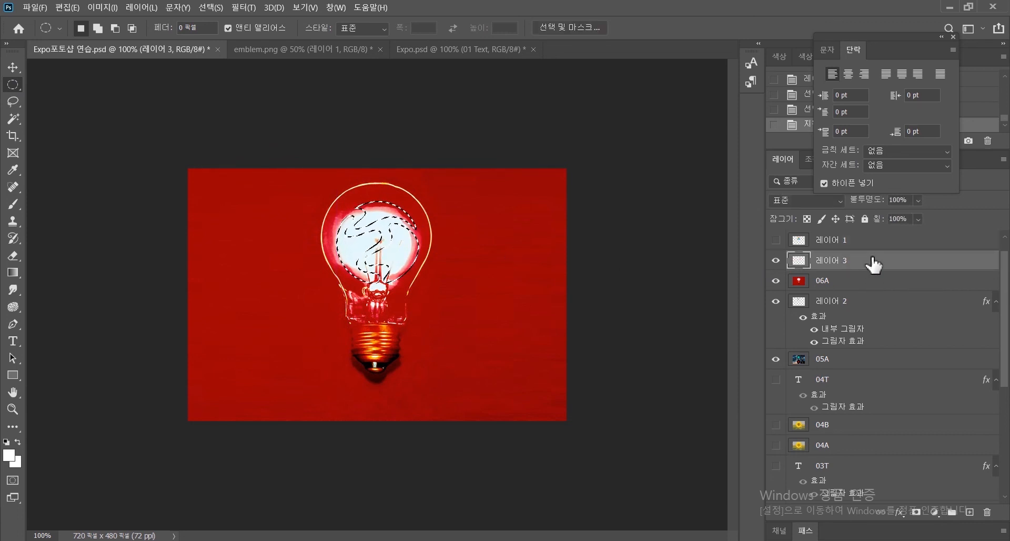
# Step: Hide 06A to check the cut-out on 레이어 3, show it again and clear the selection
pyautogui.click(775, 280)
pyautogui.click(776, 301)
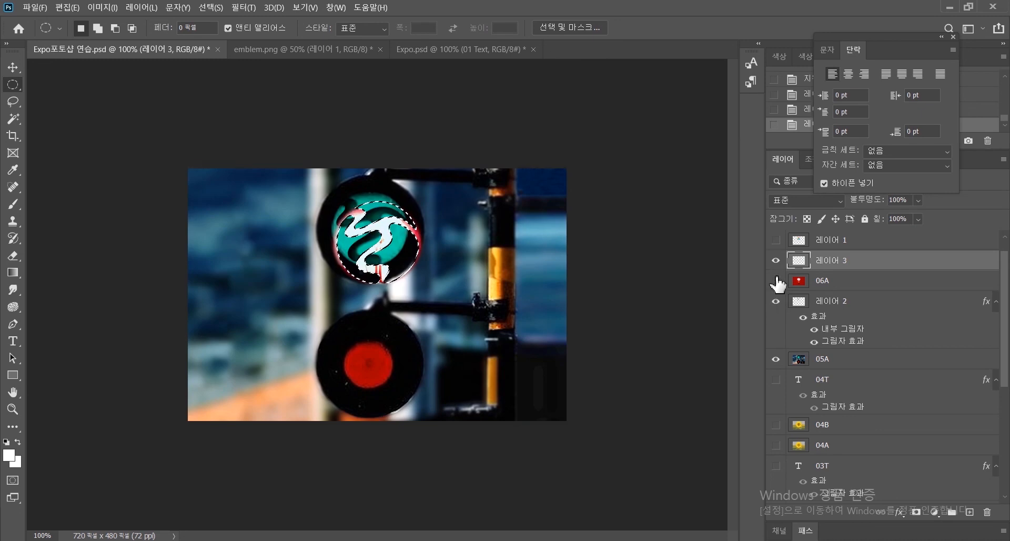
pyautogui.click(777, 281)
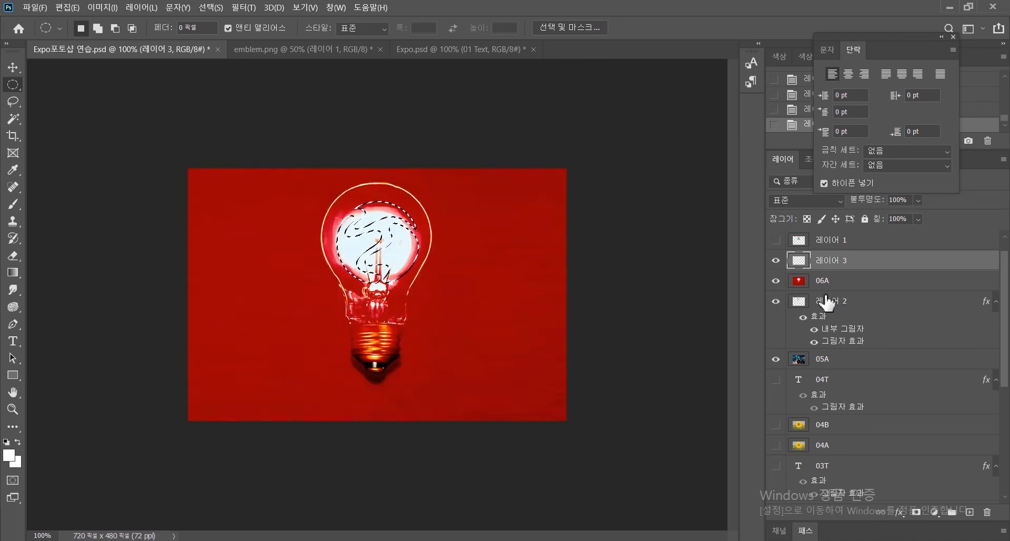
pyautogui.hotkey('ctrl', 'd')
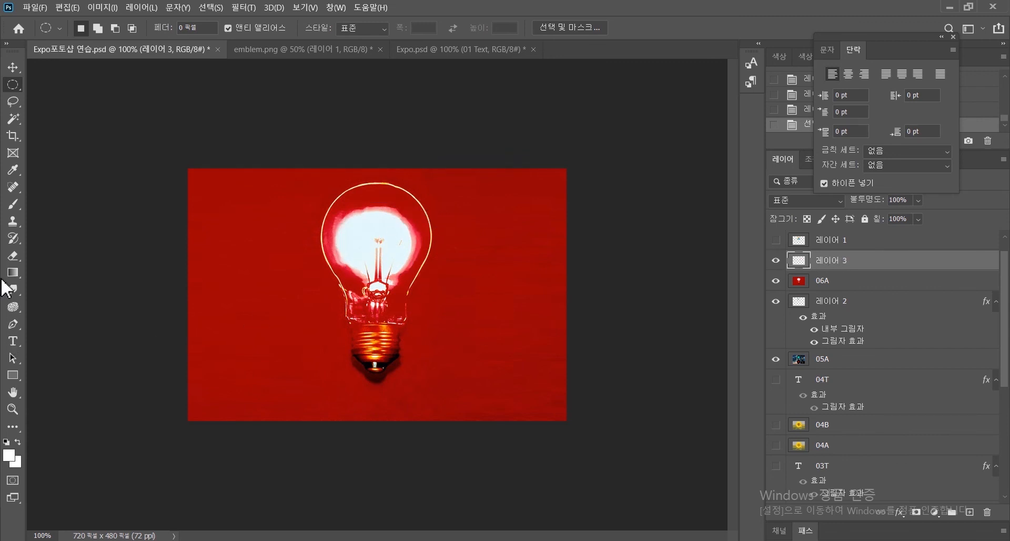
# Step: Sample the red background beside the bulb as the foreground colour and lock the transparent pixels of 레이어 3
pyautogui.click(17, 168)
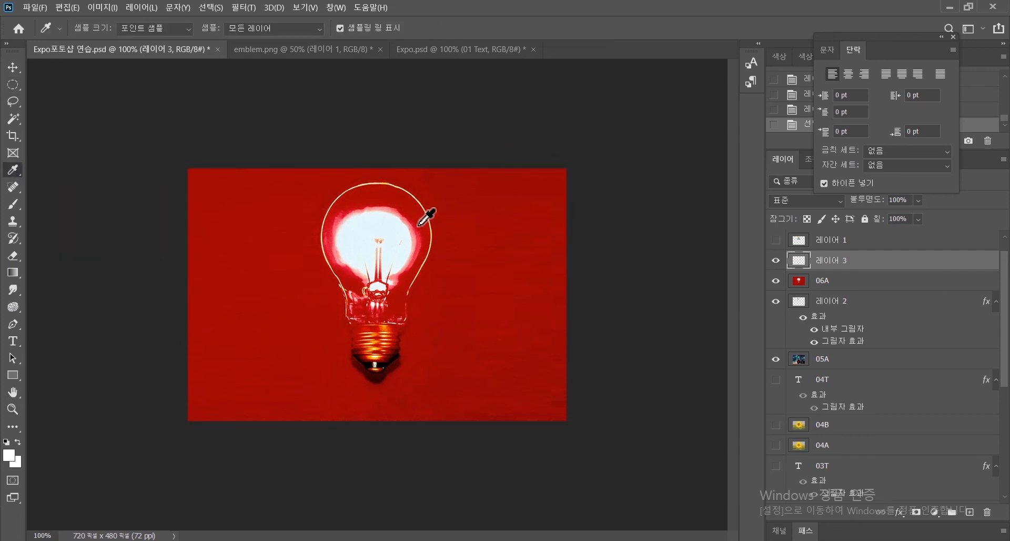
pyautogui.click(441, 211)
pyautogui.click(19, 210)
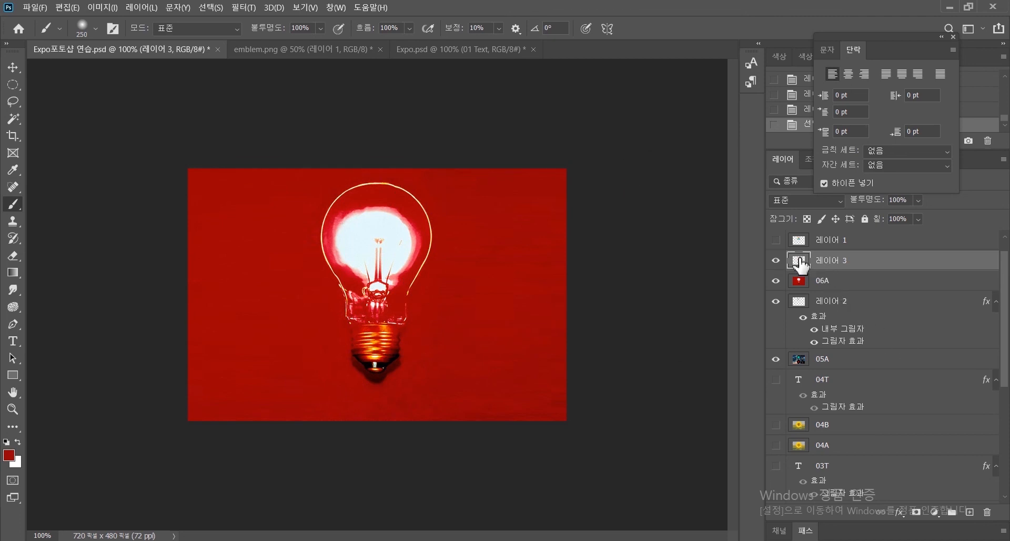
pyautogui.click(807, 219)
# Step: Try painting the emblem shape on 레이어 3 red with the 250 px soft brush, and undo the strokes
pyautogui.click(372, 237)
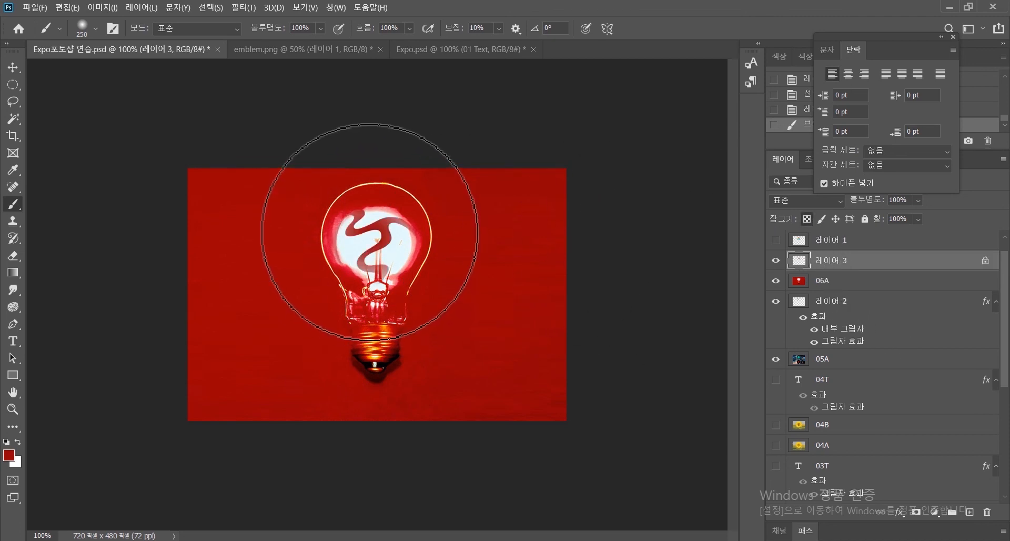
pyautogui.click(369, 233)
pyautogui.click(373, 232)
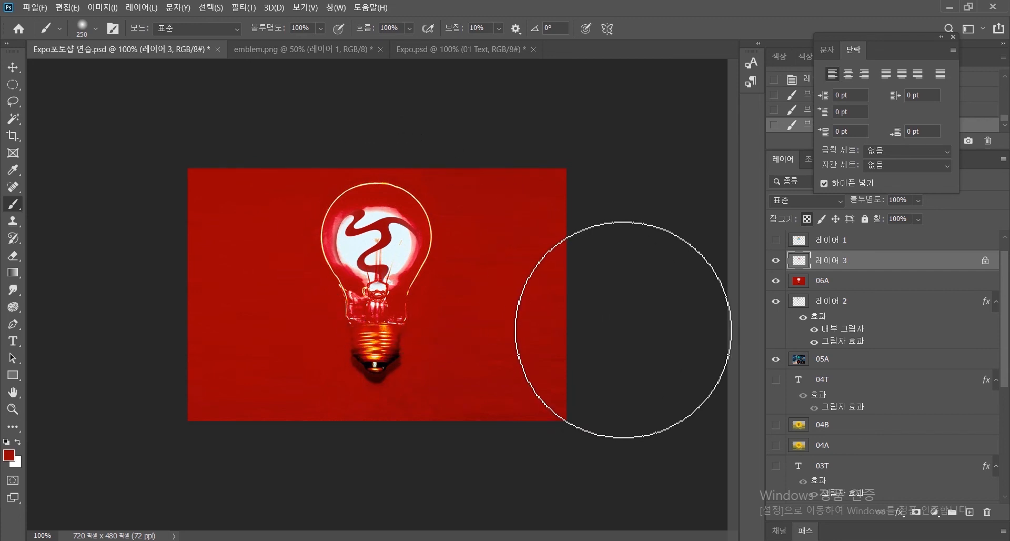
pyautogui.click(95, 29)
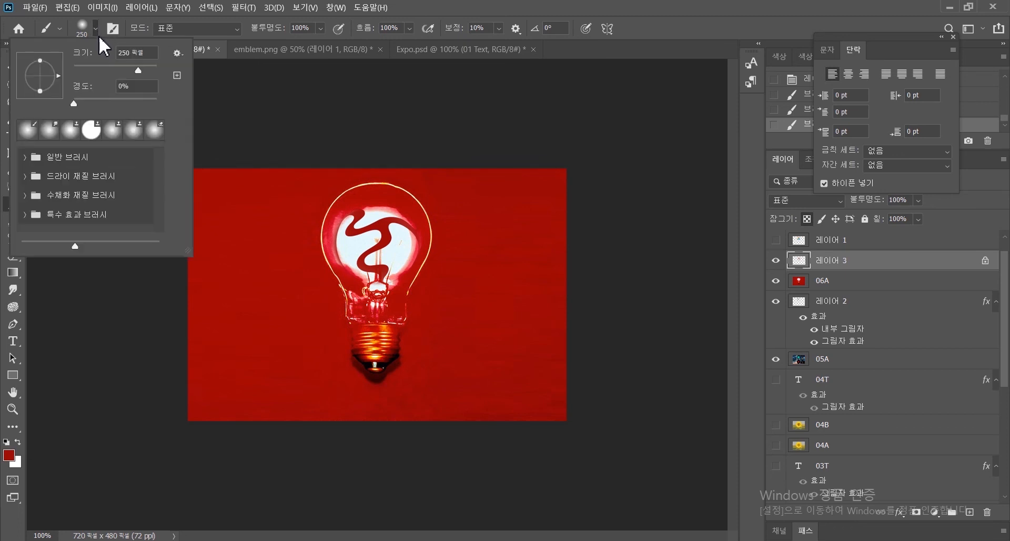
pyautogui.click(99, 36)
pyautogui.hotkey('ctrl', 'z')
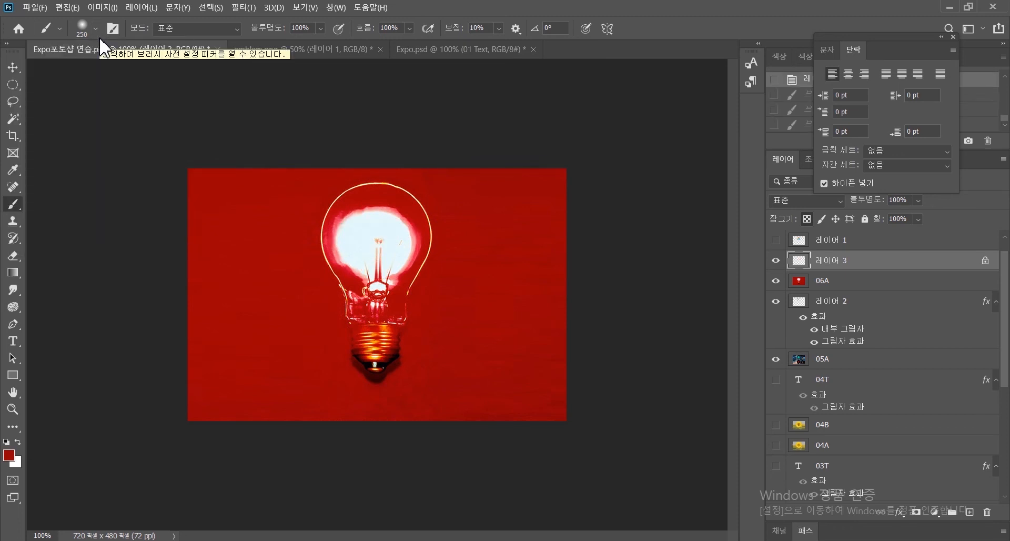
# Step: Choose the 25 px medium charcoal pencil brush (KYLE 궁극의 목탄색 연필 25픽셀 중간 2) from the dry media brushes
pyautogui.click(98, 29)
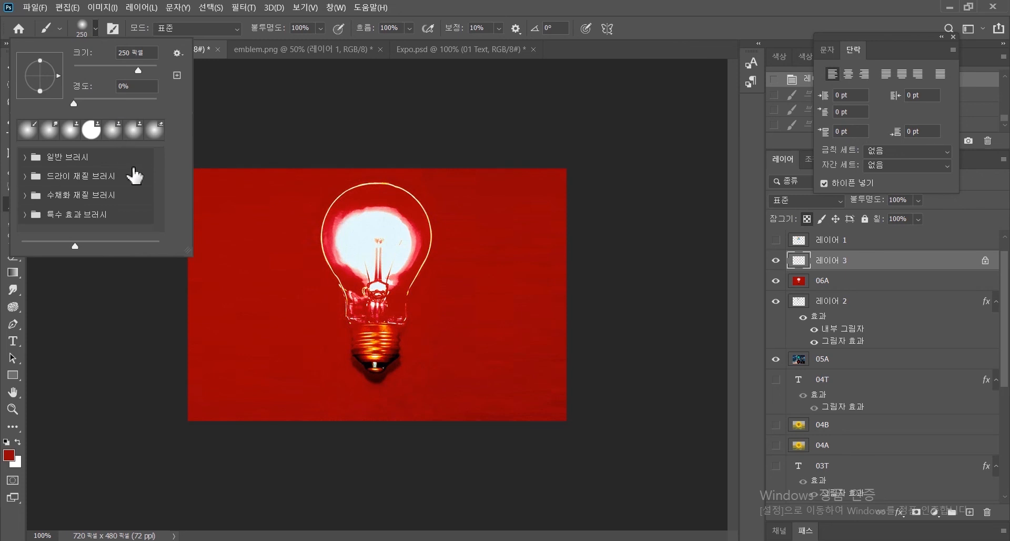
pyautogui.click(26, 177)
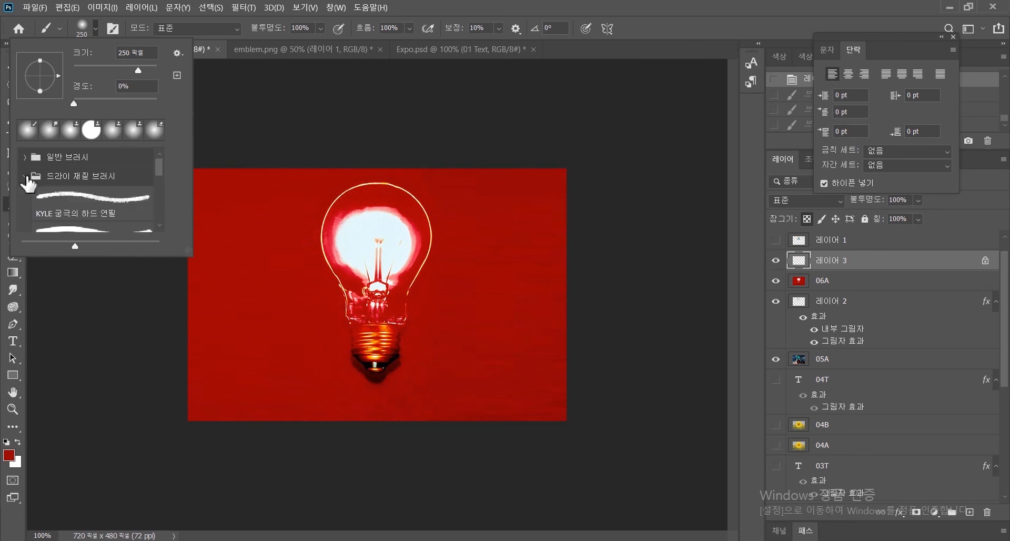
pyautogui.scroll(-1, 76, 203)
pyautogui.scroll(-2, 76, 207)
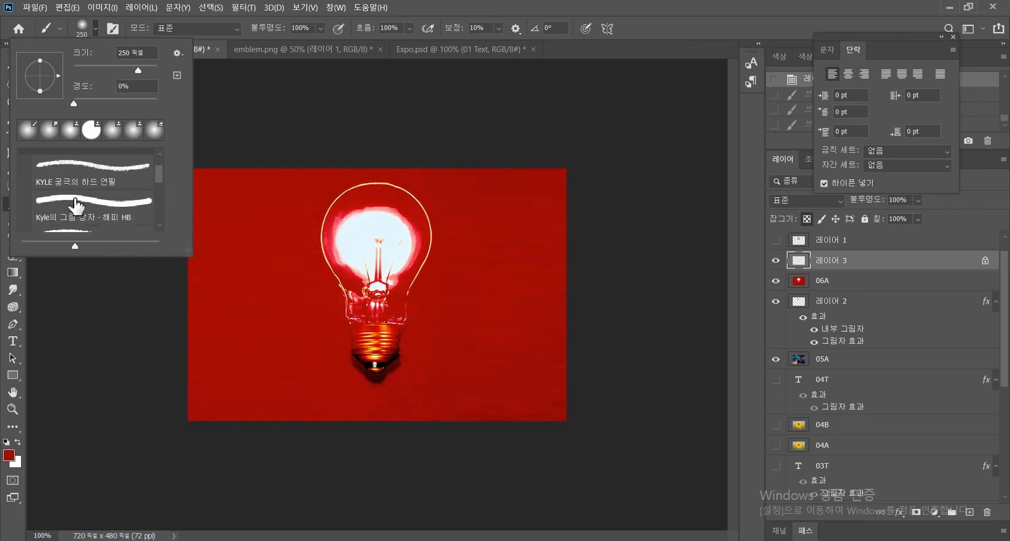
pyautogui.click(82, 214)
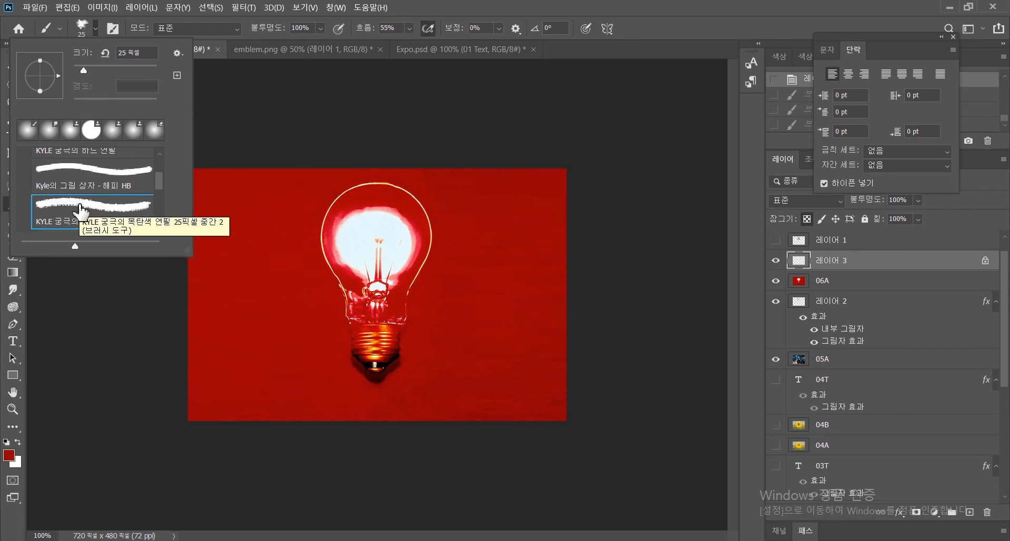
# Step: Enlarge the charcoal pencil brush to 70 px and paint the emblem curves on 레이어 3 red inside the bulb
pyautogui.moveTo(341, 214); pyautogui.dragTo(348, 233)
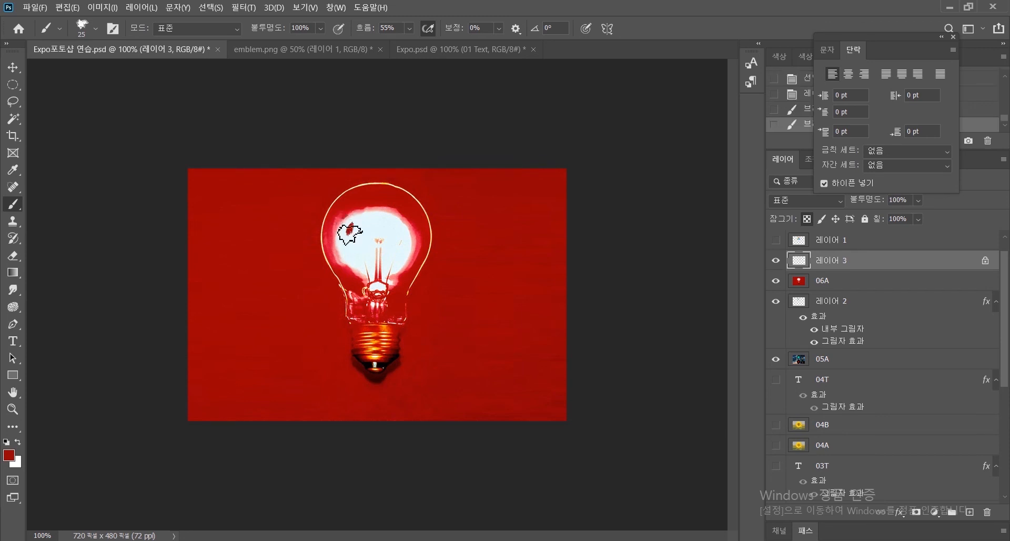
pyautogui.press(']')
pyautogui.press(']')
pyautogui.press(']')
pyautogui.press(']')
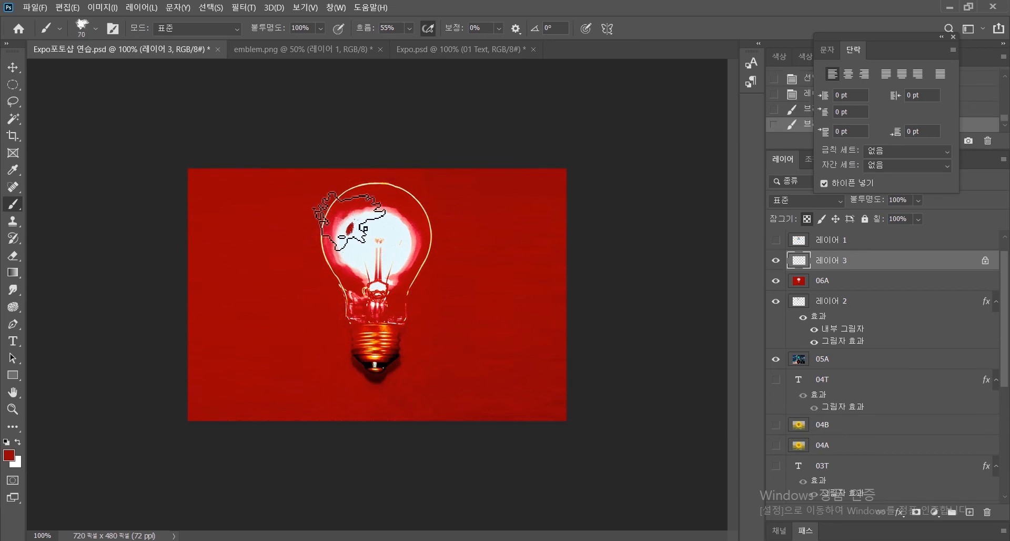
pyautogui.moveTo(354, 227)
pyautogui.mouseDown()
pyautogui.moveTo(370, 244)
pyautogui.moveTo(351, 240)
pyautogui.moveTo(388, 237)
pyautogui.moveTo(379, 222)
pyautogui.moveTo(417, 238)
pyautogui.moveTo(363, 260)
pyautogui.mouseUp()
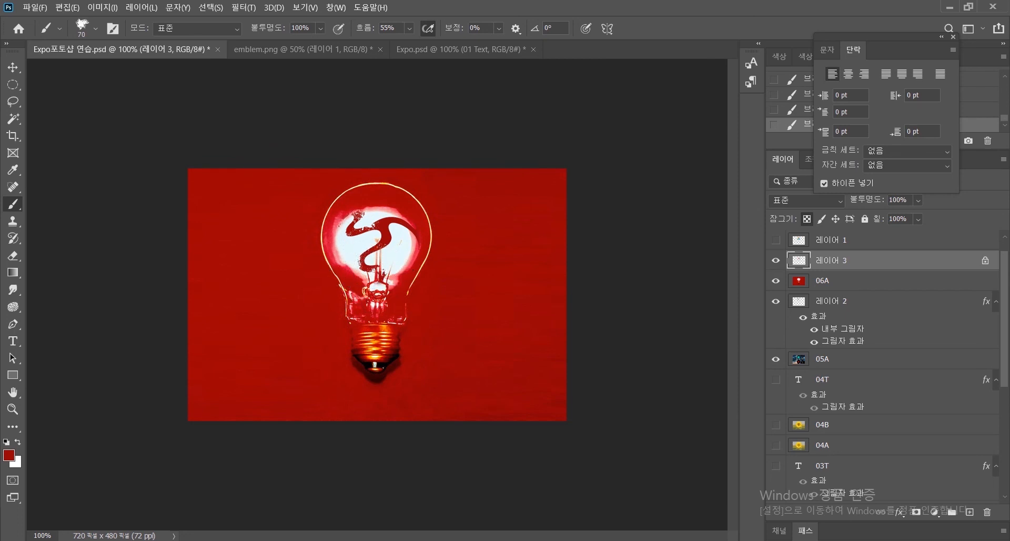
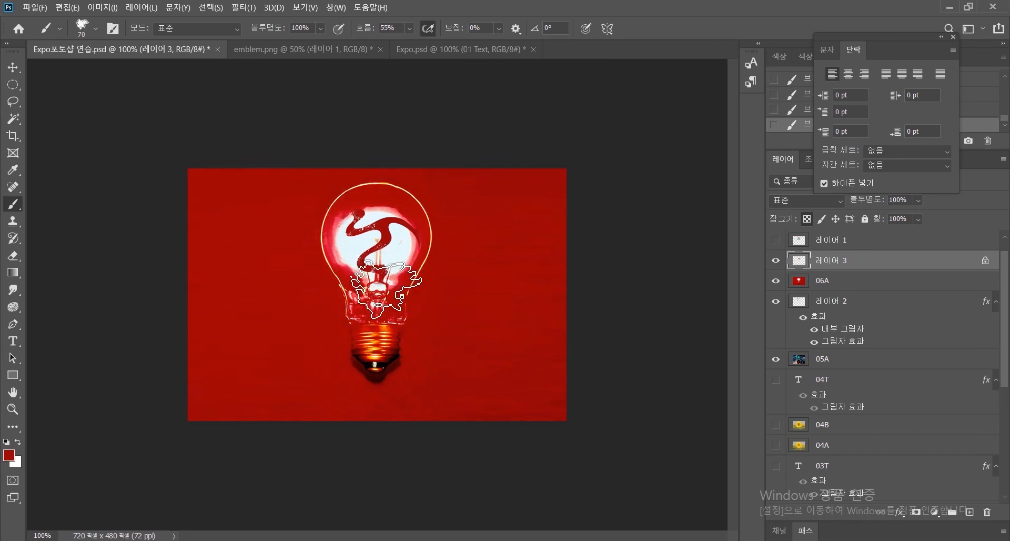
# Step: Add the caption “전구빛도 ...EXPO로 보입니다.” in white 30 pt text and centre it below the bulb
pyautogui.press('t')
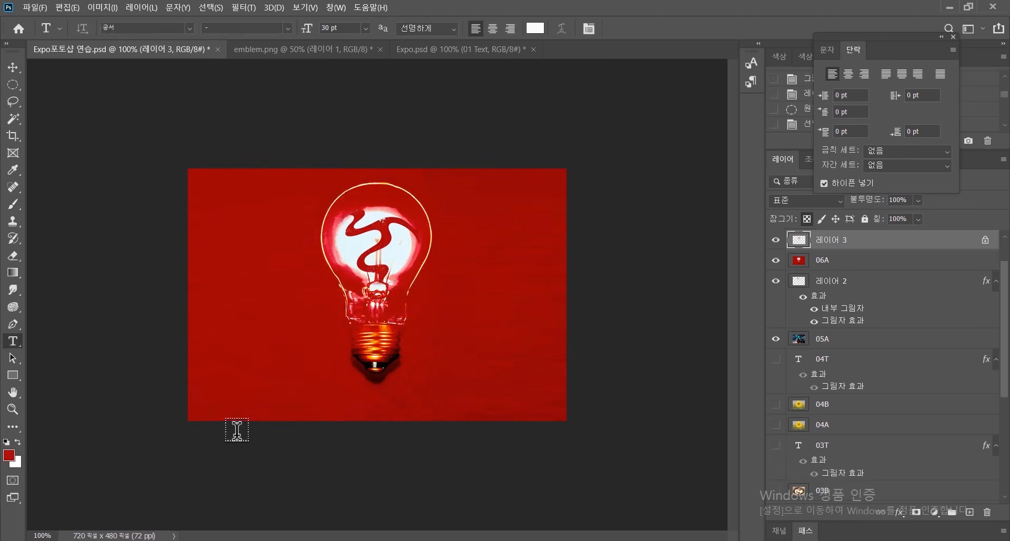
pyautogui.click(280, 405)
pyautogui.write('“전구')
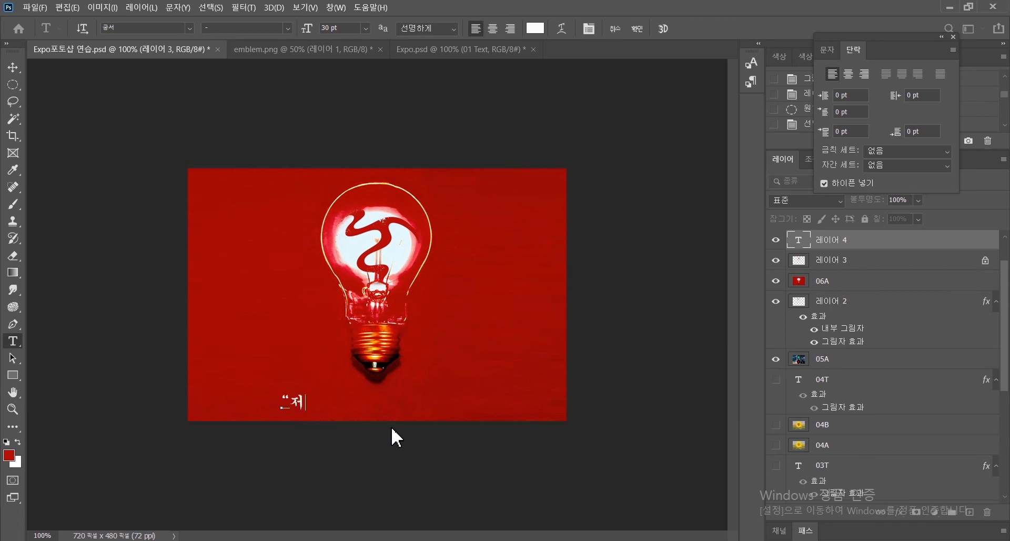
pyautogui.write('빛도')
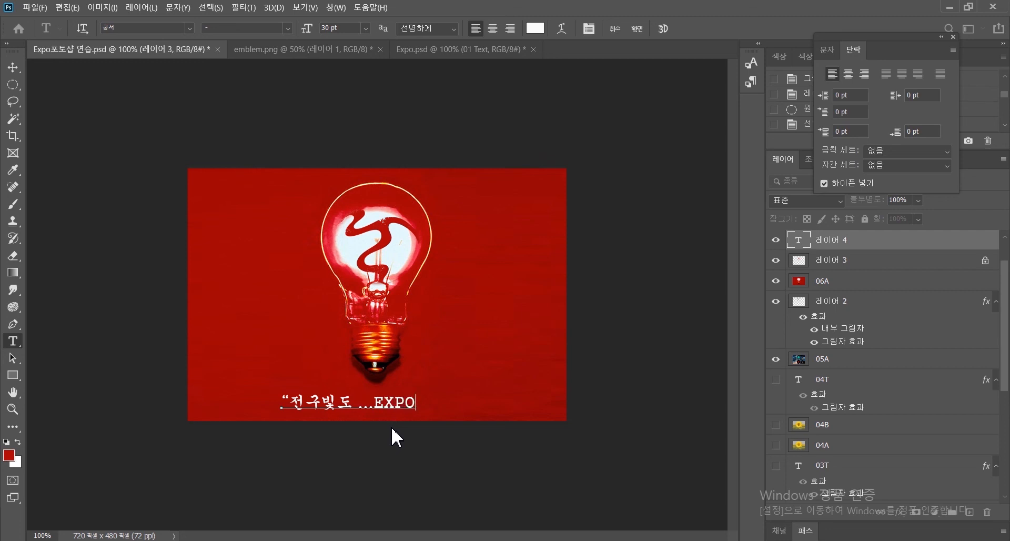
pyautogui.write('...EXPO로 보입 니다.”')
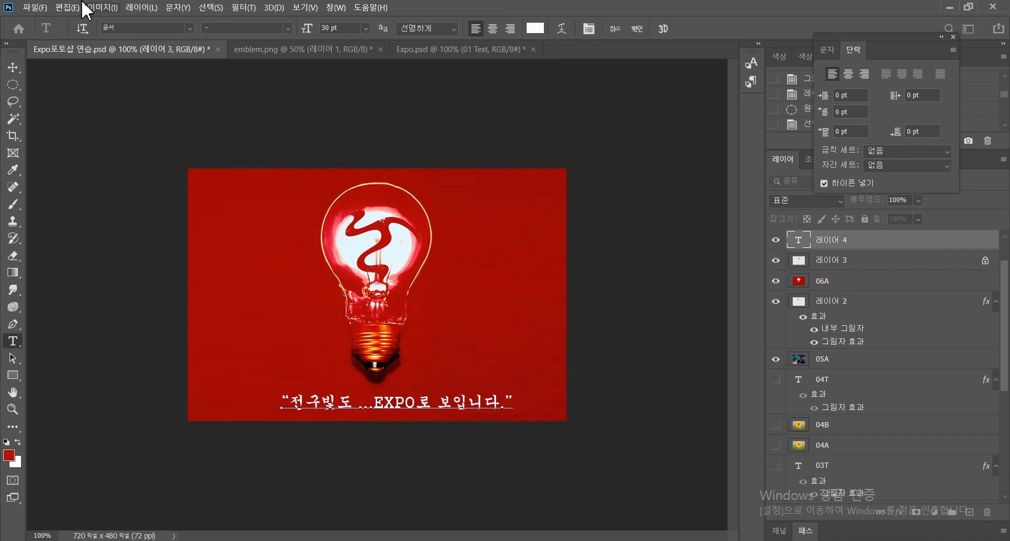
pyautogui.click(13, 68)
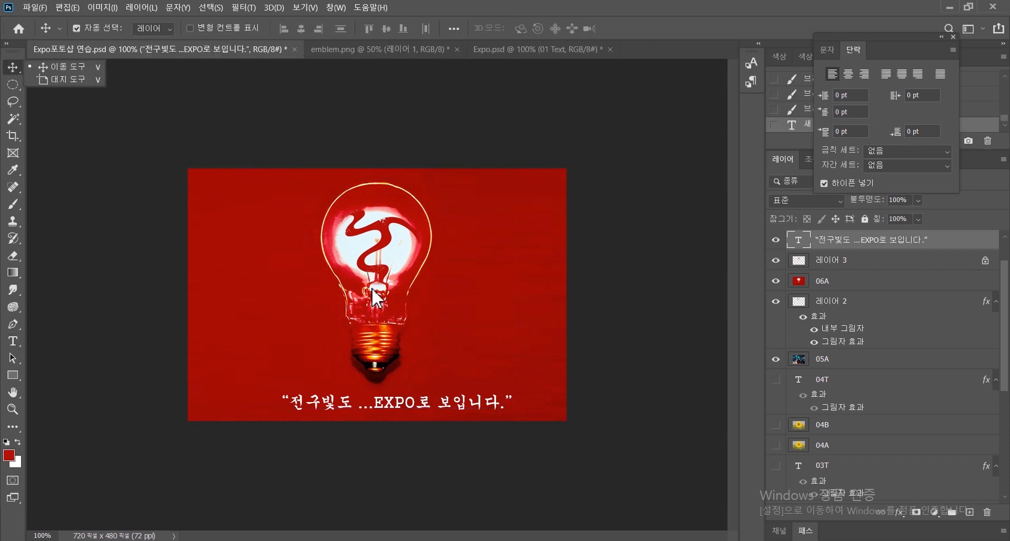
pyautogui.moveTo(438, 410); pyautogui.dragTo(413, 410)
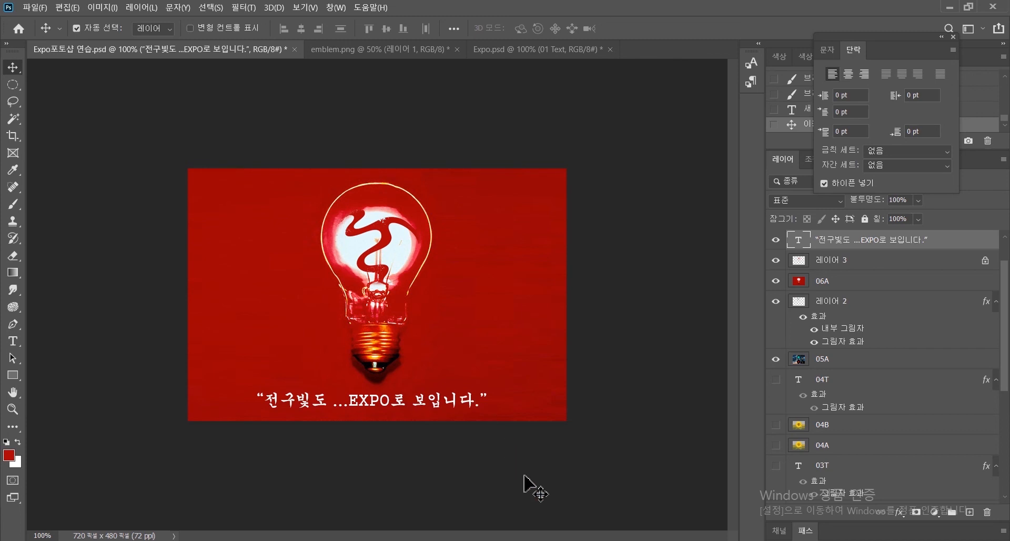
pyautogui.click(547, 476)
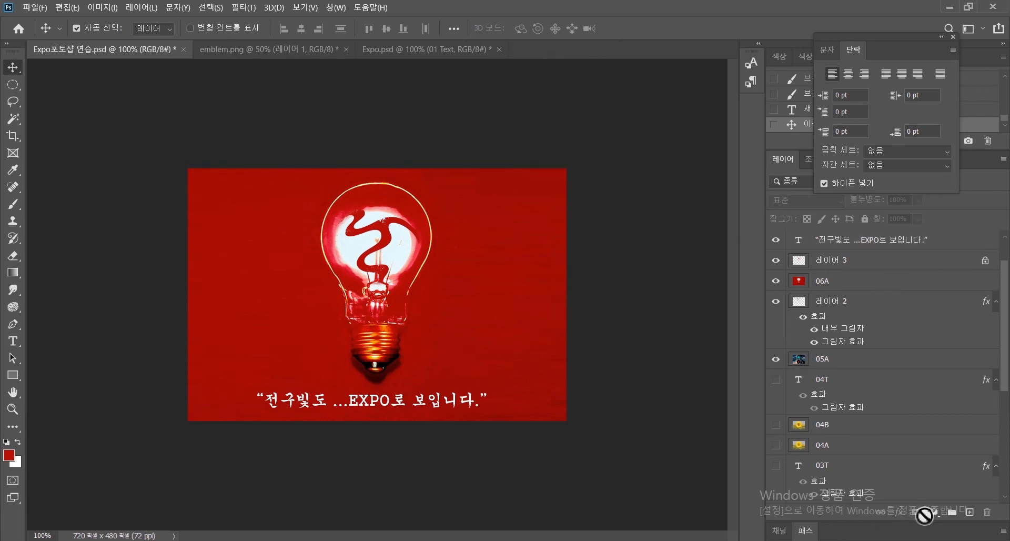
# Step: Give the caption layer a Multiply drop shadow with 72% opacity, 159° angle, 2 px distance, 28% spread and 5 px size
pyautogui.click(878, 241)
pyautogui.scroll(-2, 1005, 387)
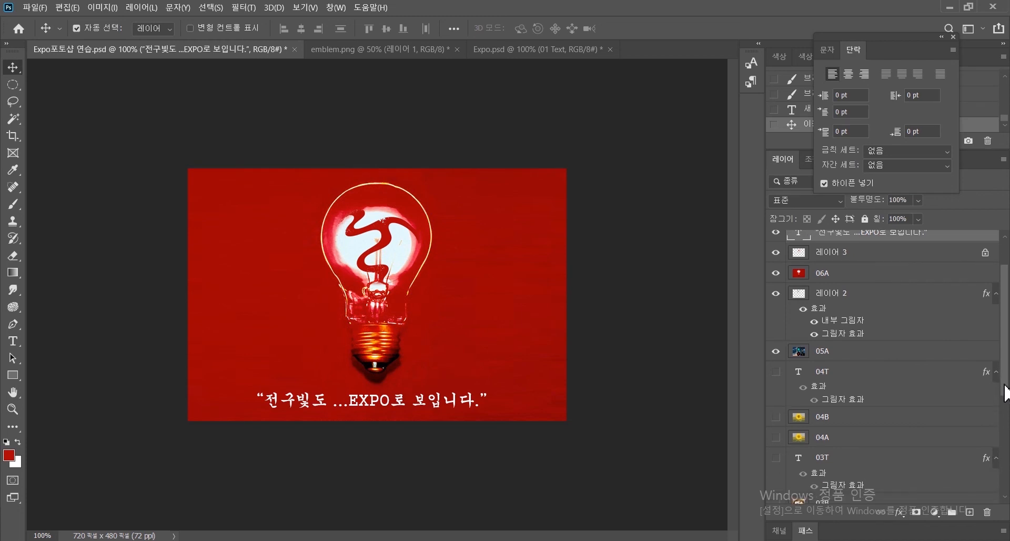
pyautogui.click(900, 511)
pyautogui.click(909, 506)
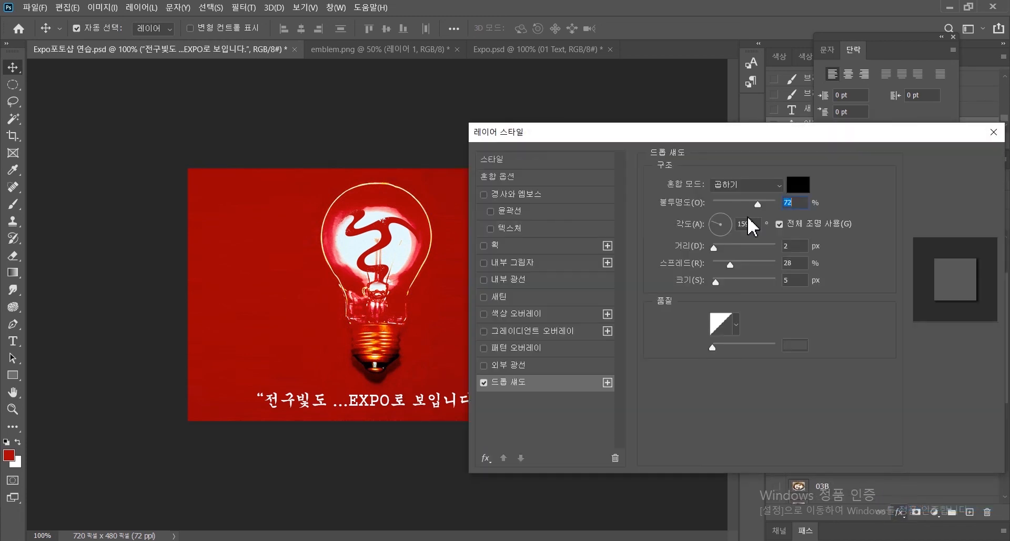
pyautogui.click(945, 159)
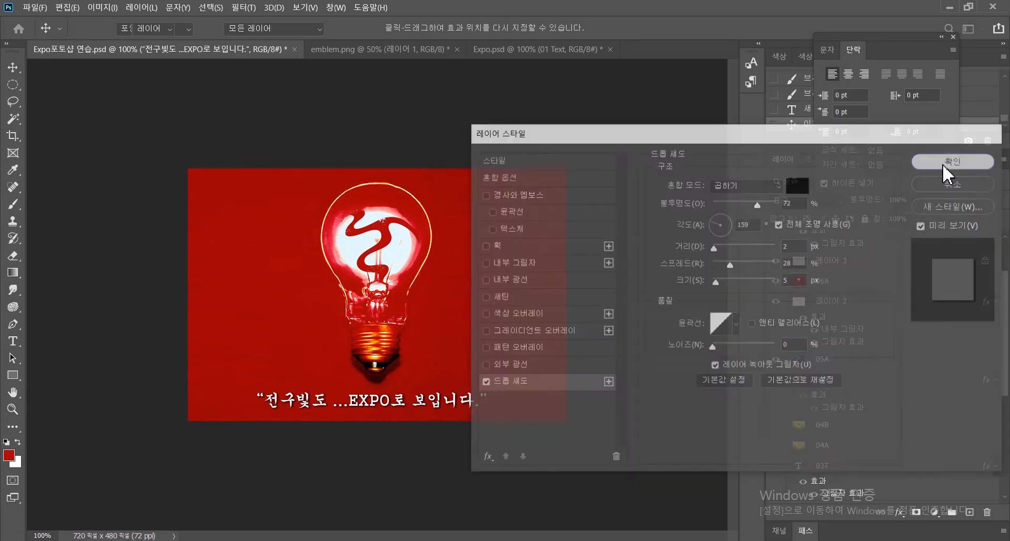
pyautogui.scroll(2, 920, 329)
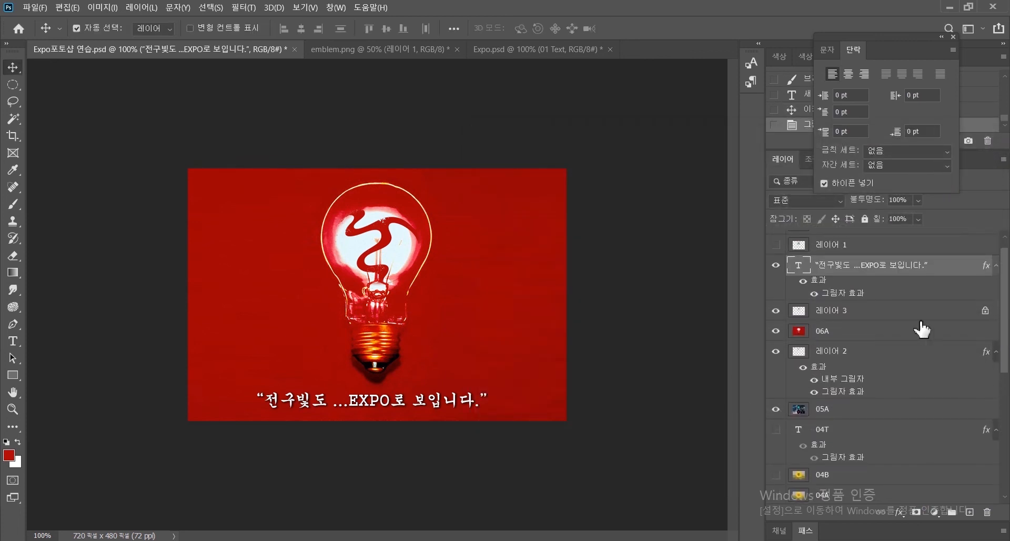
# Step: Duplicate layer 06A and merge 레이어 3 down into the copy
pyautogui.click(857, 335)
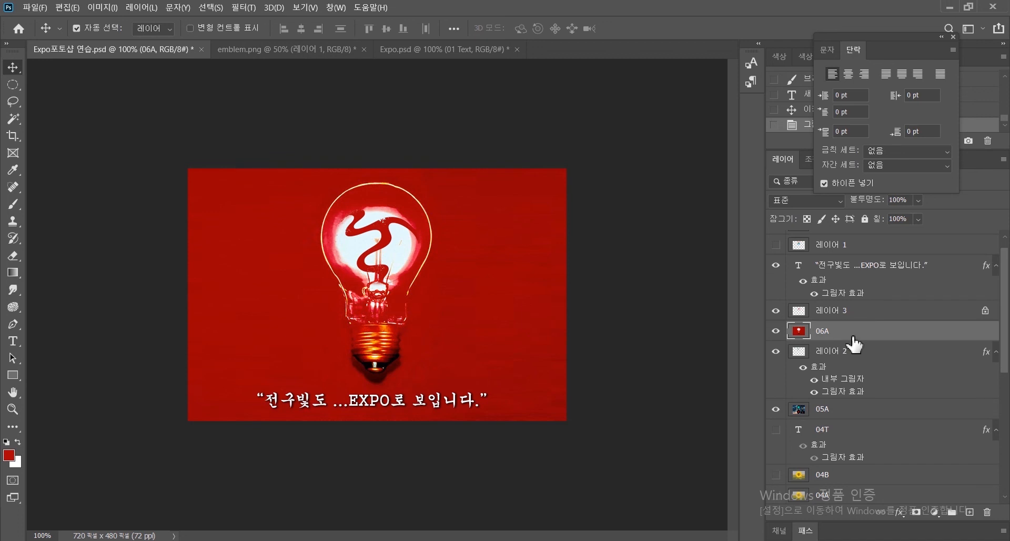
pyautogui.moveTo(854, 343); pyautogui.dragTo(970, 511)
pyautogui.click(840, 311)
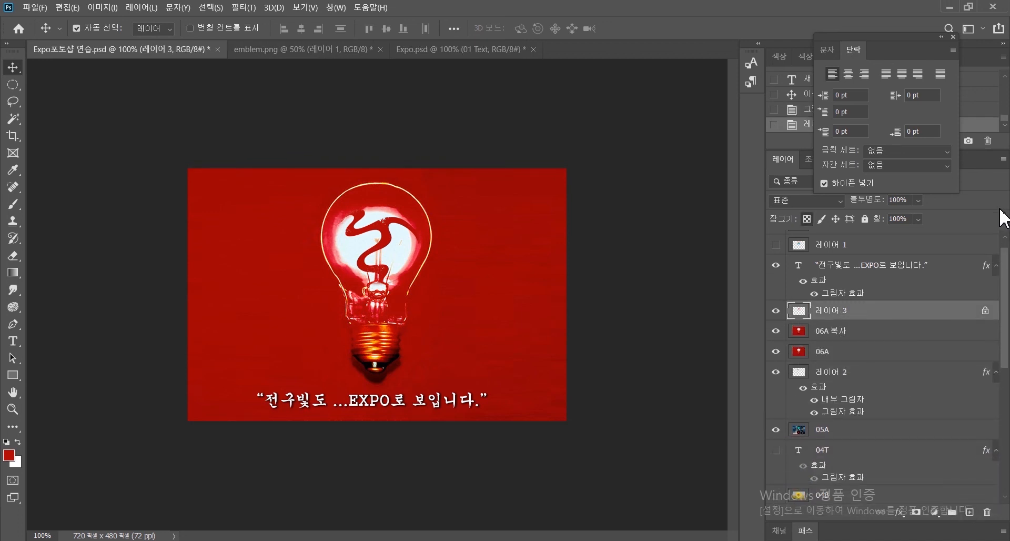
pyautogui.click(876, 332)
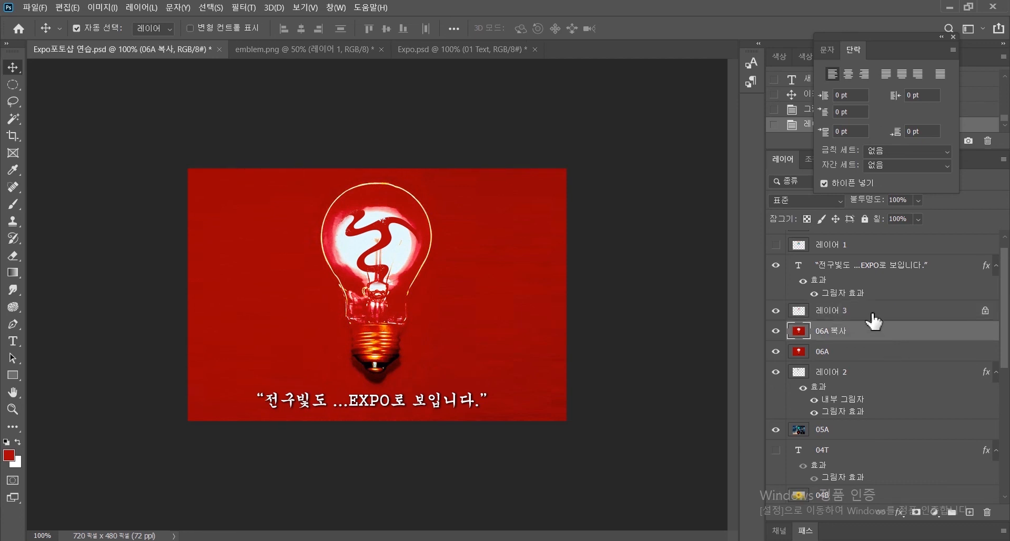
pyautogui.click(868, 314)
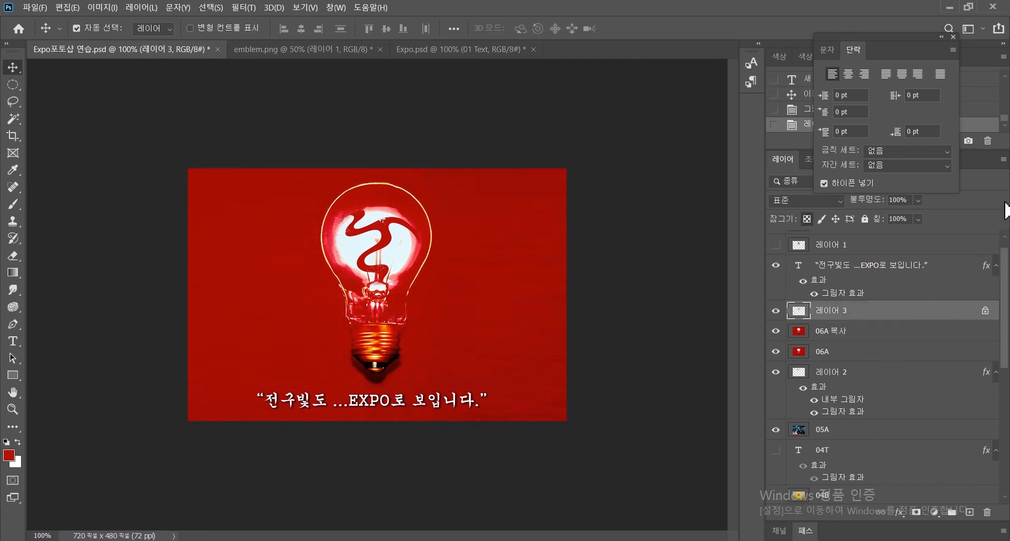
pyautogui.click(1004, 160)
pyautogui.click(902, 436)
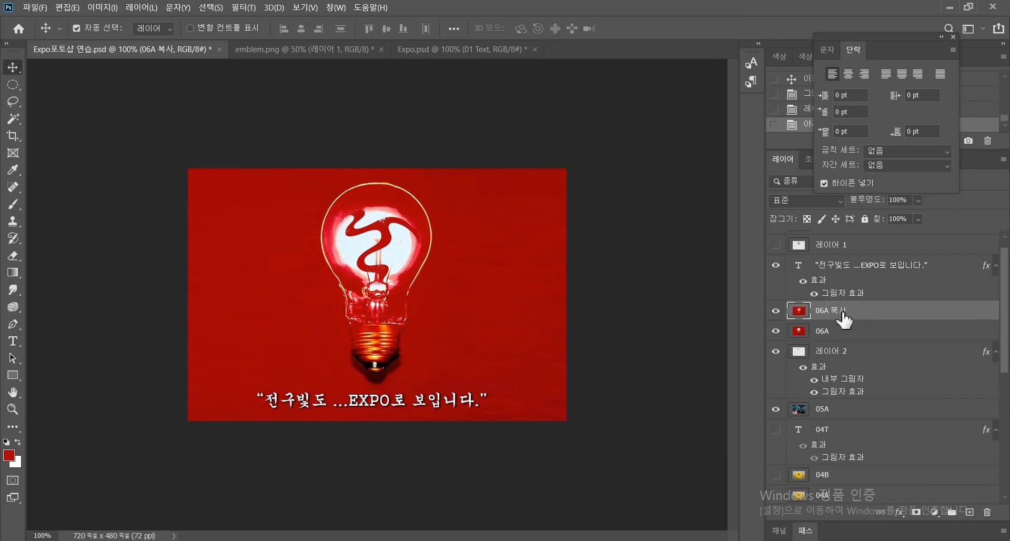
# Step: Rename the merged bulb layer 06B and its caption layer 06T
pyautogui.doubleClick(844, 312)
pyautogui.press('Return')
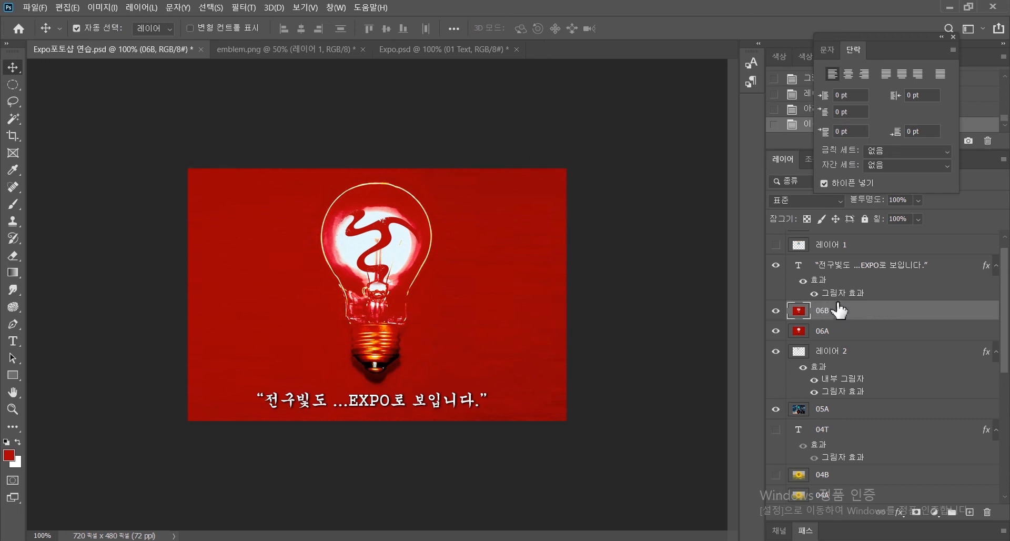
pyautogui.click(854, 269)
pyautogui.doubleClick(853, 269)
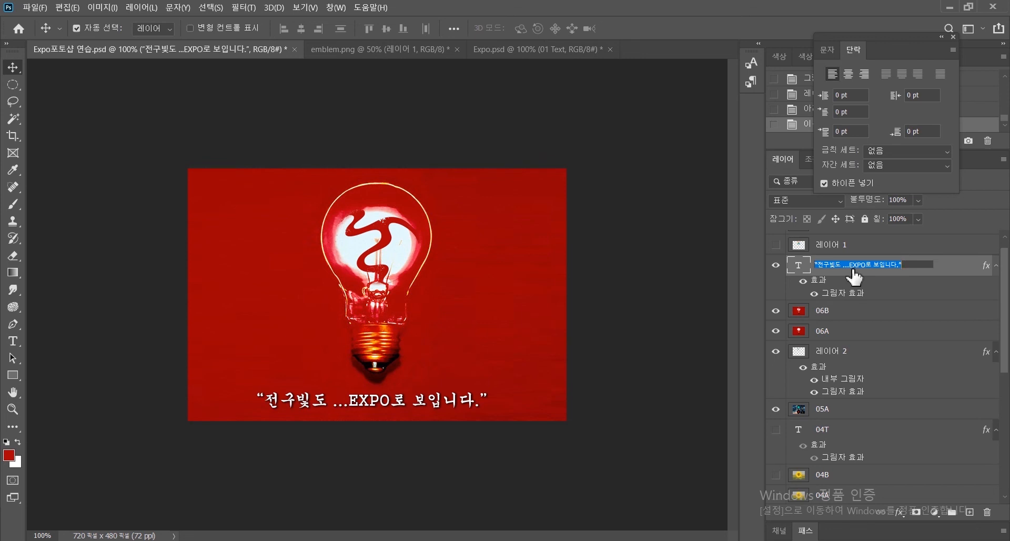
pyautogui.write('0')
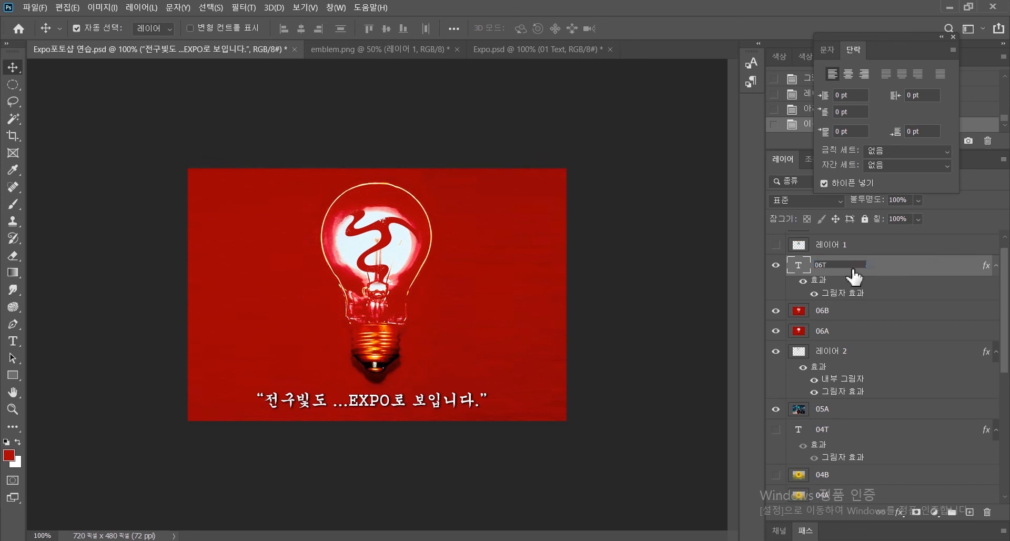
pyautogui.write('6T')
pyautogui.click(897, 350)
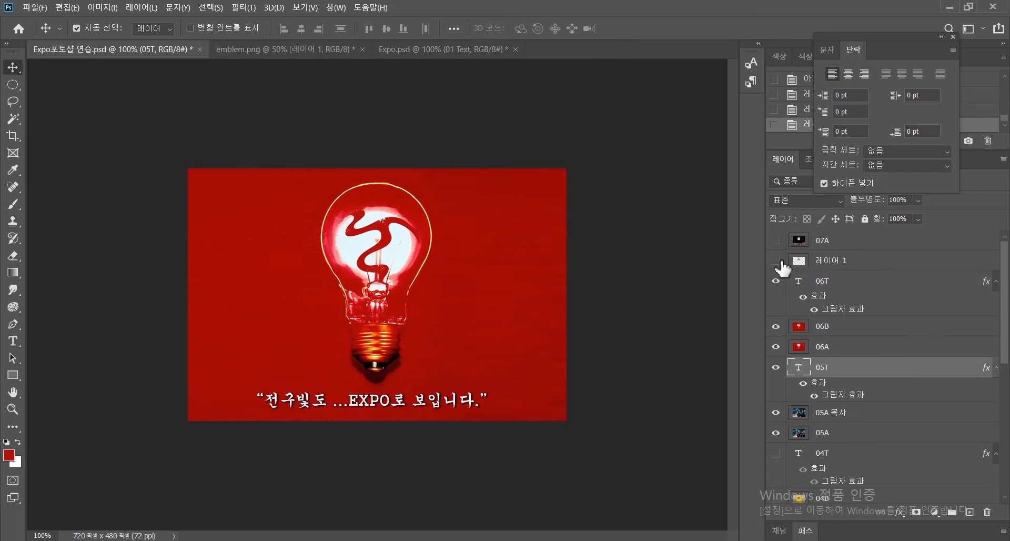
# Step: Select layer 07A, the night view with the full moon, and make it visible
pyautogui.scroll(-1, 805, 262)
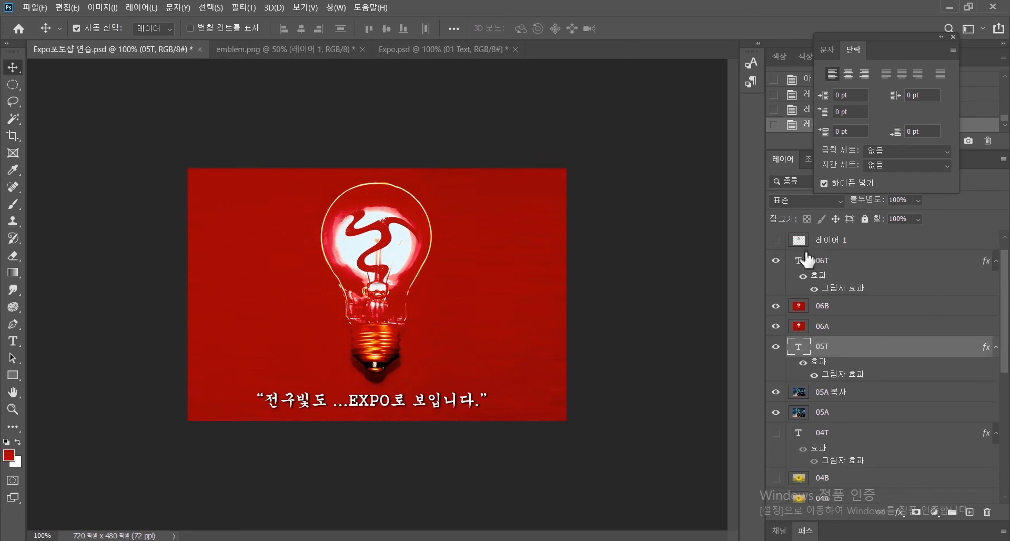
pyautogui.scroll(1, 843, 289)
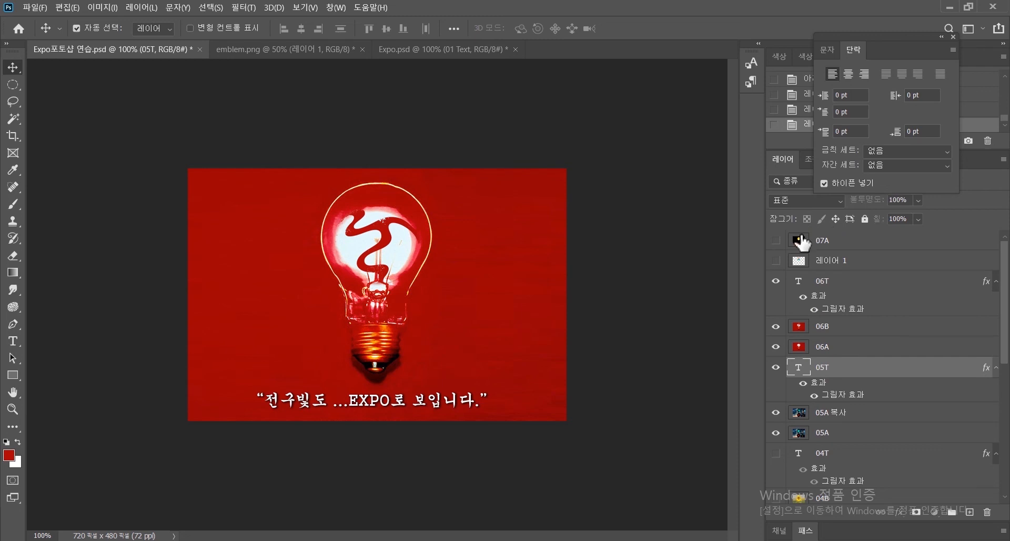
pyautogui.click(792, 241)
pyautogui.click(776, 240)
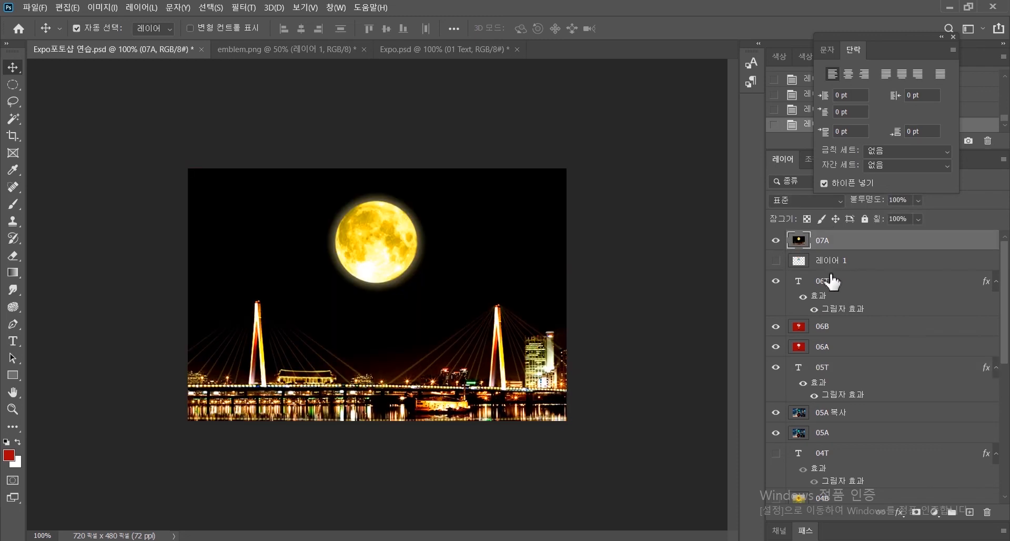
# Step: Select the moon on 07A with an elliptical selection and copy it to a new layer
pyautogui.click(13, 84)
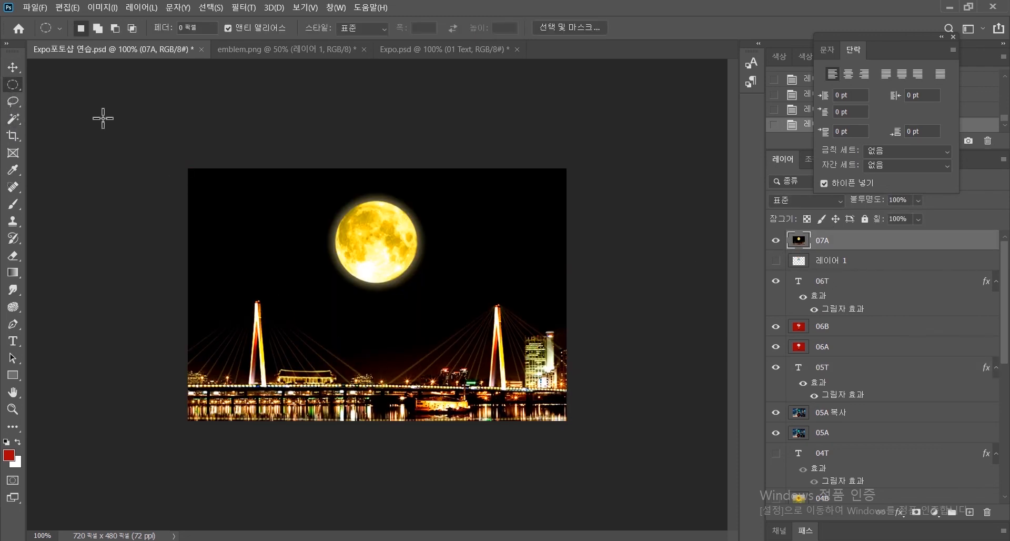
pyautogui.moveTo(368, 261); pyautogui.dragTo(382, 223)
pyautogui.moveTo(395, 212); pyautogui.dragTo(417, 201)
pyautogui.moveTo(370, 242); pyautogui.dragTo(375, 242)
pyautogui.rightClick(378, 258)
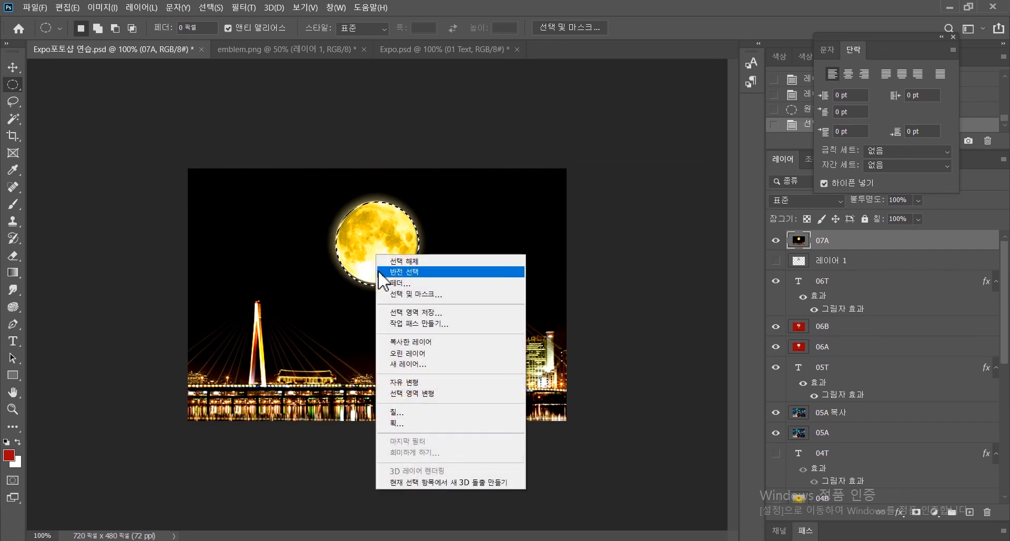
pyautogui.click(421, 342)
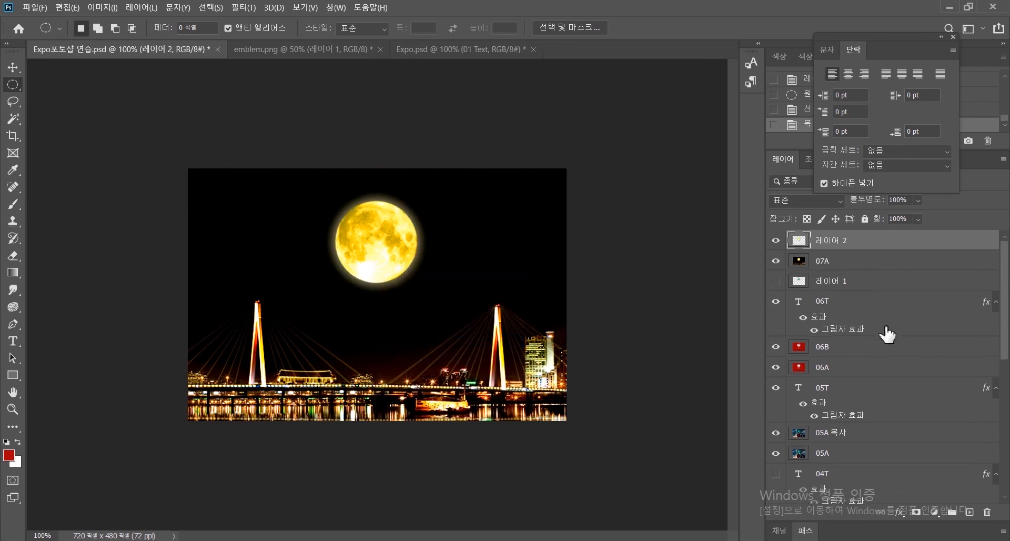
# Step: Bring emblem layer 레이어 1 above the moon copy, make it visible and move the emblem to fit exactly over the moon
pyautogui.moveTo(819, 288); pyautogui.dragTo(826, 230)
pyautogui.click(776, 259)
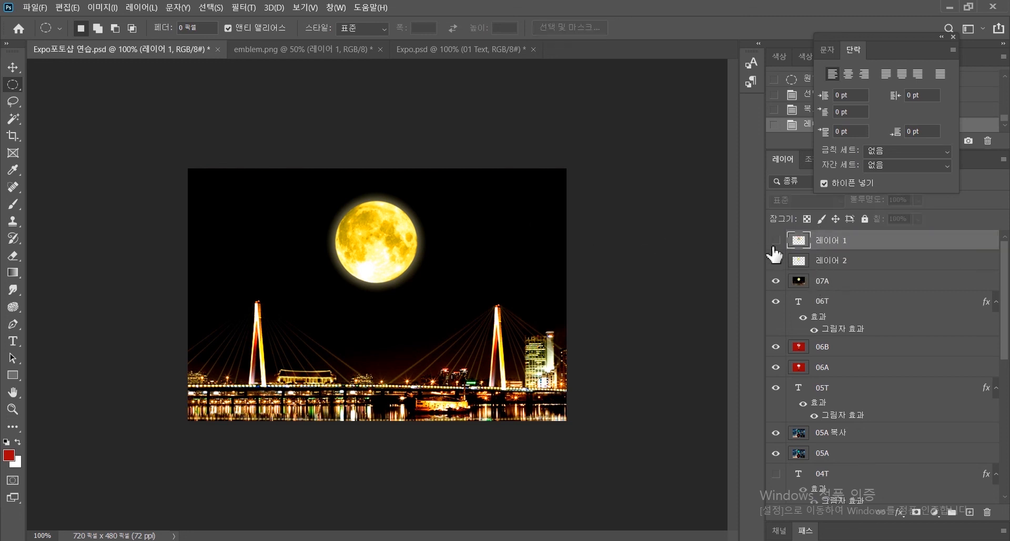
pyautogui.click(776, 259)
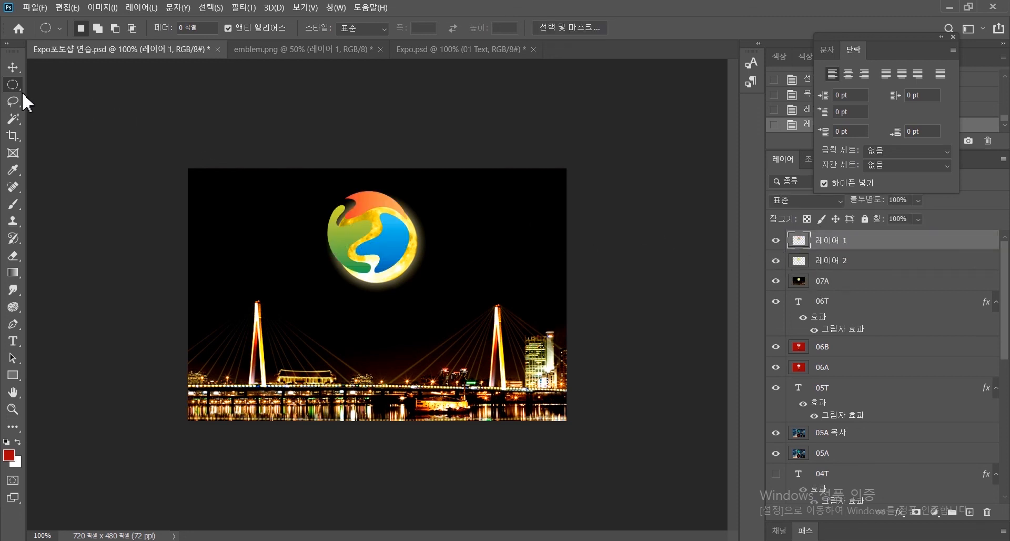
pyautogui.click(12, 70)
pyautogui.moveTo(406, 255); pyautogui.dragTo(415, 268)
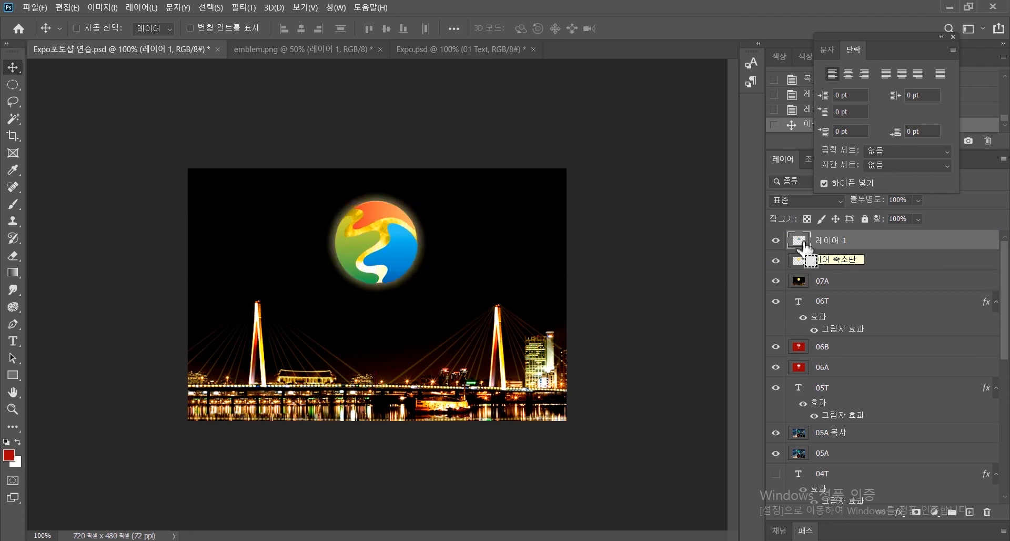
# Step: Load the emblem's outline as a selection, hide 레이어 1 and expand the selection by 3 pixels
pyautogui.keyDown('ctrl'); pyautogui.click(795, 239); pyautogui.keyUp('ctrl')
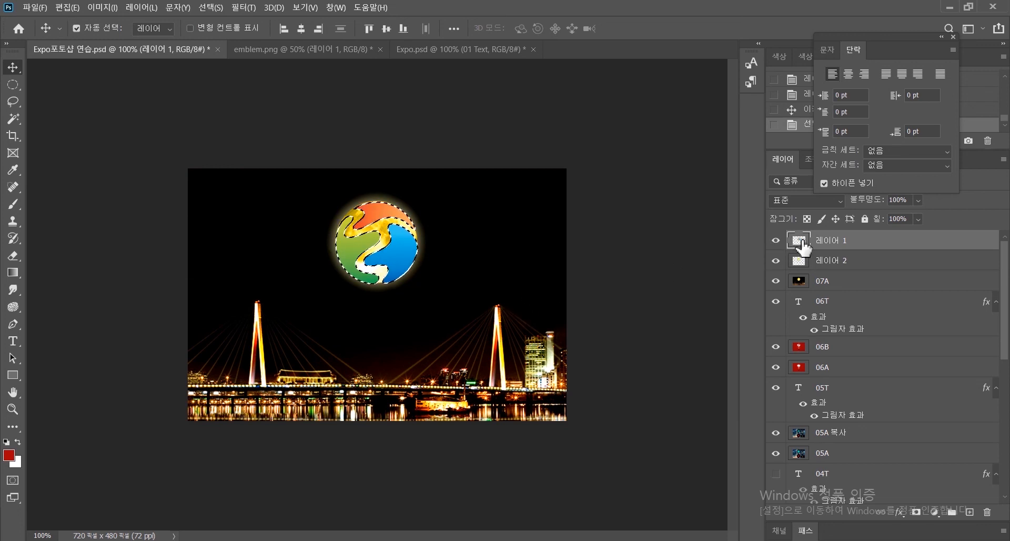
pyautogui.hotkey('ctrl', 'd')
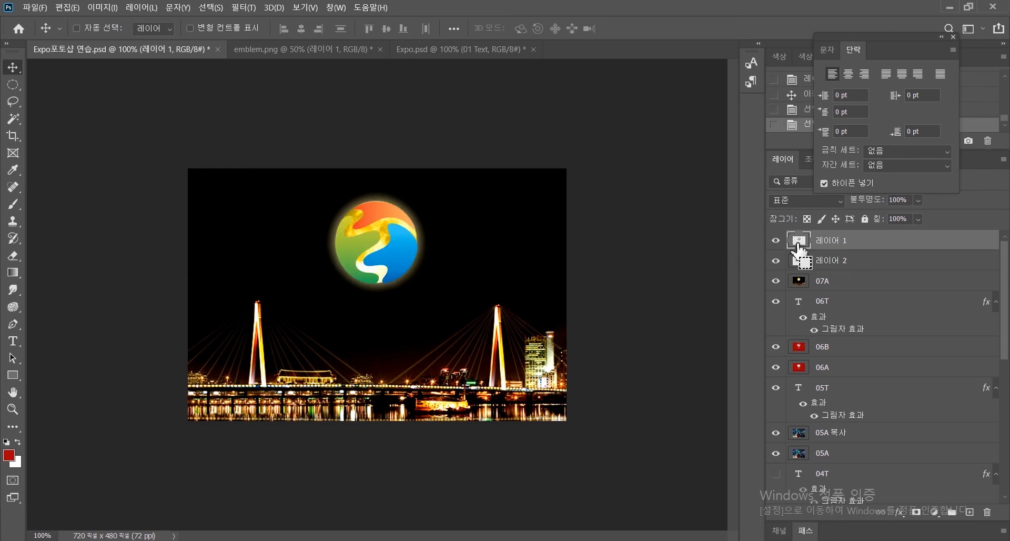
pyautogui.keyDown('ctrl'); pyautogui.click(801, 261); pyautogui.keyUp('ctrl')
pyautogui.click(774, 241)
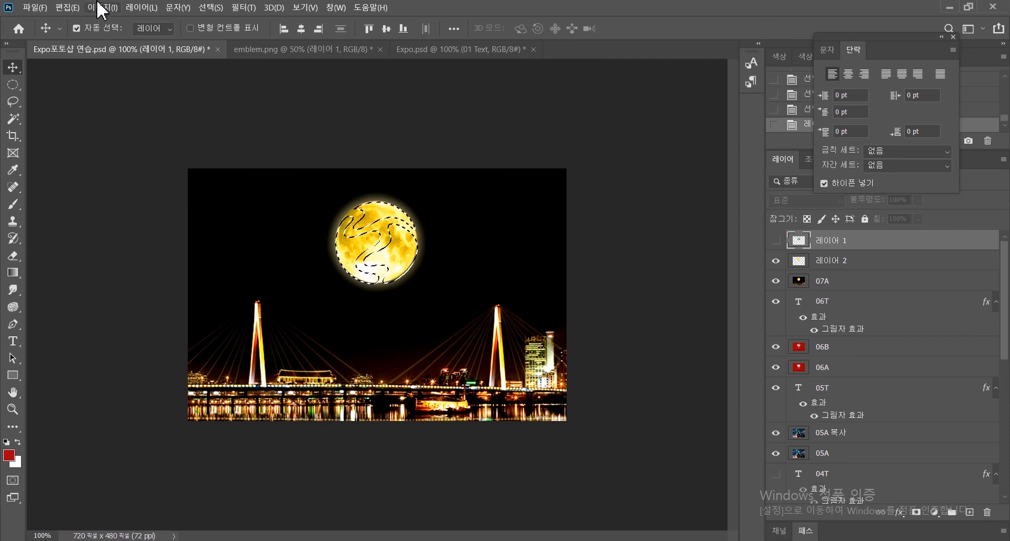
pyautogui.click(203, 8)
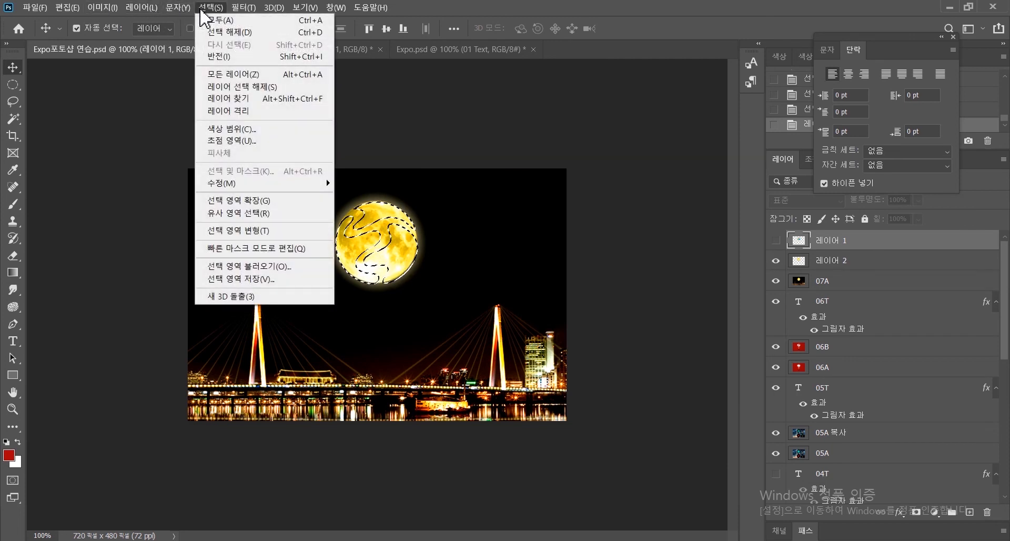
pyautogui.moveTo(327, 190)
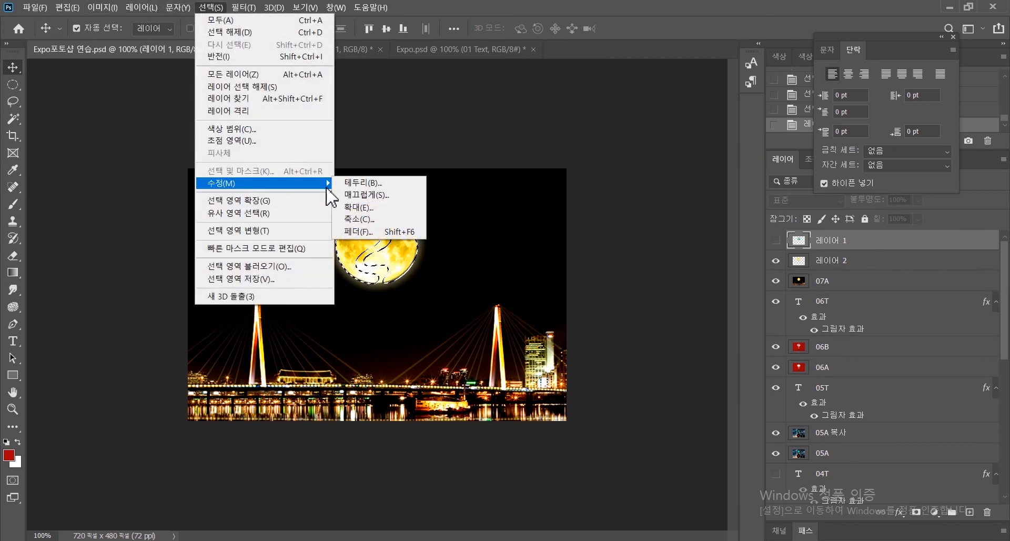
pyautogui.click(365, 209)
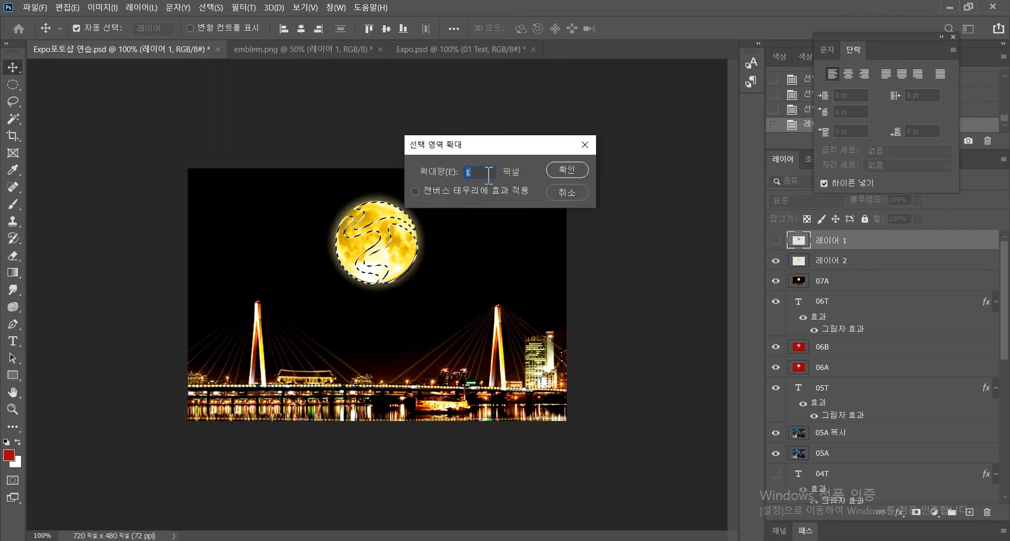
pyautogui.write('3')
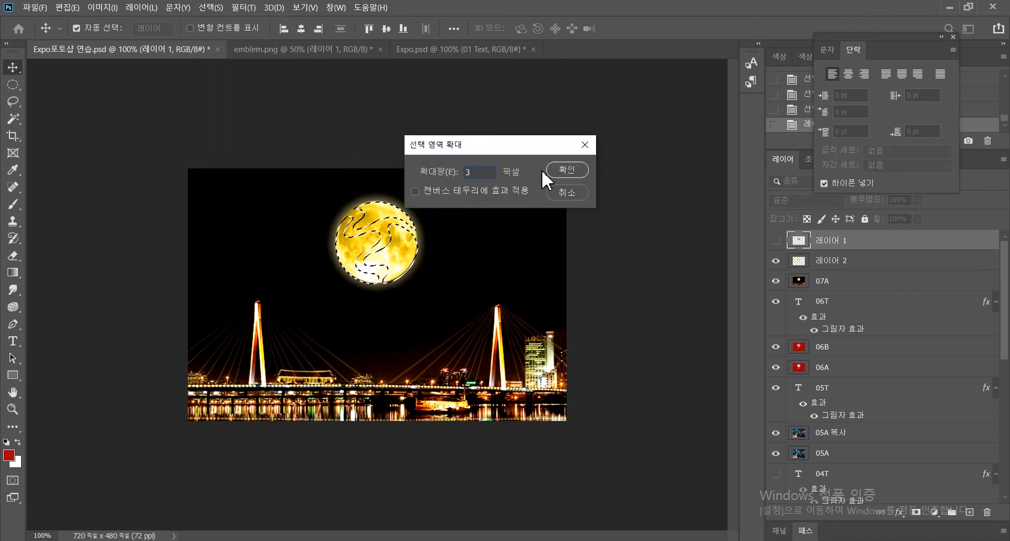
pyautogui.click(579, 173)
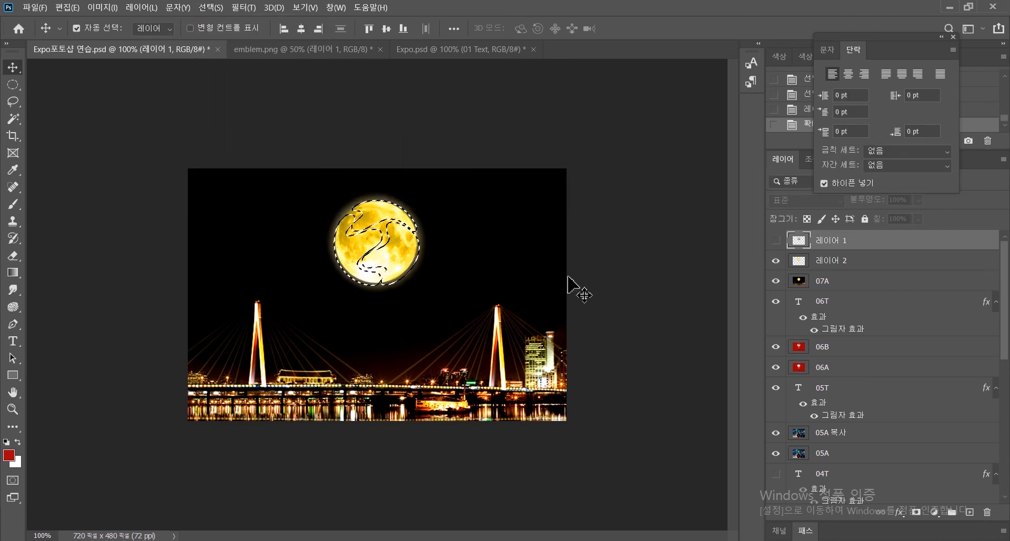
# Step: Delete the selected emblem shape from moon copy 레이어 2, lock the layer's transparent pixels and deselect
pyautogui.click(863, 271)
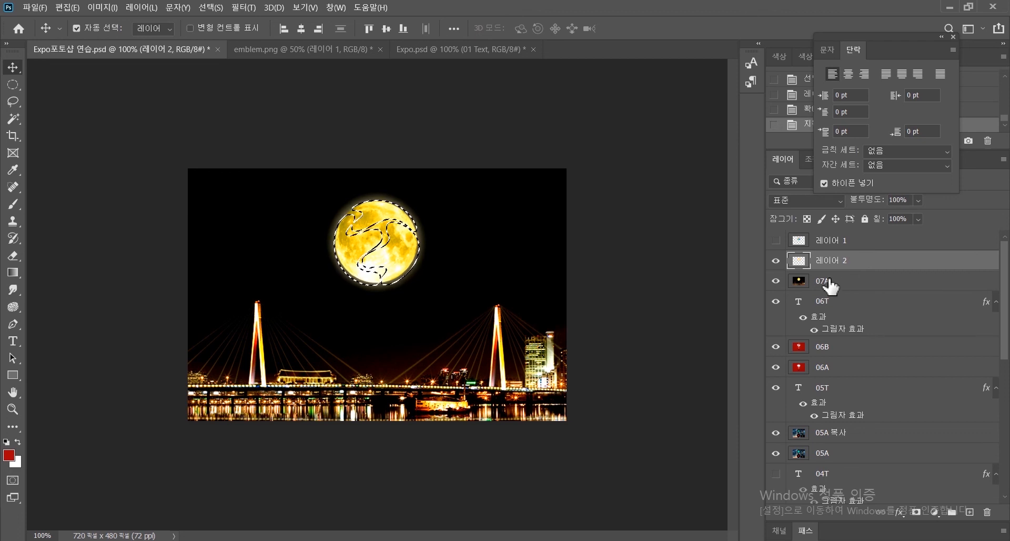
pyautogui.scroll(-1, 833, 435)
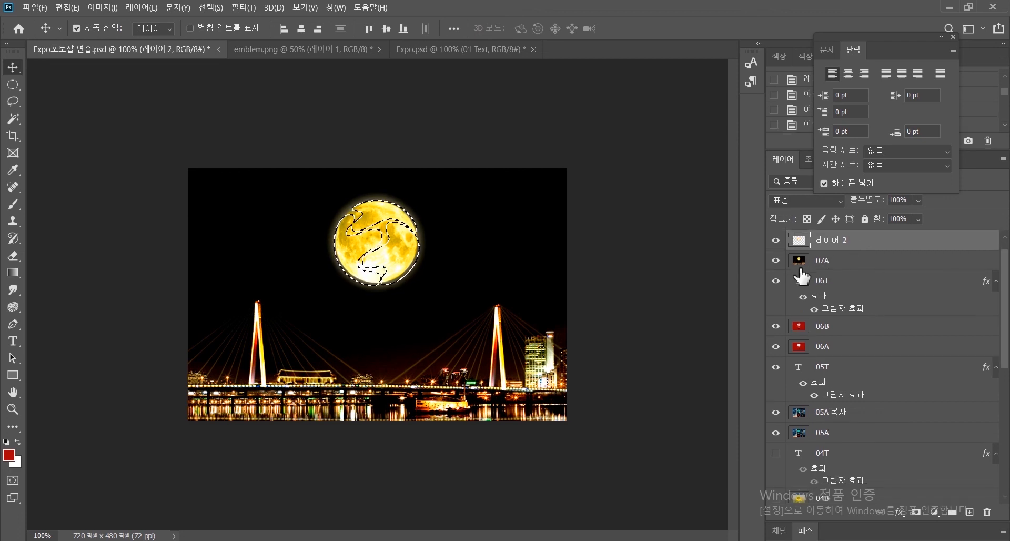
pyautogui.click(807, 219)
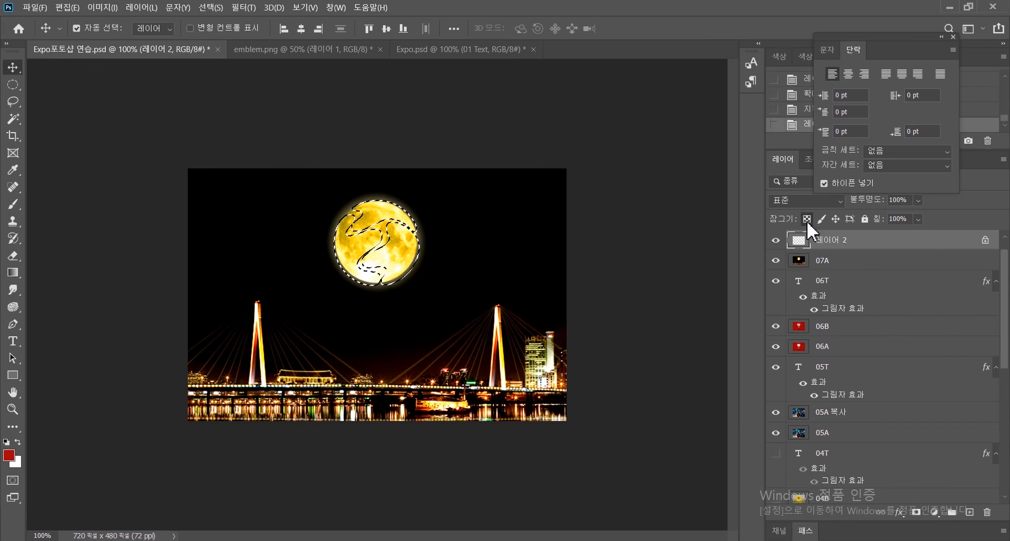
pyautogui.hotkey('ctrl', 'd')
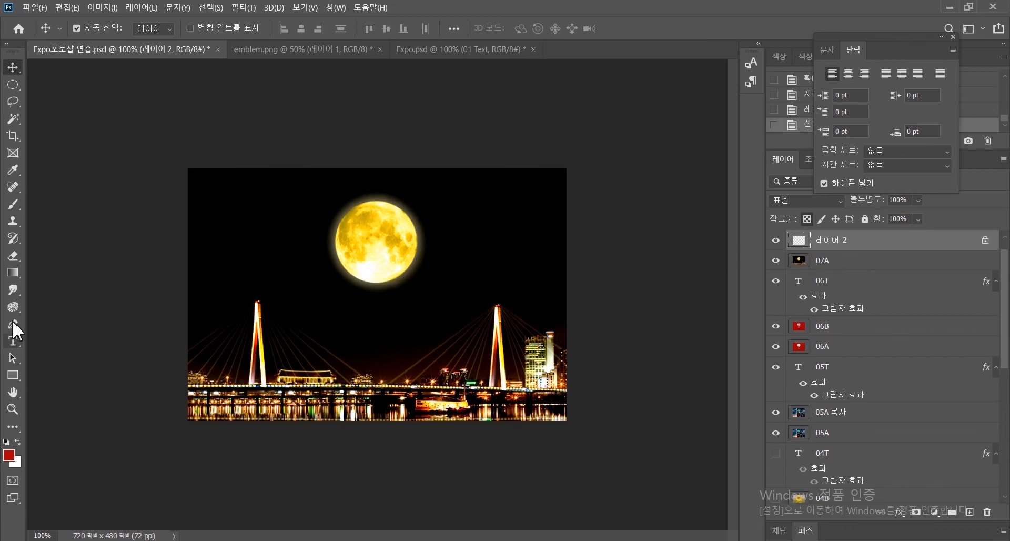
# Step: Sample black from the night sky and paint the remaining wave shape on 레이어 2 black with a soft round brush
pyautogui.click(16, 206)
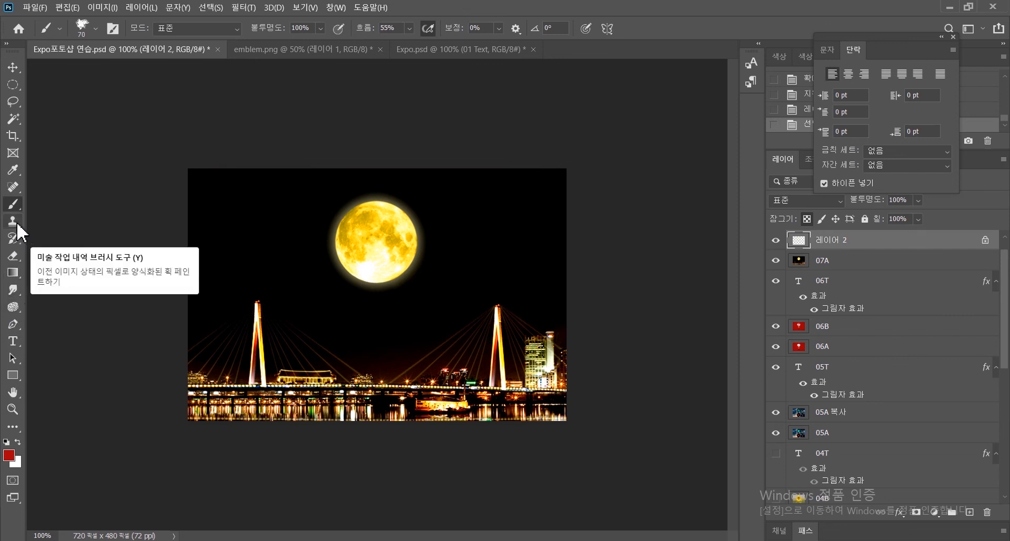
pyautogui.click(13, 170)
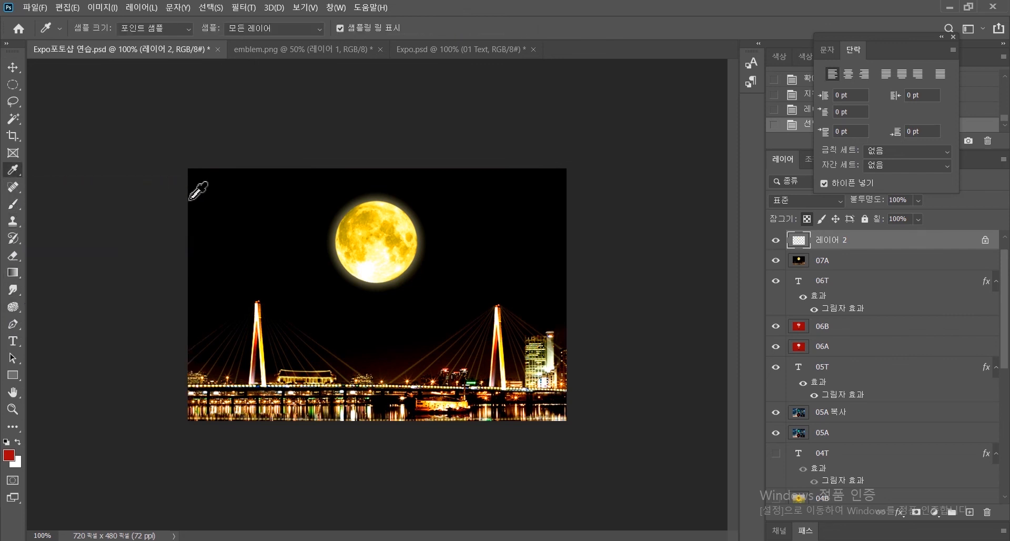
pyautogui.click(334, 207)
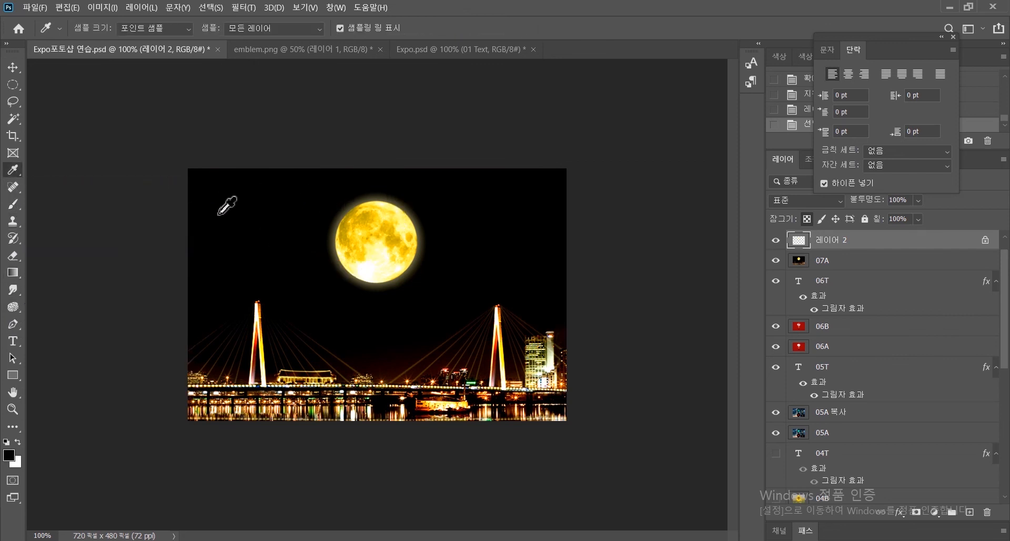
pyautogui.click(13, 204)
pyautogui.click(96, 29)
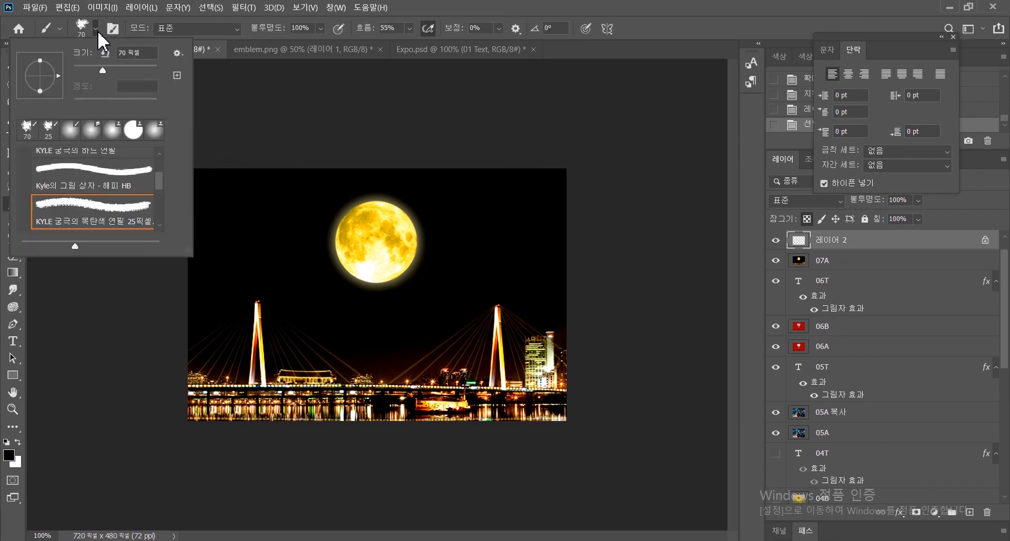
pyautogui.click(70, 132)
pyautogui.click(351, 215)
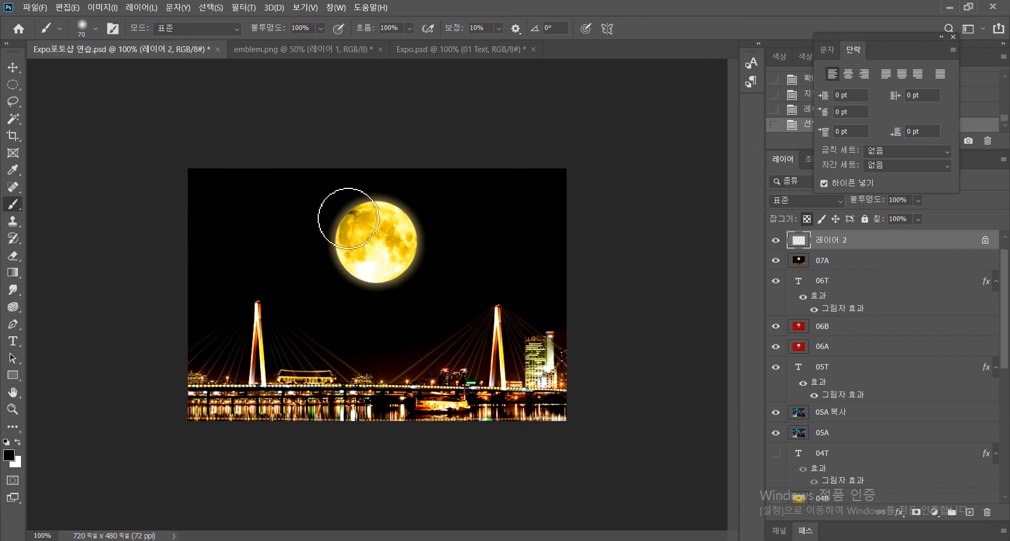
pyautogui.moveTo(360, 212)
pyautogui.mouseDown()
pyautogui.moveTo(367, 221)
pyautogui.moveTo(346, 210)
pyautogui.moveTo(386, 233)
pyautogui.moveTo(363, 273)
pyautogui.moveTo(375, 277)
pyautogui.mouseUp()
pyautogui.moveTo(390, 220); pyautogui.dragTo(417, 241)
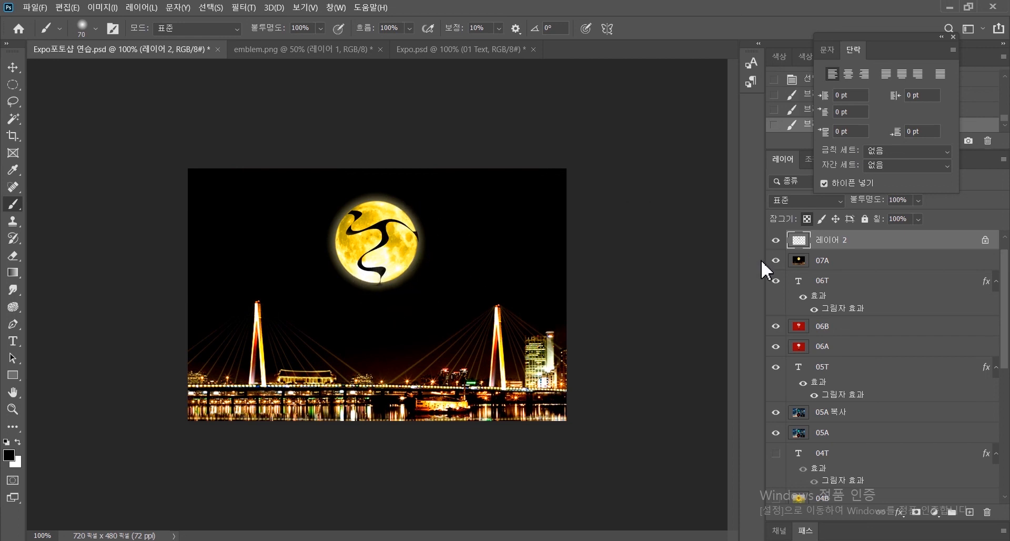
# Step: Give the black wave a drop shadow with 100% opacity, 3 px distance and 47% spread, and shift it slightly left on the moon
pyautogui.click(899, 511)
pyautogui.click(929, 420)
pyautogui.click(957, 184)
pyautogui.click(900, 512)
pyautogui.click(909, 502)
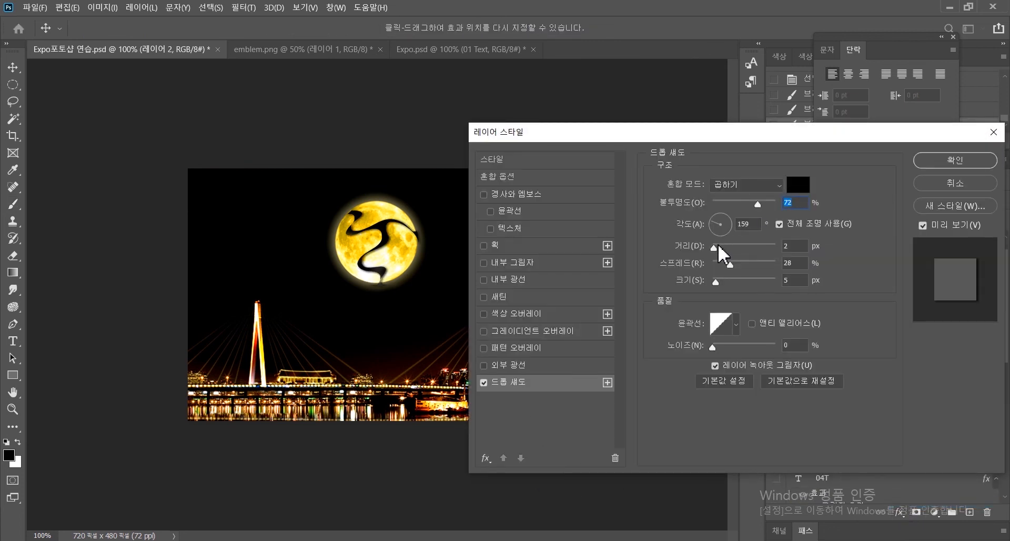
pyautogui.moveTo(714, 248); pyautogui.dragTo(714, 248)
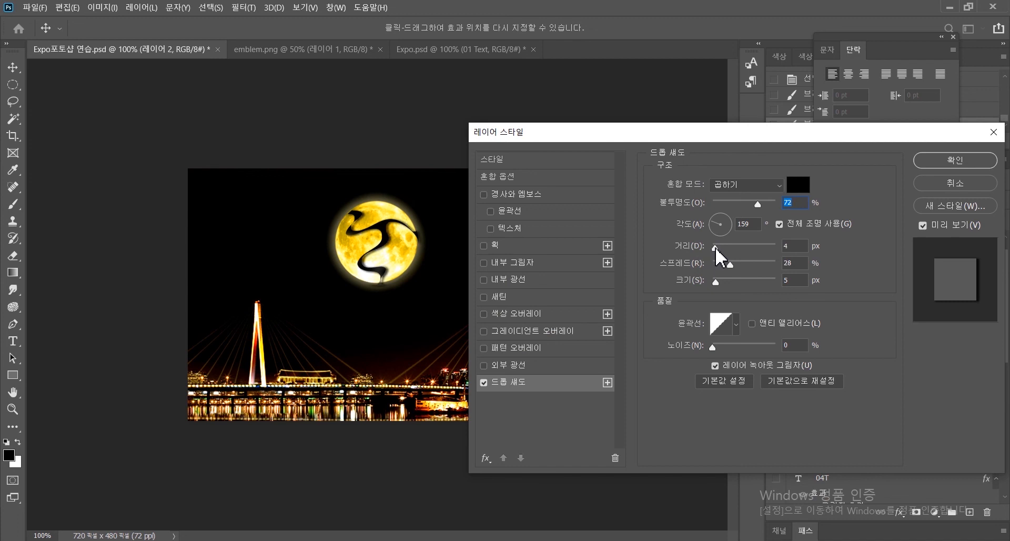
pyautogui.moveTo(759, 204); pyautogui.dragTo(785, 199)
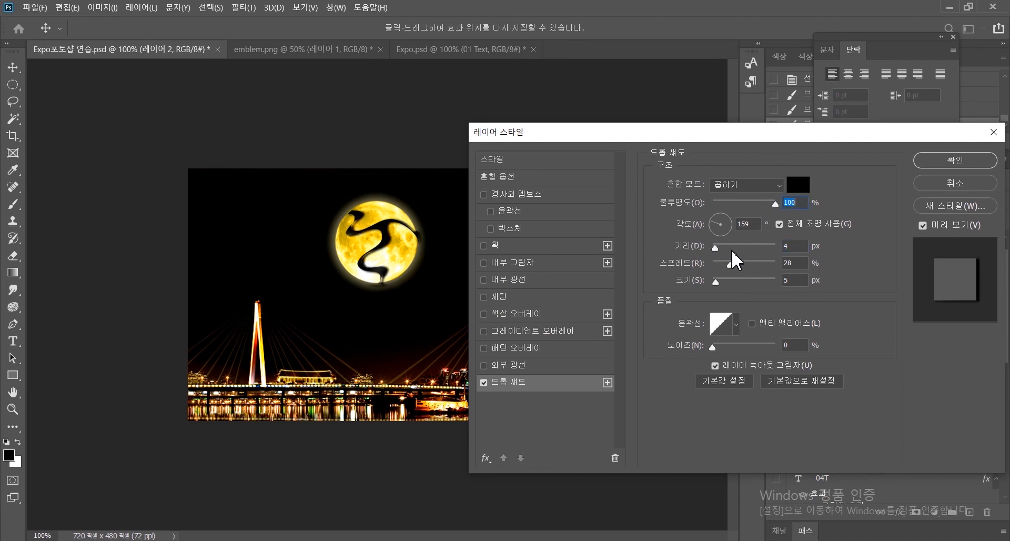
pyautogui.moveTo(715, 248); pyautogui.dragTo(716, 279)
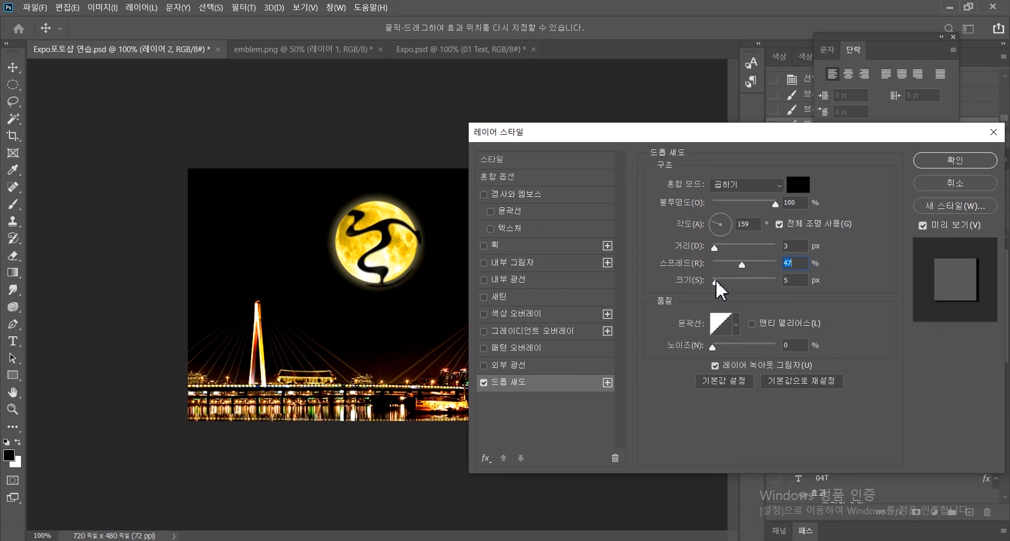
pyautogui.press('Tab')
pyautogui.click(944, 161)
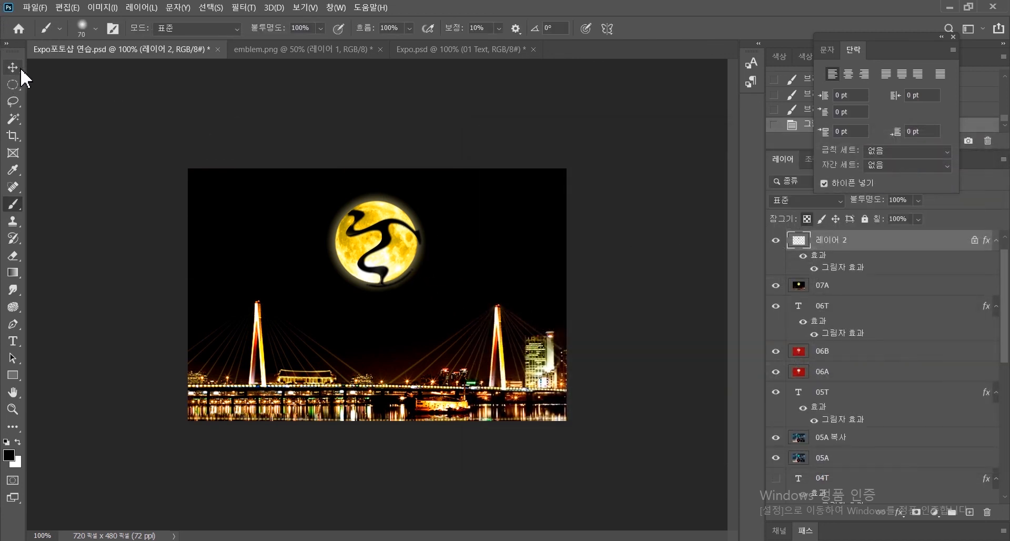
pyautogui.moveTo(356, 209); pyautogui.dragTo(355, 212)
# Step: Duplicate layer 07A and merge 레이어 2 down into the copy
pyautogui.click(559, 316)
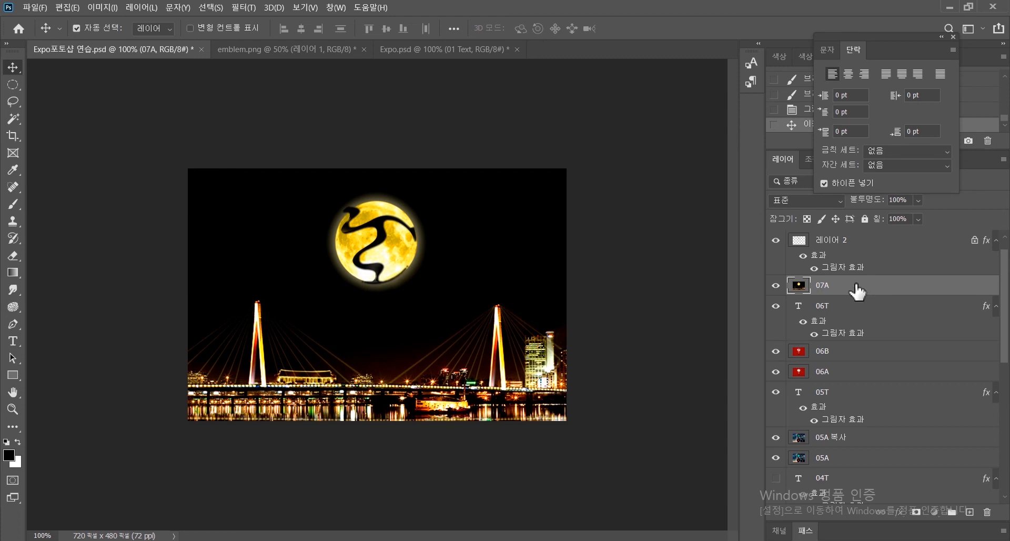
pyautogui.moveTo(857, 291); pyautogui.dragTo(967, 510)
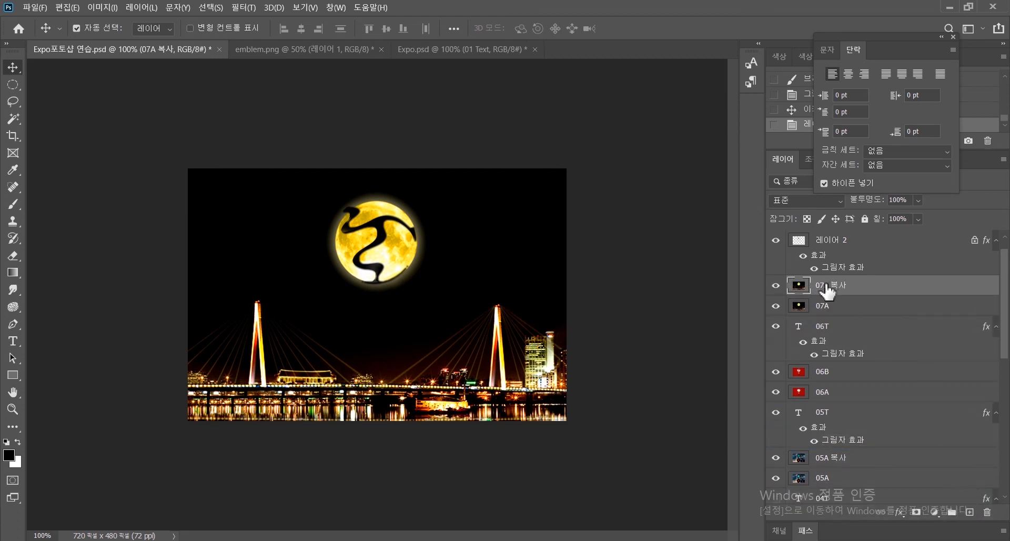
pyautogui.click(900, 246)
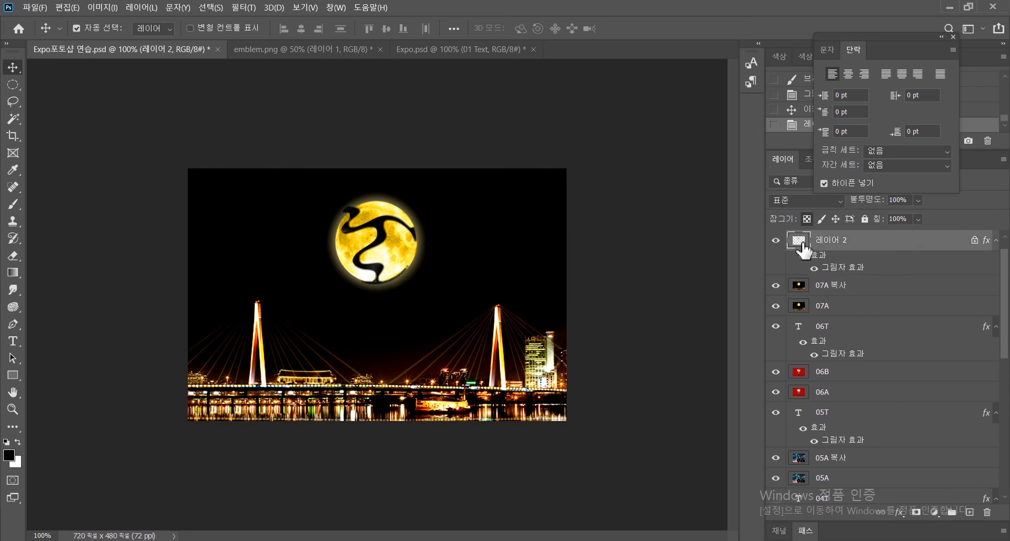
pyautogui.click(1004, 160)
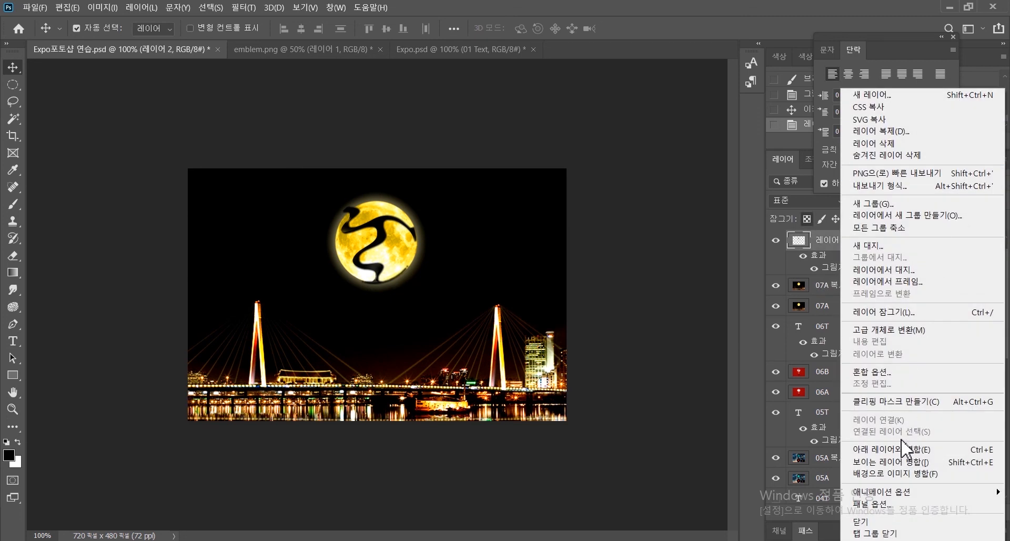
pyautogui.click(849, 448)
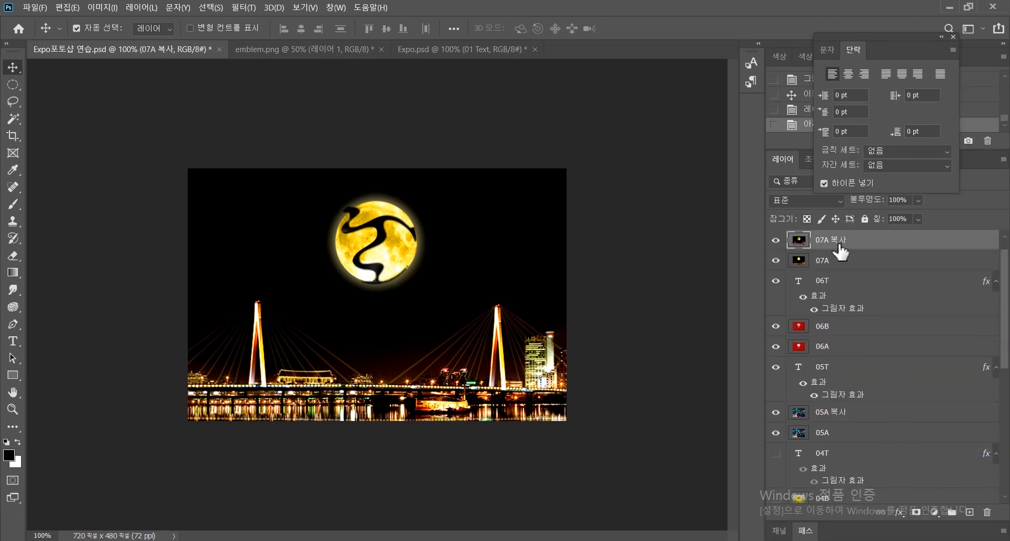
# Step: Add the white caption “여수의 달마저 EXPO로 보입니다.” in quotation marks and centre it between the bridge towers below the moon
pyautogui.click(12, 342)
pyautogui.click(295, 350)
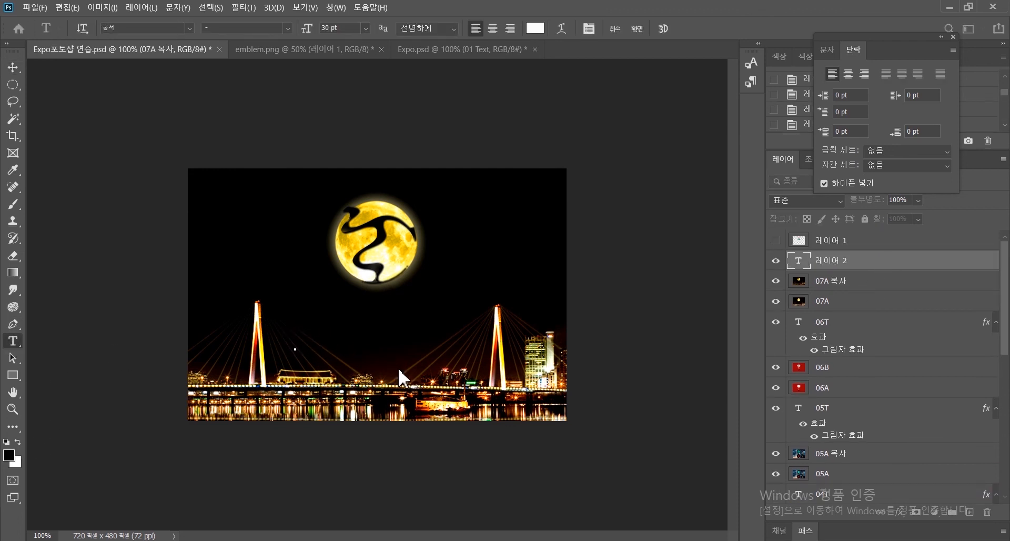
pyautogui.write('"du')
pyautogui.press('BackSpace')
pyautogui.press('BackSpace')
pyautogui.write('여수의 달마저')
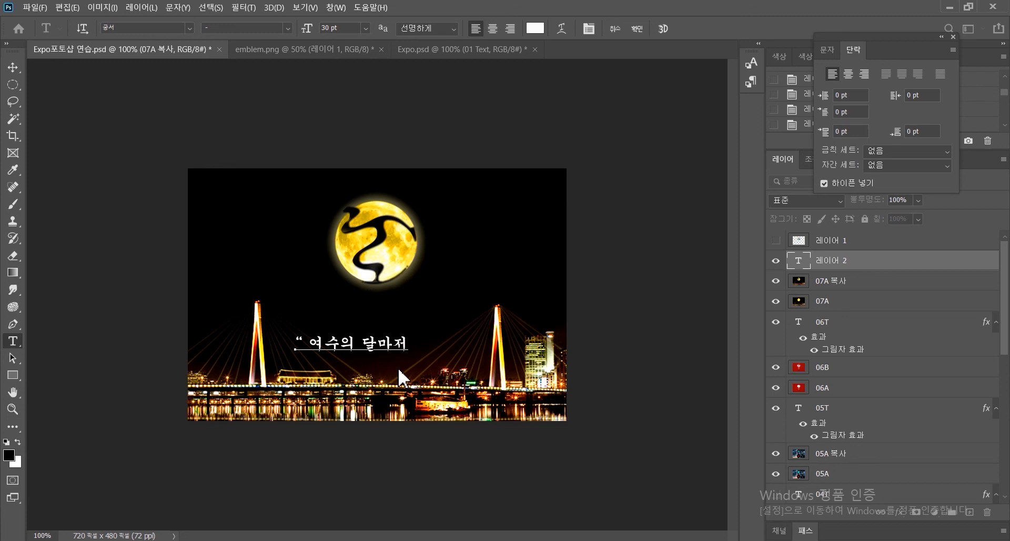
pyautogui.write(' EXPO로 보입니다')
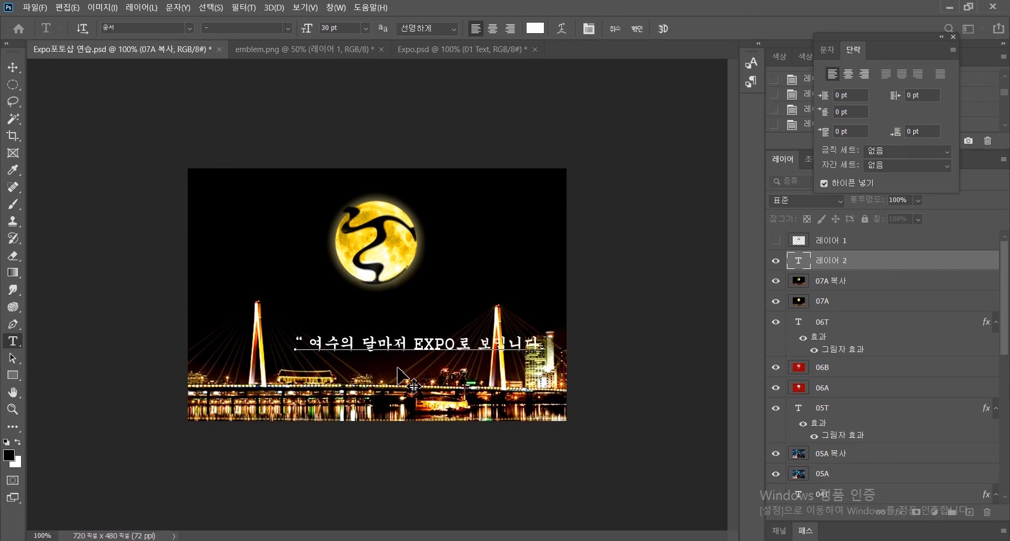
pyautogui.write(' "')
pyautogui.click(13, 67)
pyautogui.moveTo(469, 341); pyautogui.dragTo(419, 342)
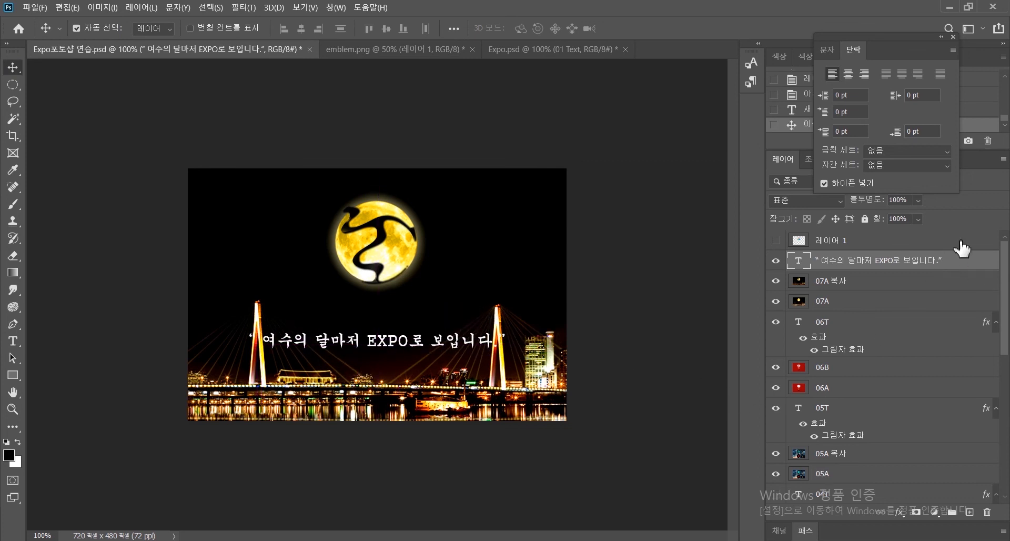
# Step: Rename the moon caption text layer to 07T and the copy of layer 07A to 07B
pyautogui.doubleClick(875, 263)
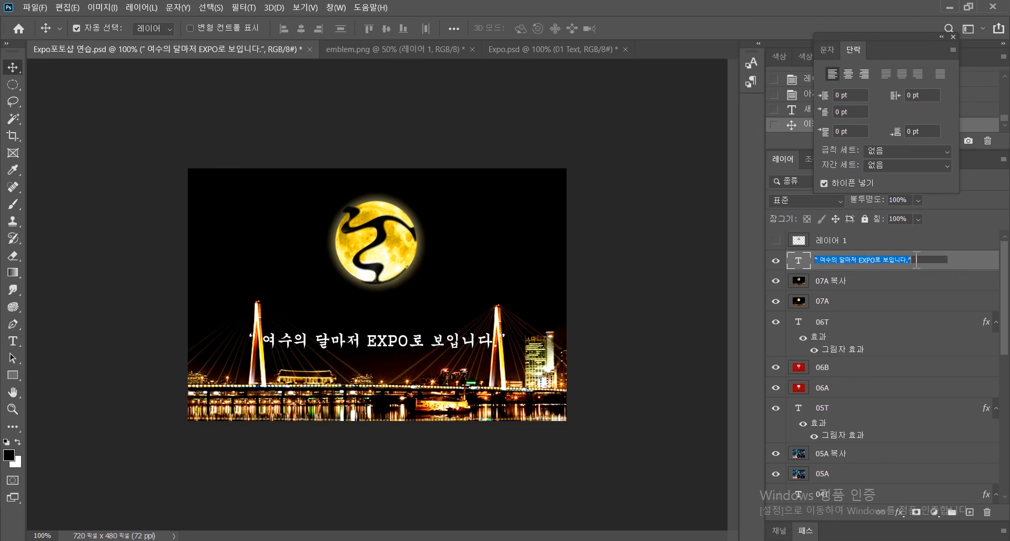
pyautogui.click(934, 260)
pyautogui.moveTo(876, 263); pyautogui.dragTo(811, 260)
pyautogui.write('07')
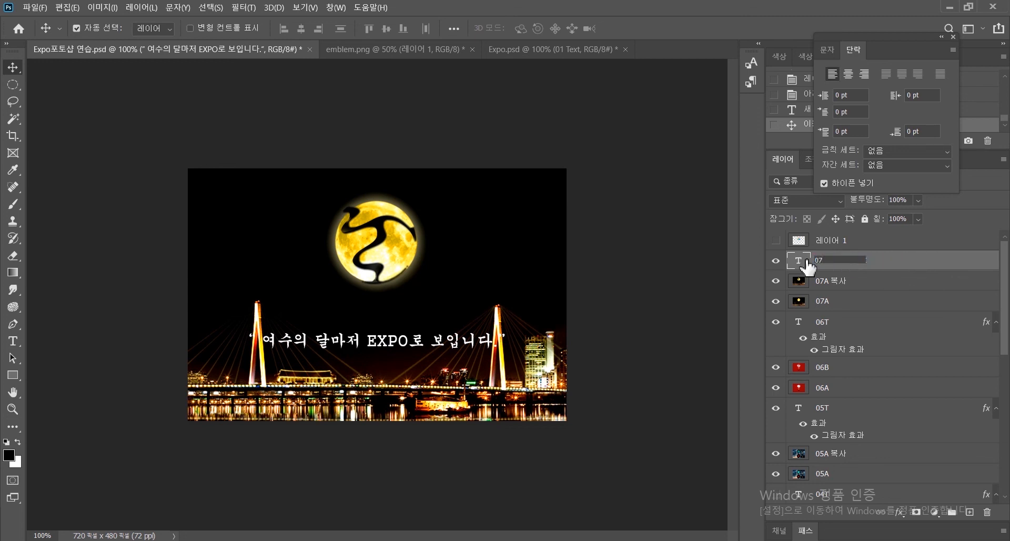
pyautogui.write('T')
pyautogui.press('Return')
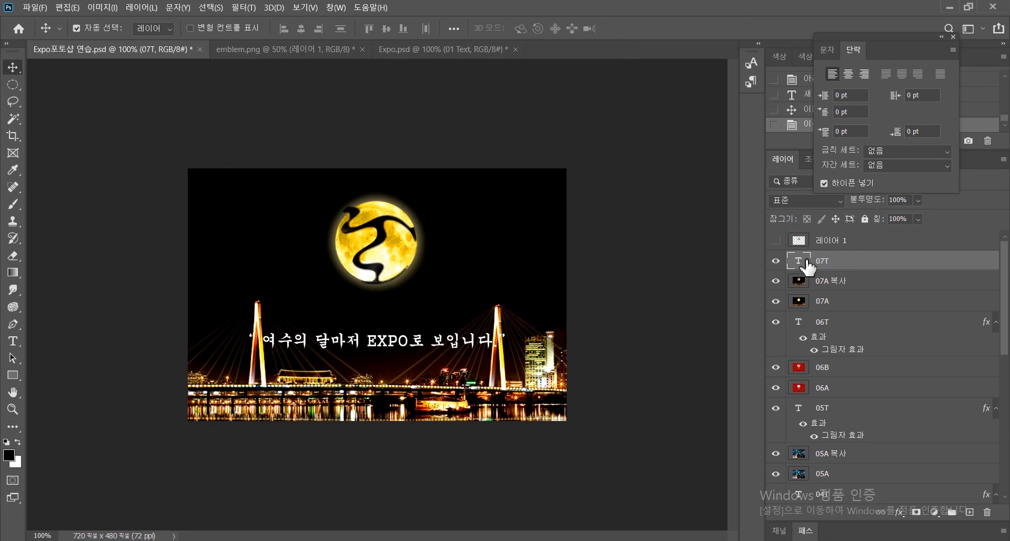
pyautogui.doubleClick(834, 281)
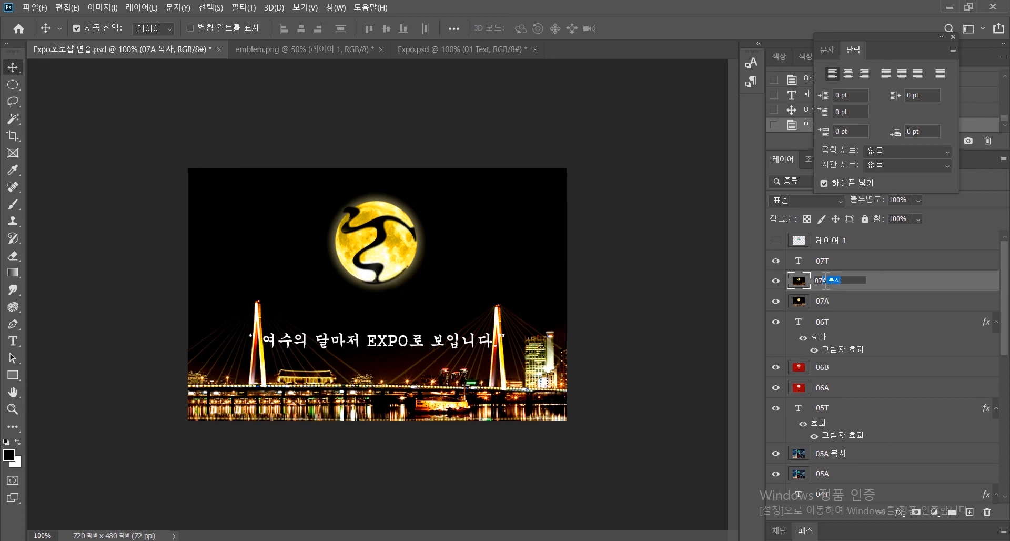
pyautogui.press('Return')
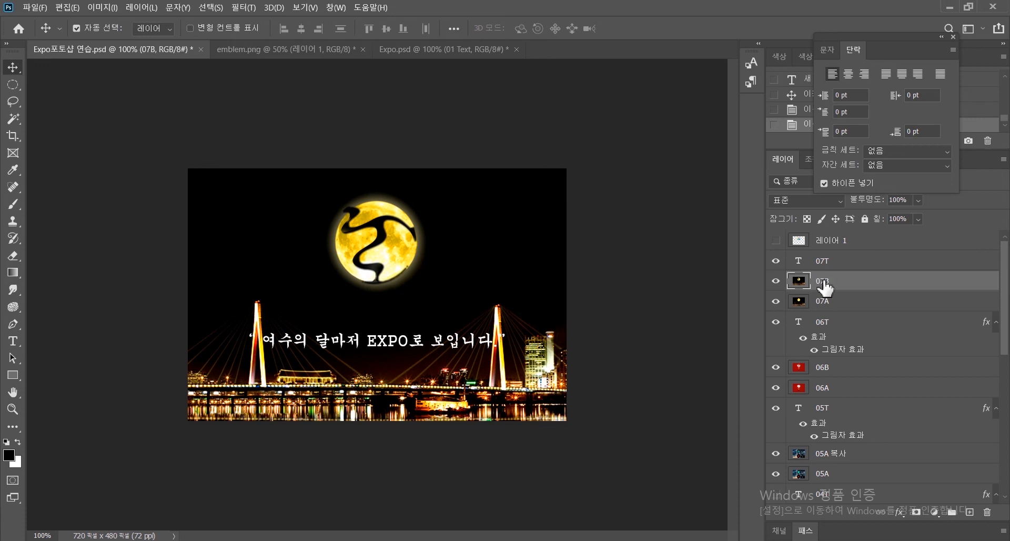
# Step: Check the hidden emblem layer 레이어 1 by toggling its visibility, and delete it
pyautogui.click(815, 243)
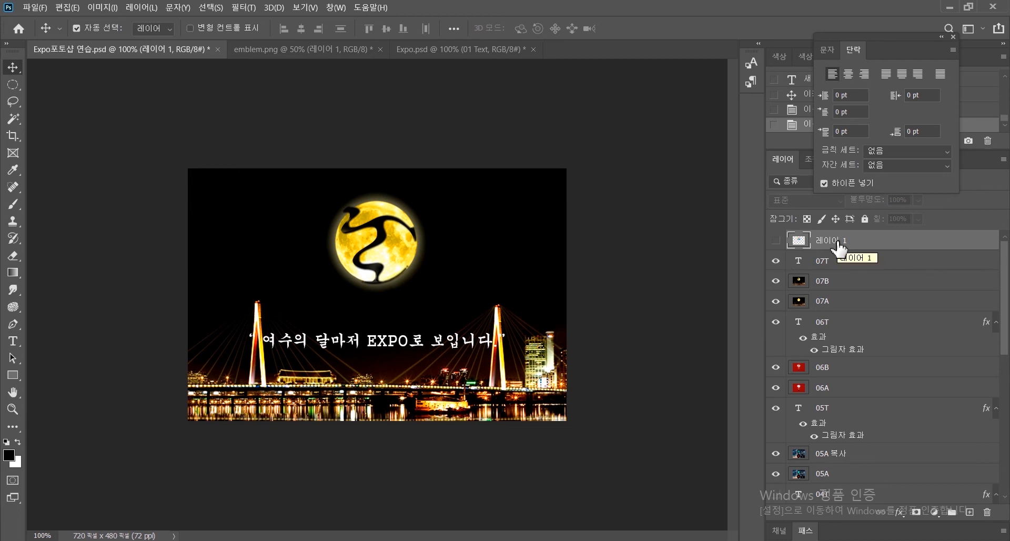
pyautogui.click(776, 239)
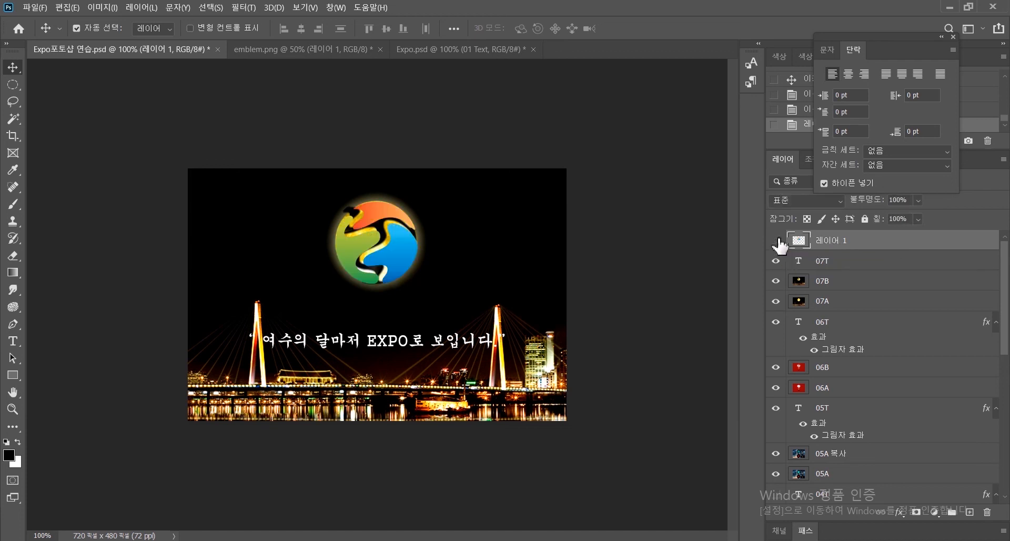
pyautogui.click(776, 240)
pyautogui.press('Delete')
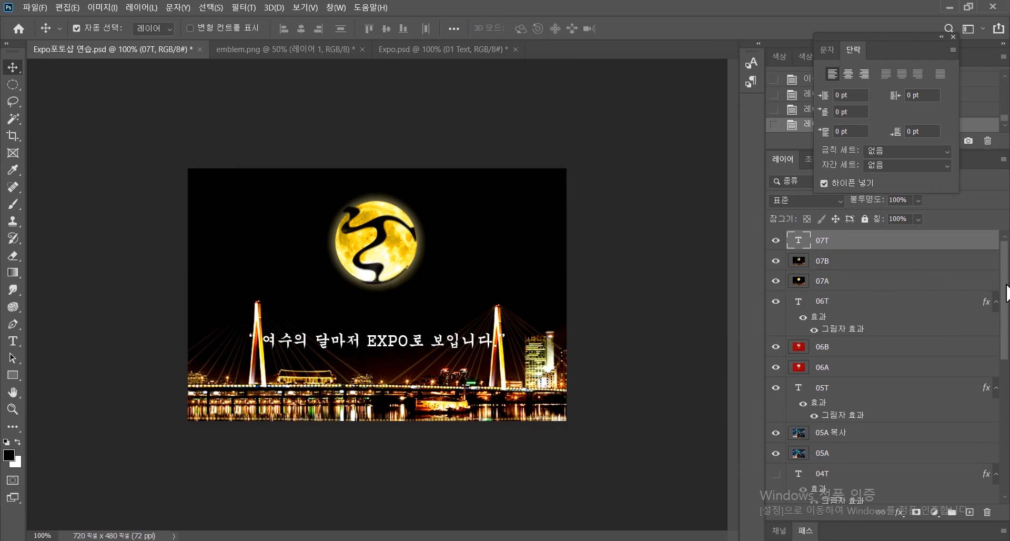
pyautogui.moveTo(1006, 292); pyautogui.dragTo(1009, 271)
pyautogui.moveTo(1008, 326); pyautogui.dragTo(1007, 364)
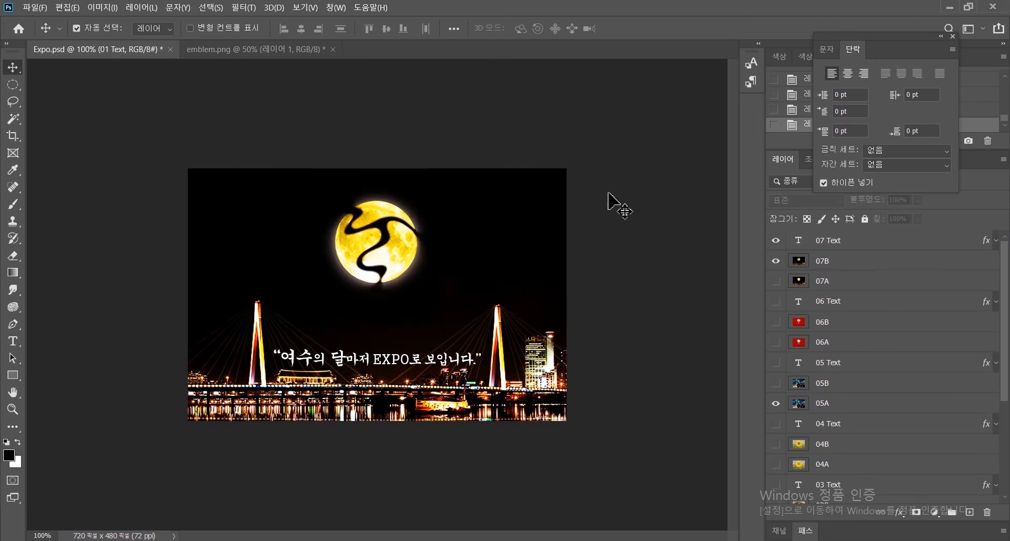
# Step: Save Expo.psd and set up a Save As on the computer in the 5주 folder, in Photoshop format with the name Expo
pyautogui.click(35, 8)
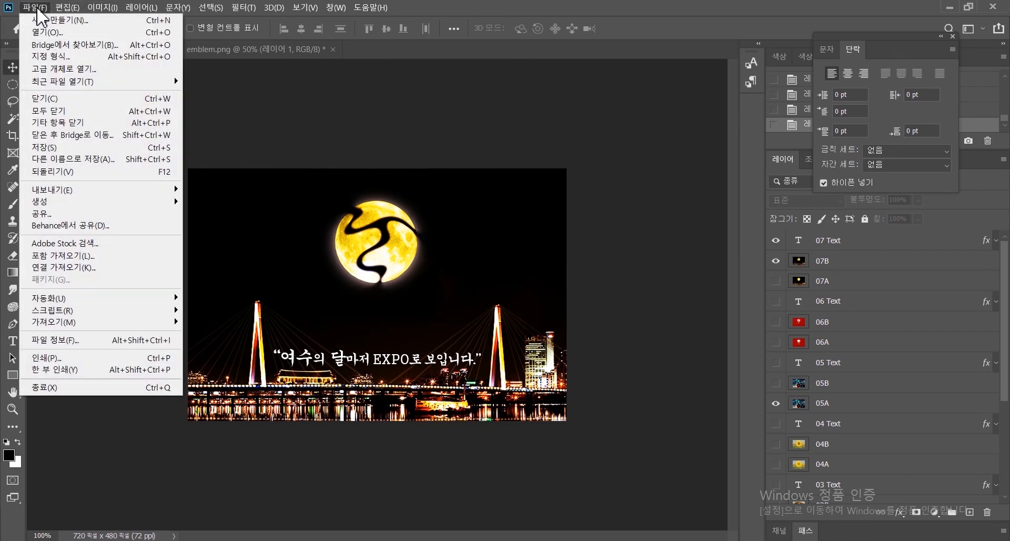
pyautogui.click(68, 148)
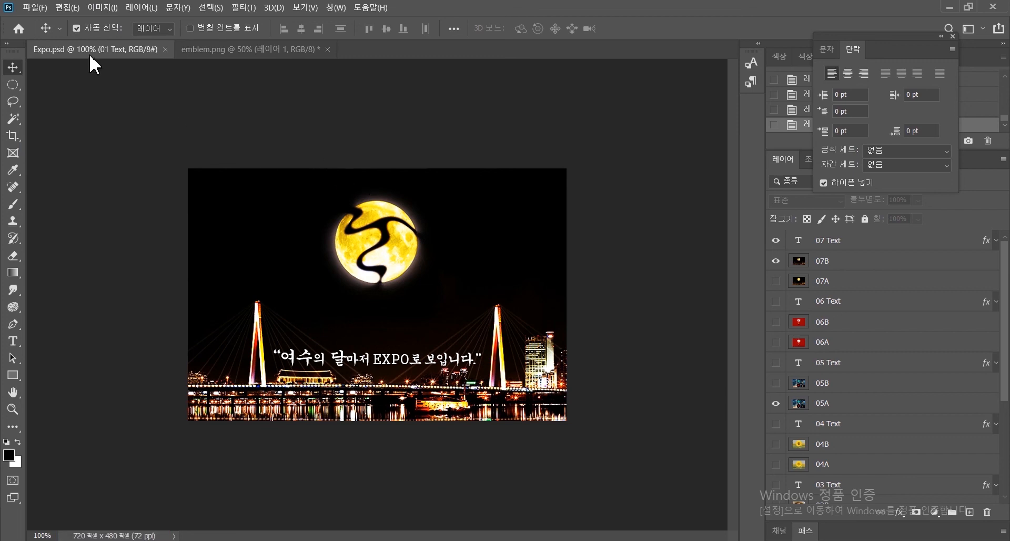
pyautogui.click(34, 7)
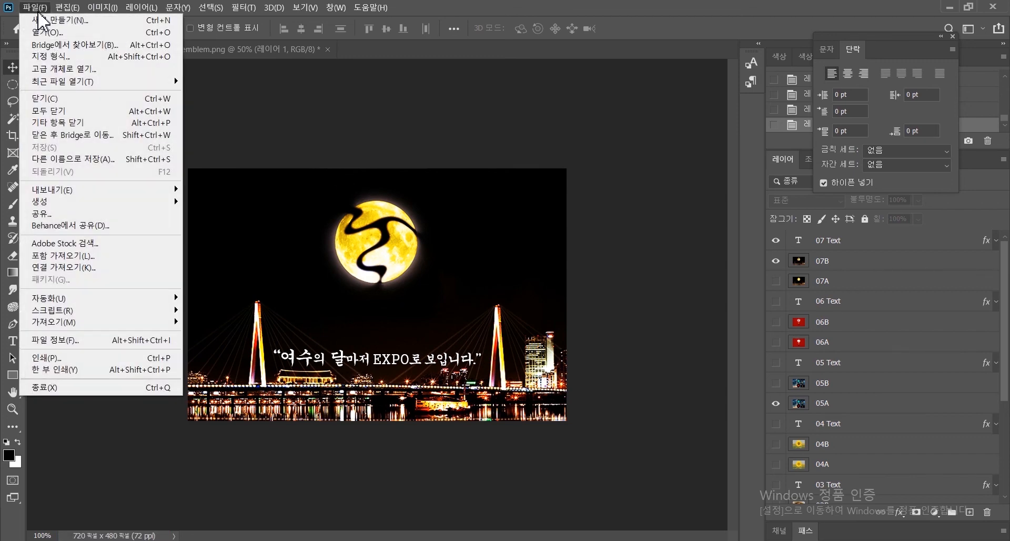
pyautogui.click(66, 159)
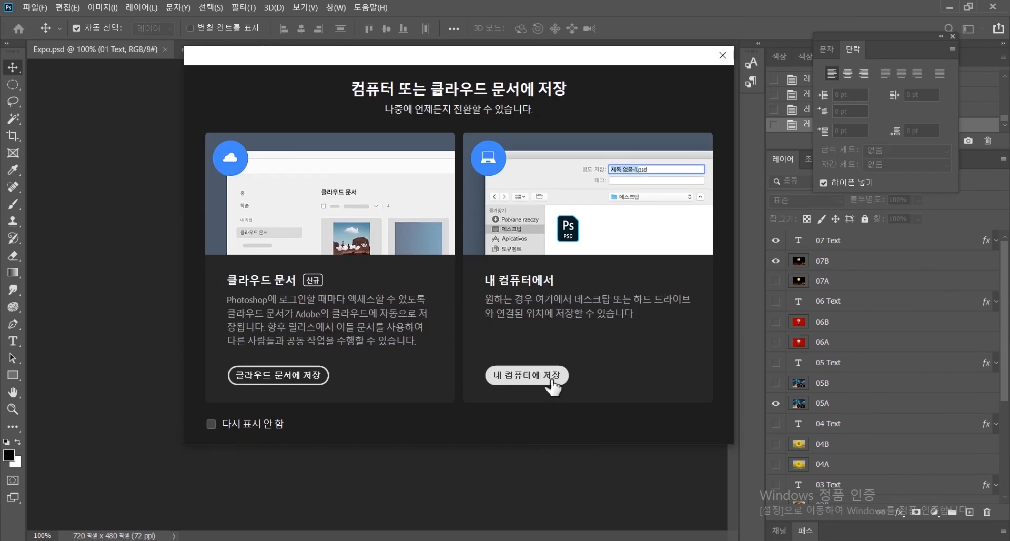
pyautogui.click(527, 374)
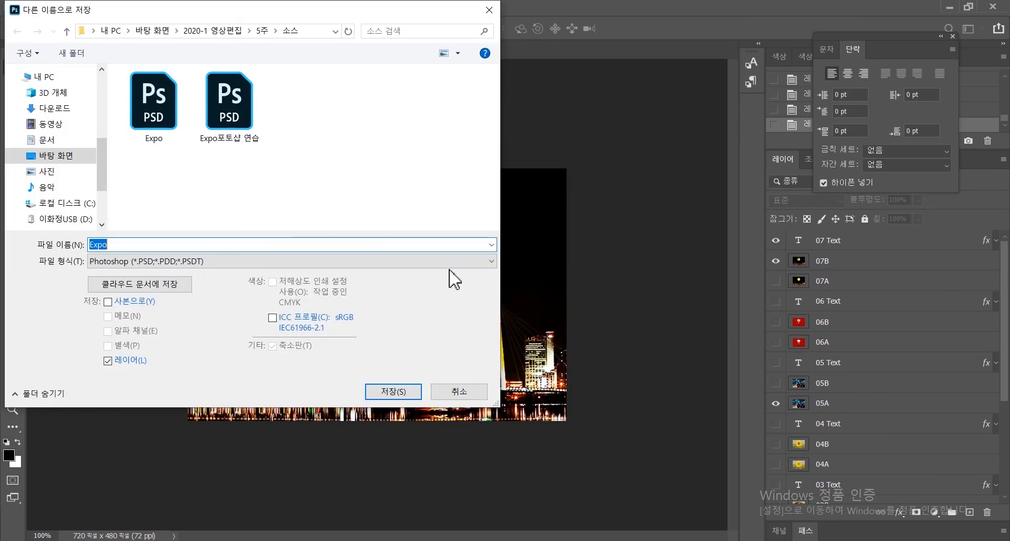
pyautogui.click(263, 31)
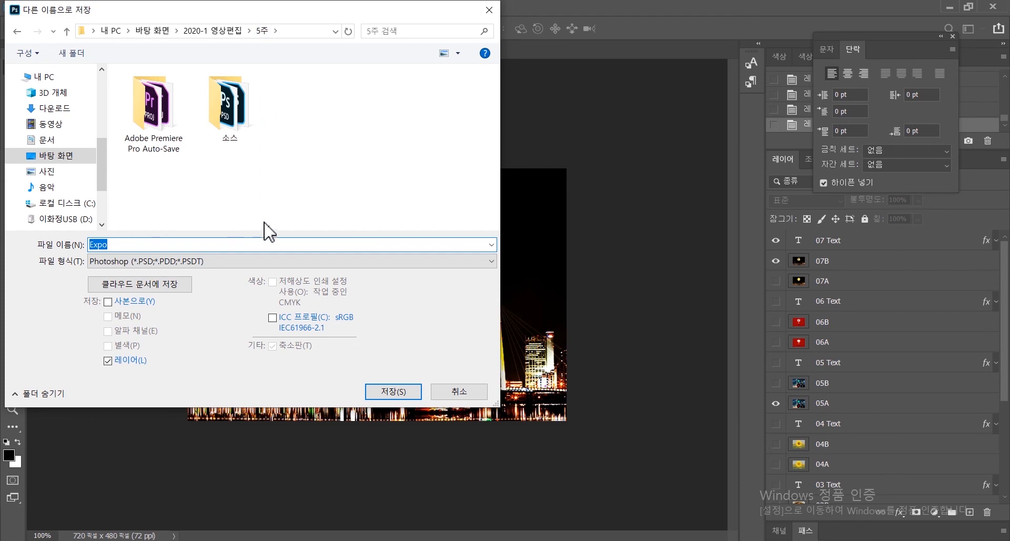
pyautogui.click(180, 261)
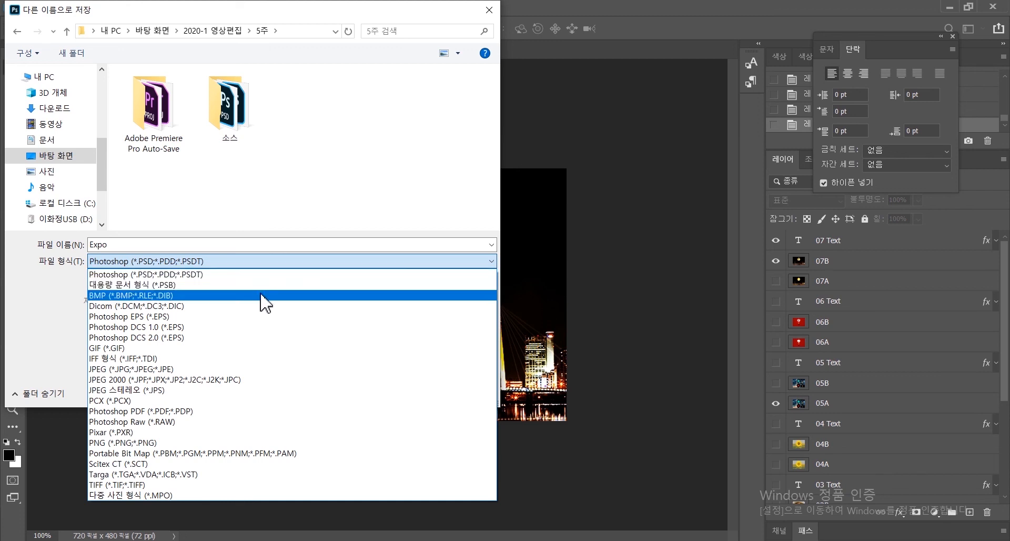
pyautogui.click(271, 275)
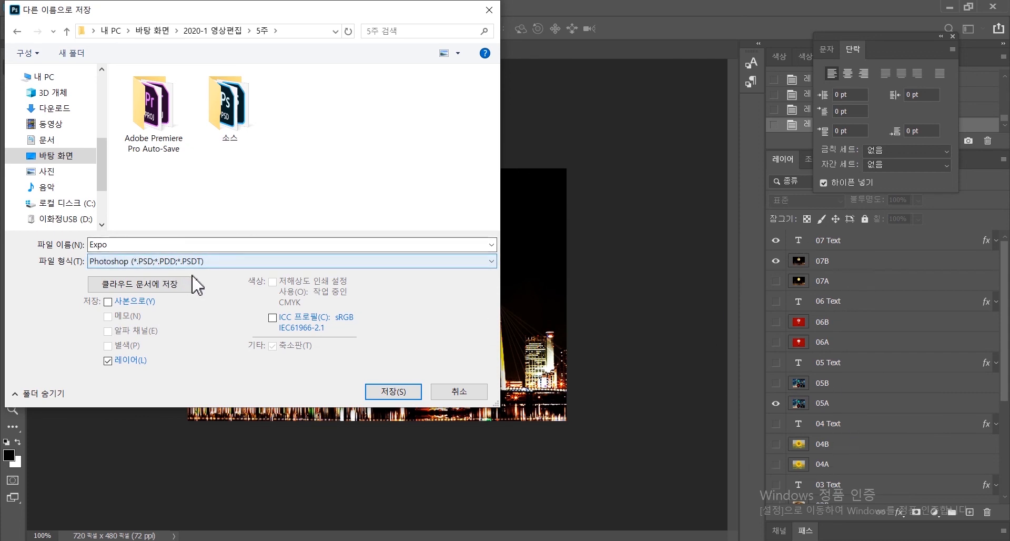
pyautogui.moveTo(168, 245); pyautogui.dragTo(46, 240)
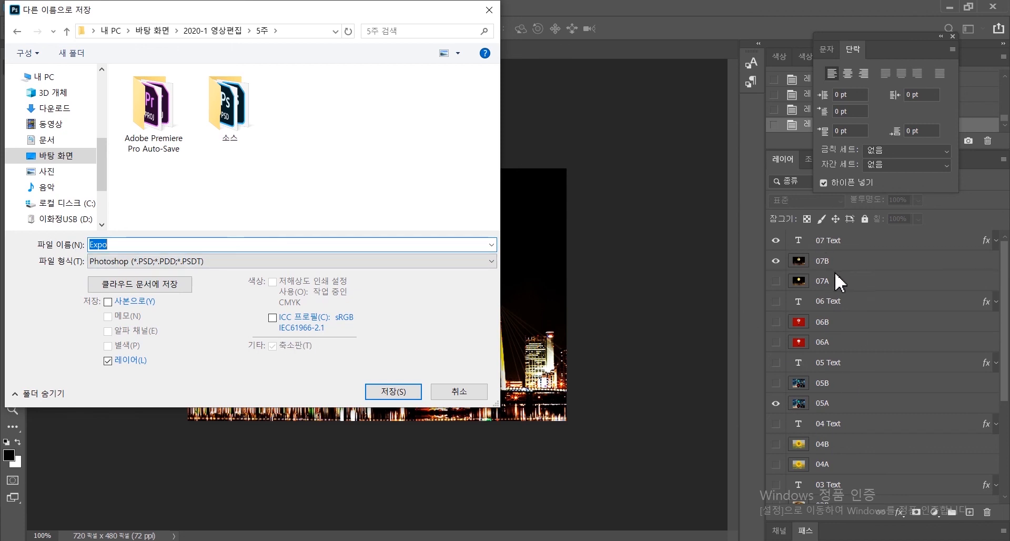
pyautogui.click(1007, 345)
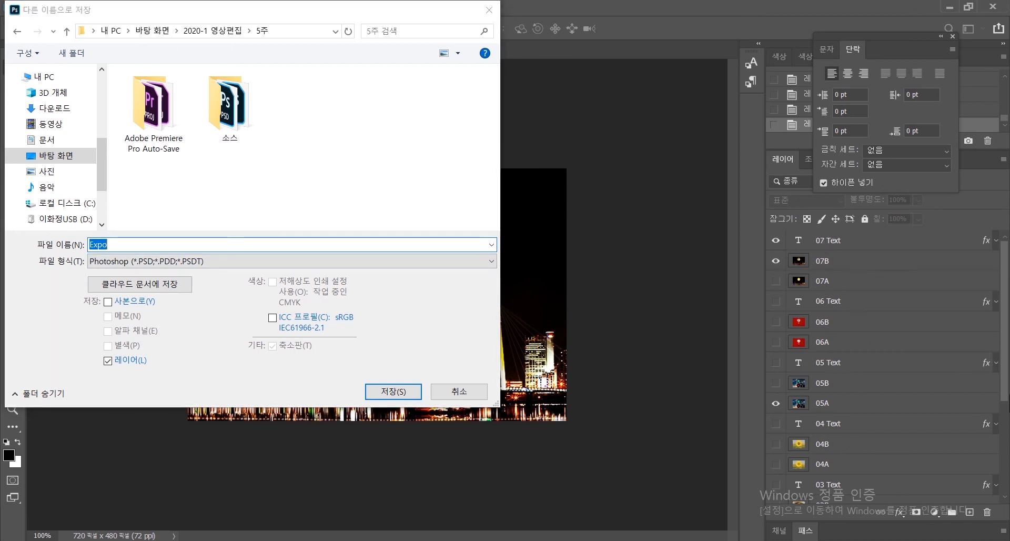